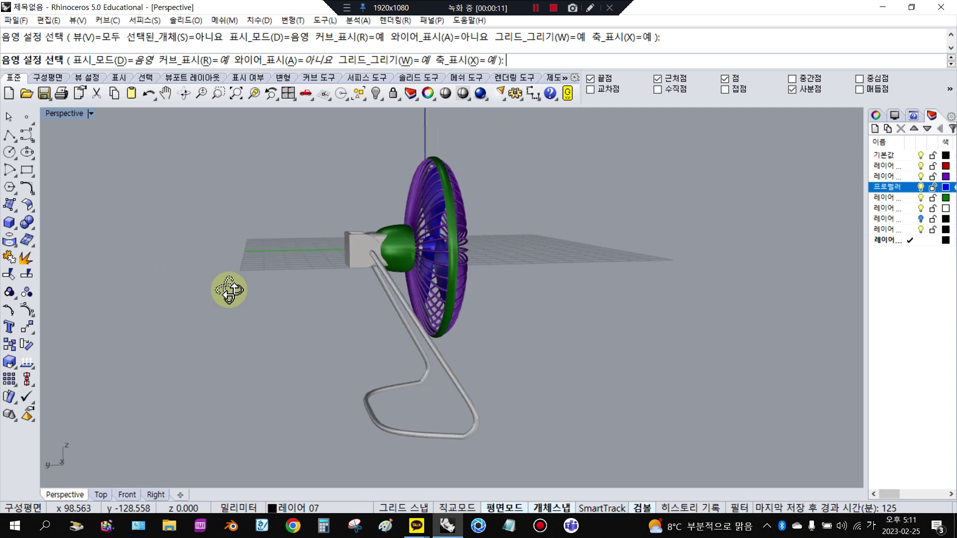
# - Examine the finished desk fan from several angles, including its motor housing, bracket and bent-tube stand
pyautogui.scroll(5, 514, 349)
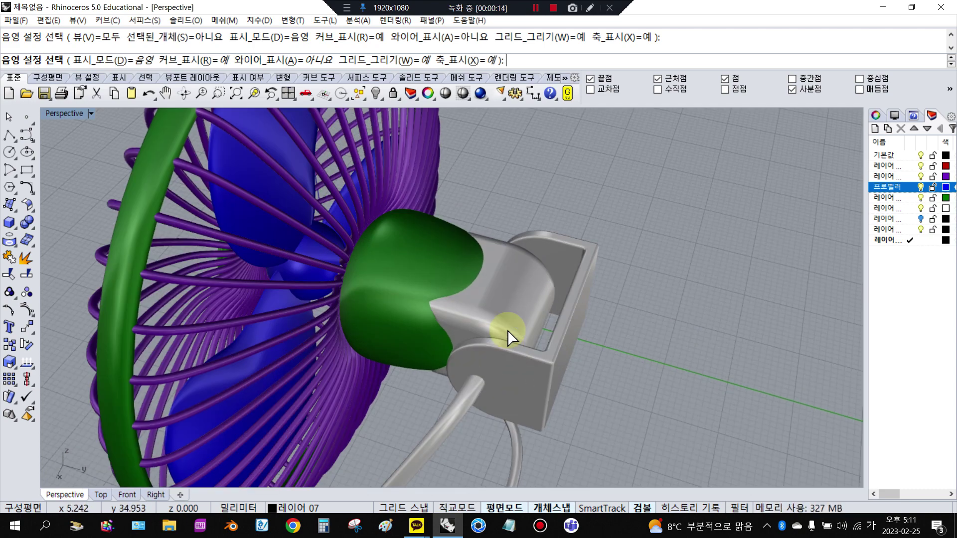
pyautogui.click(450, 337)
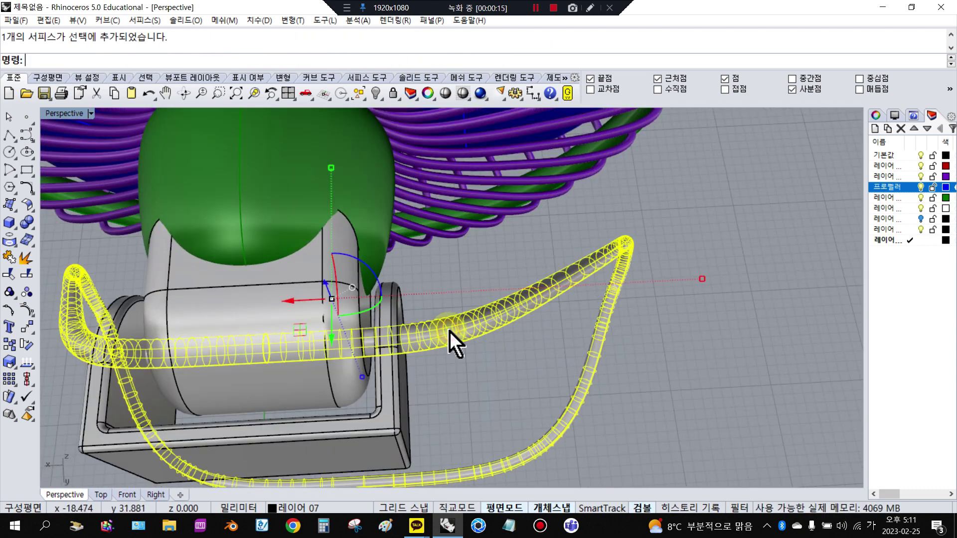
pyautogui.click(474, 293)
pyautogui.moveTo(474, 292); pyautogui.dragTo(539, 391, button='right')
pyautogui.scroll(5, 442, 358)
pyautogui.scroll(-5, 438, 399)
pyautogui.scroll(-5, 335, 410)
pyautogui.scroll(-3, 555, 292)
pyautogui.scroll(3, 539, 392)
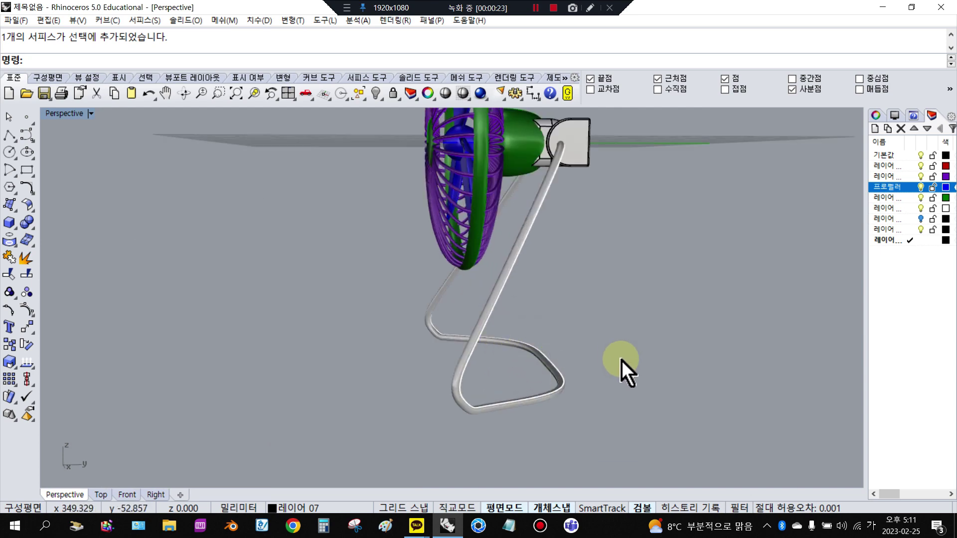
pyautogui.moveTo(598, 322); pyautogui.dragTo(790, 368, button='right')
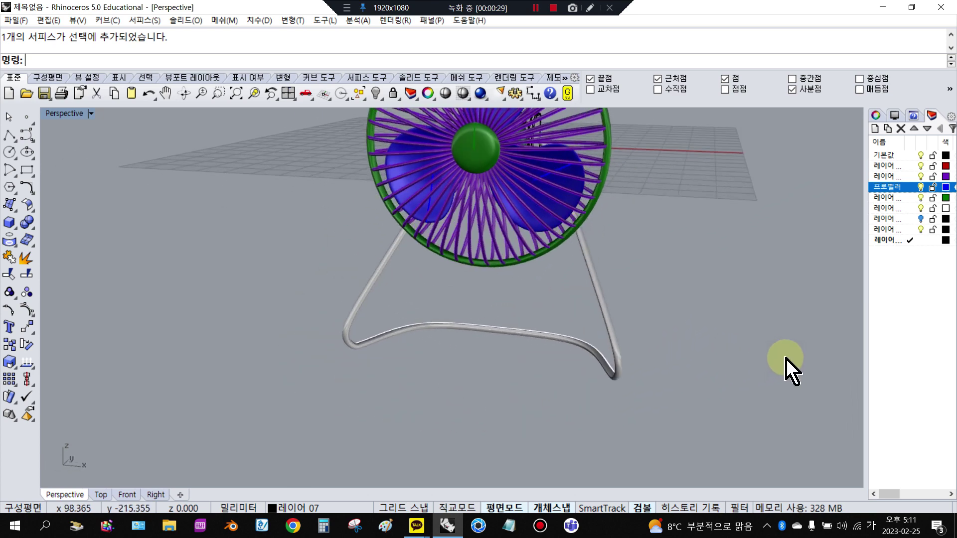
pyautogui.scroll(-3, 634, 295)
pyautogui.moveTo(639, 281); pyautogui.dragTo(519, 245, button='right')
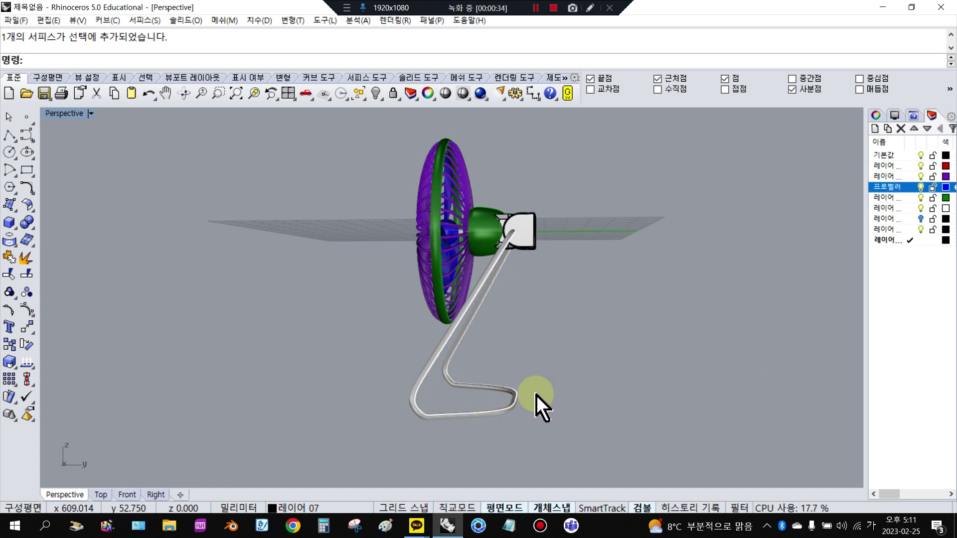
pyautogui.scroll(2, 514, 402)
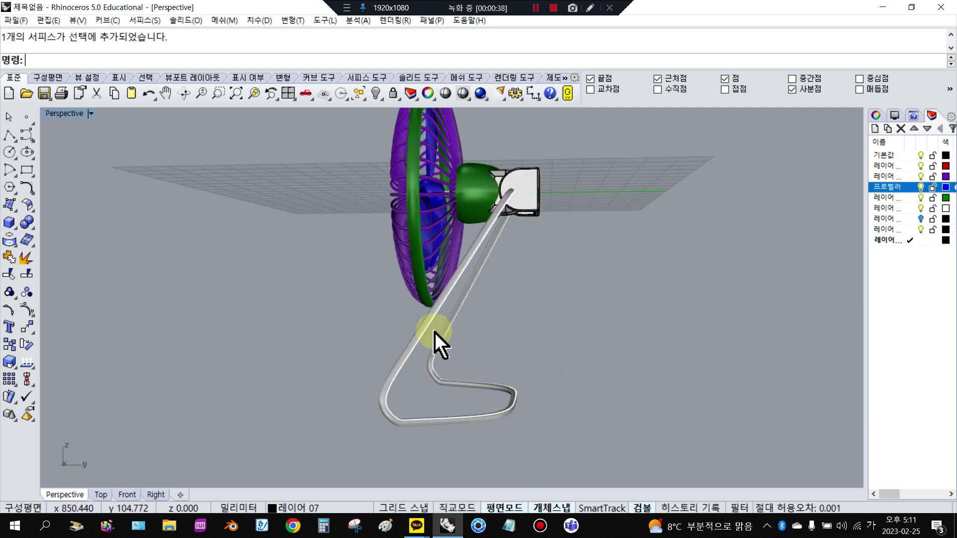
pyautogui.moveTo(312, 282); pyautogui.dragTo(223, 267, button='right')
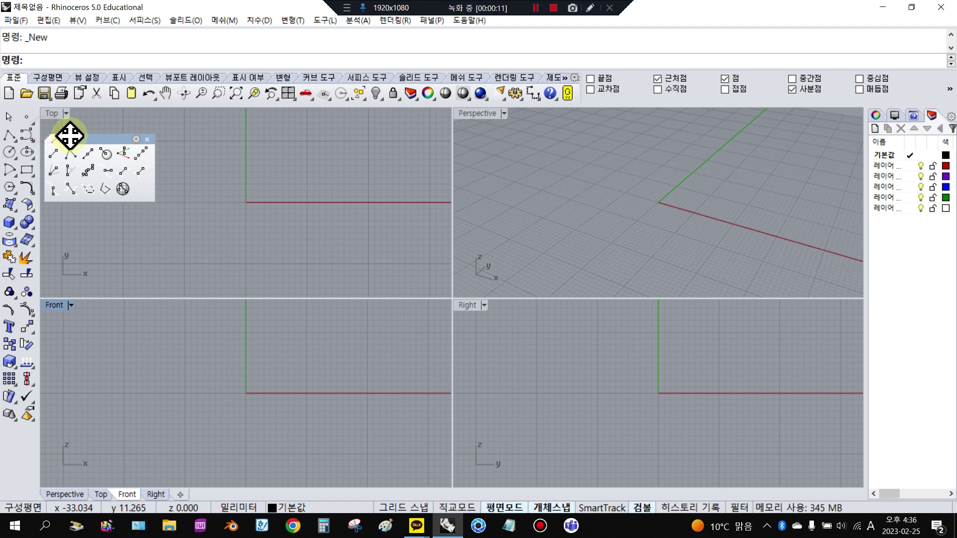
# - Draw a vertical line in the Front view on 레이어 03, centred on the origin and extending 50 mm to each side
pyautogui.moveTo(69, 135); pyautogui.dragTo(71, 135)
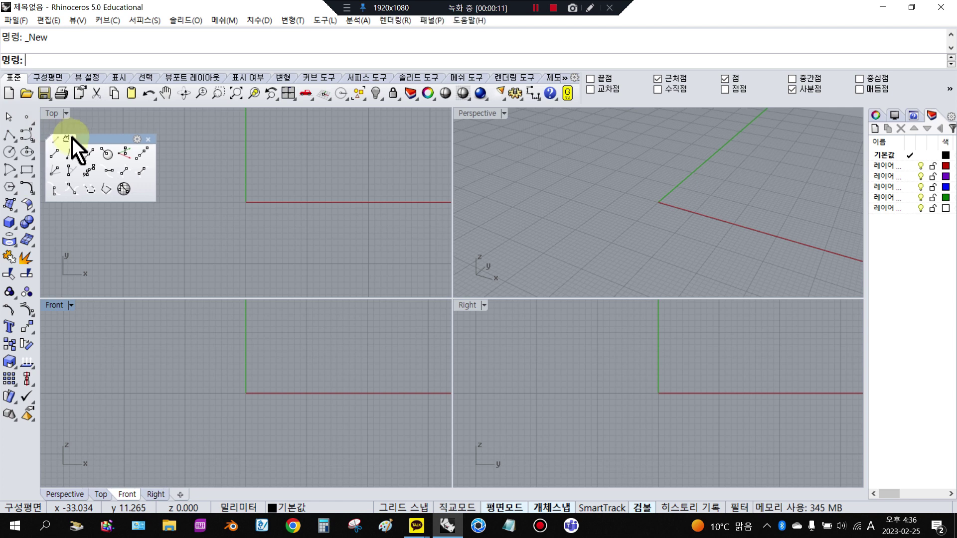
pyautogui.click(91, 155)
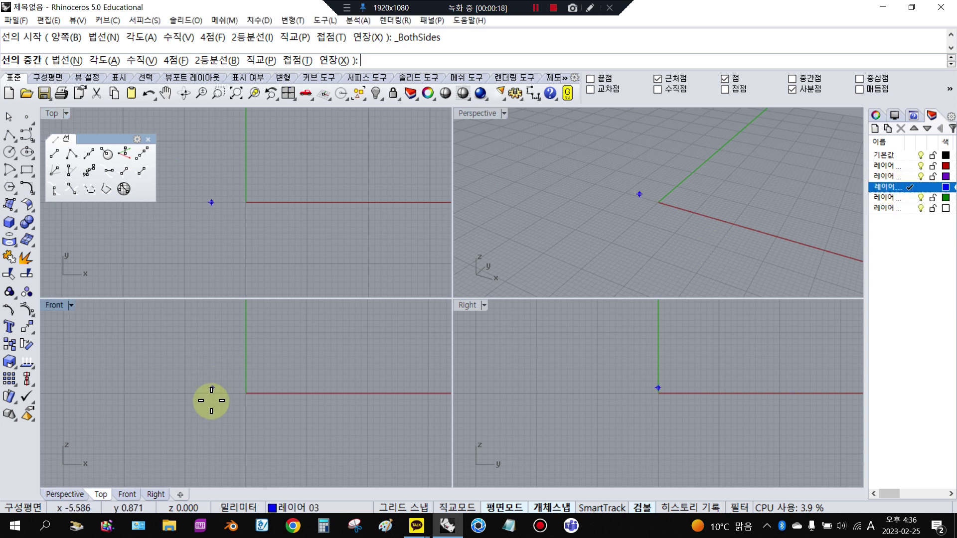
pyautogui.write('0')
pyautogui.press('Return')
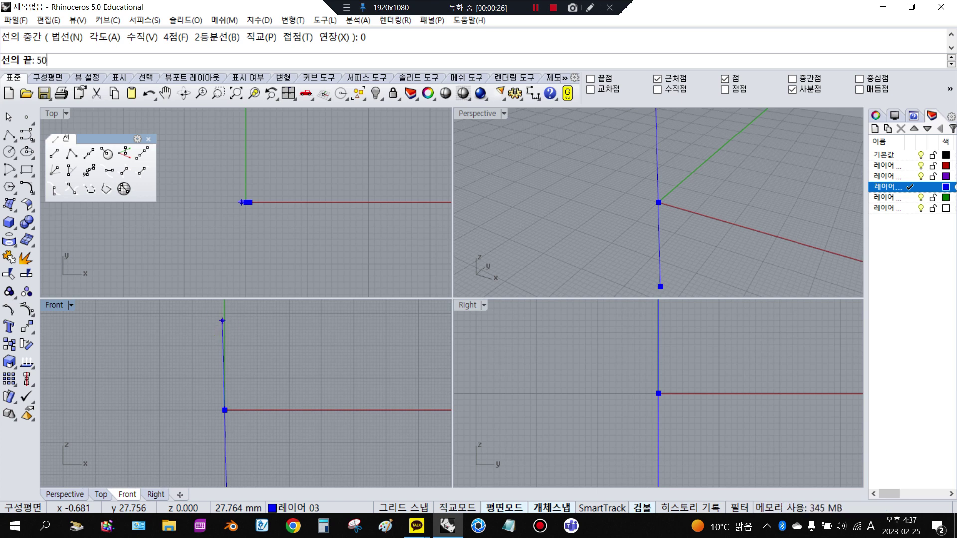
pyautogui.press('Return')
pyautogui.scroll(-2, 222, 321)
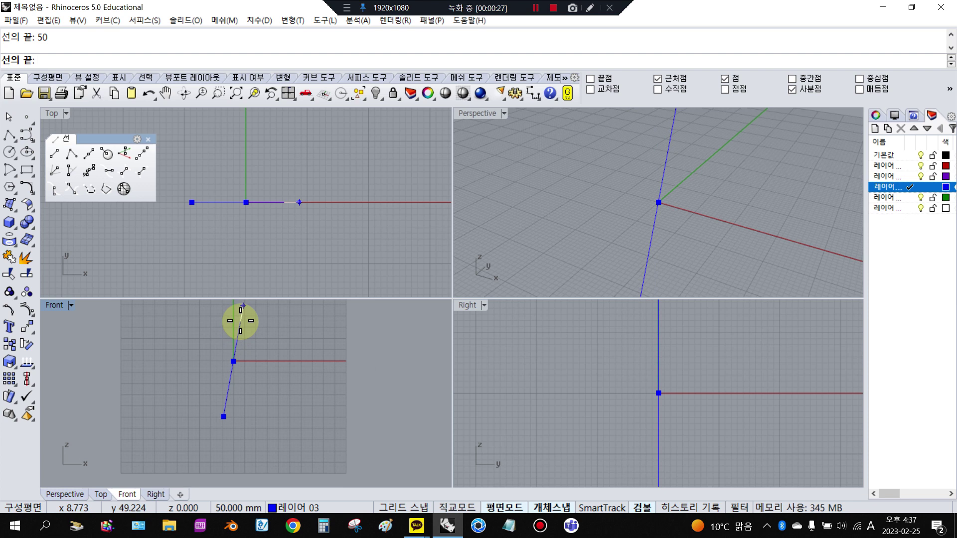
pyautogui.press('F8')
pyautogui.click(251, 318)
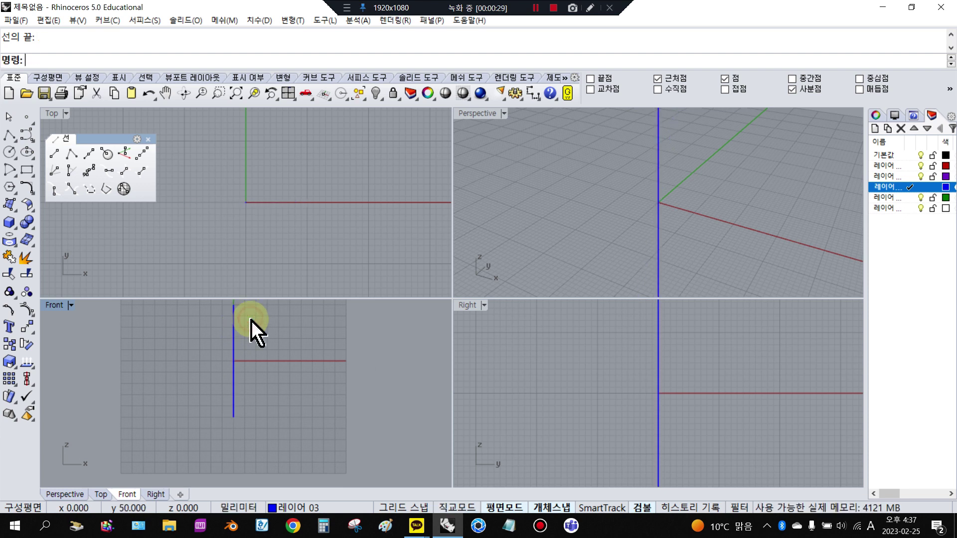
# - Enable endpoint snapping and check the vertical line's length between its two ends with a temporary dimension
pyautogui.click(533, 94)
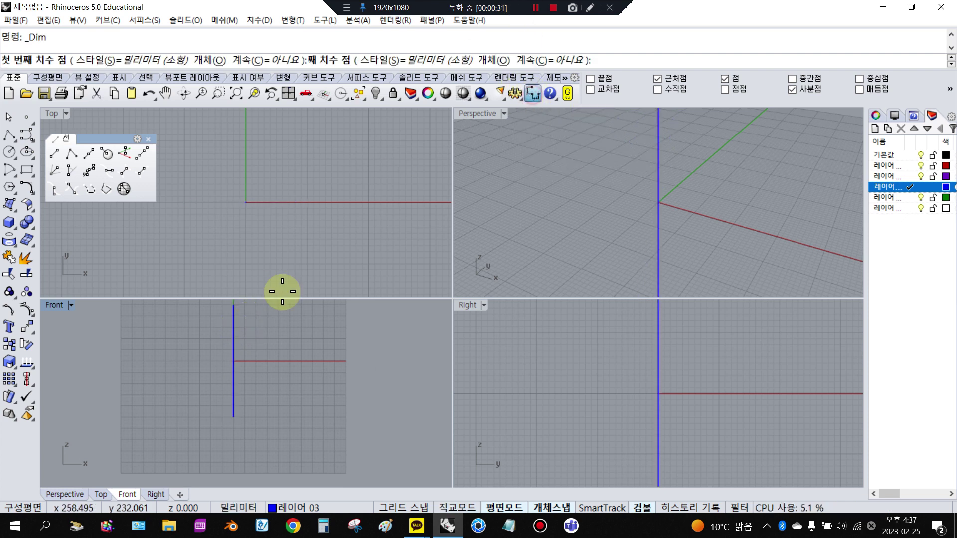
pyautogui.click(592, 78)
pyautogui.click(234, 306)
pyautogui.click(233, 418)
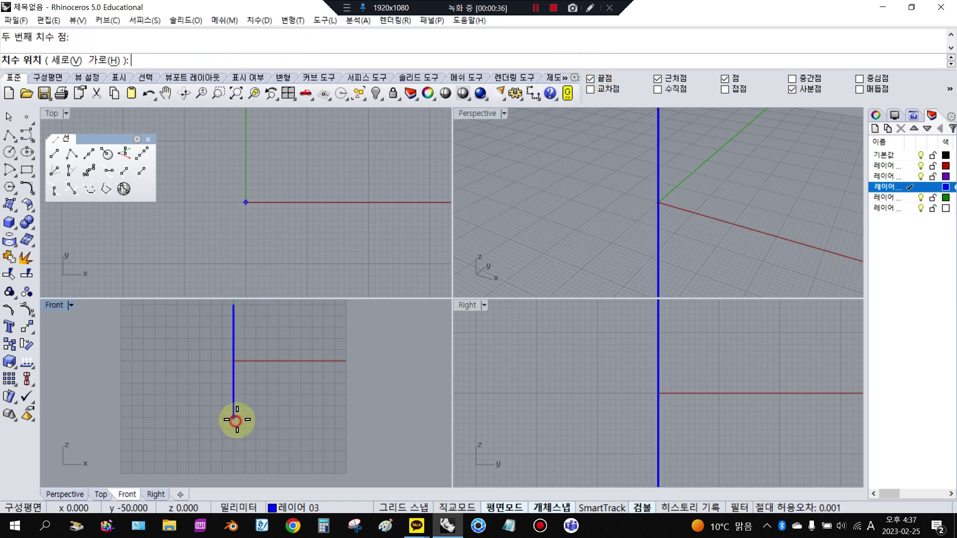
pyautogui.scroll(5, 306, 380)
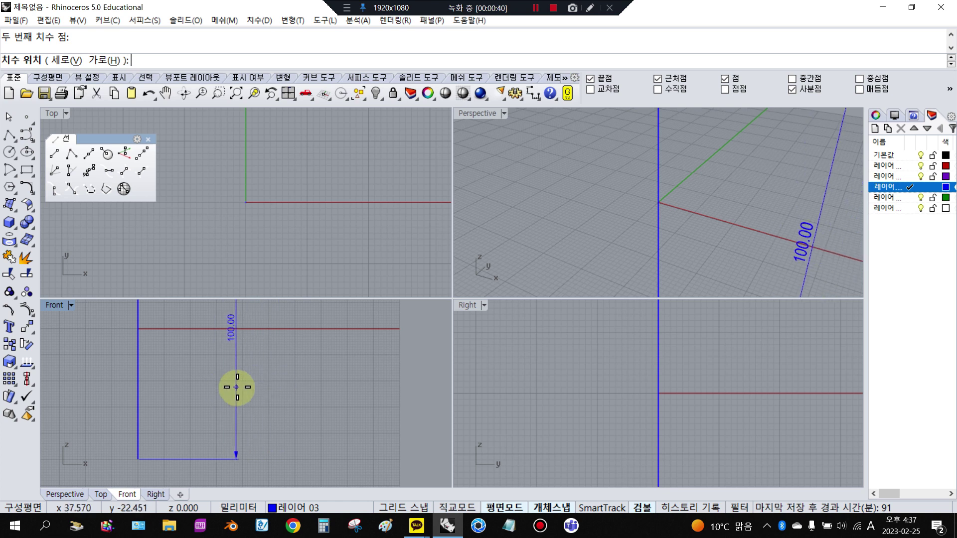
pyautogui.press('Escape')
pyautogui.scroll(-3, 245, 394)
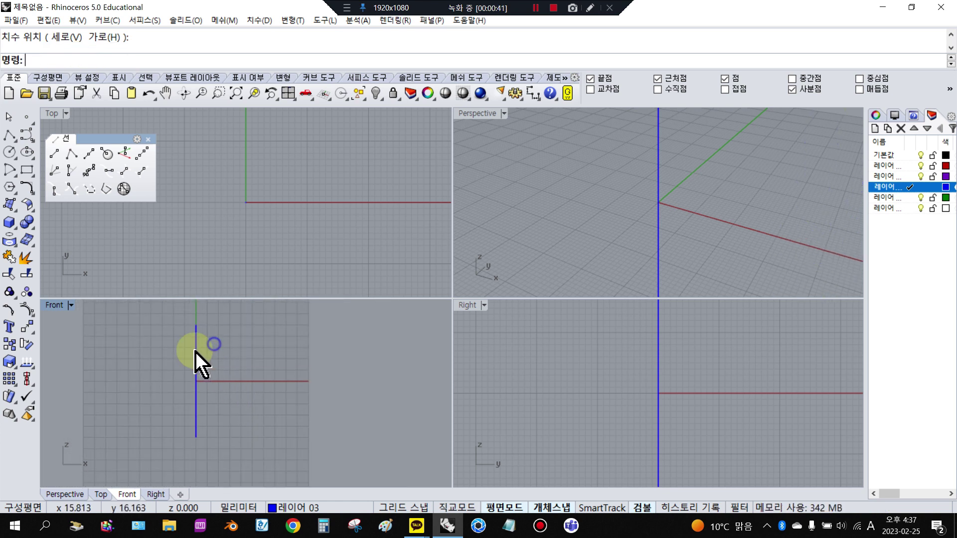
# - Draw a horizontal line centred on each end of the vertical line in the Front view, the upper one about 65 mm to each side
pyautogui.click(87, 155)
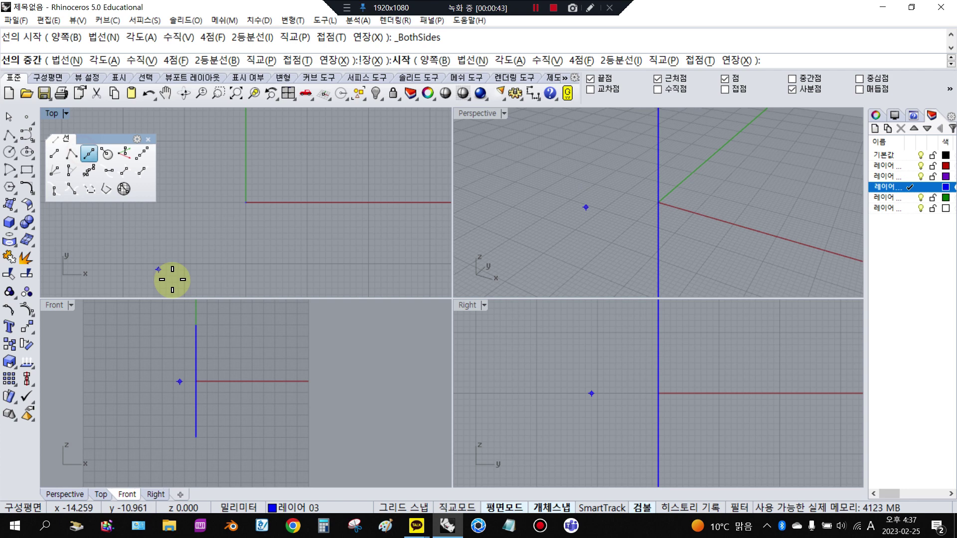
pyautogui.click(196, 325)
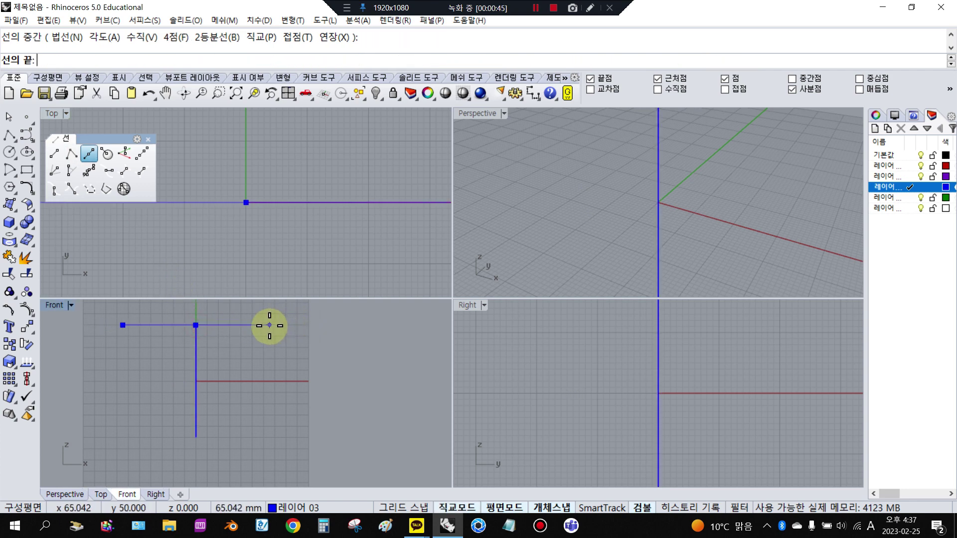
pyautogui.click(269, 325)
pyautogui.rightClick(225, 388)
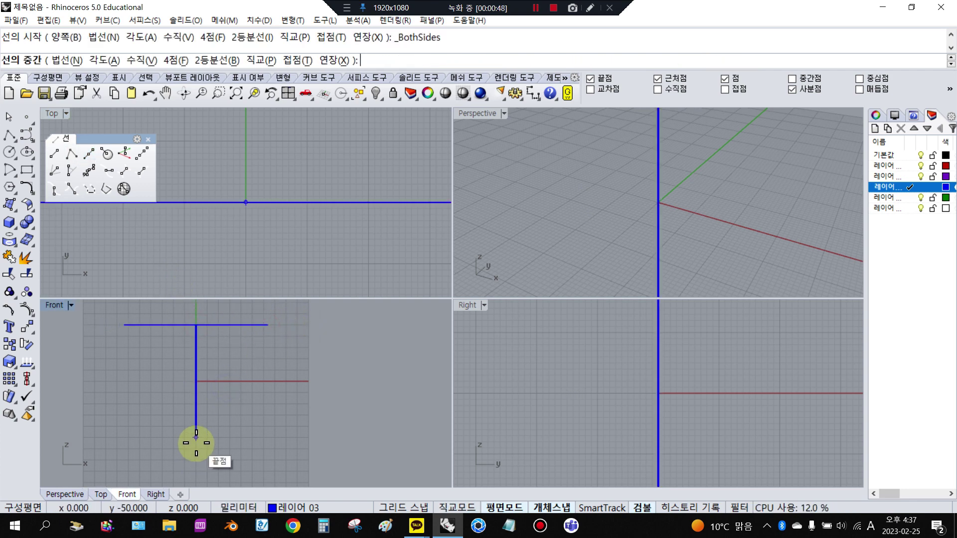
pyautogui.click(196, 439)
pyautogui.click(275, 437)
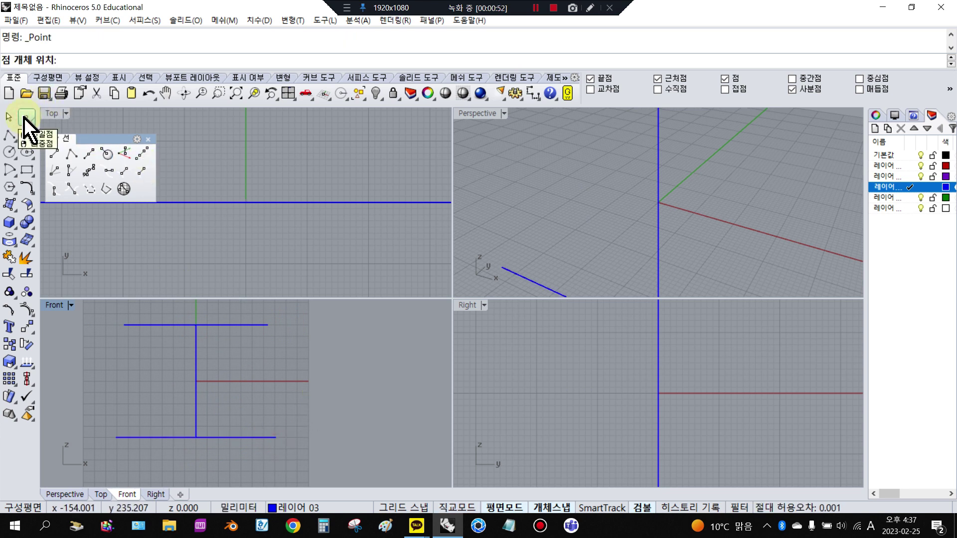
# - Place a point object at the upper and lower ends of the vertical line
pyautogui.click(198, 327)
pyautogui.press('Return')
pyautogui.click(198, 440)
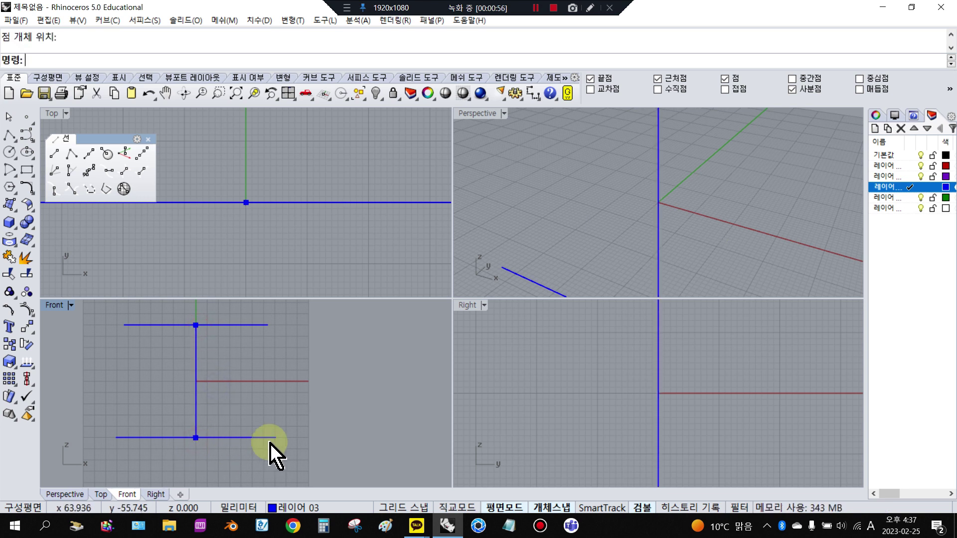
# - Restrict object snapping to points only and draw a horizontal both-sided line in the Right view centred on each of the two points
pyautogui.scroll(-5, 578, 358)
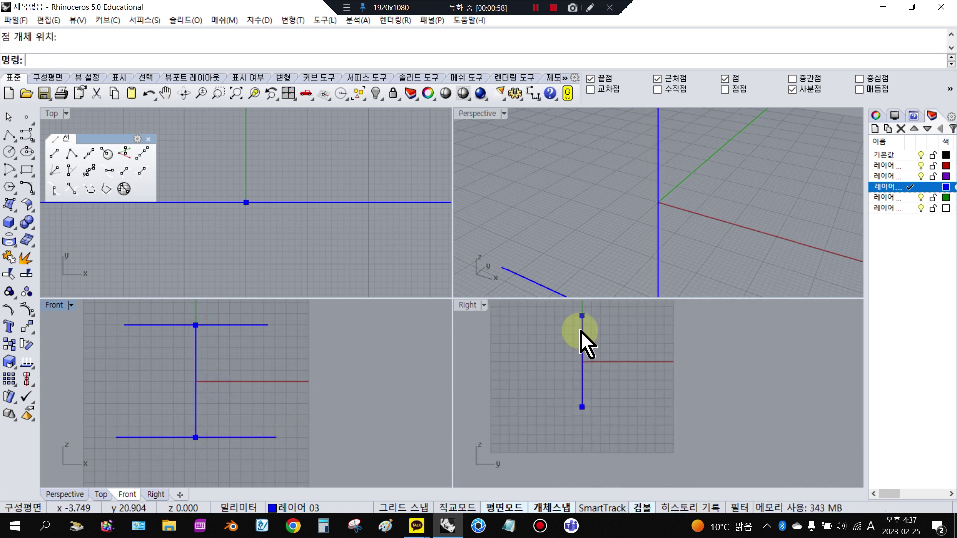
pyautogui.scroll(3, 581, 326)
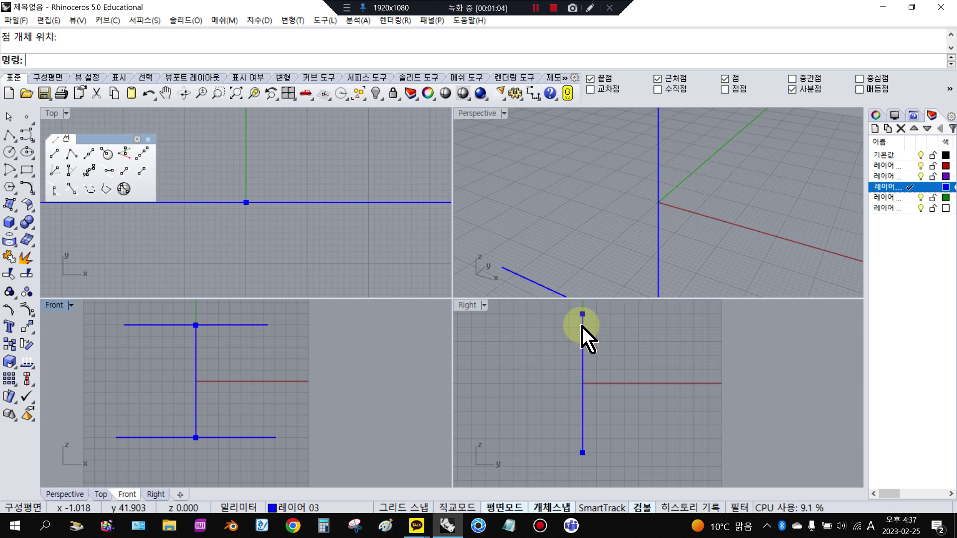
pyautogui.click(196, 333)
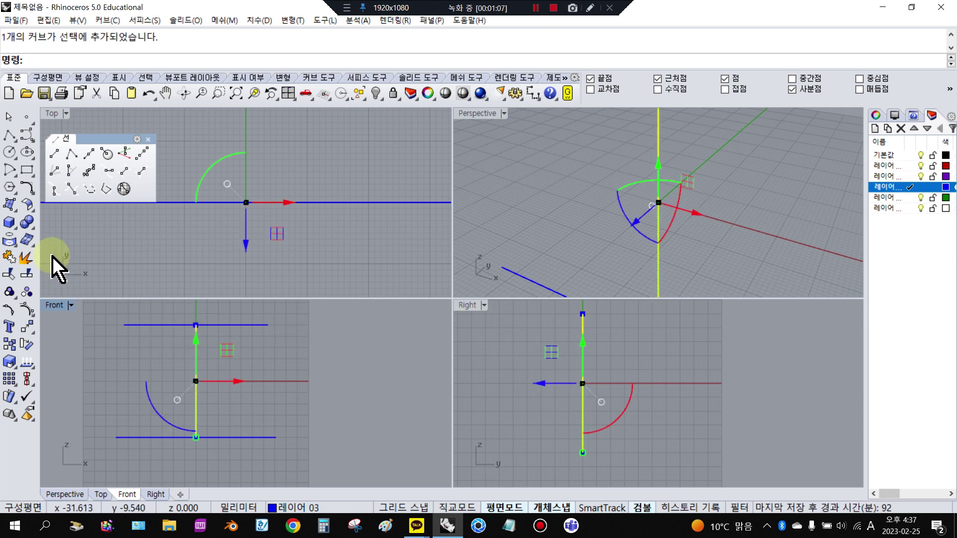
pyautogui.click(526, 323)
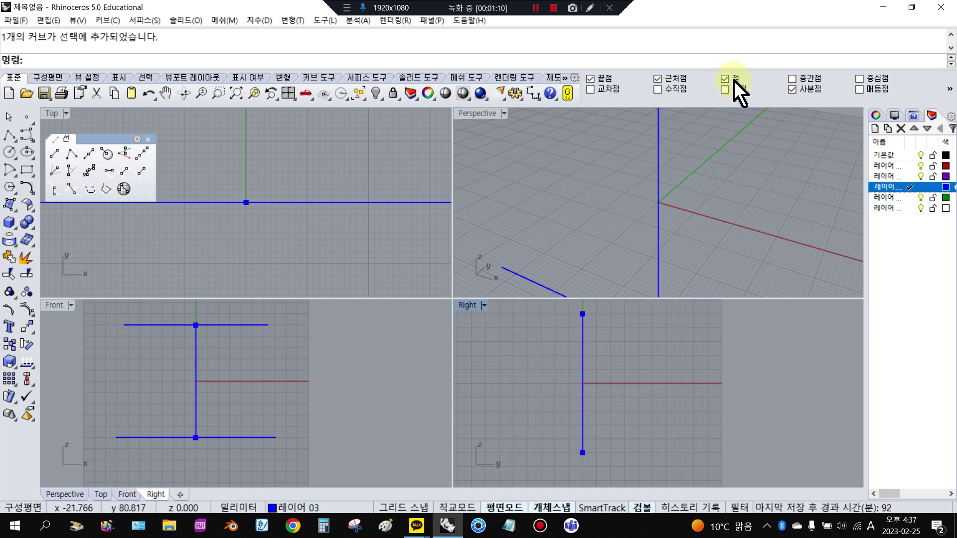
pyautogui.rightClick(731, 80)
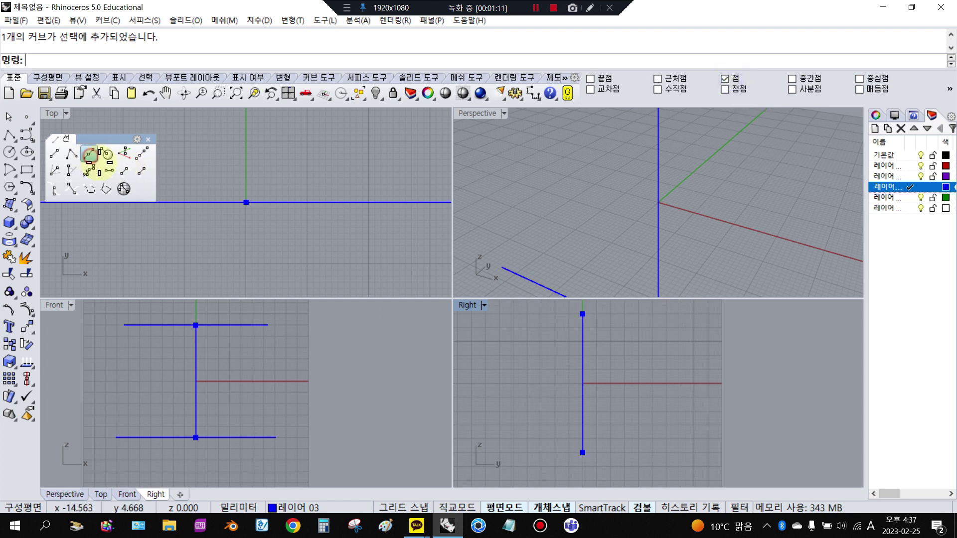
pyautogui.click(89, 154)
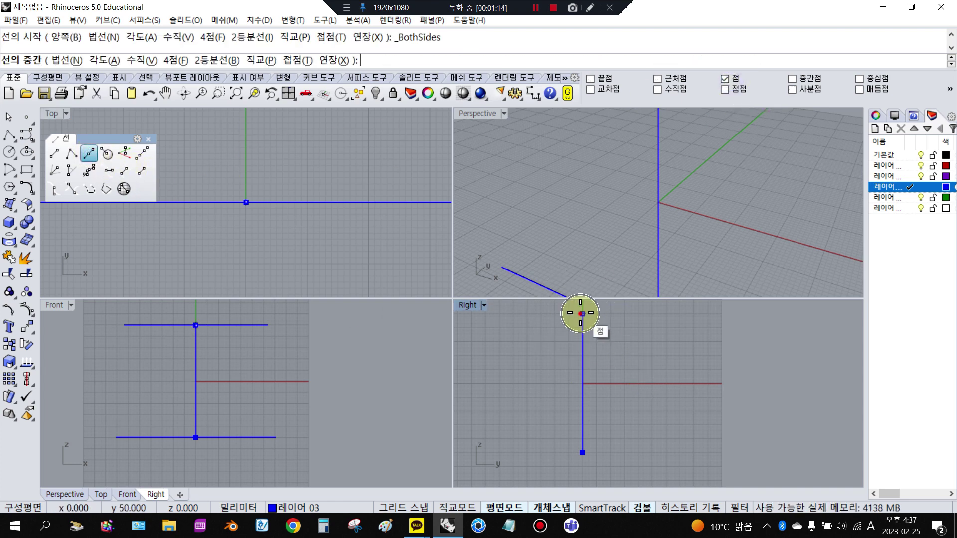
pyautogui.click(582, 314)
pyautogui.click(651, 314)
pyautogui.press('Return')
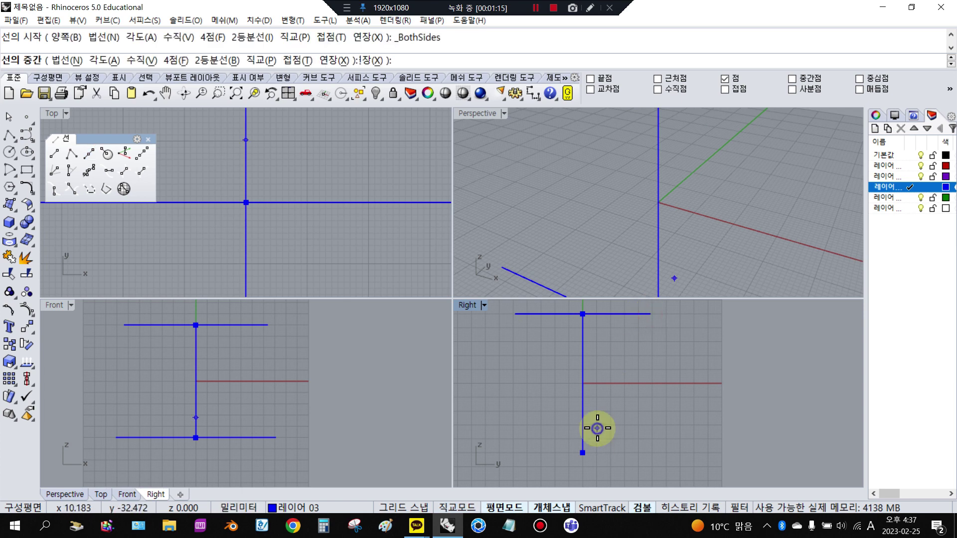
pyautogui.click(582, 453)
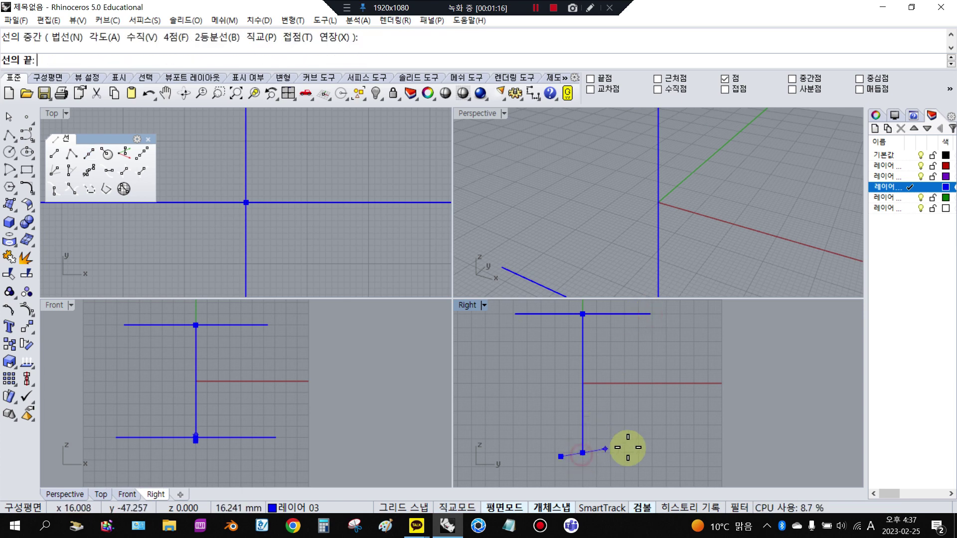
pyautogui.click(654, 453)
pyautogui.moveTo(688, 247); pyautogui.dragTo(581, 222, button='right')
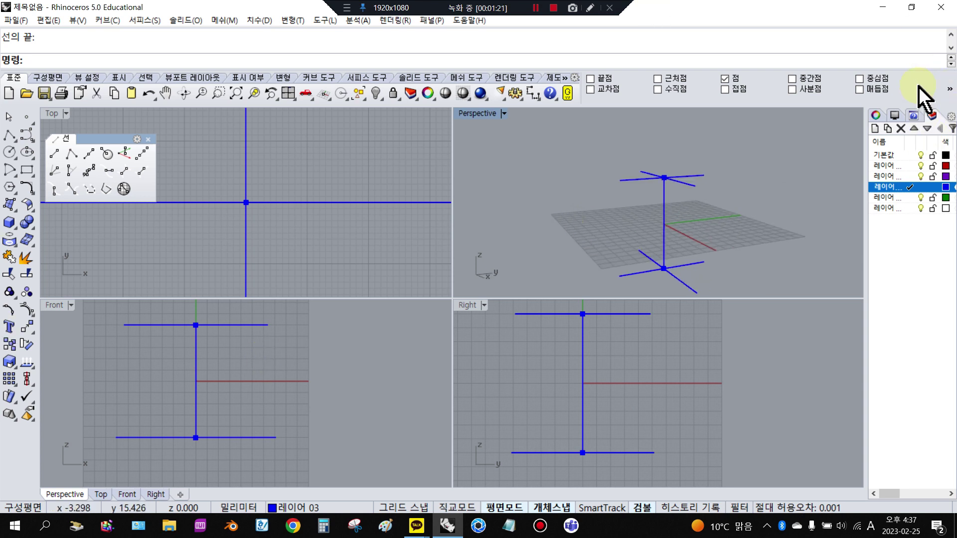
# - Make 레이어 01 current and start a degree-3 control-point curve in the Front view from the upper point, along the upper line and sloping down outward
pyautogui.click(902, 166)
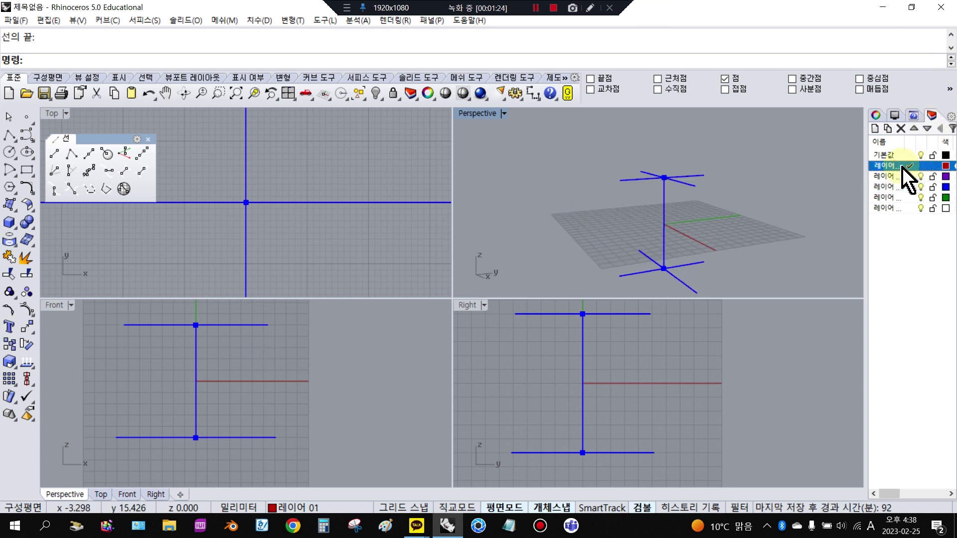
pyautogui.doubleClick(55, 305)
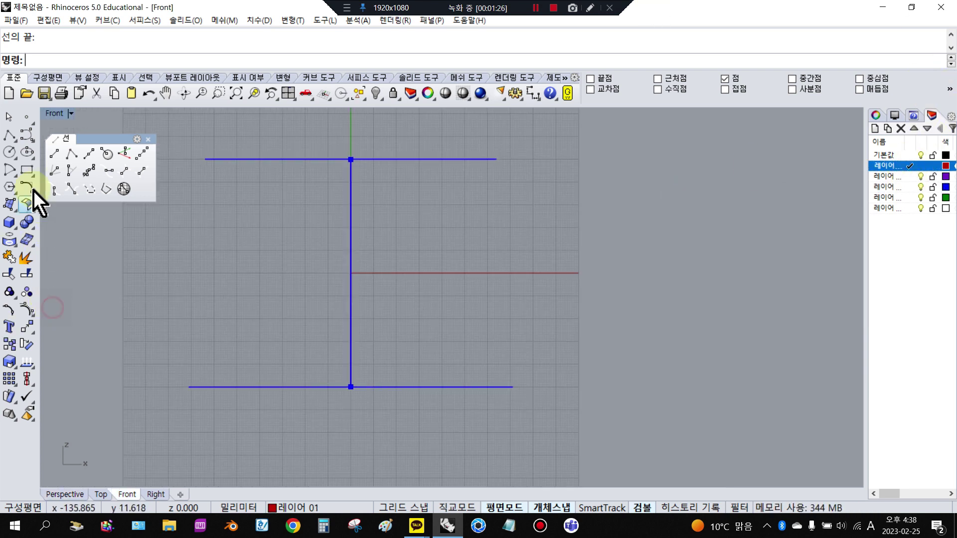
pyautogui.click(27, 136)
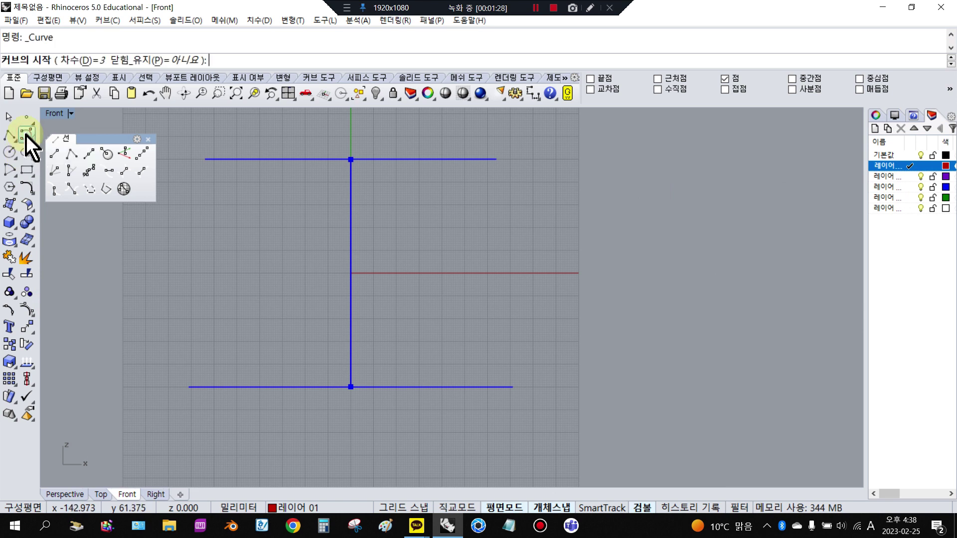
pyautogui.click(351, 159)
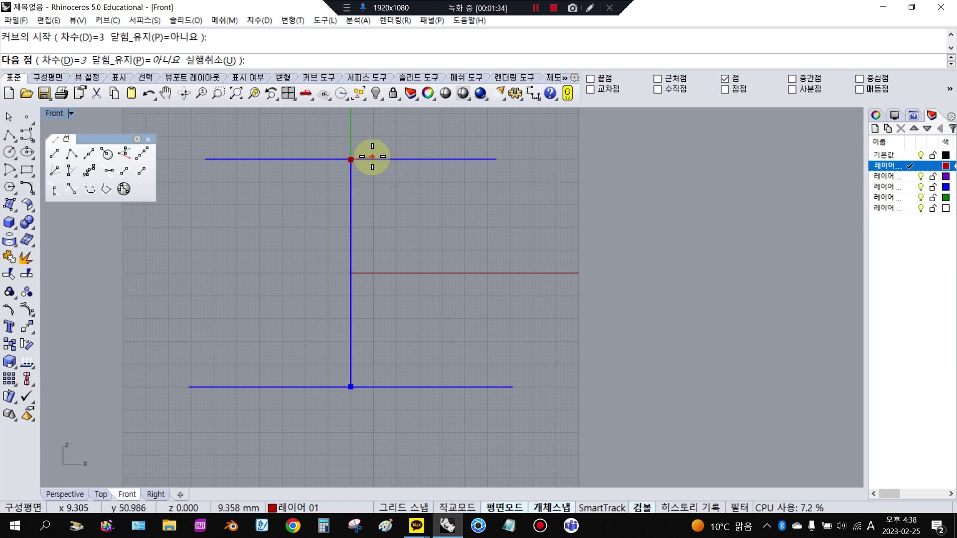
pyautogui.click(372, 159)
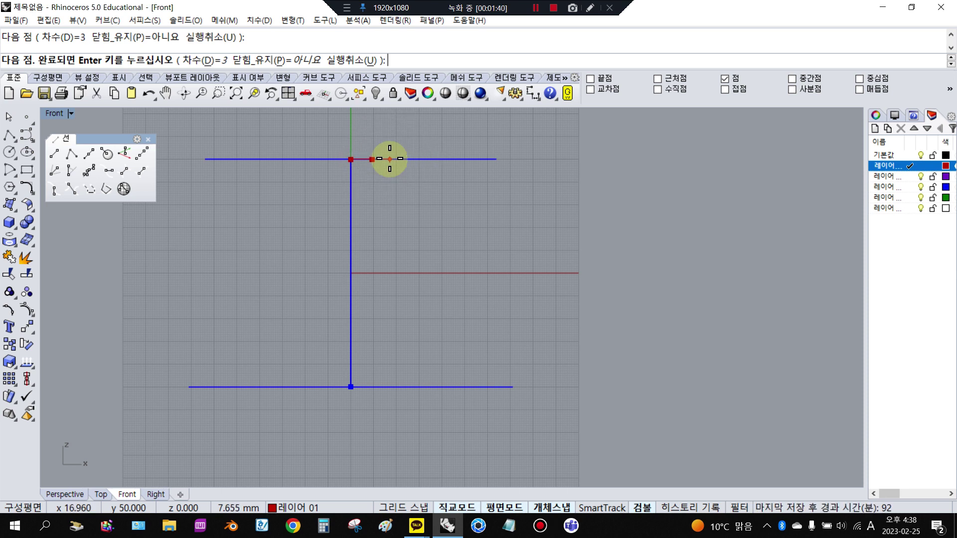
pyautogui.click(390, 159)
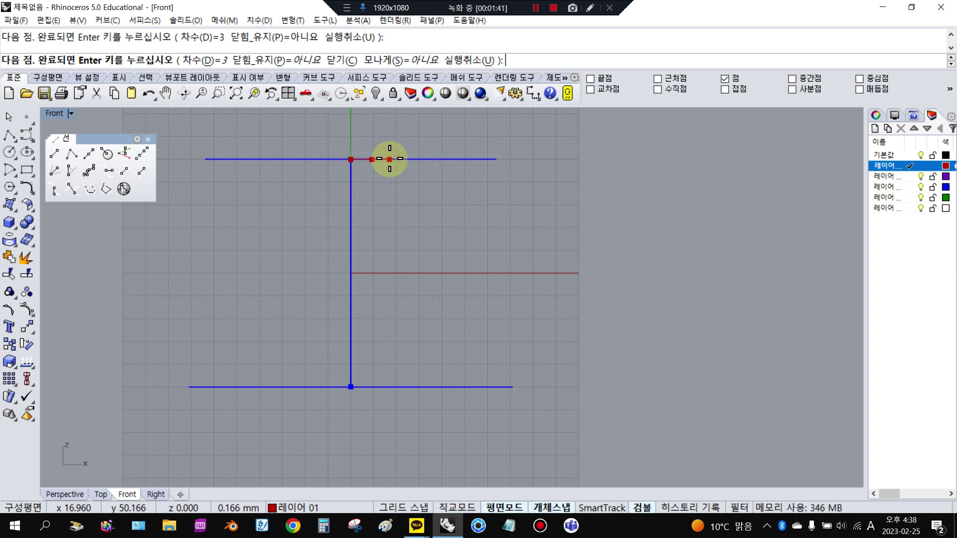
pyautogui.click(409, 186)
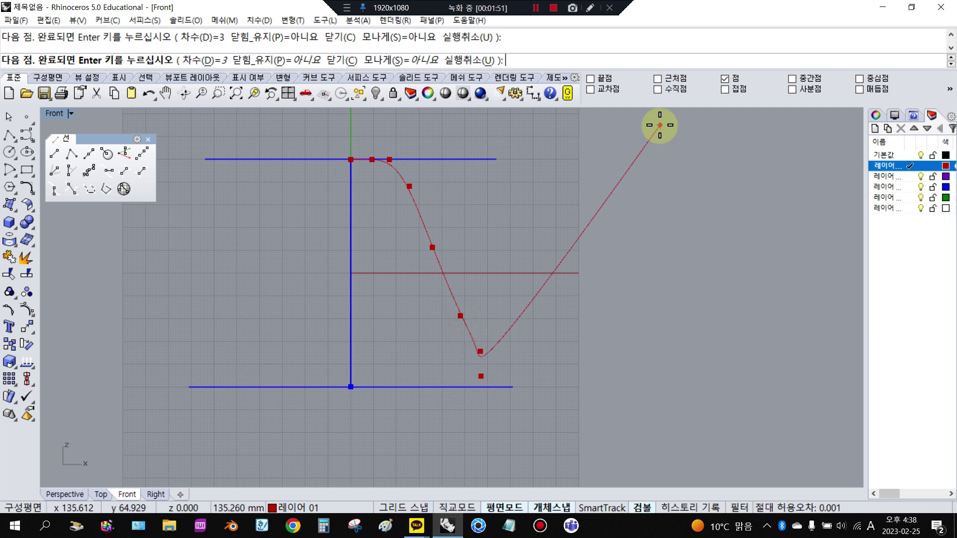
# - Enable near snapping and finish the curve with control points on the lower line, ending at the lower point
pyautogui.click(671, 78)
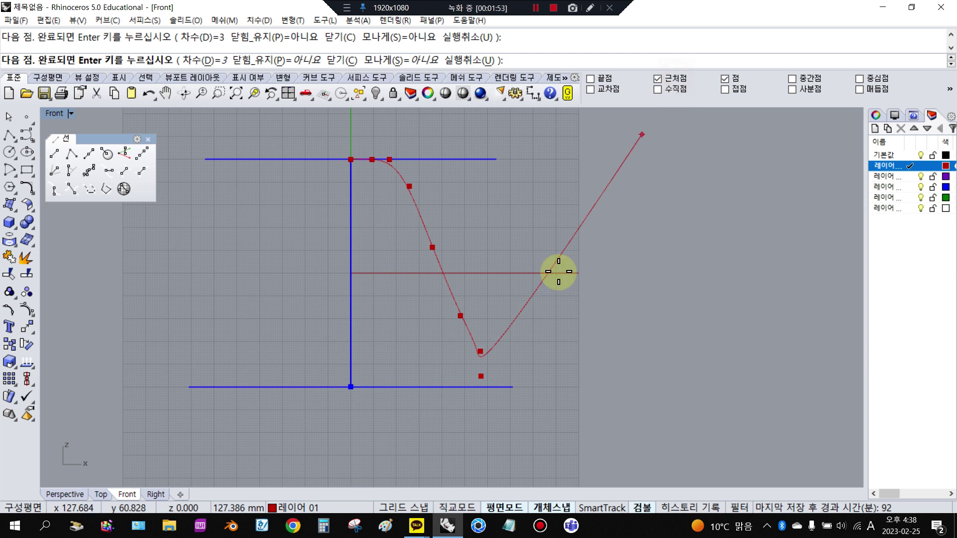
pyautogui.click(447, 387)
pyautogui.click(399, 387)
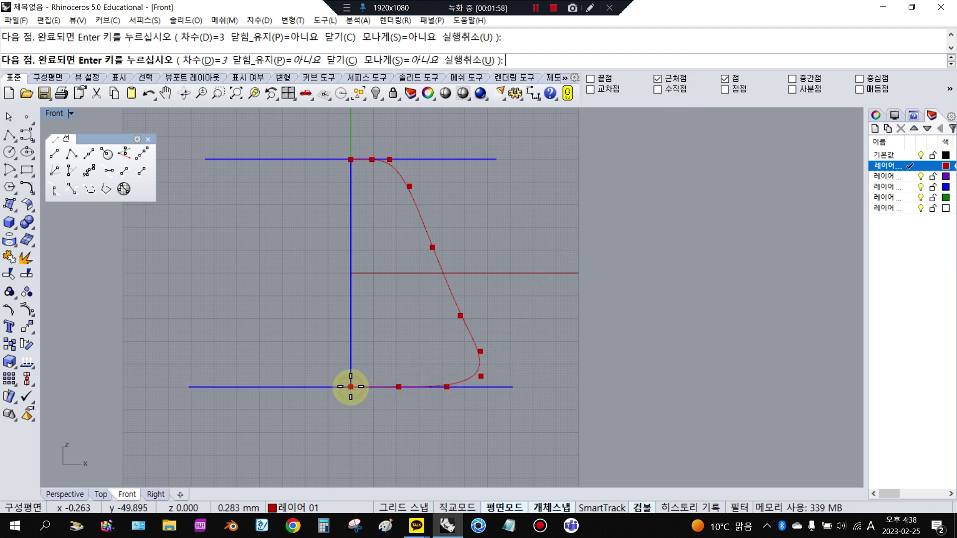
pyautogui.click(351, 387)
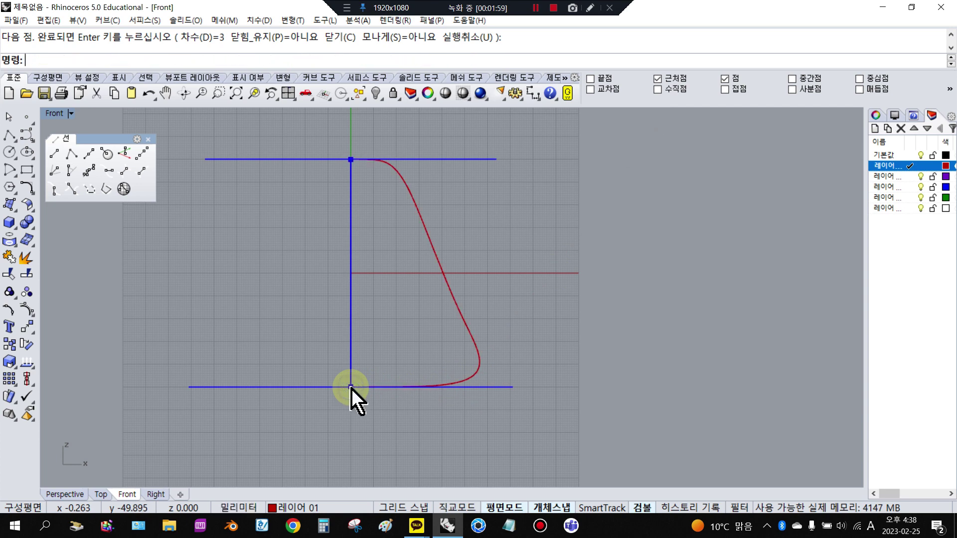
# - Examine how the profile curve's lower end runs into the lower guide line in the Front view
pyautogui.click(481, 367)
pyautogui.scroll(4, 478, 379)
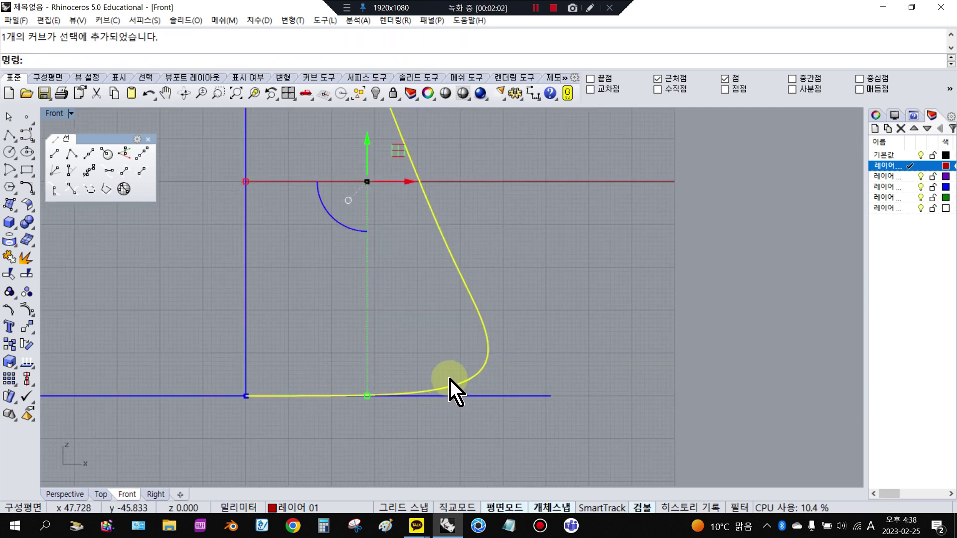
pyautogui.scroll(3, 444, 381)
pyautogui.scroll(4, 150, 413)
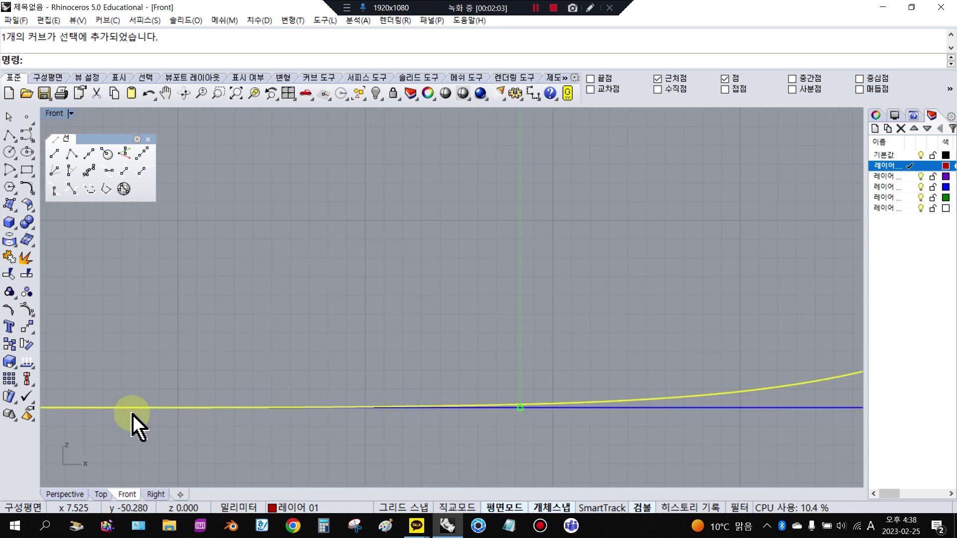
pyautogui.scroll(-4, 314, 387)
pyautogui.press('Escape')
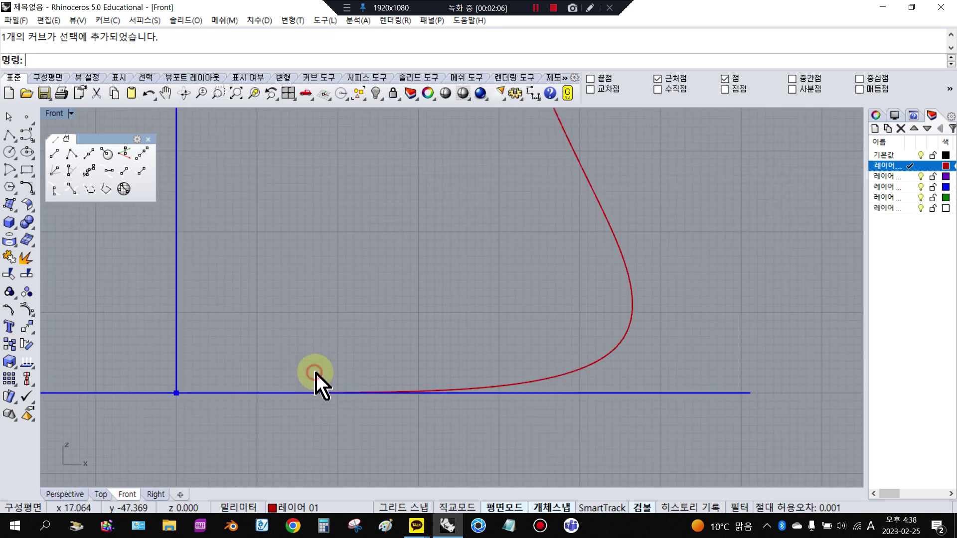
pyautogui.scroll(3, 342, 391)
pyautogui.scroll(-3, 416, 377)
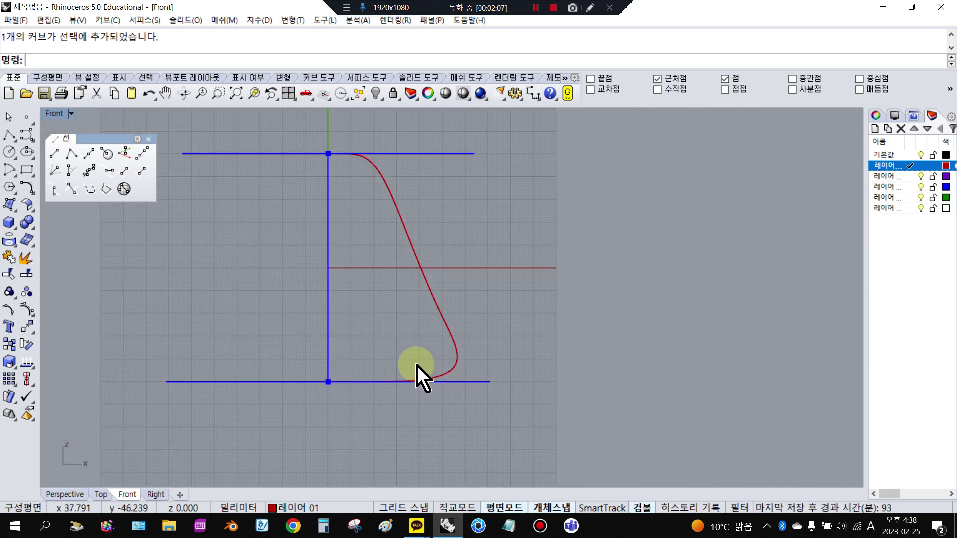
# - Show the profile curve's control points, move the side and lower-corner ones outward for a straighter flank and wider base, and hide them again
pyautogui.click(433, 302)
pyautogui.click(27, 293)
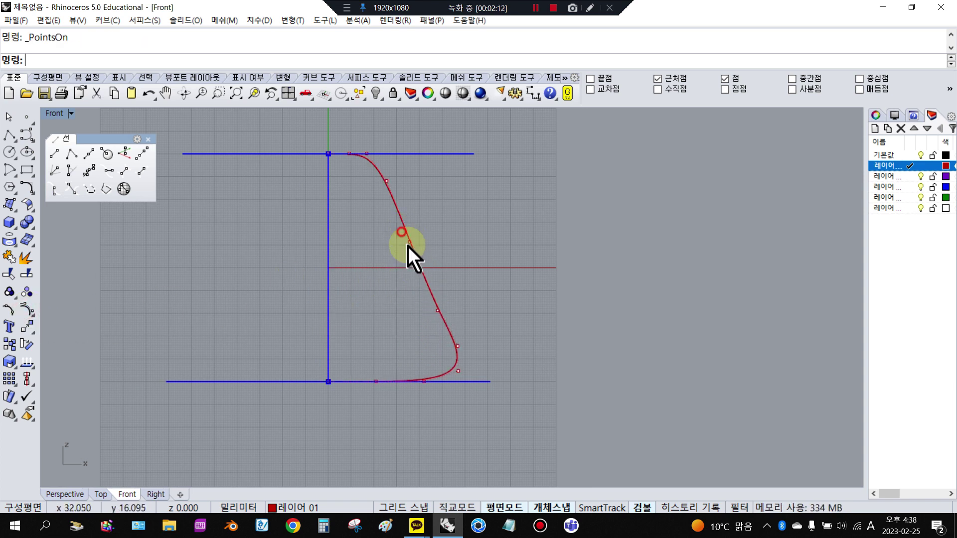
pyautogui.moveTo(399, 231); pyautogui.dragTo(470, 402)
pyautogui.moveTo(475, 319); pyautogui.dragTo(453, 311)
pyautogui.click(527, 324)
pyautogui.click(446, 311)
pyautogui.click(483, 338)
pyautogui.click(467, 345)
pyautogui.moveTo(467, 345)
pyautogui.mouseDown()
pyautogui.moveTo(483, 353)
pyautogui.moveTo(469, 346)
pyautogui.mouseUp()
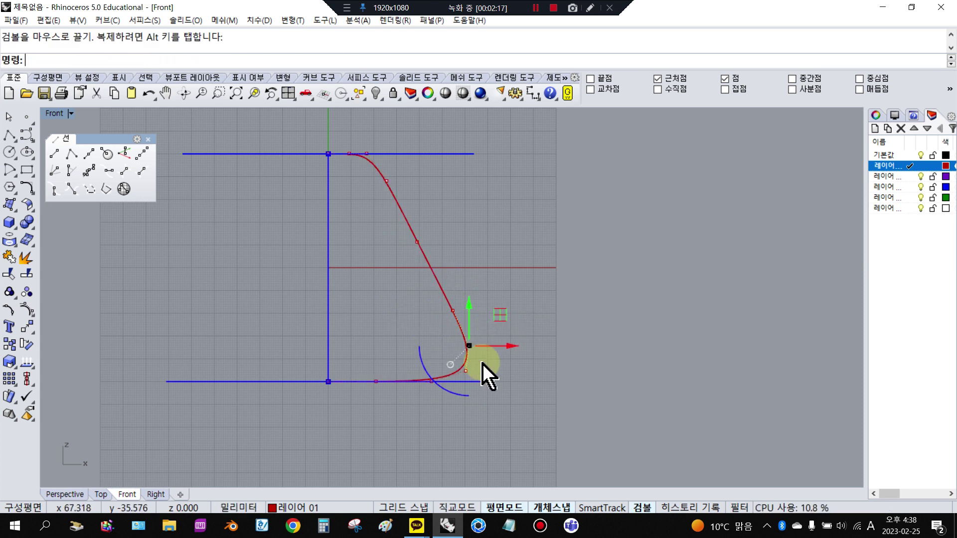
pyautogui.click(491, 377)
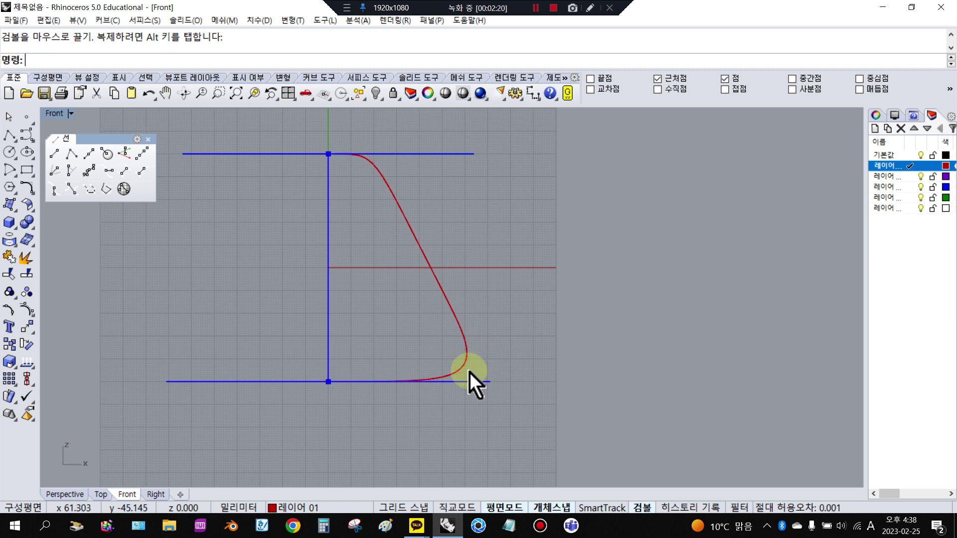
# - Mirror a copy of the profile curve across the vertical centre line in the Front view
pyautogui.click(464, 367)
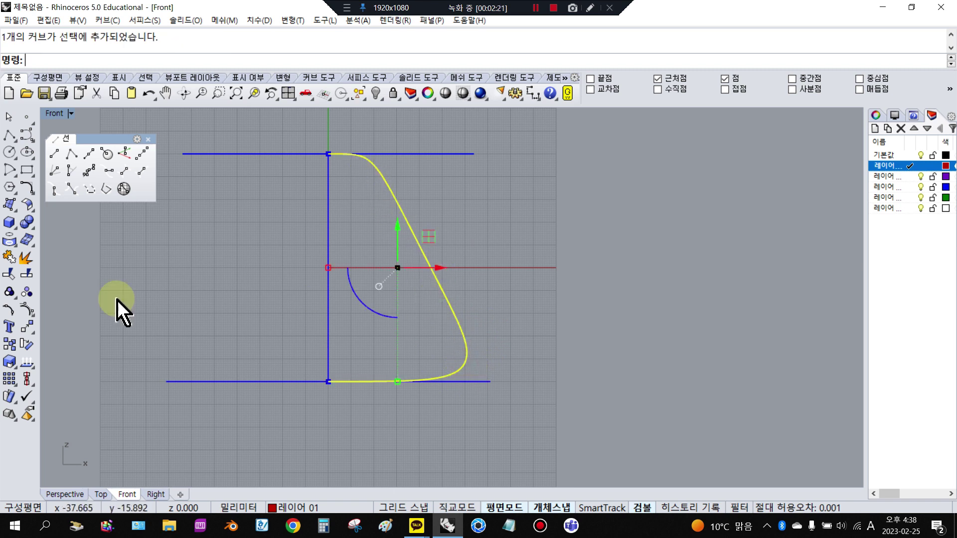
pyautogui.click(22, 330)
pyautogui.click(141, 348)
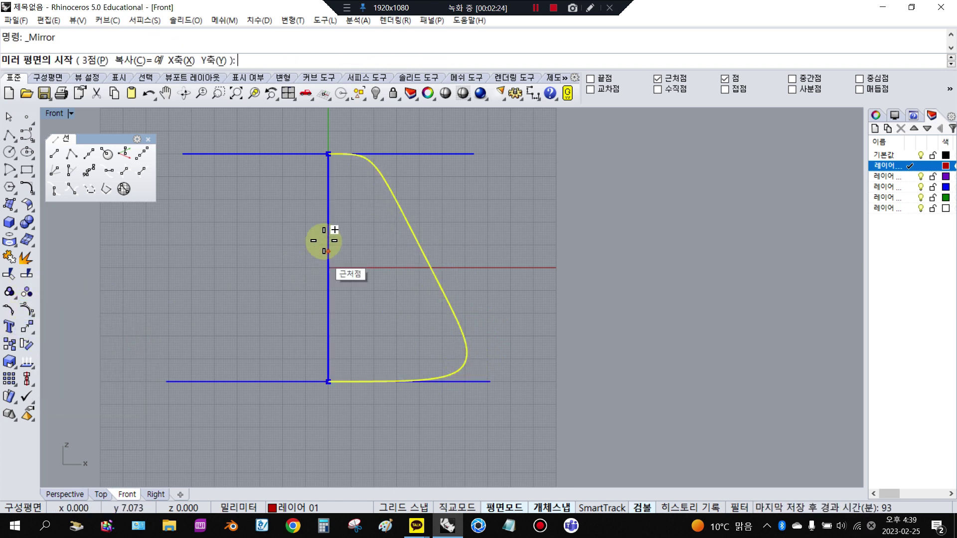
pyautogui.click(334, 226)
pyautogui.click(334, 280)
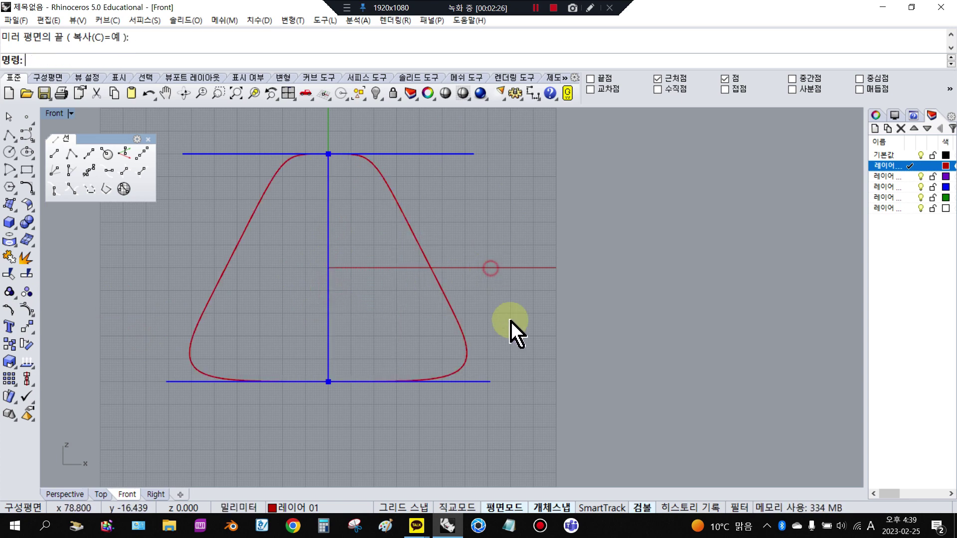
pyautogui.scroll(-1, 513, 334)
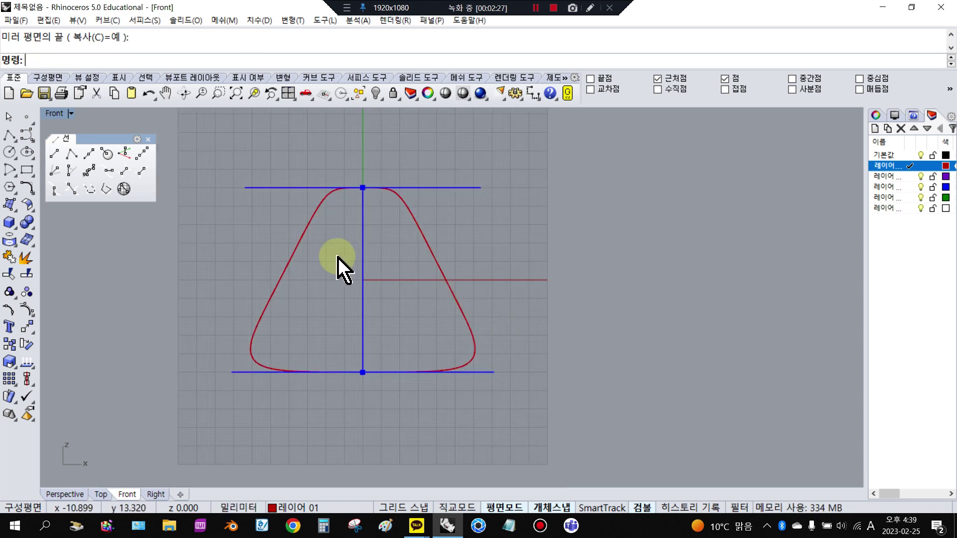
# - Make 레이어 04 current and draw a control-point curve in the Right view from the upper point, outward and down, along the lower line to the lower point
pyautogui.doubleClick(53, 114)
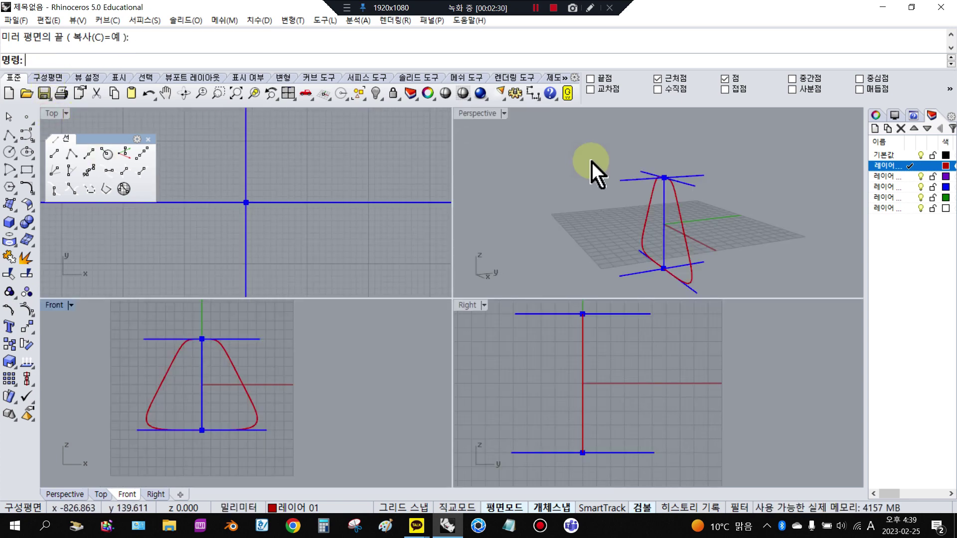
pyautogui.moveTo(591, 164); pyautogui.dragTo(851, 163, button='right')
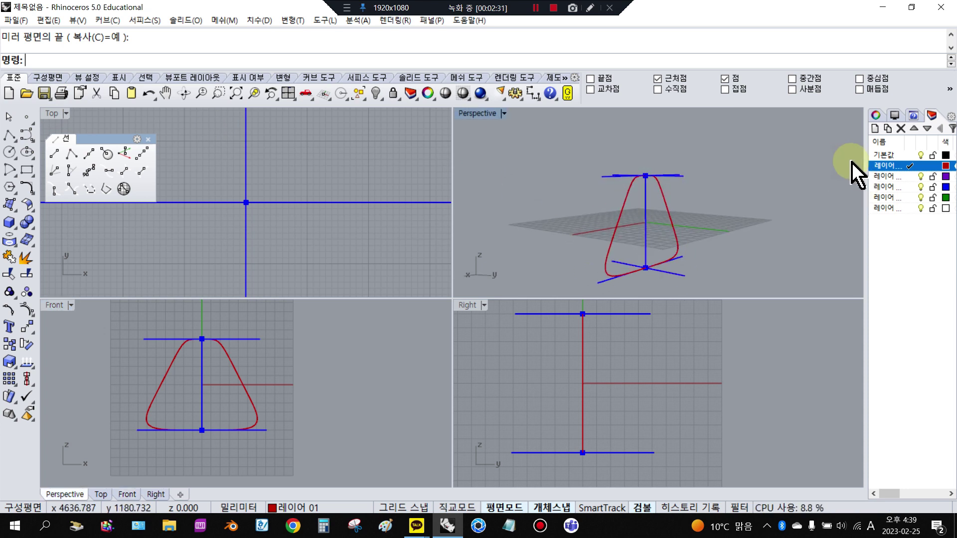
pyautogui.click(910, 198)
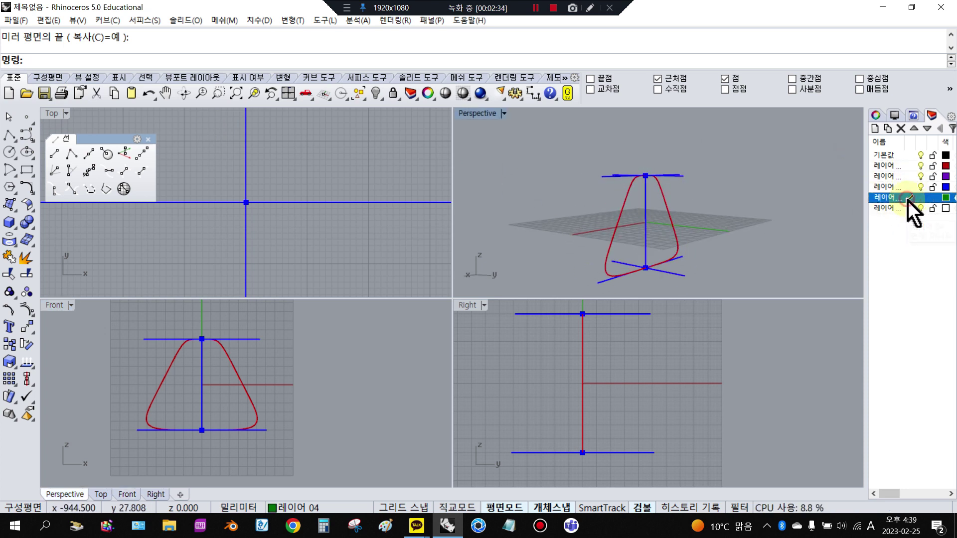
pyautogui.click(25, 135)
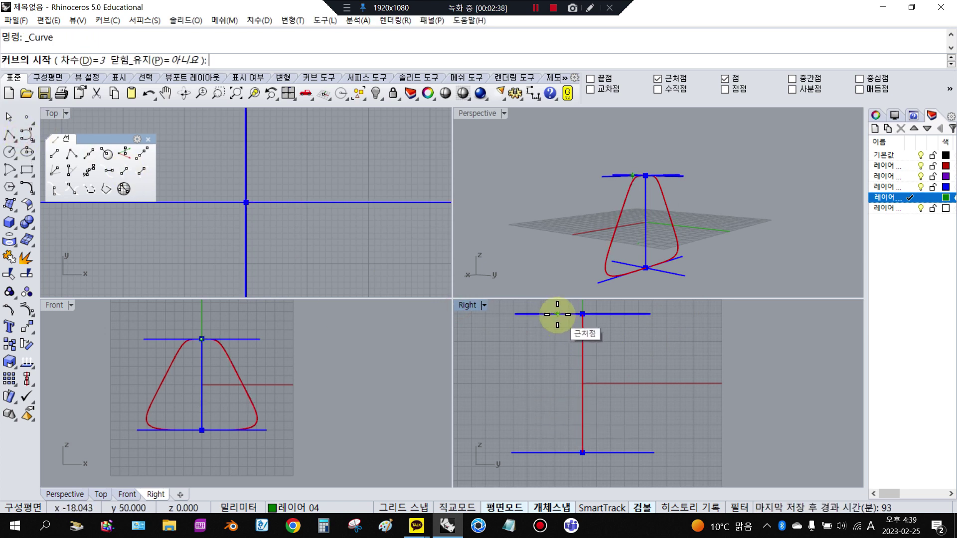
pyautogui.click(582, 314)
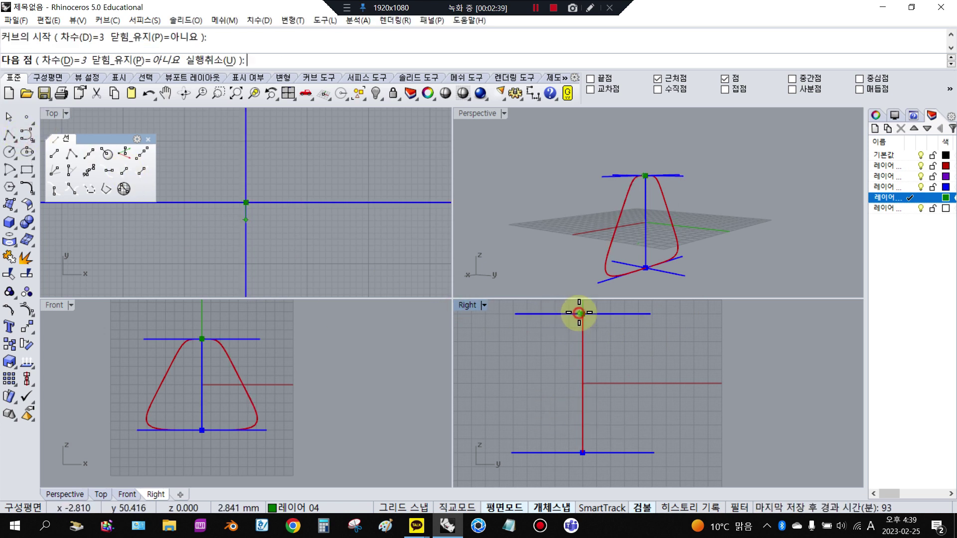
pyautogui.click(534, 400)
pyautogui.scroll(2, 515, 427)
pyautogui.click(514, 429)
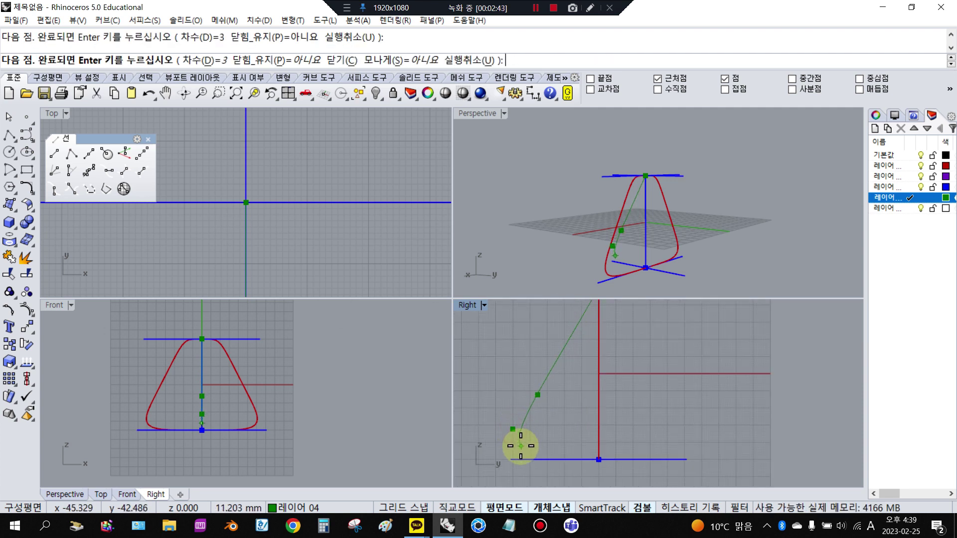
pyautogui.click(521, 446)
pyautogui.click(531, 459)
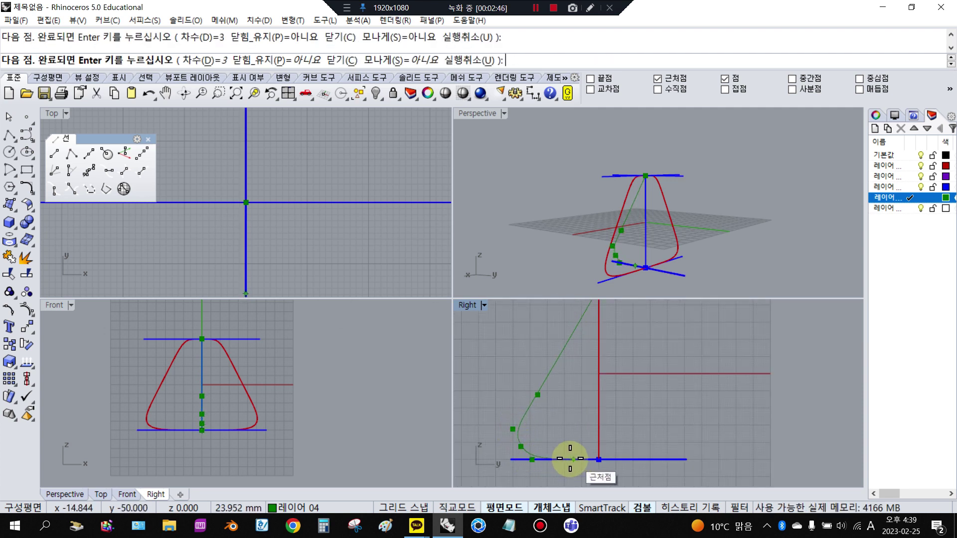
pyautogui.click(564, 459)
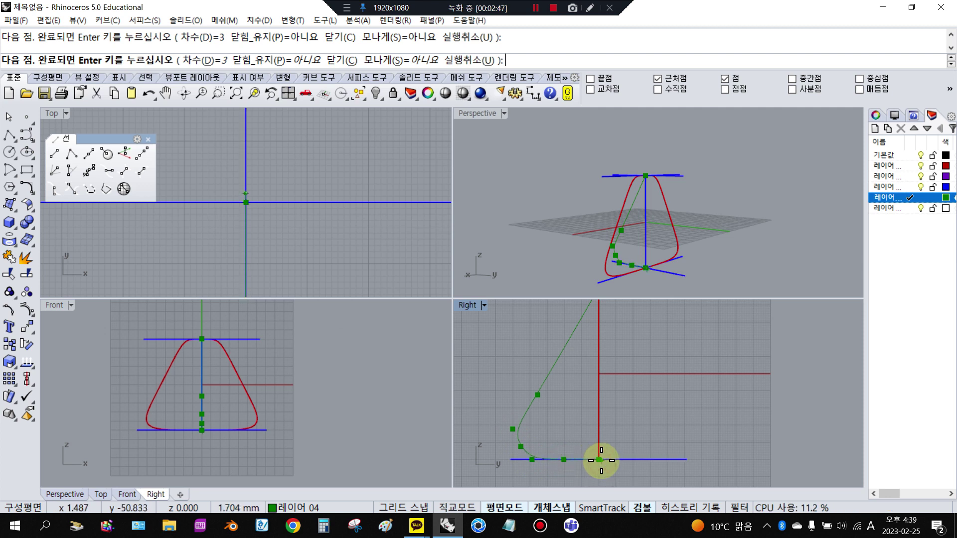
pyautogui.click(599, 460)
pyautogui.press('Return')
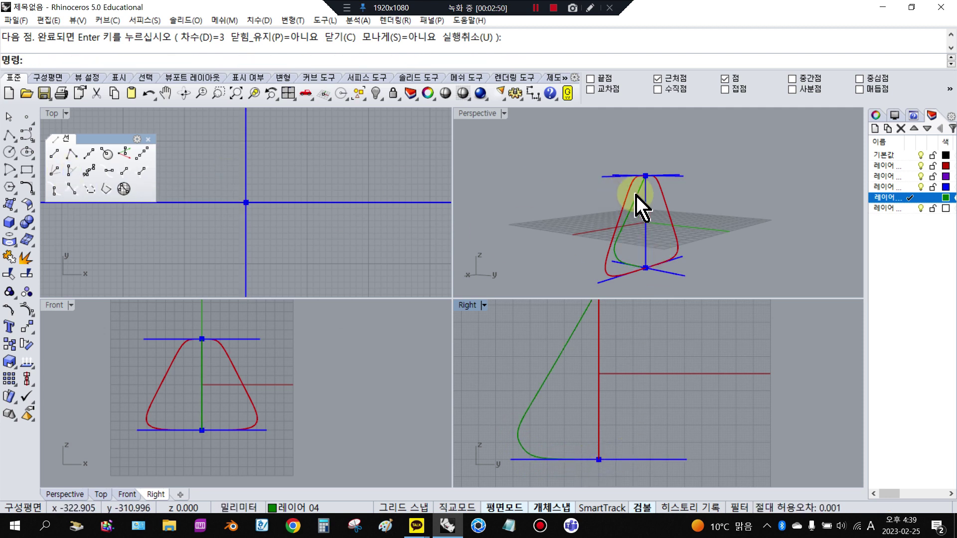
# - Create a curve from two views using the mirrored red profile and the green side curve, and select the new curve to inspect its lower end
pyautogui.moveTo(642, 207); pyautogui.dragTo(400, 193, button='right')
pyautogui.click(25, 189)
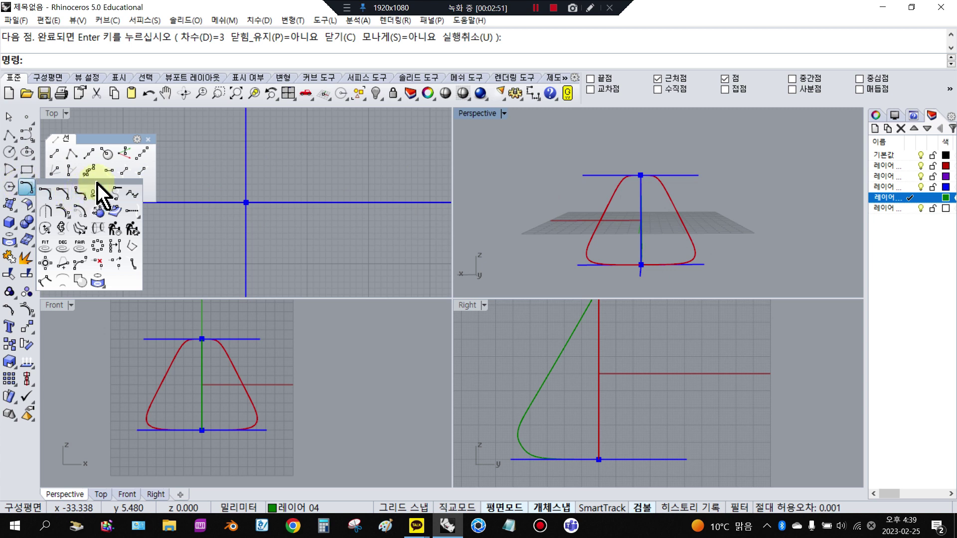
pyautogui.moveTo(96, 183); pyautogui.dragTo(131, 198)
pyautogui.click(92, 236)
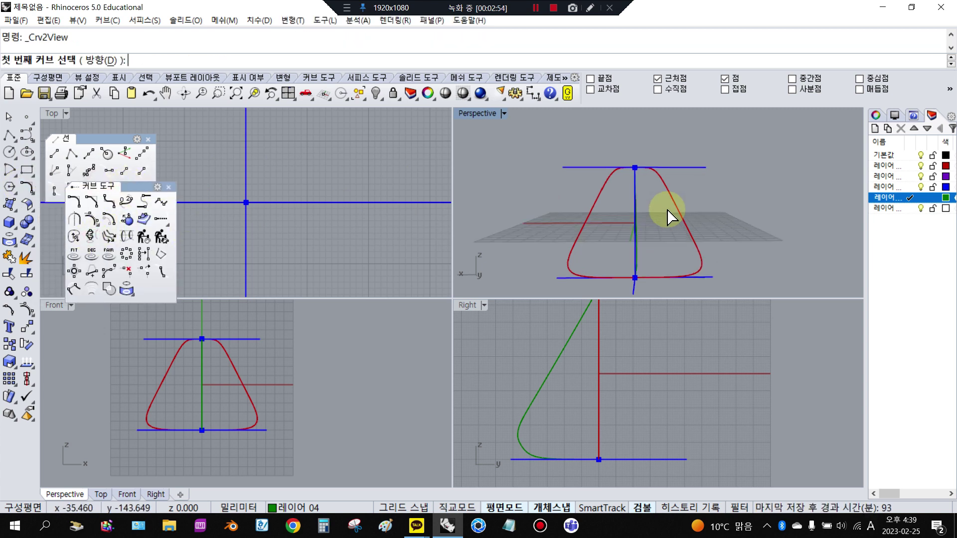
pyautogui.moveTo(667, 214); pyautogui.dragTo(683, 197, button='right')
pyautogui.click(672, 203)
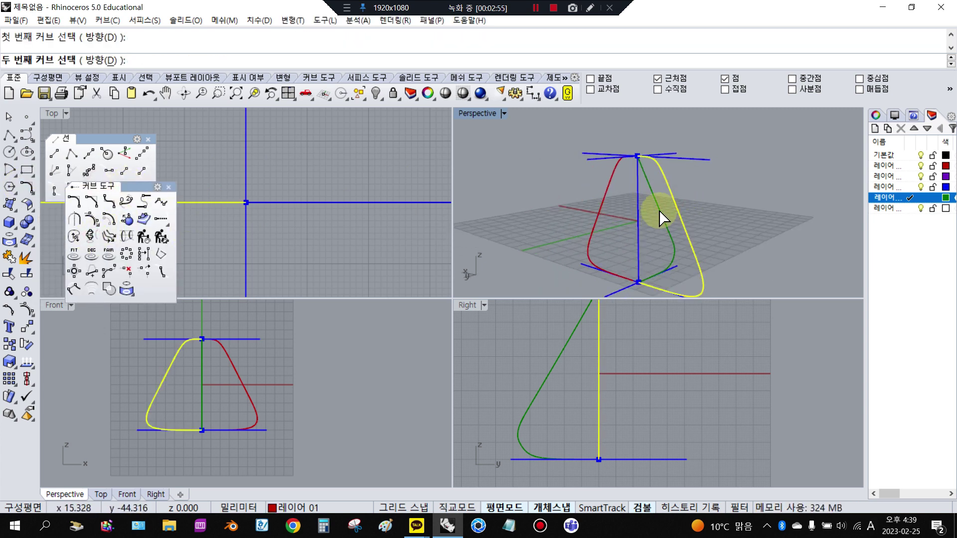
pyautogui.click(662, 218)
pyautogui.moveTo(679, 250); pyautogui.dragTo(748, 246, button='right')
pyautogui.scroll(5, 696, 292)
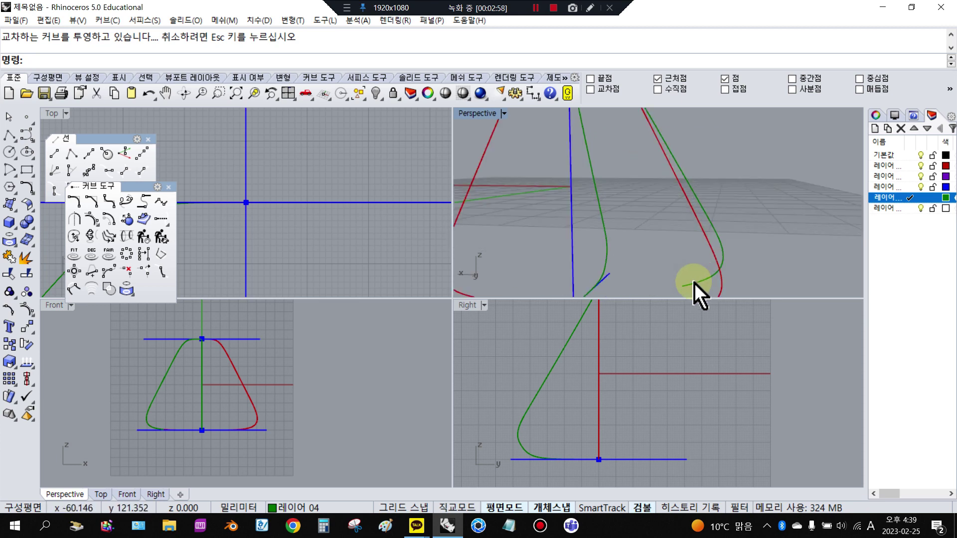
pyautogui.click(694, 284)
pyautogui.moveTo(694, 288); pyautogui.dragTo(680, 274, button='right')
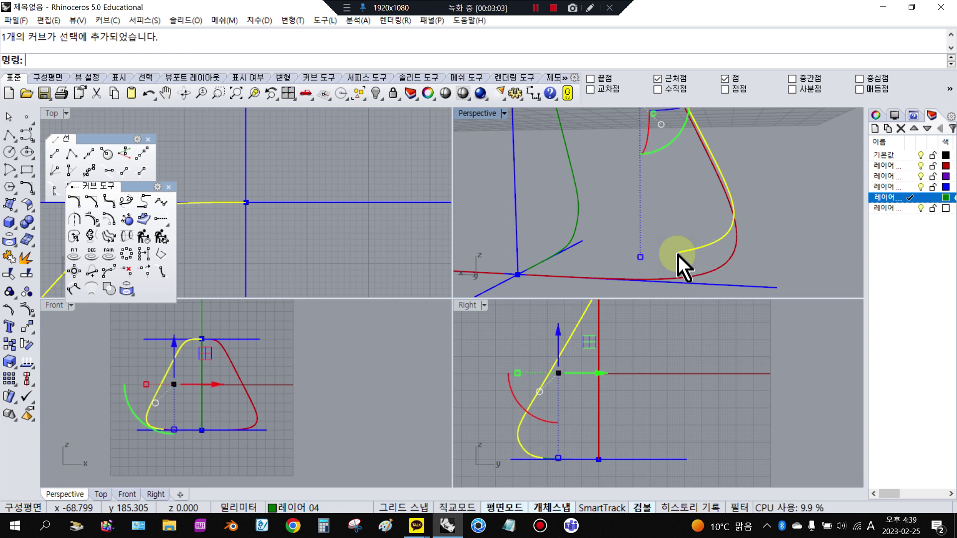
# - Inspect the 3D curve's lower end in the Right view, then delete the curve created from the two views
pyautogui.click(677, 402)
pyautogui.scroll(4, 551, 464)
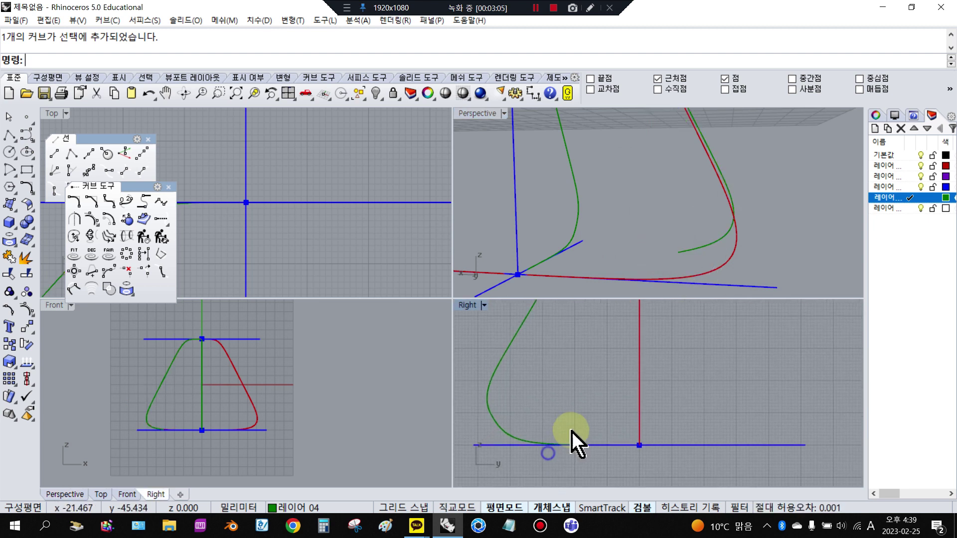
pyautogui.moveTo(538, 431); pyautogui.dragTo(646, 467)
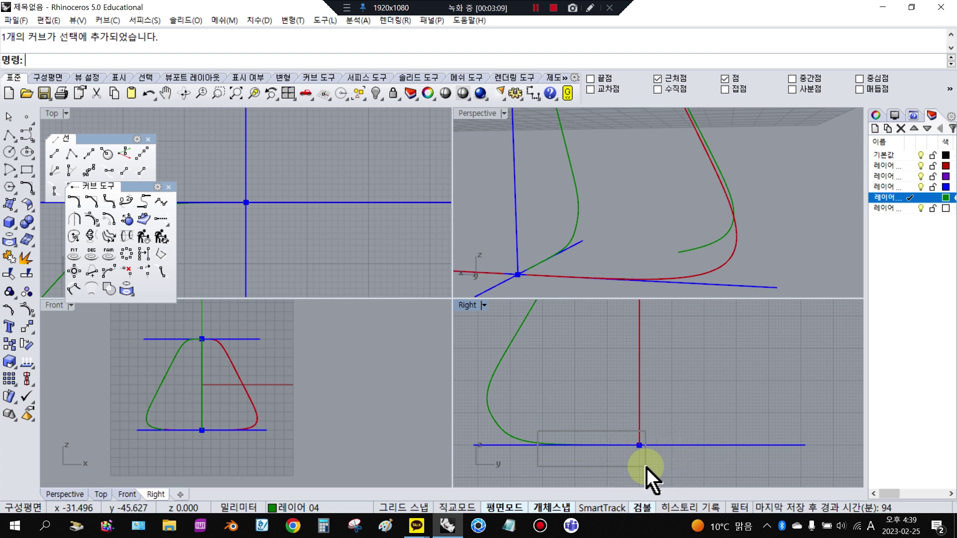
pyautogui.moveTo(646, 467); pyautogui.dragTo(646, 466)
pyautogui.click(660, 232)
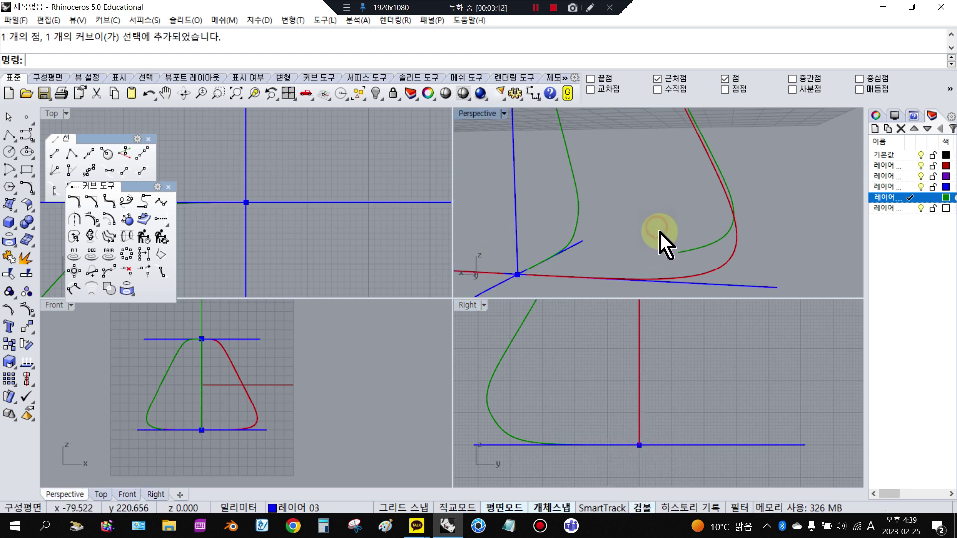
pyautogui.click(698, 248)
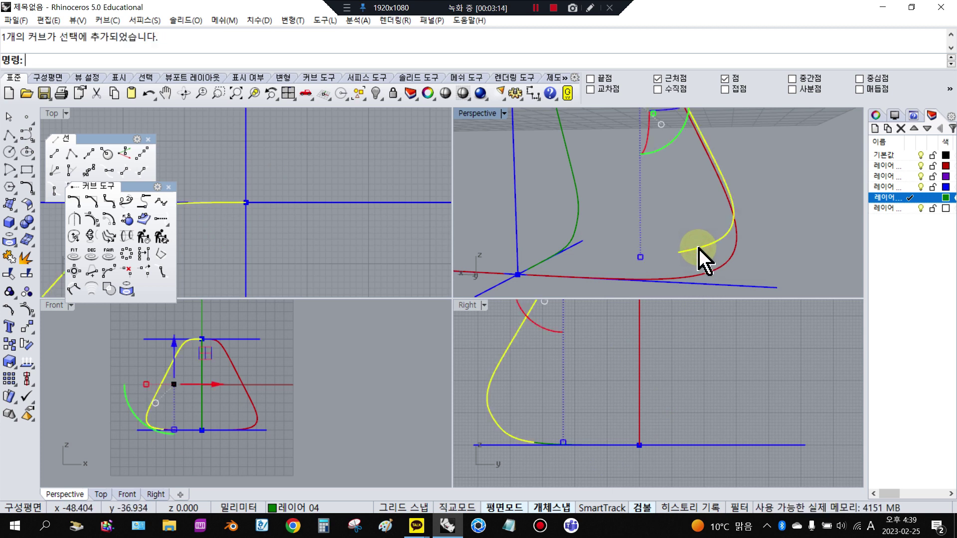
pyautogui.press('Delete')
# - Show the green side curve's control points, raise the lower-corner ones in the Right view so the bottom slopes to its endpoint, and hide them
pyautogui.click(506, 432)
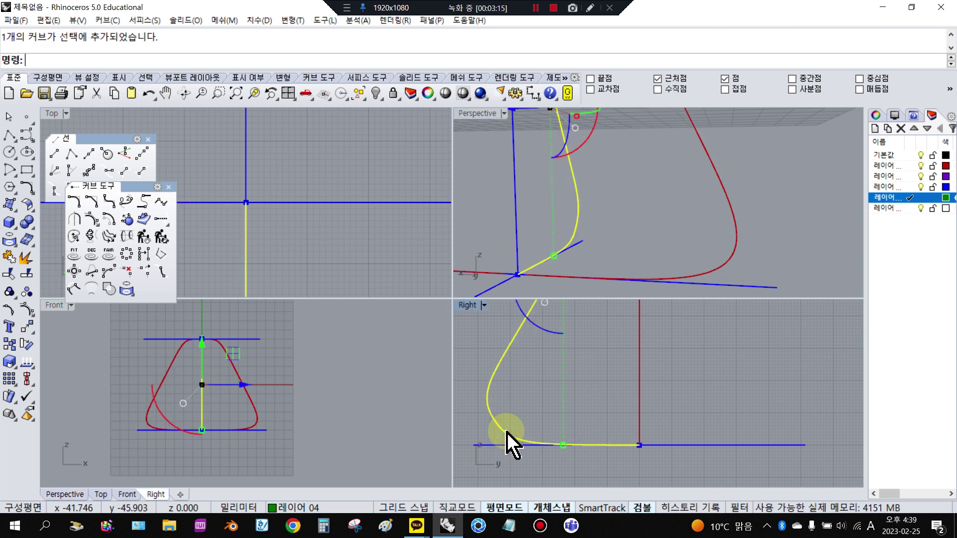
pyautogui.click(26, 310)
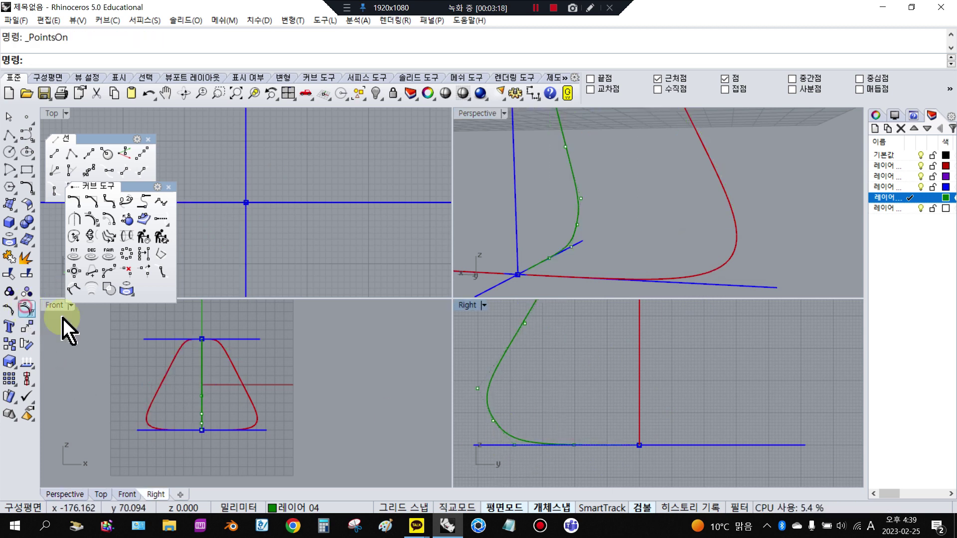
pyautogui.moveTo(508, 408); pyautogui.dragTo(553, 409)
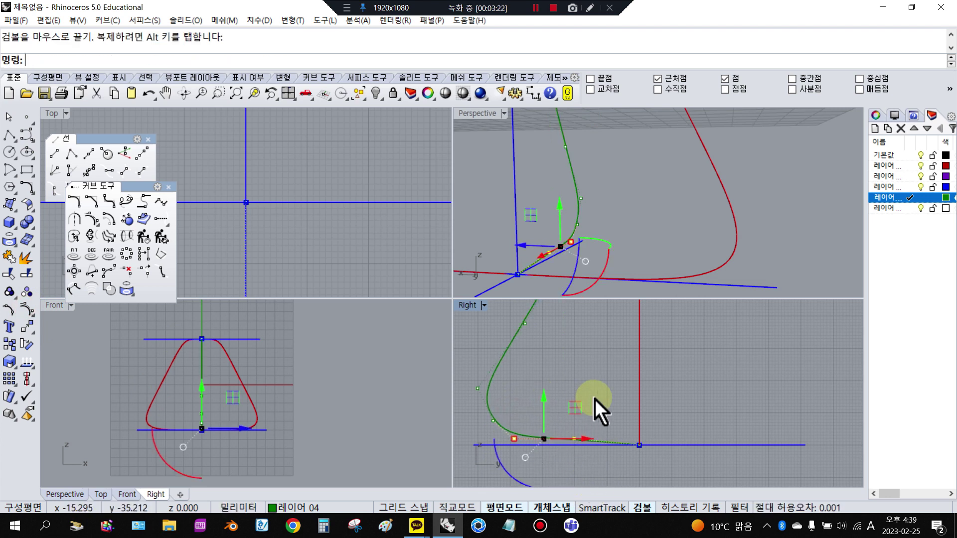
pyautogui.click(594, 398)
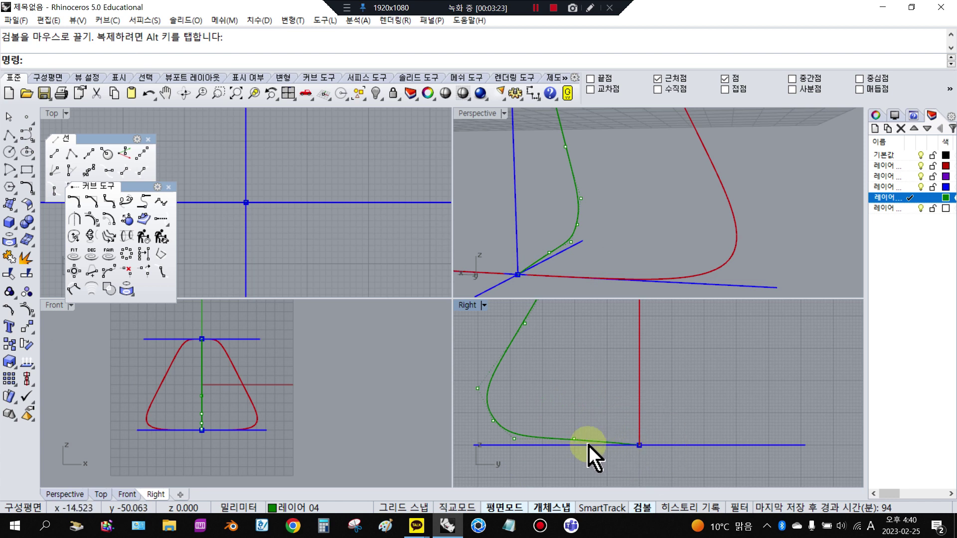
pyautogui.scroll(2, 589, 451)
pyautogui.moveTo(491, 420); pyautogui.dragTo(541, 431, button='right')
pyautogui.moveTo(492, 398); pyautogui.dragTo(534, 389)
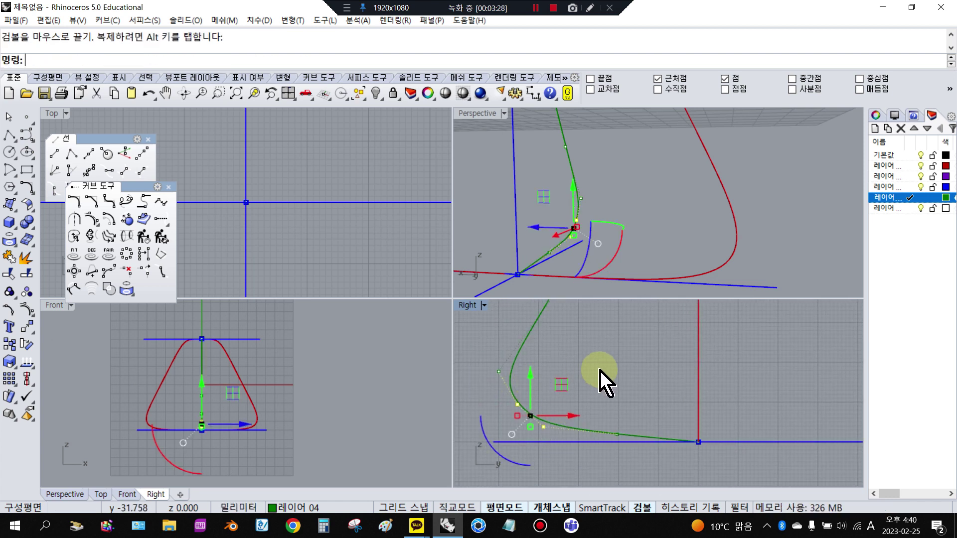
pyautogui.click(605, 384)
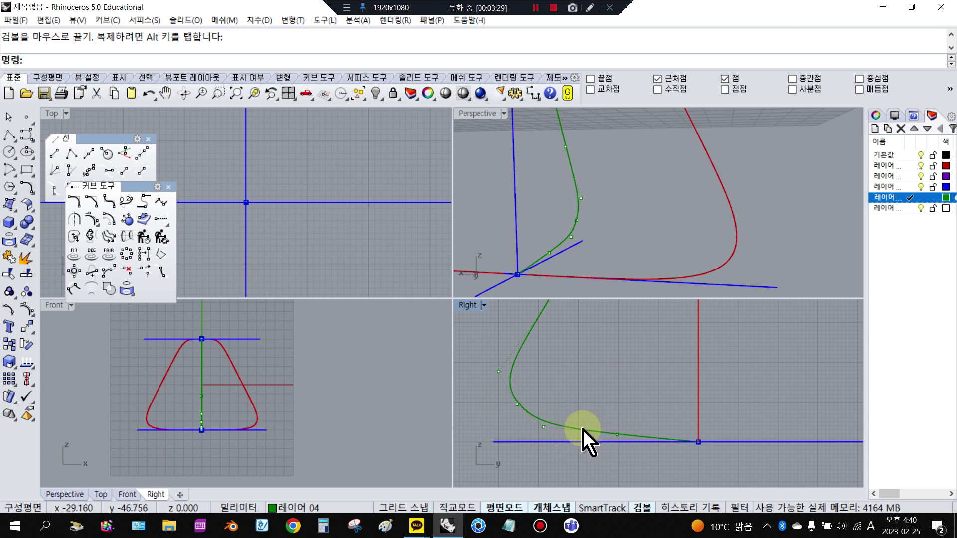
pyautogui.scroll(-2, 591, 433)
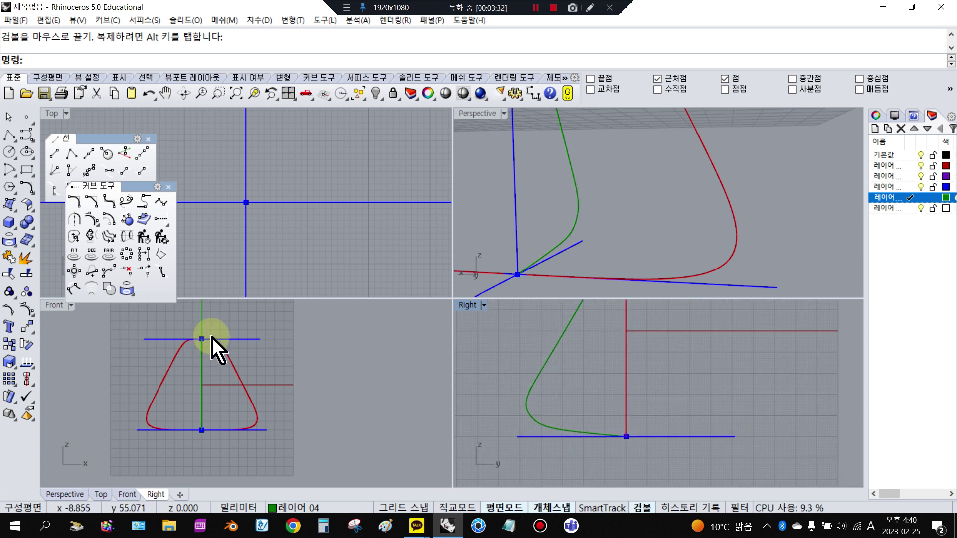
# - Create a curve from two views using the mirrored red profile and the reshaped green side curve, and inspect it in perspective
pyautogui.click(94, 238)
pyautogui.moveTo(461, 241); pyautogui.dragTo(683, 228, button='right')
pyautogui.click(678, 209)
pyautogui.click(607, 197)
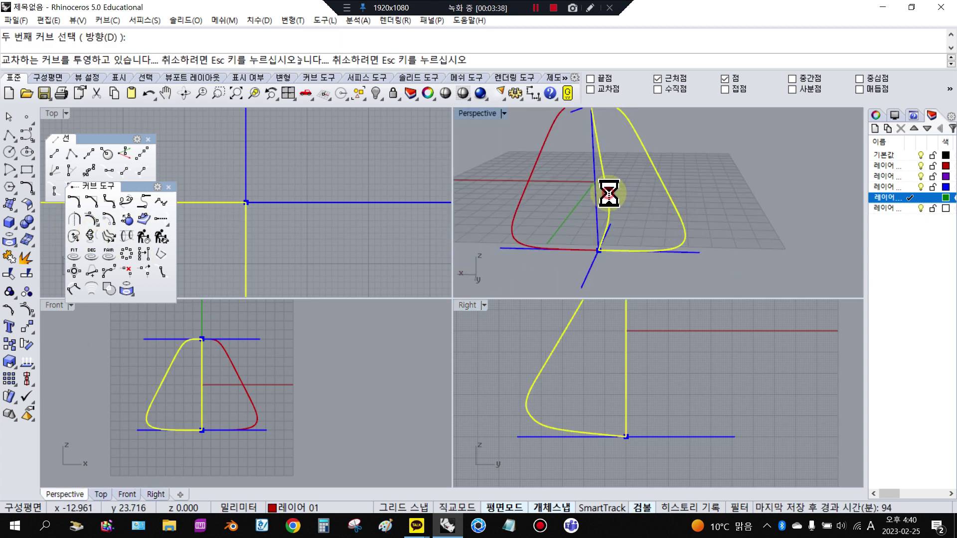
pyautogui.click(688, 213)
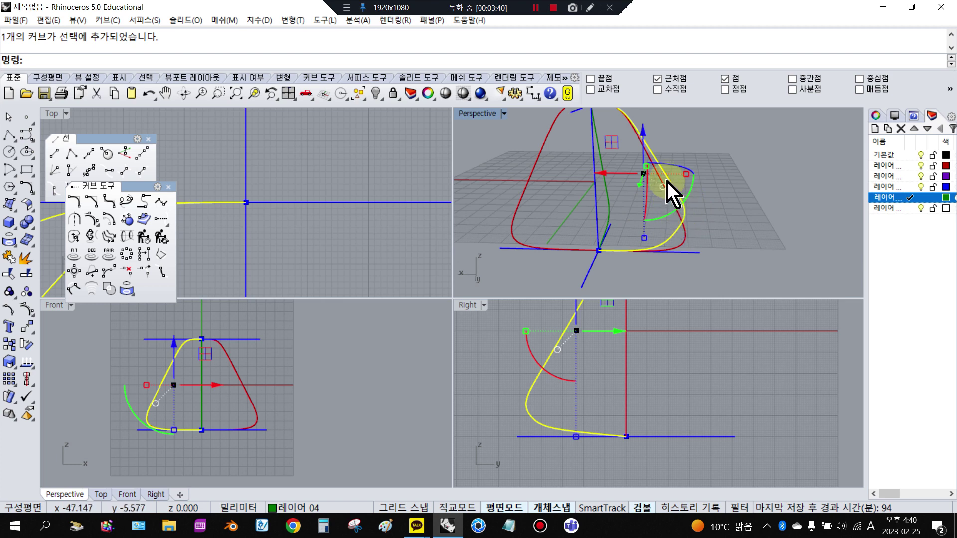
pyautogui.moveTo(711, 241); pyautogui.dragTo(619, 172, button='right')
pyautogui.press('Escape')
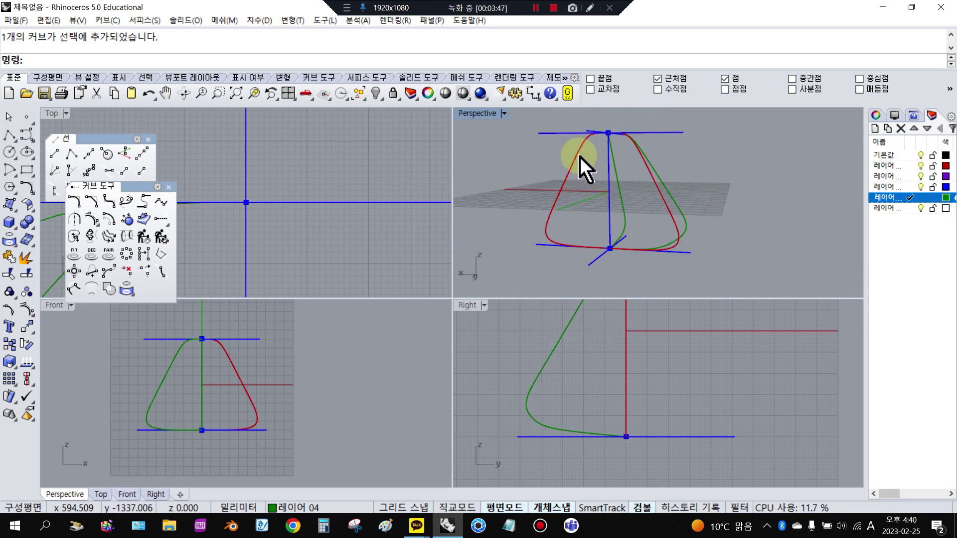
# - Move the new combined 3D curve to 레이어 02
pyautogui.click(660, 188)
pyautogui.rightClick(908, 177)
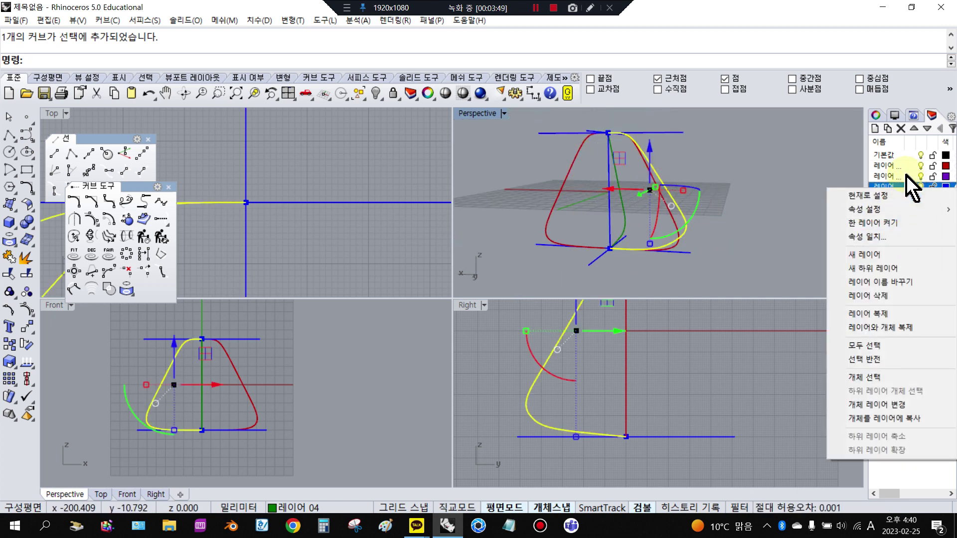
pyautogui.press('Escape')
pyautogui.rightClick(909, 176)
pyautogui.click(895, 397)
pyautogui.press('Escape')
pyautogui.moveTo(810, 244); pyautogui.dragTo(711, 239, button='right')
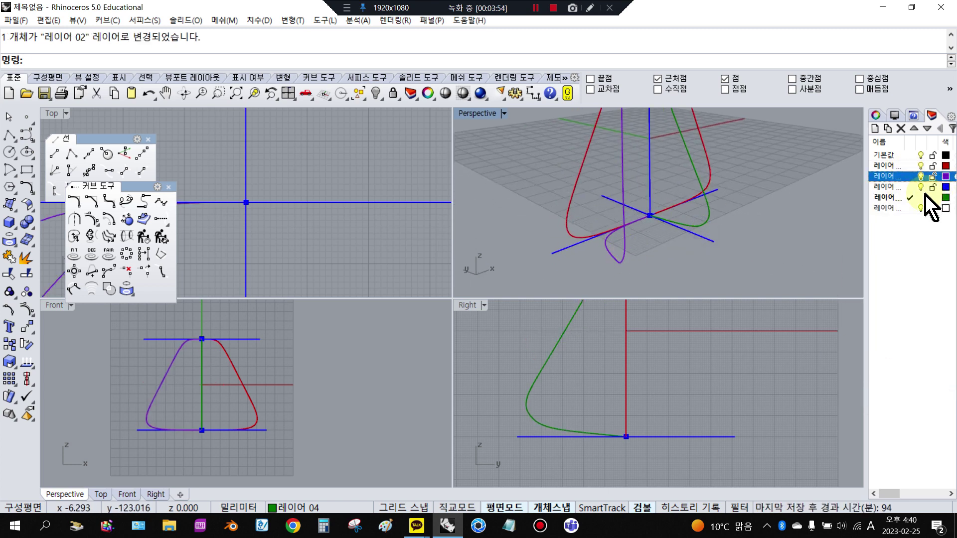
# - Make 레이어 02 current and hide the green 레이어 04 and the red 레이어 01
pyautogui.click(910, 176)
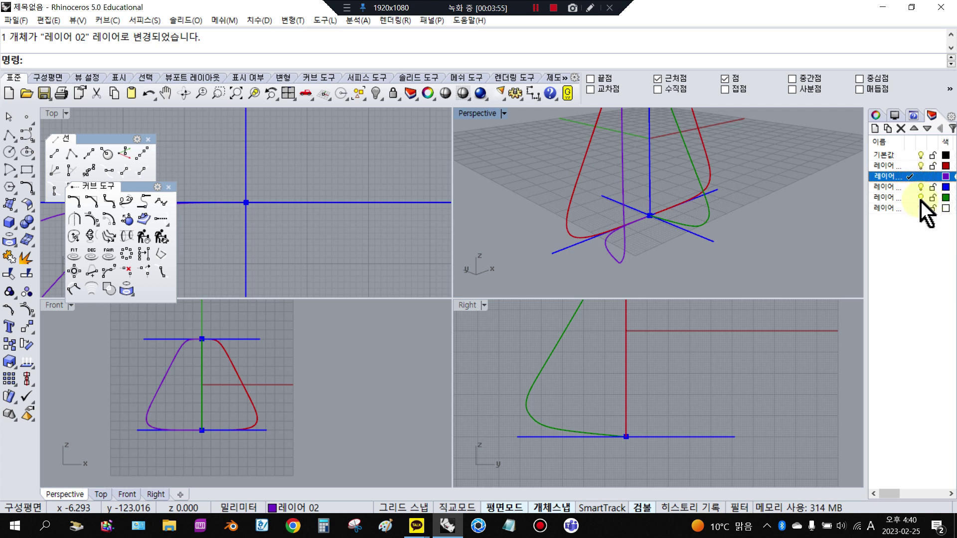
pyautogui.click(921, 197)
pyautogui.click(920, 166)
pyautogui.moveTo(818, 222)
pyautogui.mouseDown(button='right')
pyautogui.moveTo(737, 228)
pyautogui.moveTo(800, 219)
pyautogui.mouseUp(button='right')
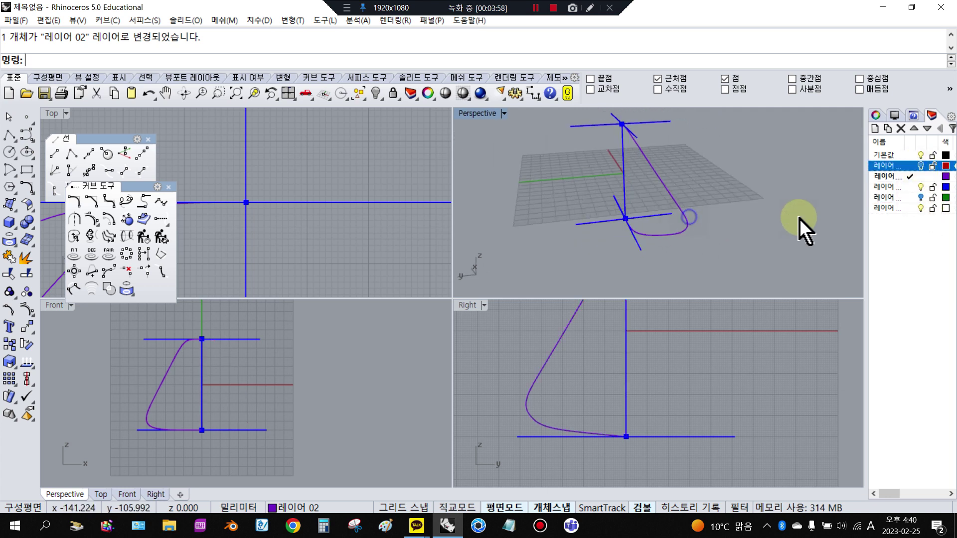
# - Mirror a copy of the purple 3D curve across the vertical centre line in the Front view and join both halves into one closed curve
pyautogui.click(675, 203)
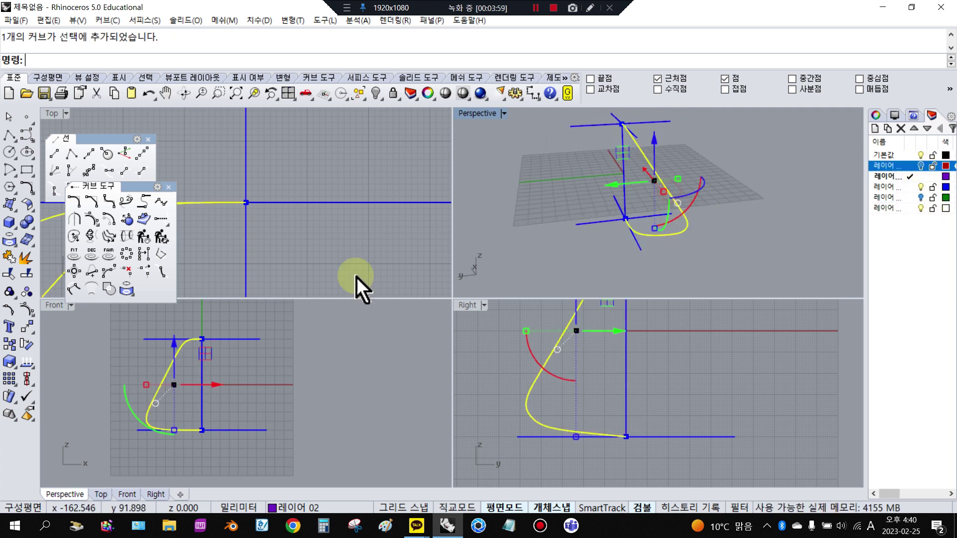
pyautogui.click(28, 329)
pyautogui.click(135, 335)
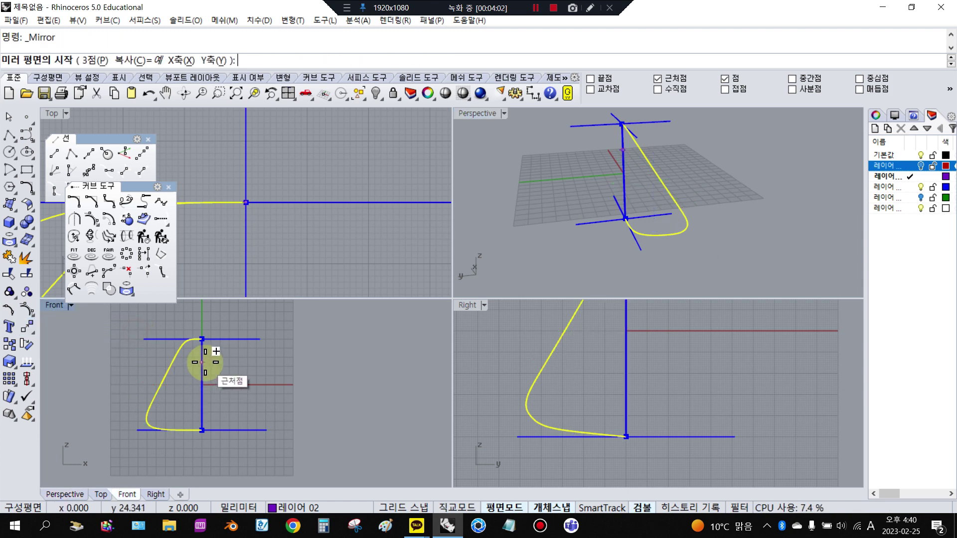
pyautogui.click(202, 362)
pyautogui.click(201, 406)
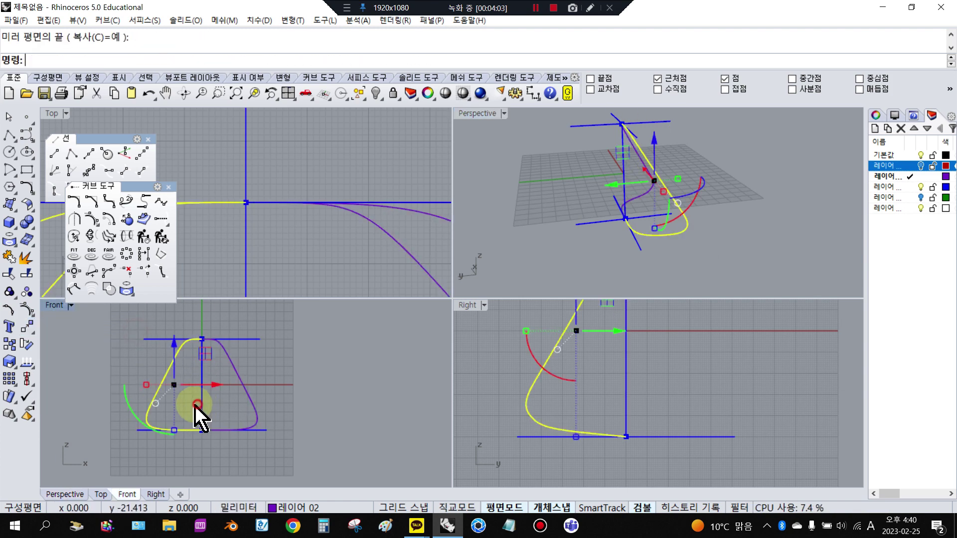
pyautogui.click(235, 370)
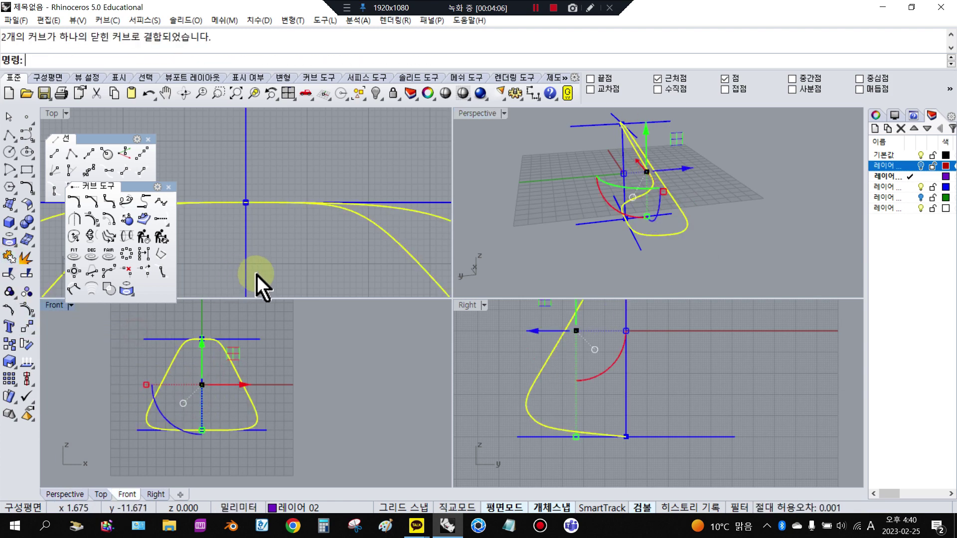
pyautogui.click(294, 258)
# - Hide the blue 레이어 03, maximize the Right view and show the closed curve's control points
pyautogui.moveTo(633, 161); pyautogui.dragTo(685, 247, button='right')
pyautogui.click(921, 186)
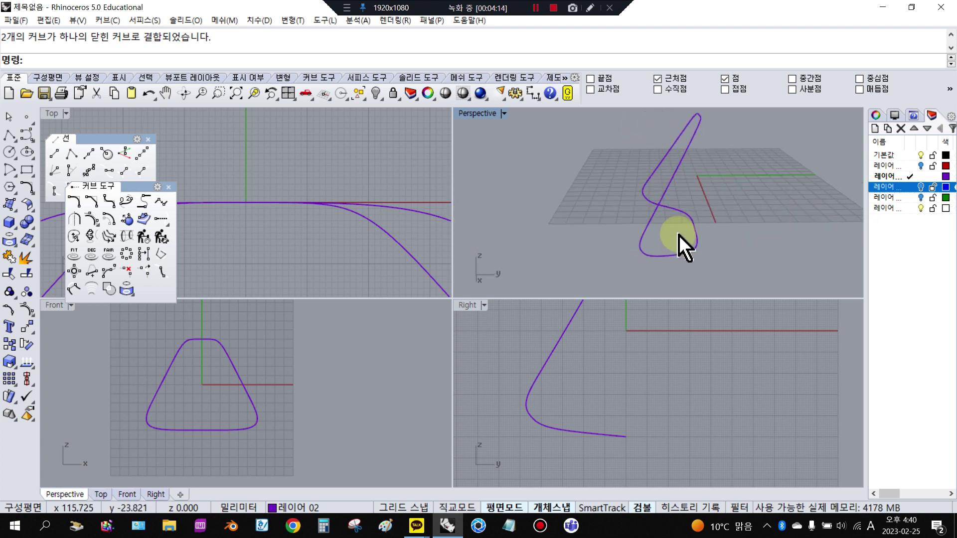
pyautogui.click(656, 216)
pyautogui.click(586, 445)
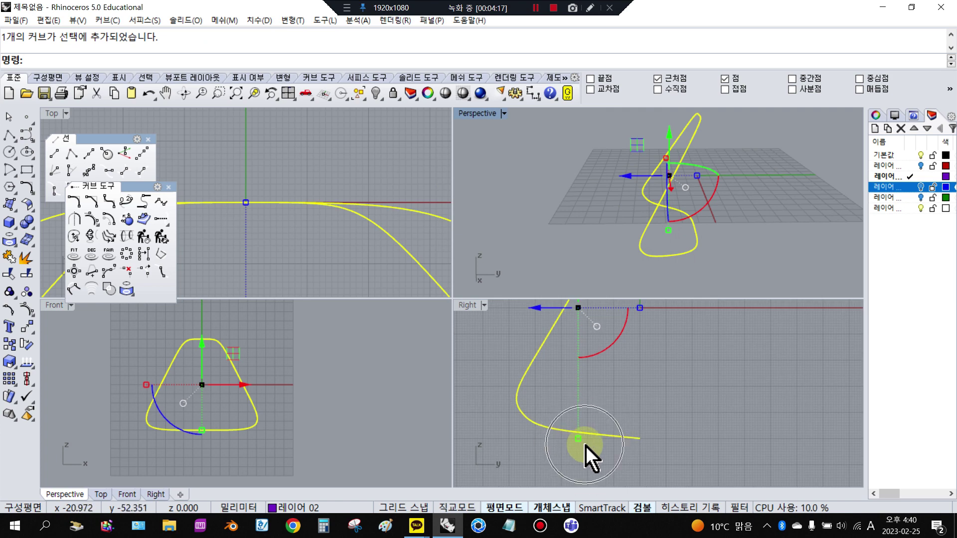
pyautogui.doubleClick(466, 305)
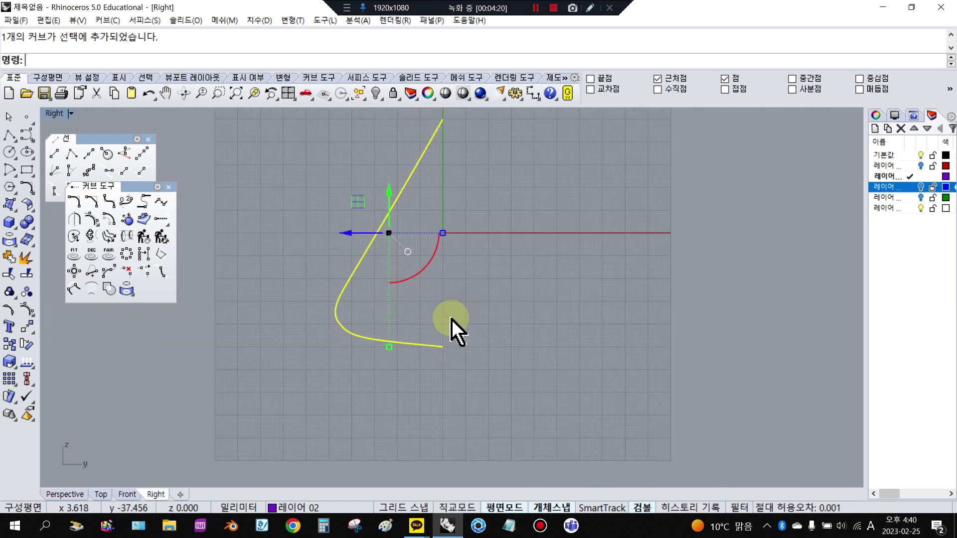
pyautogui.click(25, 314)
pyautogui.scroll(5, 391, 335)
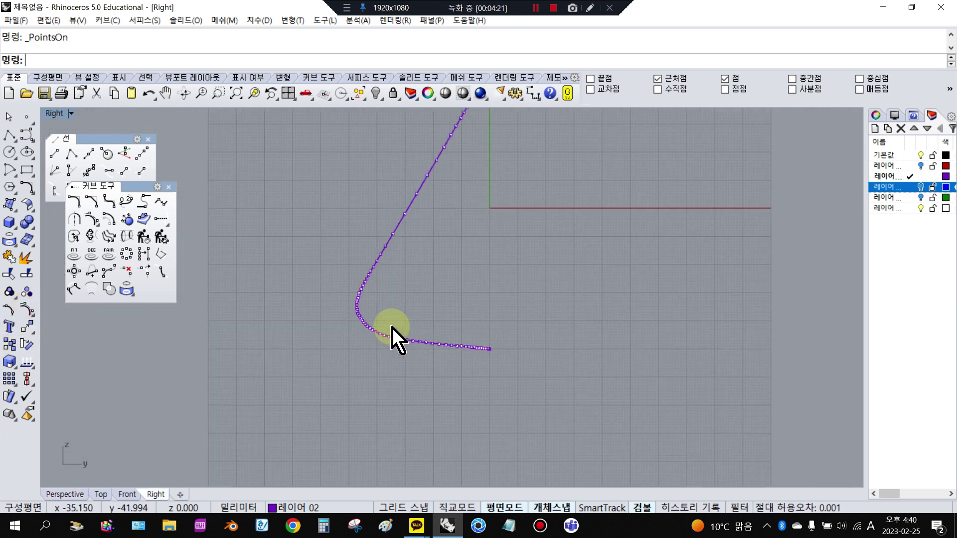
pyautogui.scroll(-5, 408, 365)
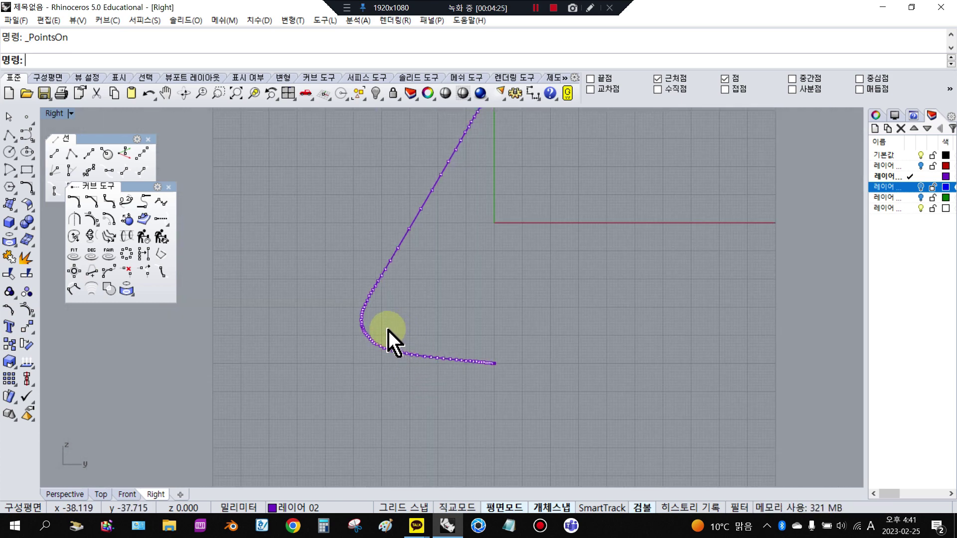
pyautogui.scroll(2, 388, 331)
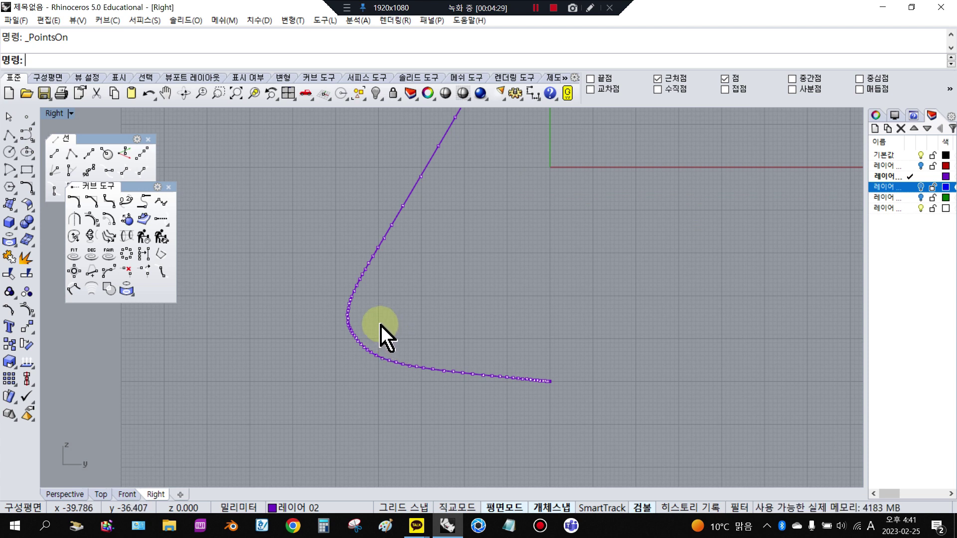
# - Align the control points of the curve's bottom run to one height with Set Points, using only Z in world coordinates, level with the lower corner
pyautogui.moveTo(375, 324); pyautogui.dragTo(613, 417)
pyautogui.click(28, 321)
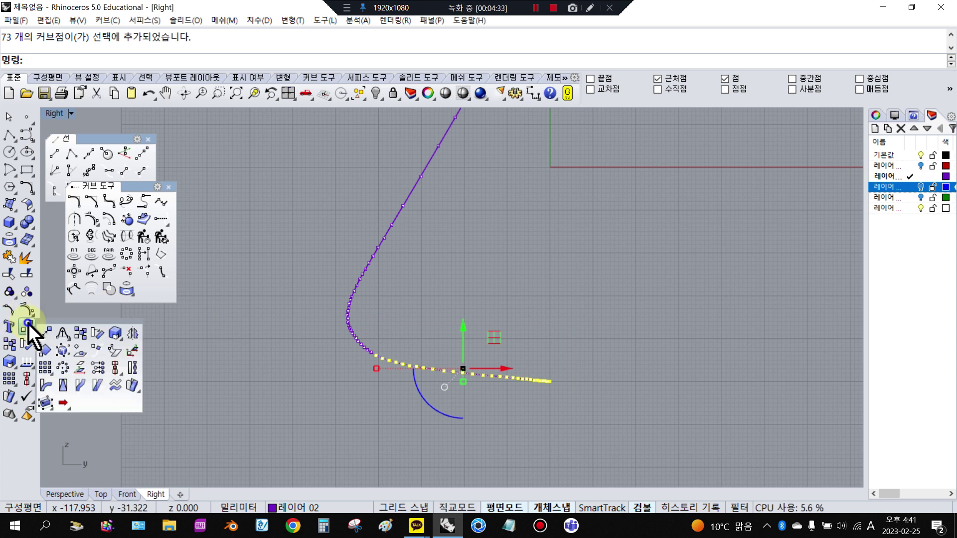
pyautogui.moveTo(42, 323); pyautogui.dragTo(79, 317)
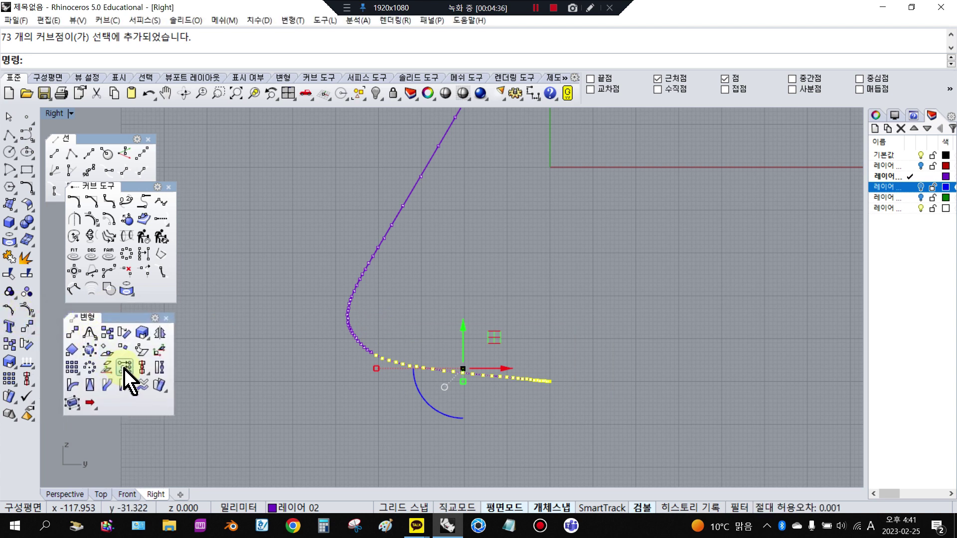
pyautogui.click(125, 371)
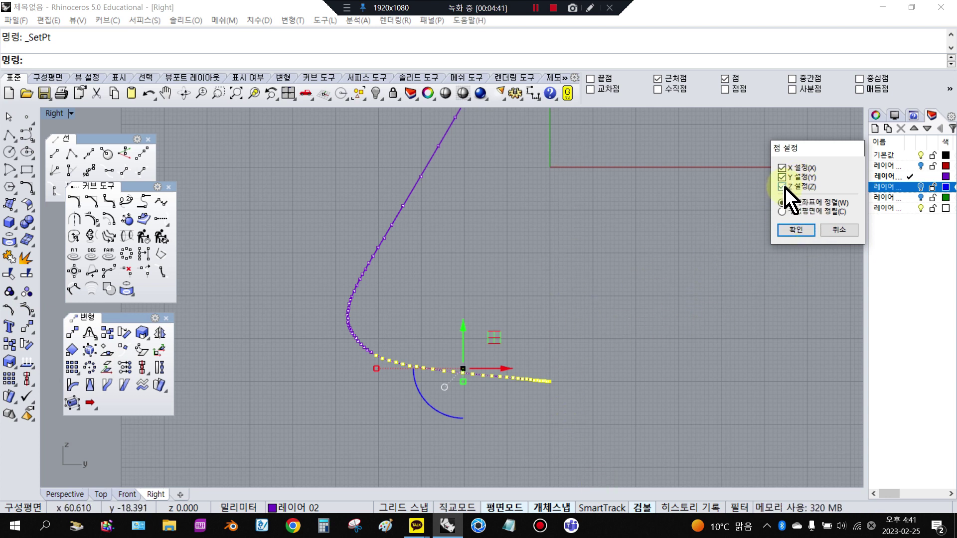
pyautogui.click(796, 230)
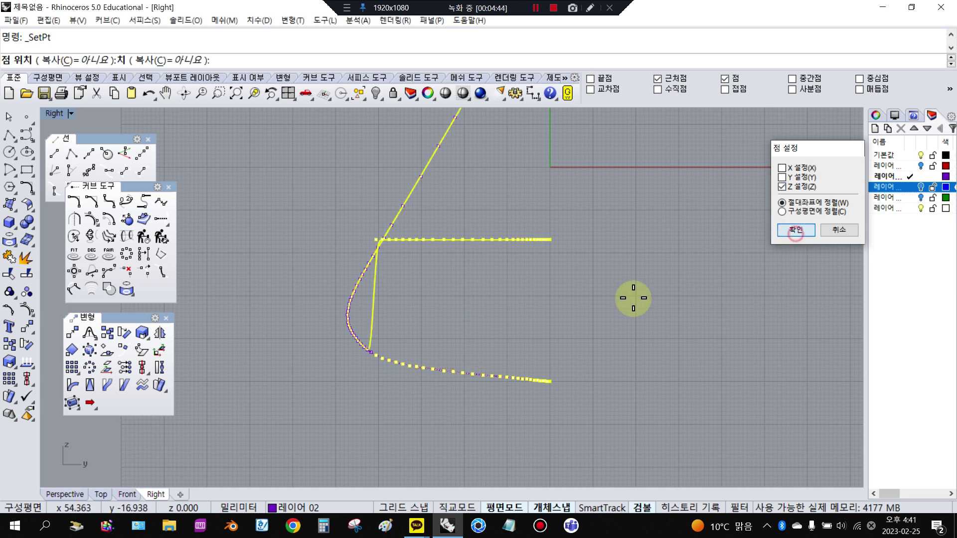
pyautogui.scroll(5, 347, 359)
pyautogui.scroll(6, 369, 363)
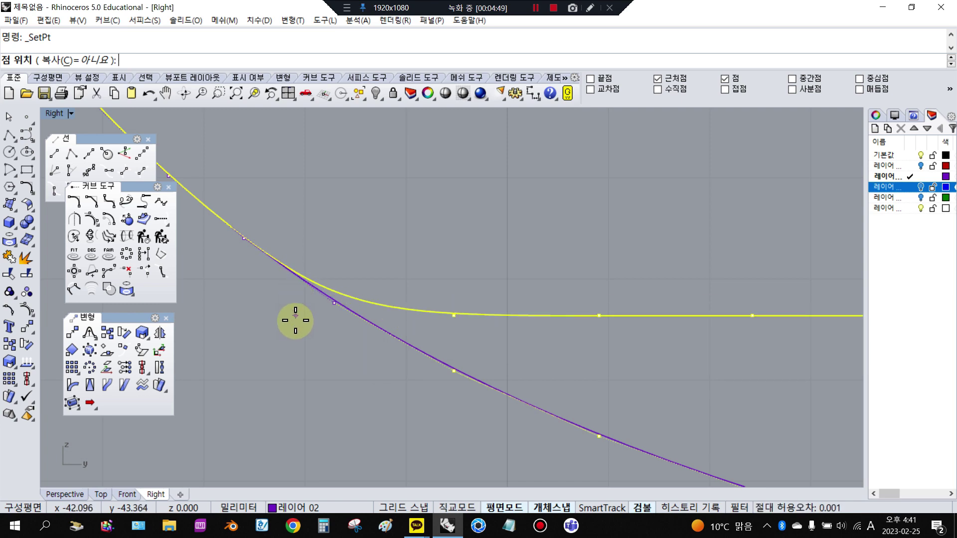
pyautogui.click(283, 347)
pyautogui.scroll(-5, 299, 350)
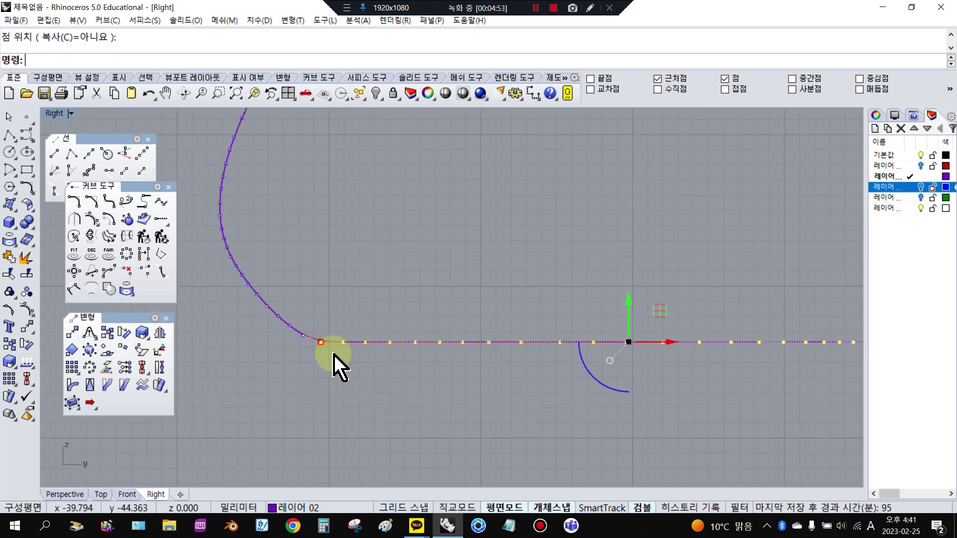
pyautogui.scroll(-3, 339, 364)
pyautogui.click(620, 357)
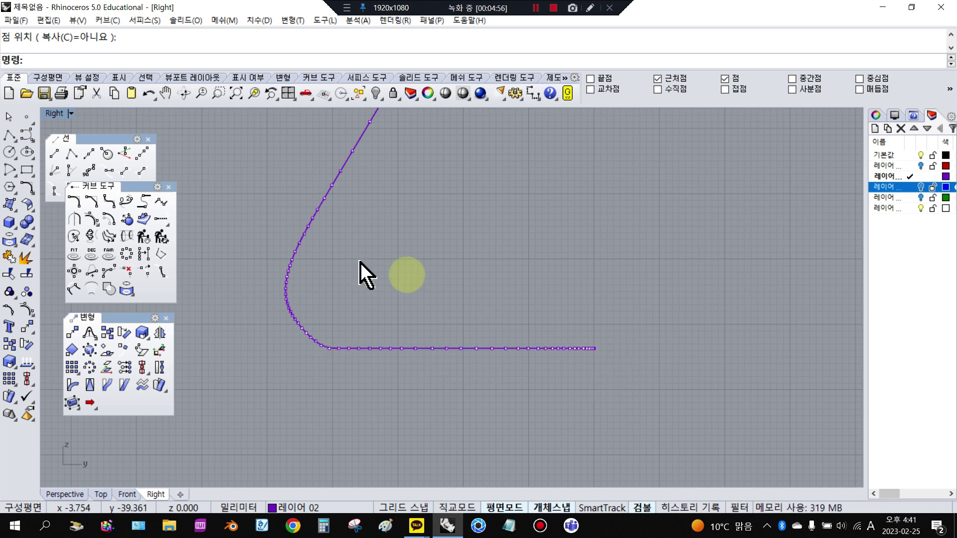
# - Restore the four-view layout, turn off the control points and inspect the closed curve in a shaded Perspective preview
pyautogui.doubleClick(50, 114)
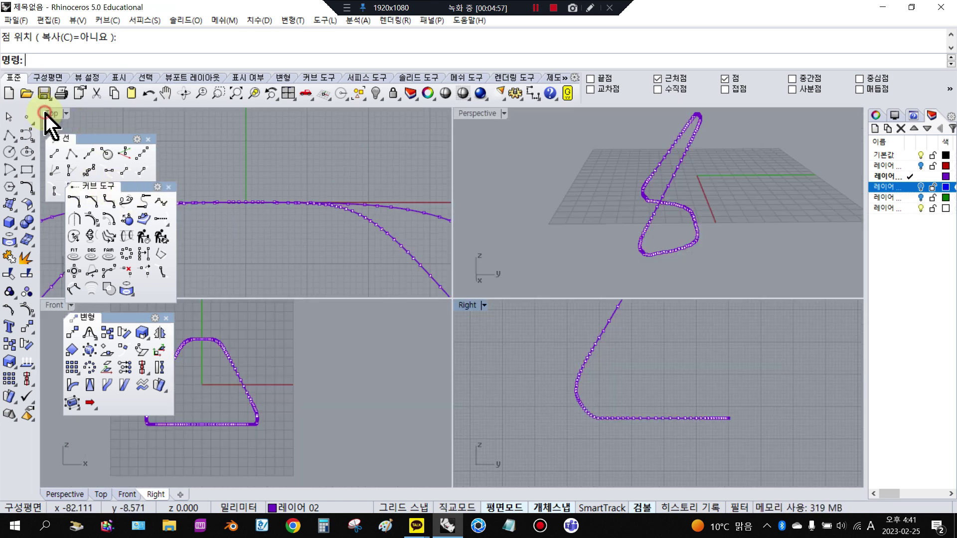
pyautogui.click(448, 92)
pyautogui.moveTo(509, 175)
pyautogui.mouseDown(button='right')
pyautogui.moveTo(743, 259)
pyautogui.moveTo(515, 184)
pyautogui.moveTo(818, 171)
pyautogui.moveTo(487, 171)
pyautogui.moveTo(572, 192)
pyautogui.mouseUp(button='right')
pyautogui.click(386, 372)
pyautogui.scroll(-5, 386, 371)
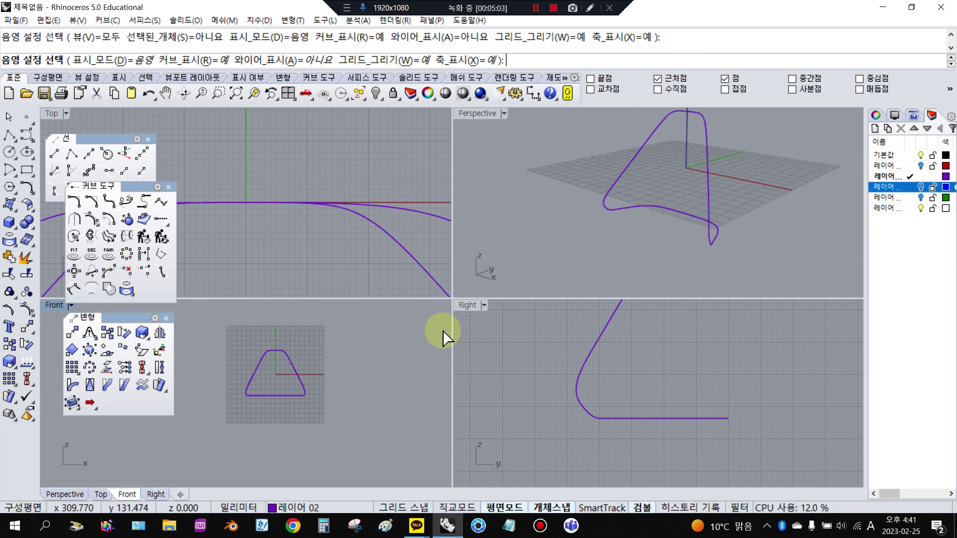
pyautogui.click(457, 348)
# - Create a closed pipe of uniform thickness along the purple closed 3D curve
pyautogui.click(295, 372)
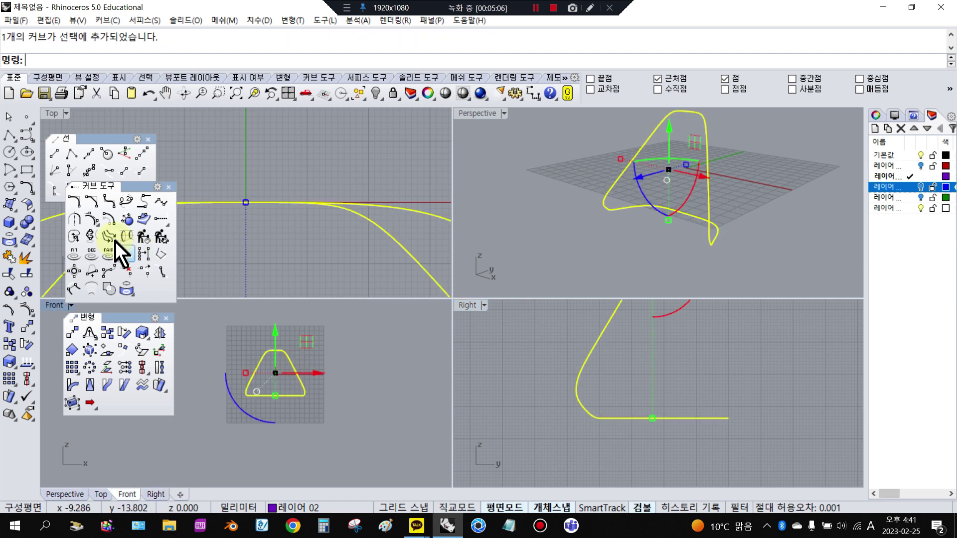
pyautogui.click(11, 223)
pyautogui.click(29, 249)
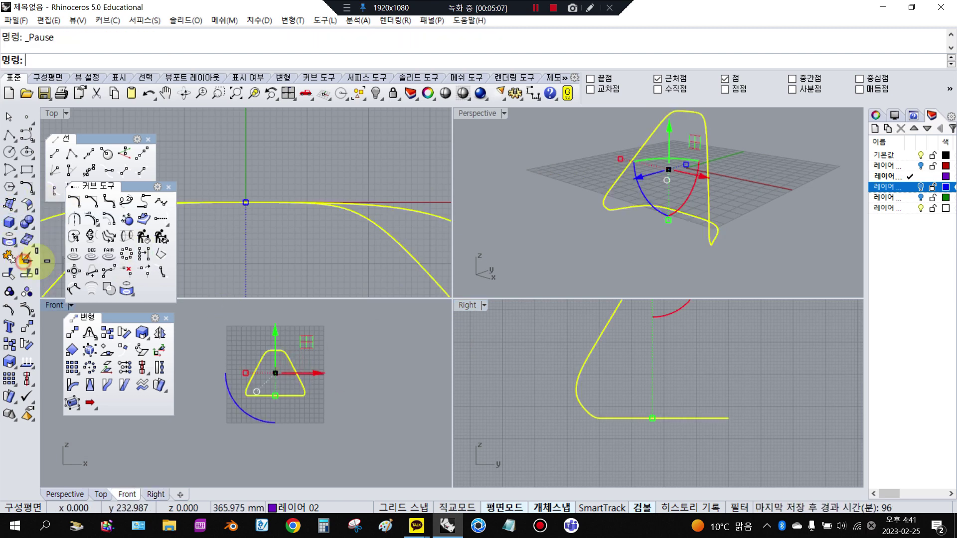
pyautogui.scroll(3, 264, 349)
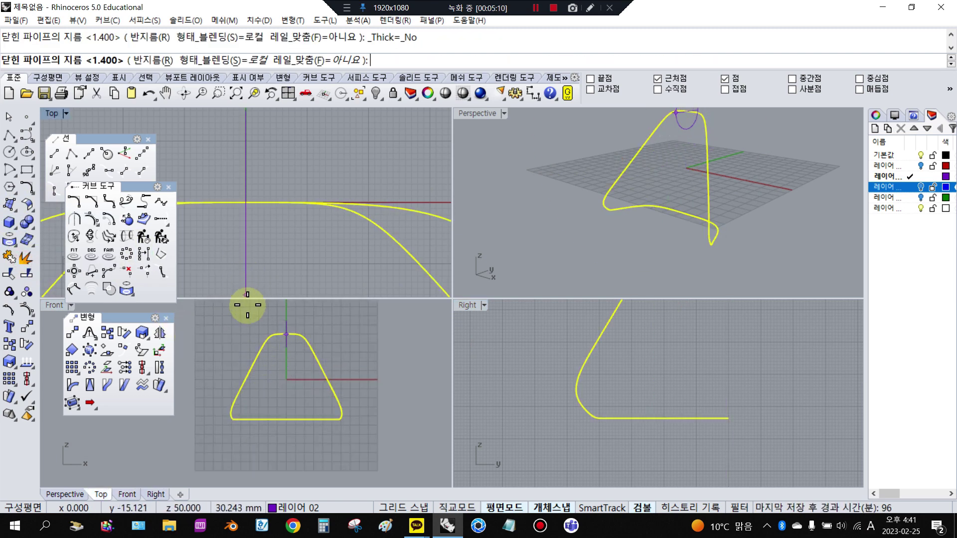
pyautogui.click(238, 319)
pyautogui.press('Return')
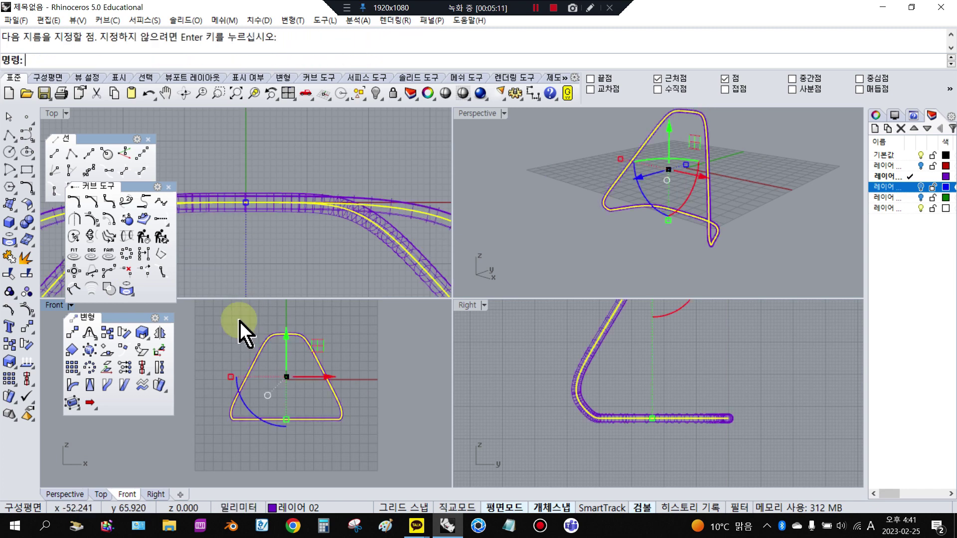
pyautogui.press('Escape')
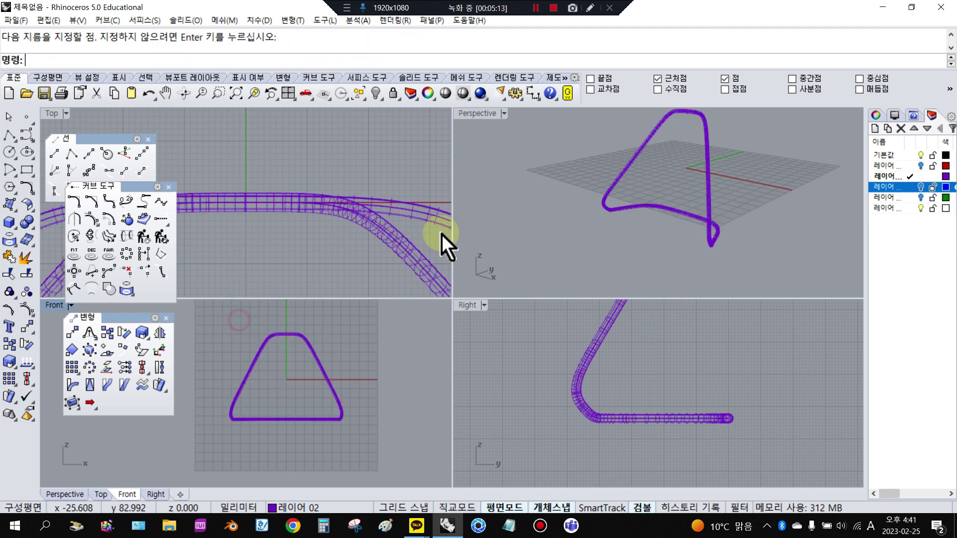
# - Inspect the stand's pipe in shaded preview, orbiting around it in Perspective
pyautogui.click(445, 93)
pyautogui.moveTo(582, 171)
pyautogui.mouseDown(button='right')
pyautogui.moveTo(570, 201)
pyautogui.moveTo(472, 196)
pyautogui.moveTo(618, 195)
pyautogui.moveTo(532, 203)
pyautogui.moveTo(560, 222)
pyautogui.moveTo(765, 216)
pyautogui.moveTo(529, 215)
pyautogui.moveTo(705, 199)
pyautogui.moveTo(605, 199)
pyautogui.moveTo(722, 237)
pyautogui.mouseUp(button='right')
pyautogui.click(452, 265)
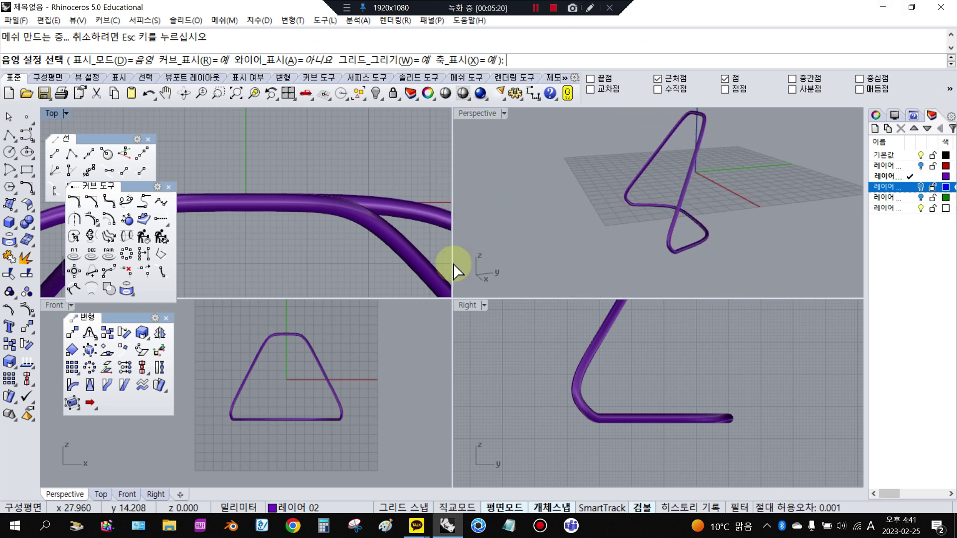
pyautogui.click(354, 357)
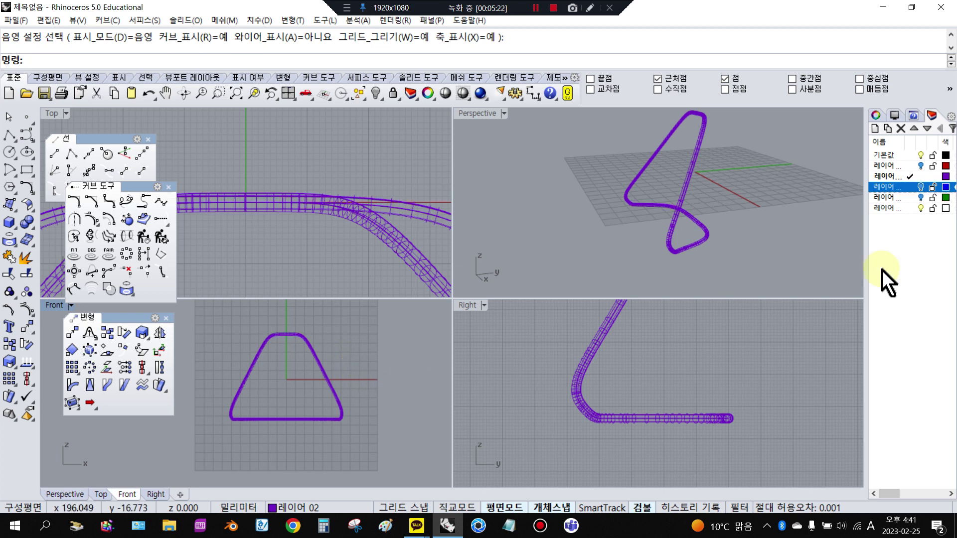
# - Move the pipe surface to the white 레이어 05 and hide that layer
pyautogui.click(687, 189)
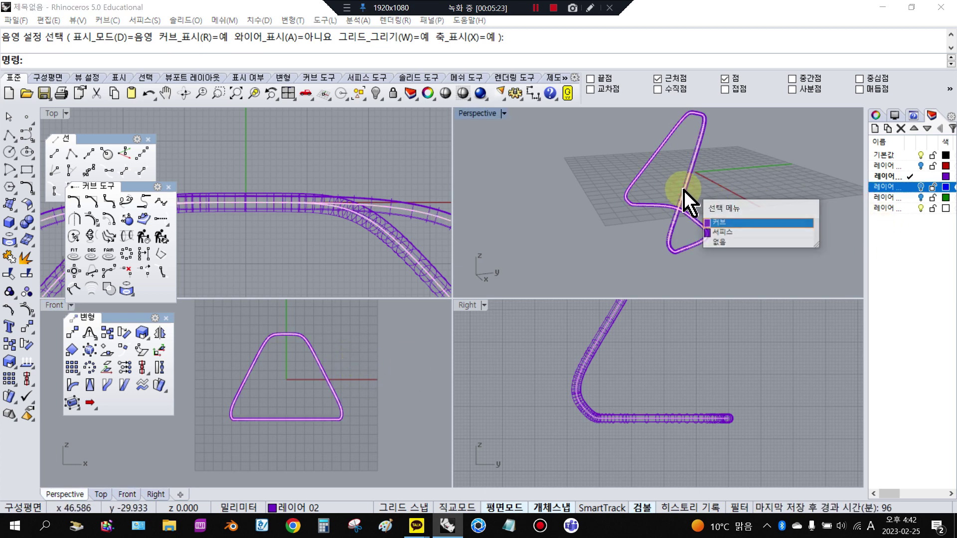
pyautogui.click(722, 232)
pyautogui.rightClick(922, 208)
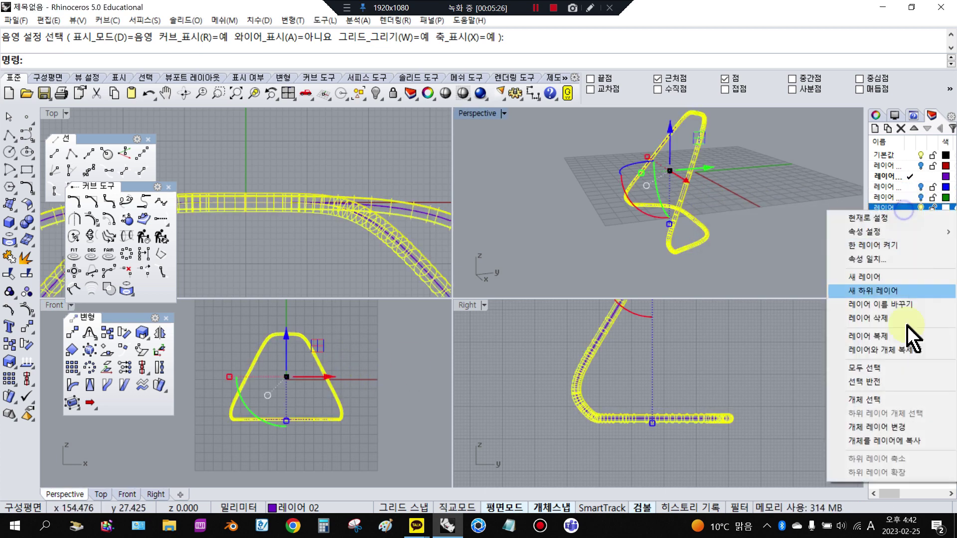
pyautogui.click(908, 429)
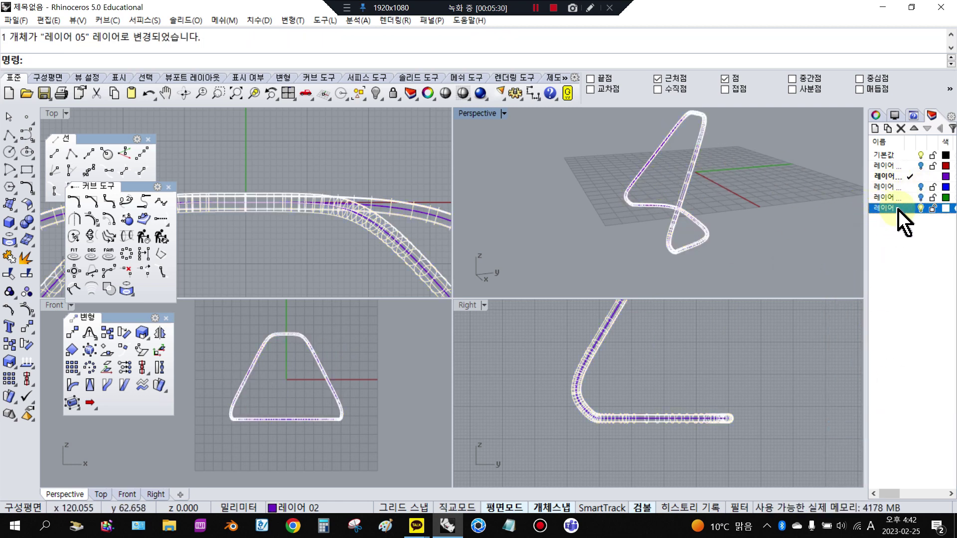
pyautogui.click(920, 208)
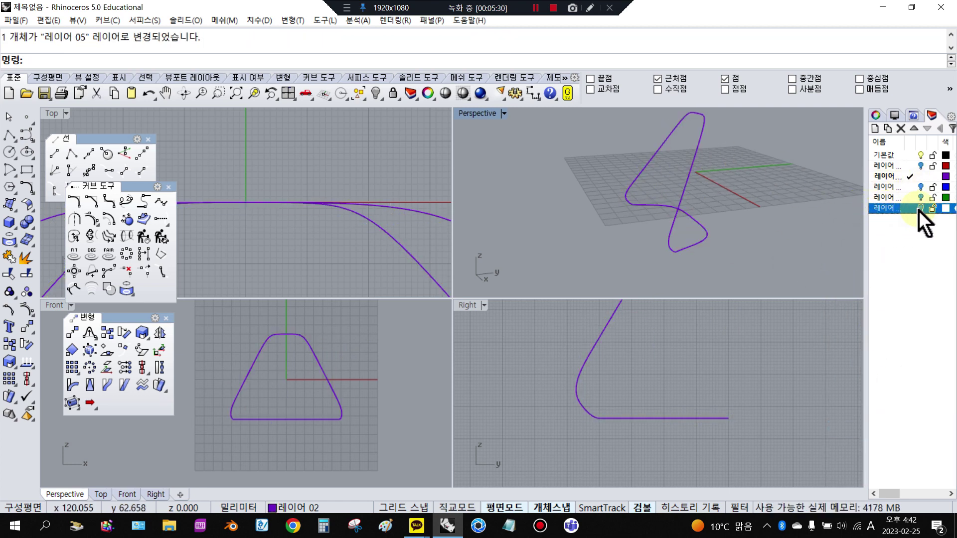
# - Make the 기본값 layer current and lock the purple 레이어 02 holding the stand curve
pyautogui.click(688, 179)
pyautogui.click(902, 156)
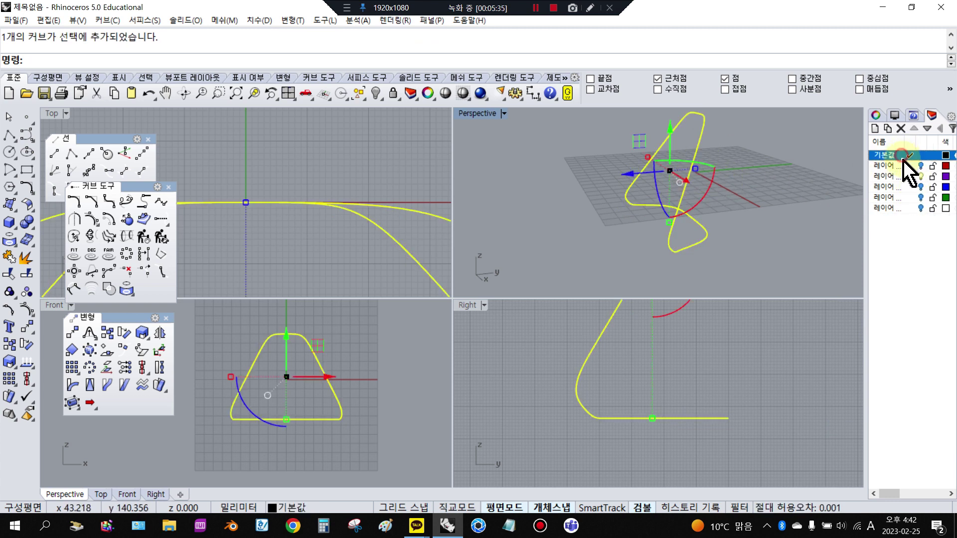
pyautogui.click(933, 176)
pyautogui.click(765, 188)
pyautogui.click(892, 176)
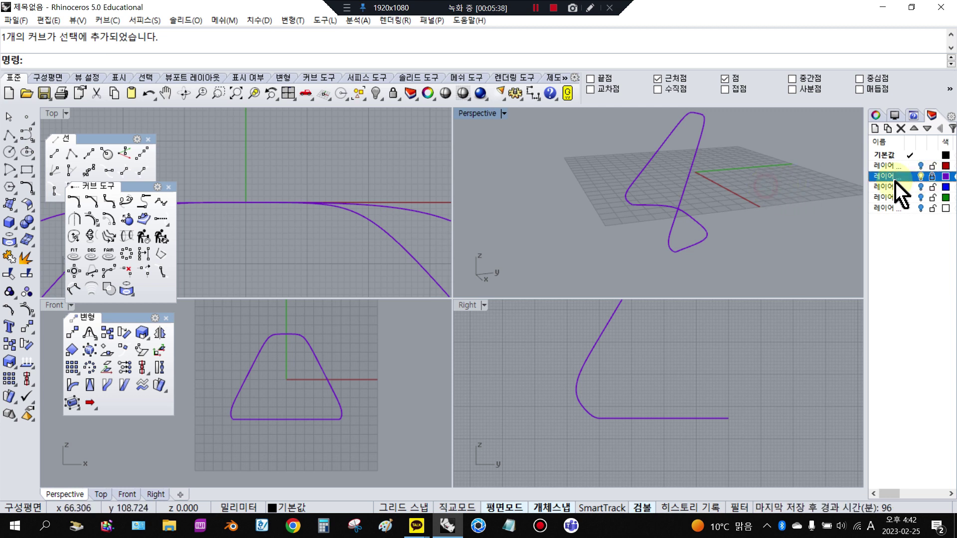
# - Show the red 레이어 01 and delete both halves of its flat stand outline
pyautogui.click(922, 166)
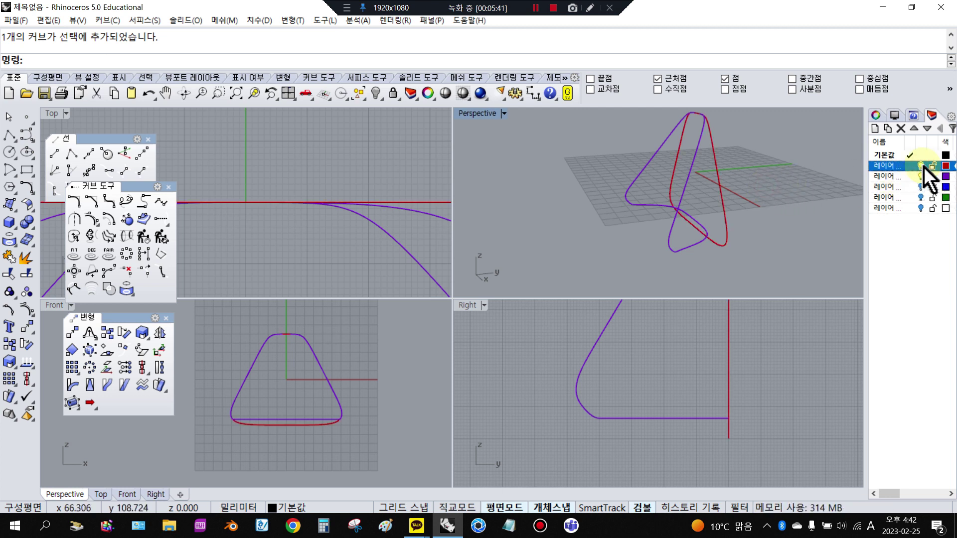
pyautogui.click(719, 174)
pyautogui.press('Delete')
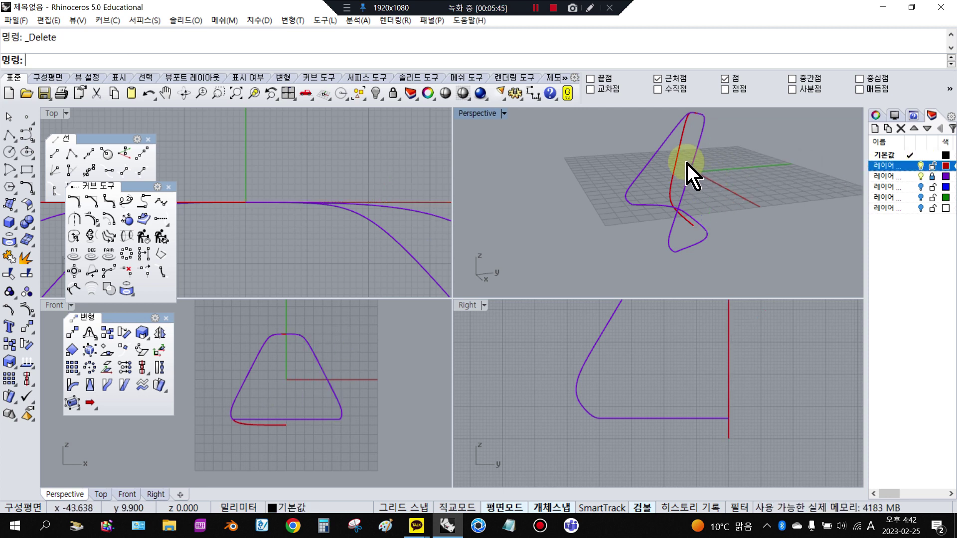
# - Show the blue 레이어 03, delete all objects on it and maximize the Front view
pyautogui.click(922, 188)
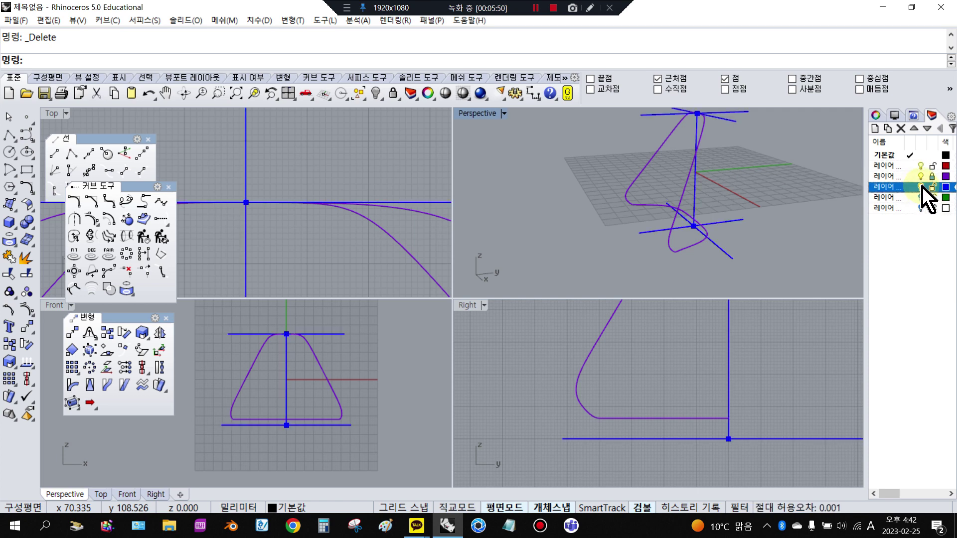
pyautogui.rightClick(904, 188)
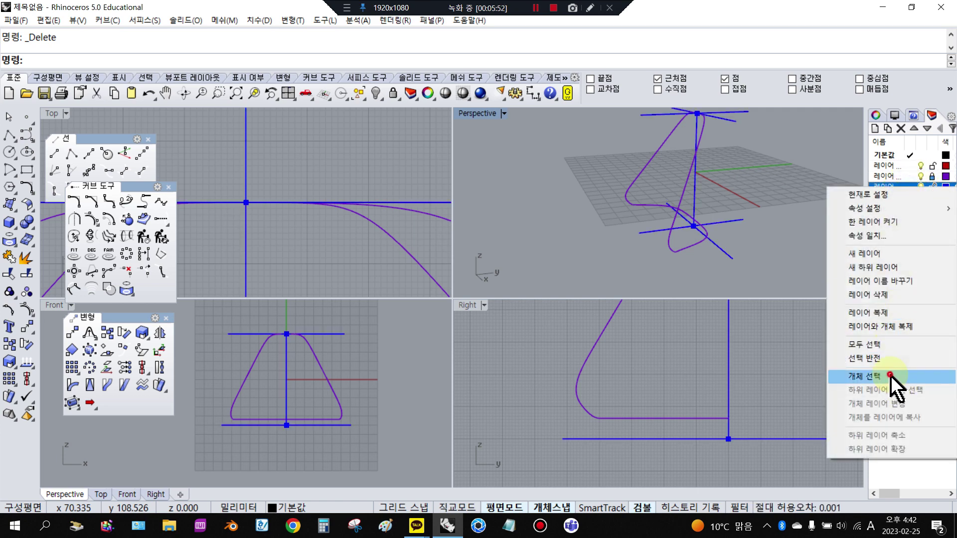
pyautogui.click(897, 374)
pyautogui.press('Delete')
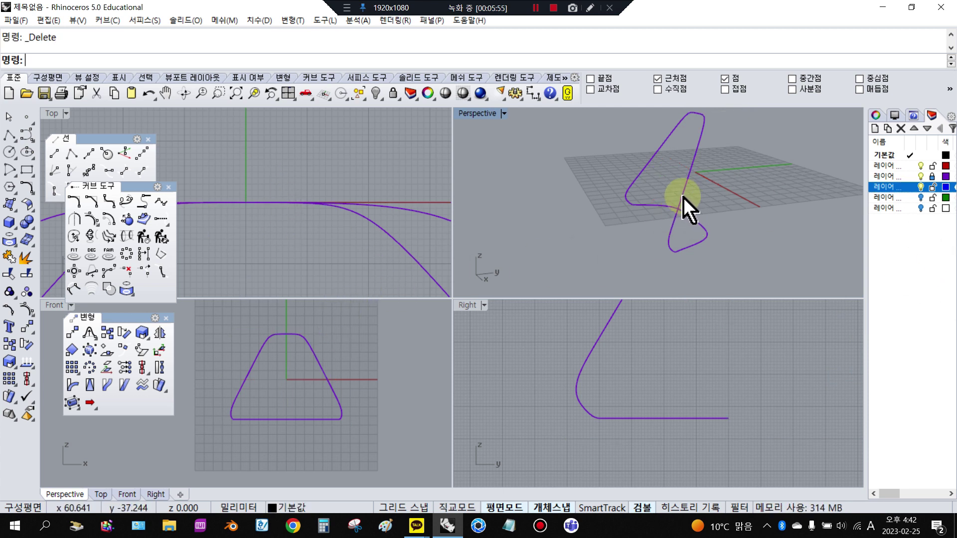
pyautogui.doubleClick(54, 305)
pyautogui.scroll(-2, 494, 299)
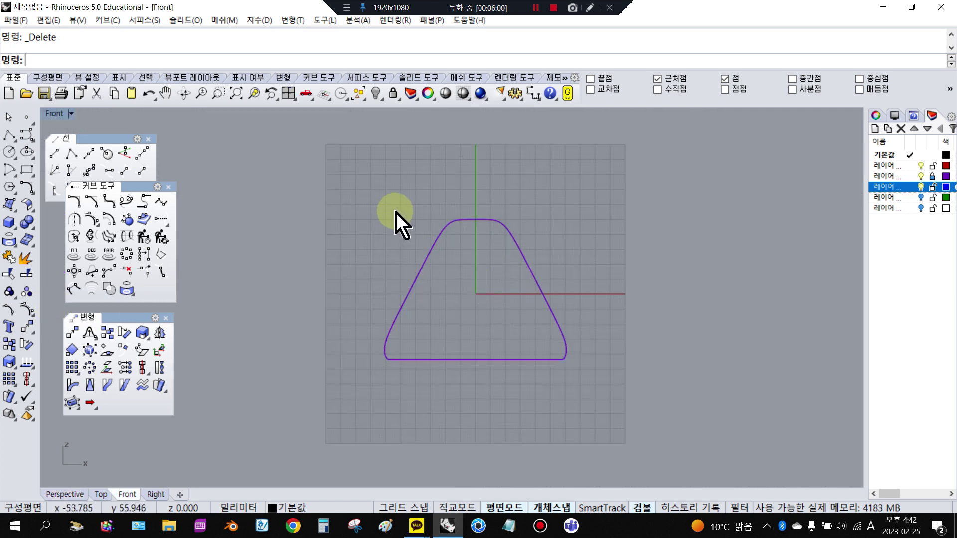
pyautogui.click(9, 152)
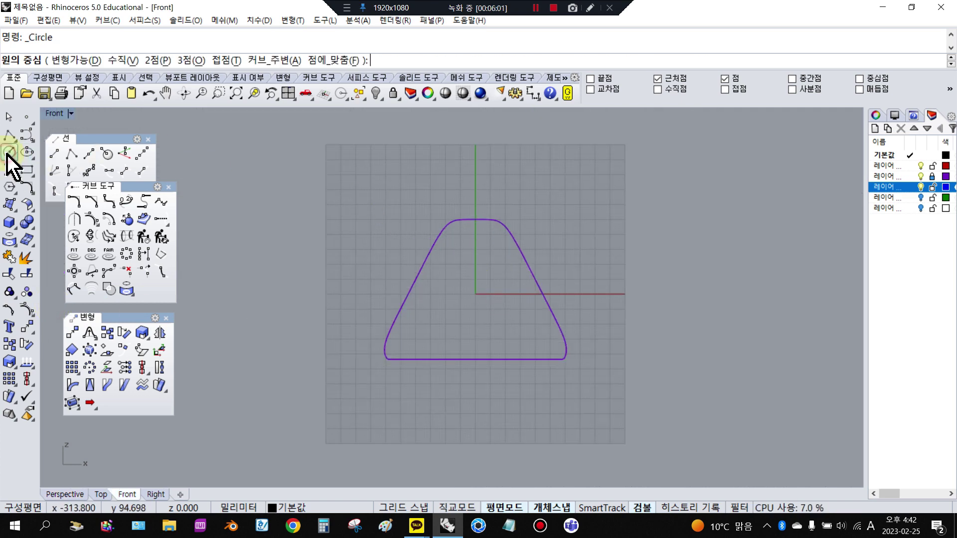
pyautogui.press('Return')
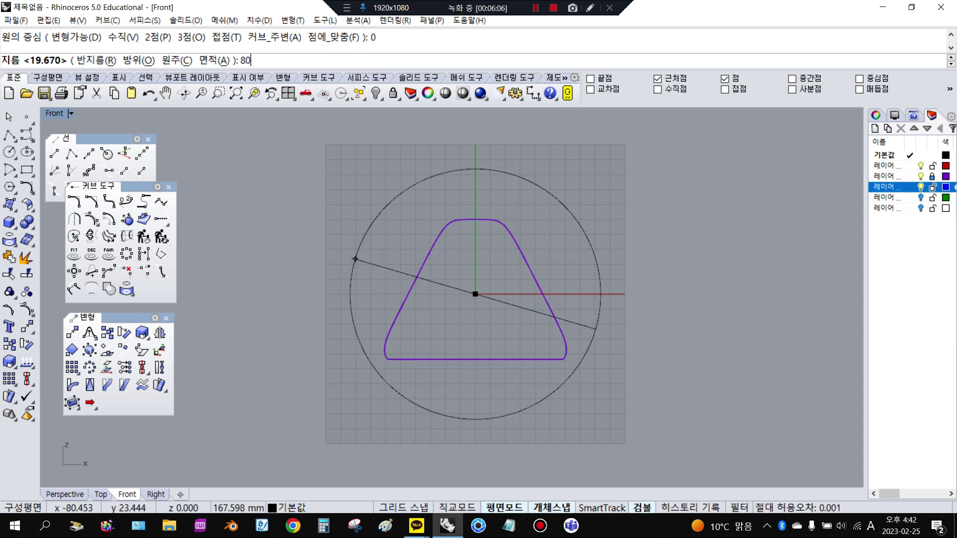
pyautogui.press('Return')
pyautogui.click(485, 238)
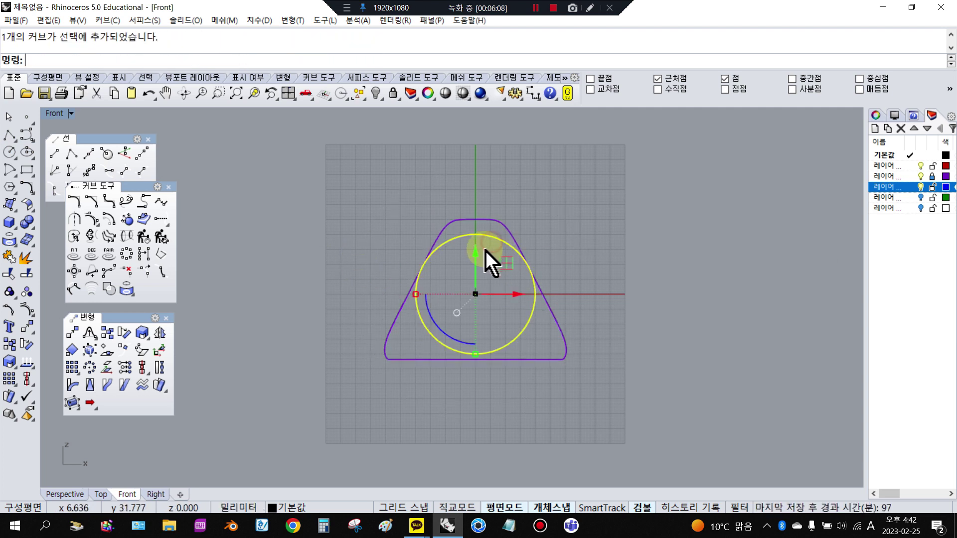
pyautogui.moveTo(476, 259); pyautogui.dragTo(468, 210)
pyautogui.press('Delete')
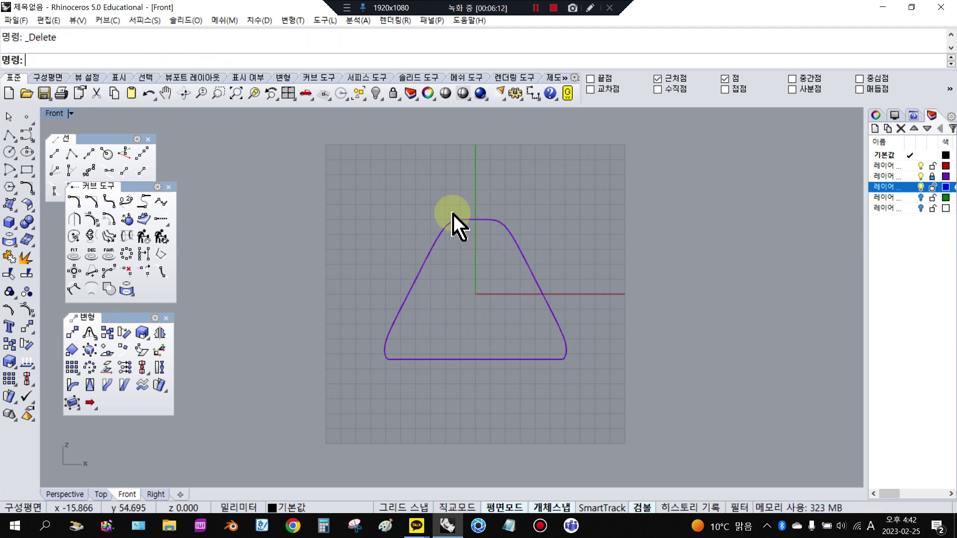
# - Draw a circle of diameter 100 mm centred on the origin in the Front view
pyautogui.rightClick(453, 214)
pyautogui.write('0')
pyautogui.press('Return')
pyautogui.write('1')
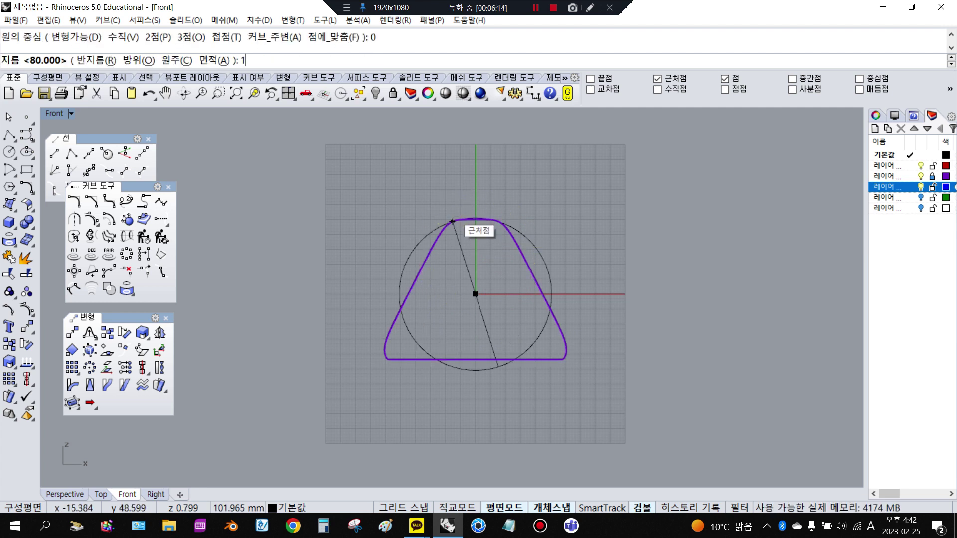
pyautogui.rightClick(453, 214)
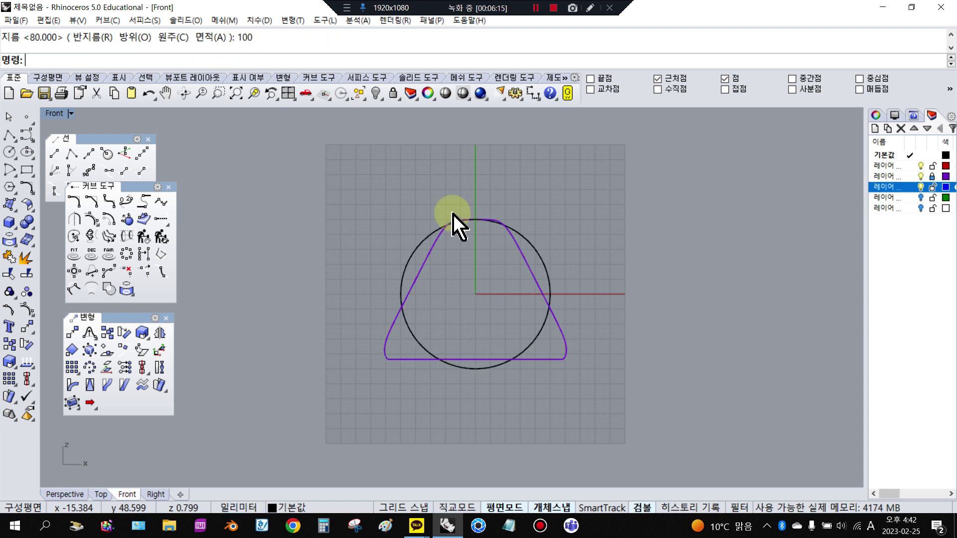
pyautogui.click(425, 238)
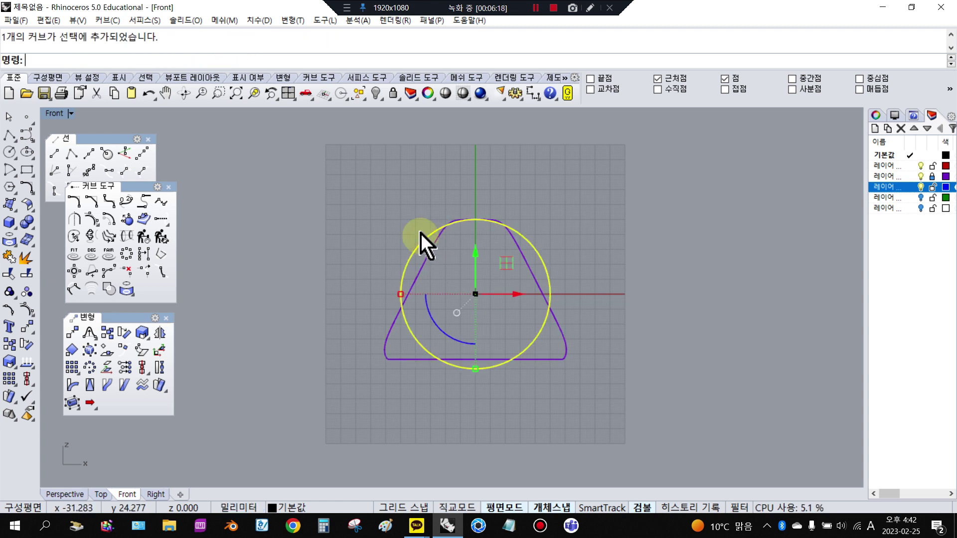
pyautogui.click(589, 268)
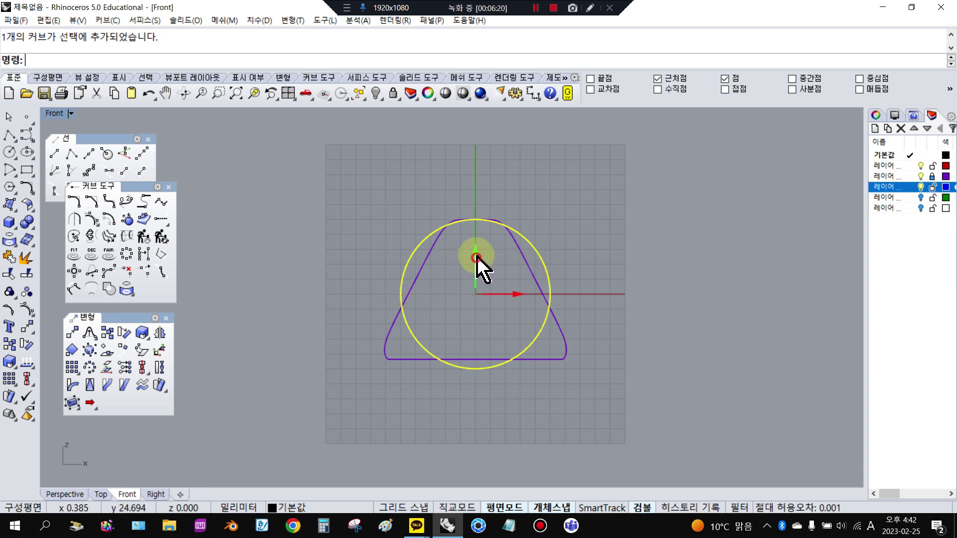
pyautogui.moveTo(477, 264); pyautogui.dragTo(474, 214)
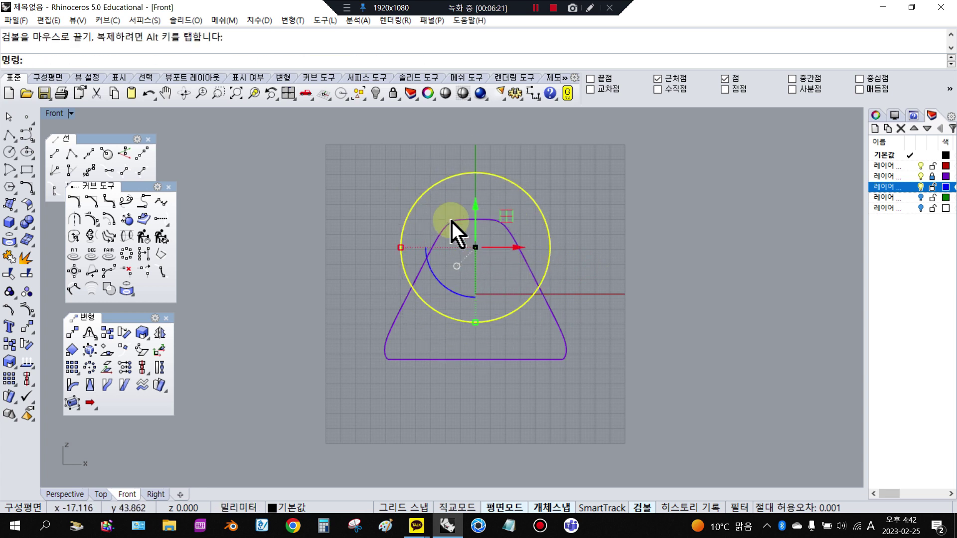
pyautogui.moveTo(477, 209); pyautogui.dragTo(478, 199)
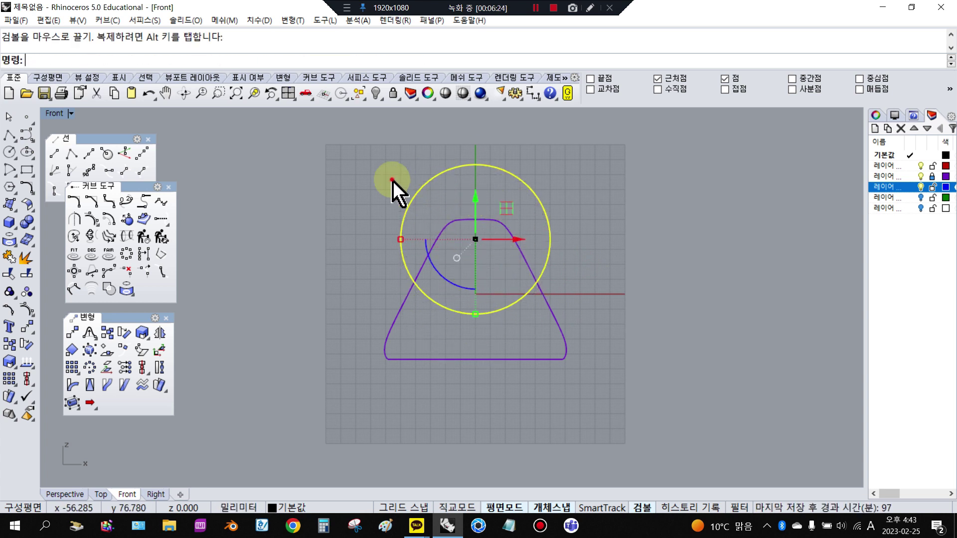
pyautogui.press('Escape')
pyautogui.click(148, 93)
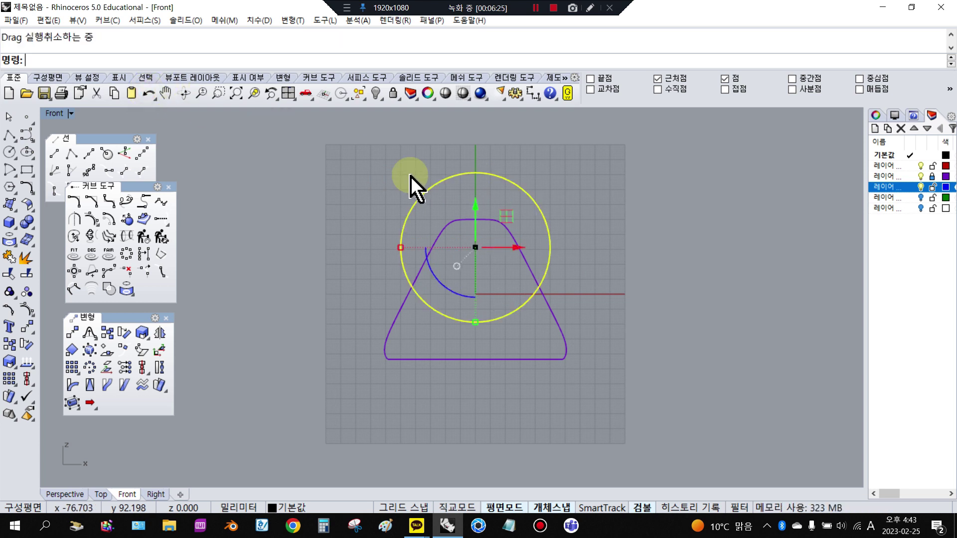
pyautogui.click(148, 93)
pyautogui.click(606, 244)
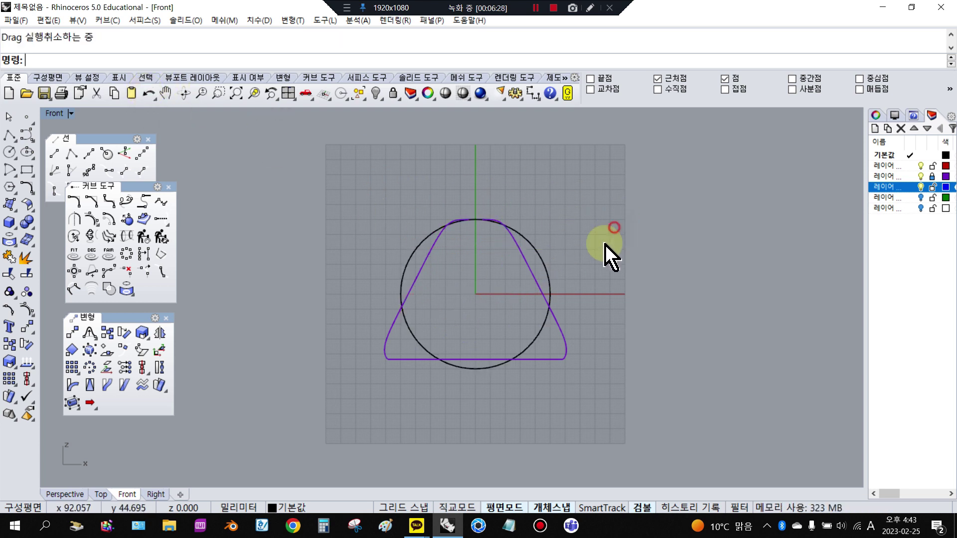
pyautogui.scroll(5, 428, 214)
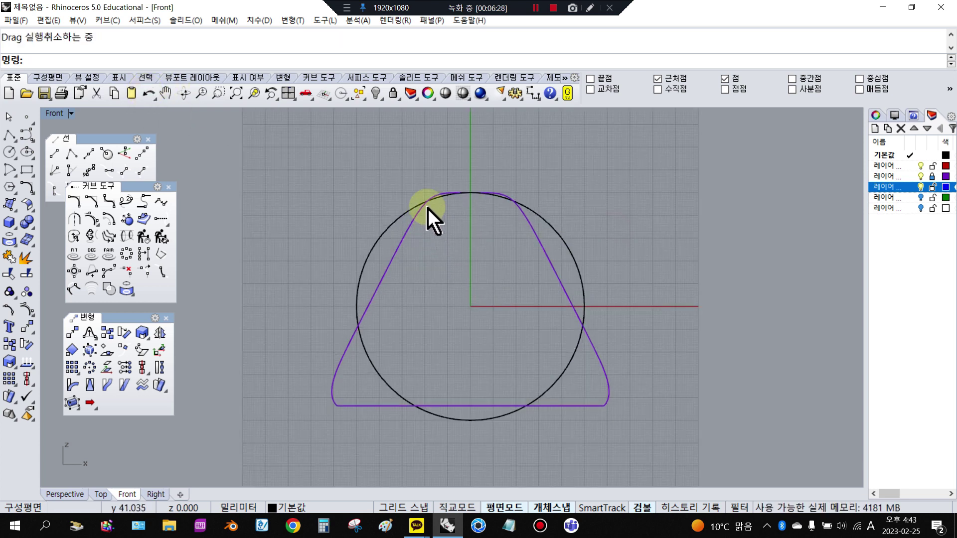
pyautogui.click(27, 136)
pyautogui.scroll(3, 499, 214)
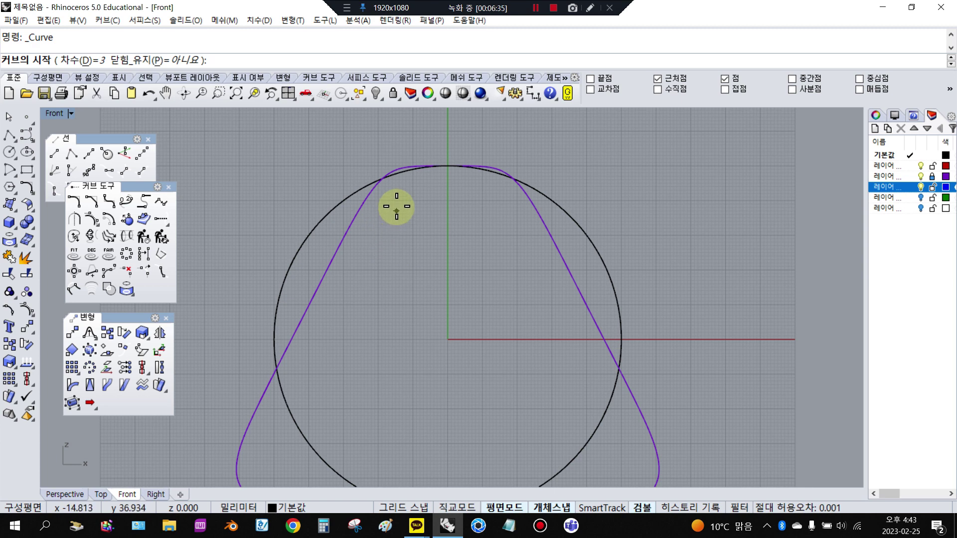
pyautogui.click(397, 186)
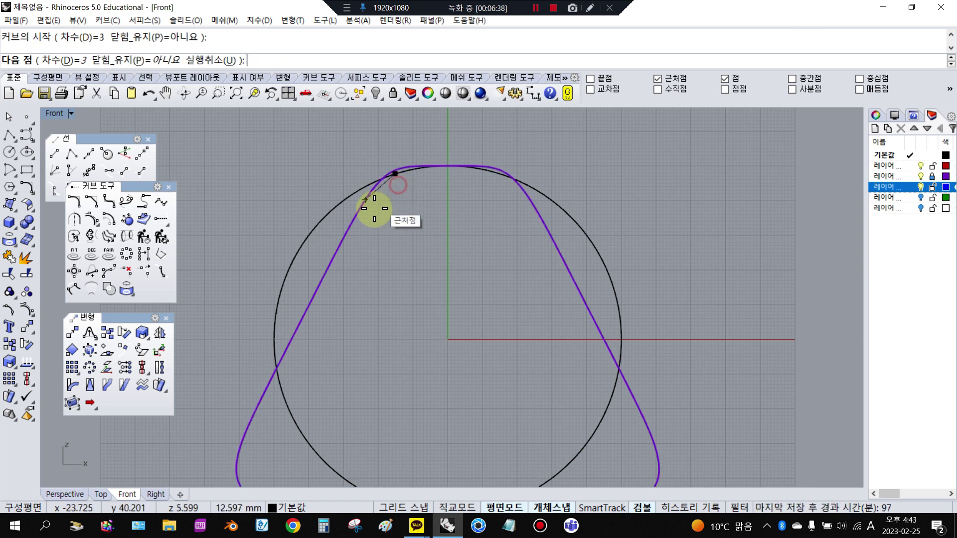
pyautogui.press('Escape')
# - Draw a closed control-point curve for a fan blade in the circle's upper half, rounded above, concave on its left, narrowing near the origin
pyautogui.scroll(4, 389, 215)
pyautogui.press('Return')
pyautogui.click(387, 217)
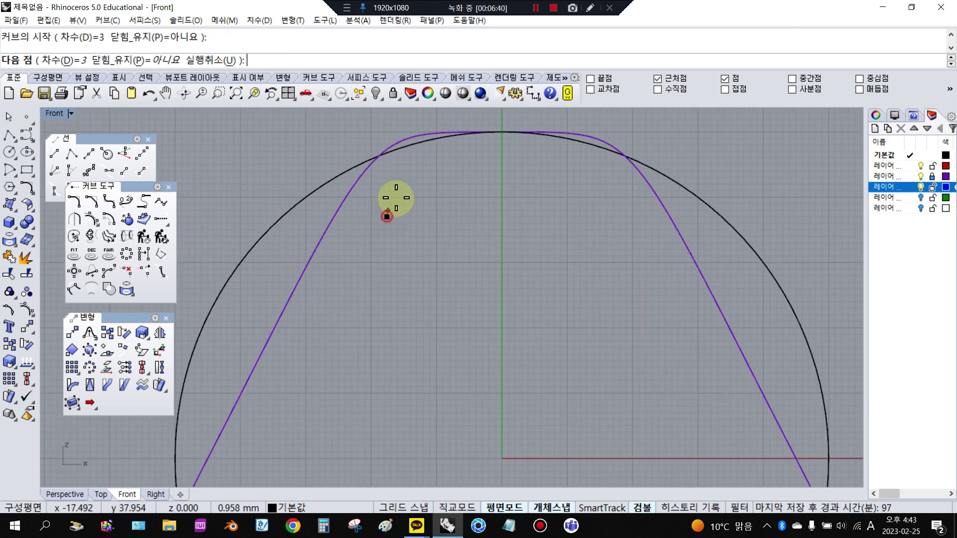
pyautogui.click(417, 178)
pyautogui.click(484, 162)
pyautogui.click(563, 175)
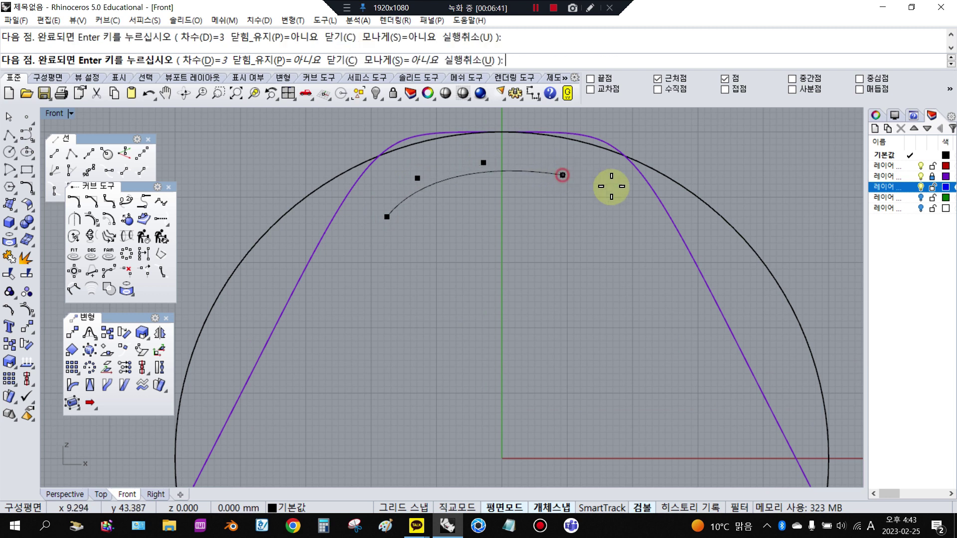
pyautogui.click(624, 209)
pyautogui.click(655, 269)
pyautogui.click(640, 336)
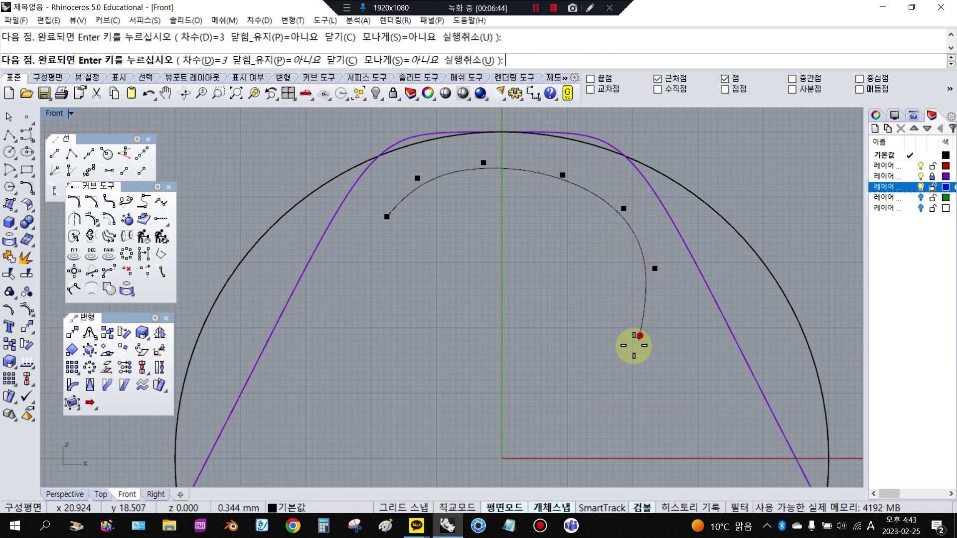
pyautogui.click(595, 401)
pyautogui.click(512, 452)
pyautogui.click(464, 452)
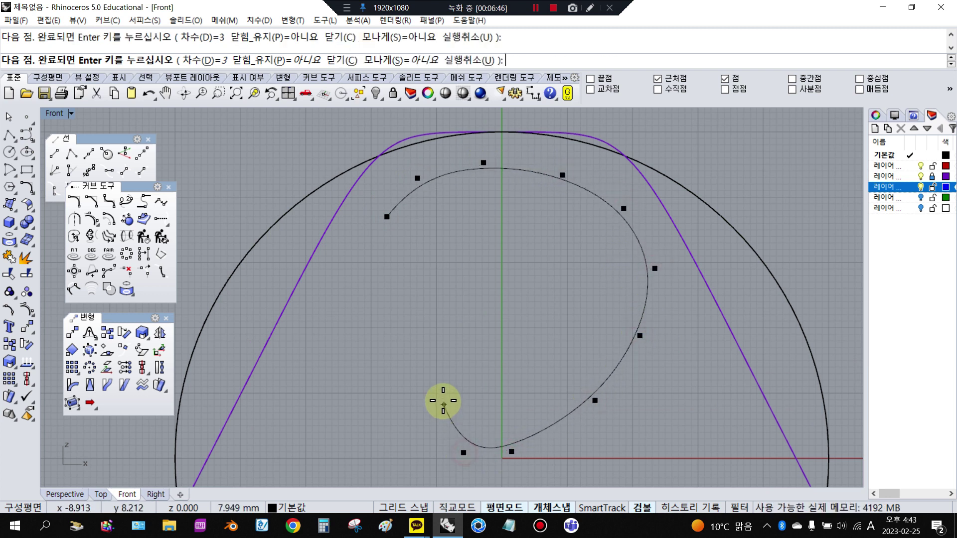
pyautogui.click(442, 398)
pyautogui.click(449, 344)
pyautogui.click(445, 309)
pyautogui.click(399, 285)
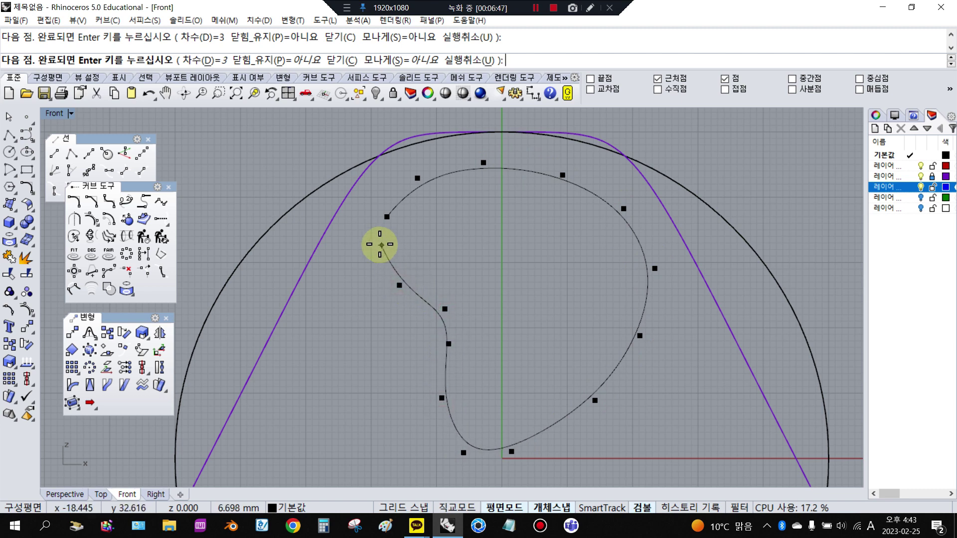
pyautogui.click(382, 223)
# - Turn on the blade curve's control points and adjust those along its concave left side, lowering the leftmost point slightly
pyautogui.scroll(-1, 385, 232)
pyautogui.click(384, 235)
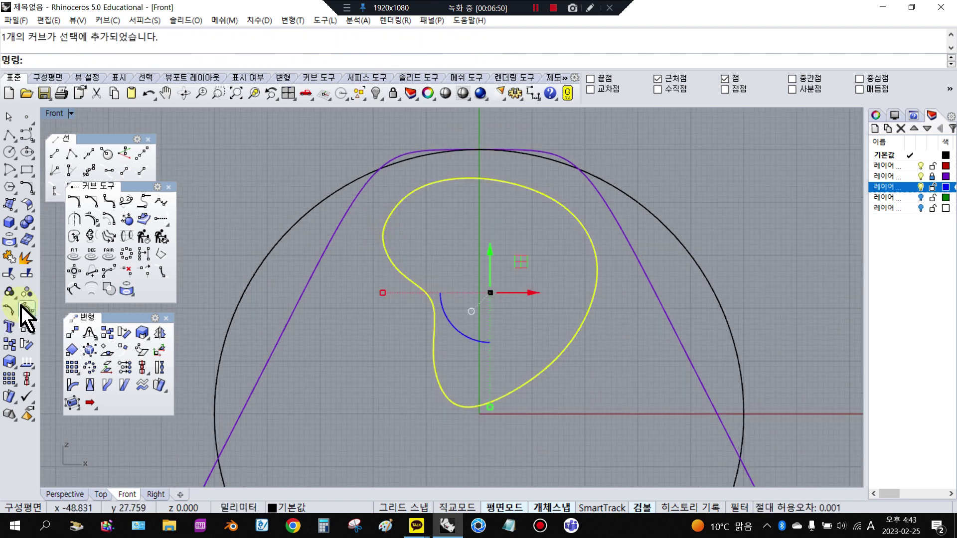
pyautogui.click(24, 308)
pyautogui.moveTo(370, 263); pyautogui.dragTo(449, 352)
pyautogui.moveTo(421, 278); pyautogui.dragTo(419, 287)
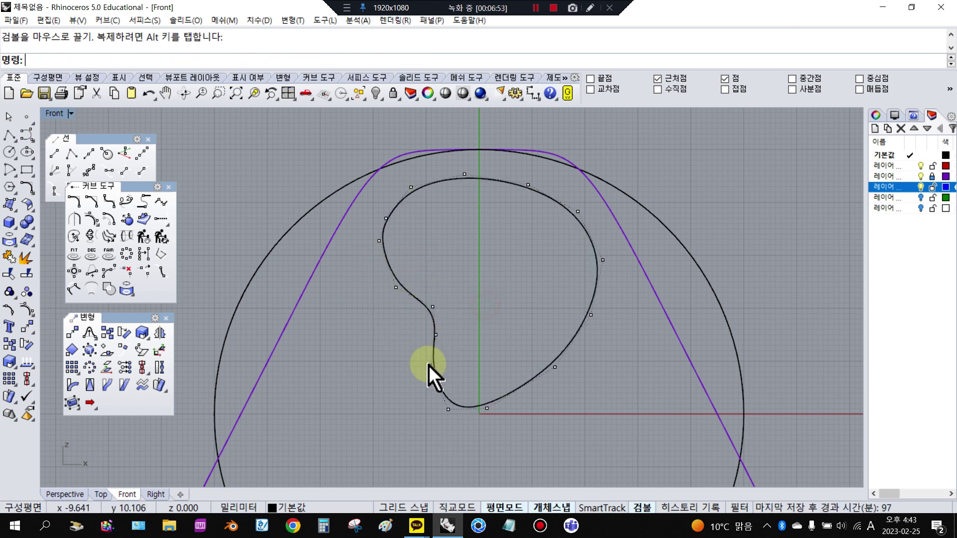
pyautogui.click(437, 386)
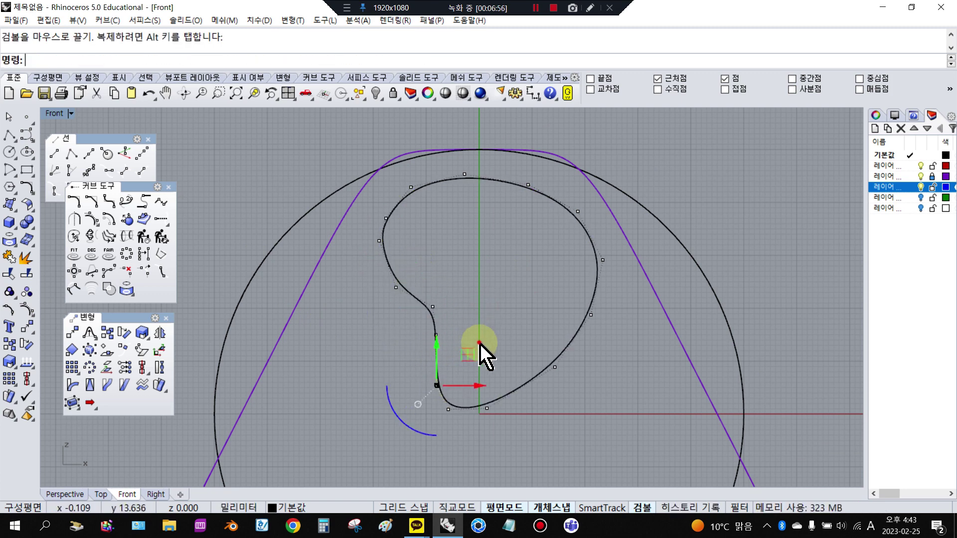
pyautogui.click(379, 241)
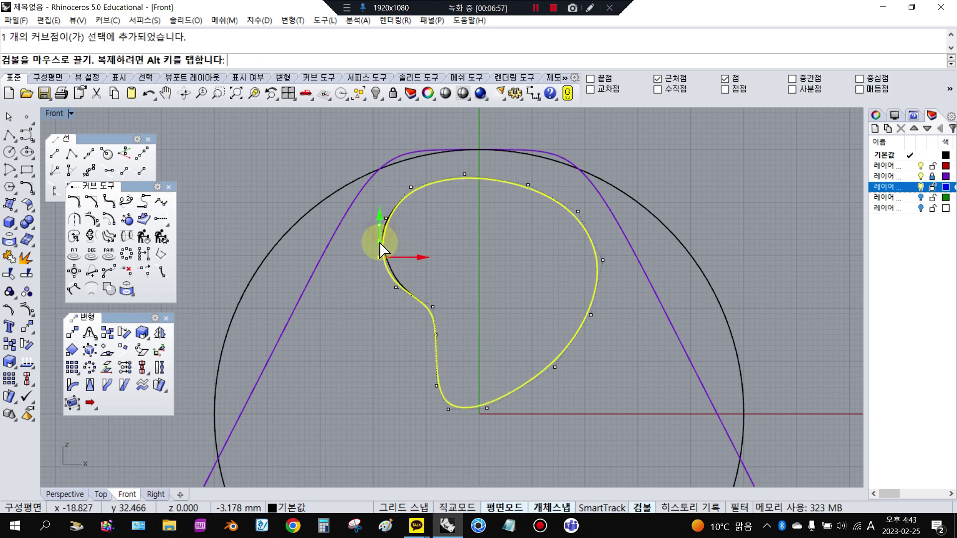
pyautogui.moveTo(379, 244); pyautogui.dragTo(380, 258)
# - Shift the three control points along the blade curve's upper edge slightly to the right
pyautogui.click(411, 188)
pyautogui.moveTo(412, 189); pyautogui.dragTo(555, 190)
pyautogui.click(465, 175)
pyautogui.click(530, 187)
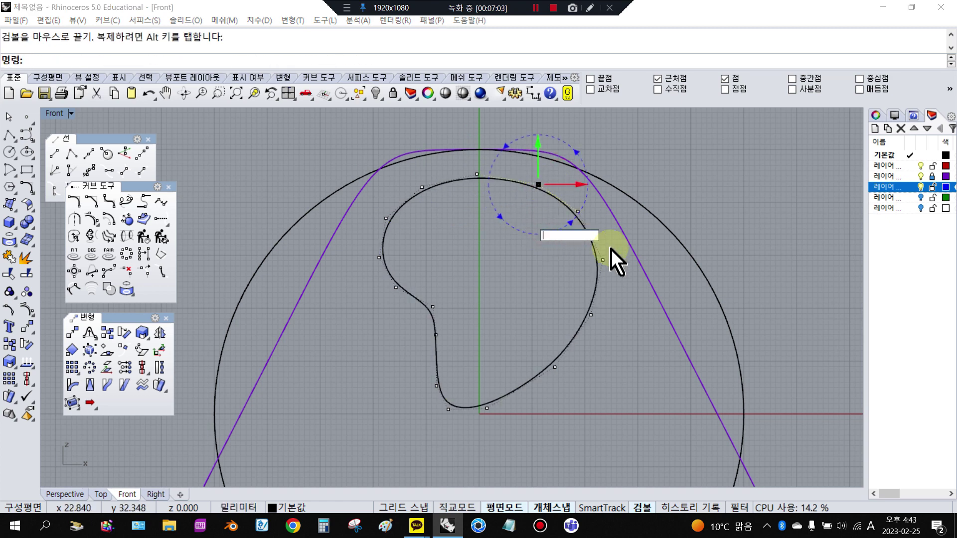
pyautogui.click(688, 176)
# - Move the two control points on the blade curve's lower right edge slightly inward
pyautogui.scroll(-4, 513, 224)
pyautogui.scroll(1, 534, 256)
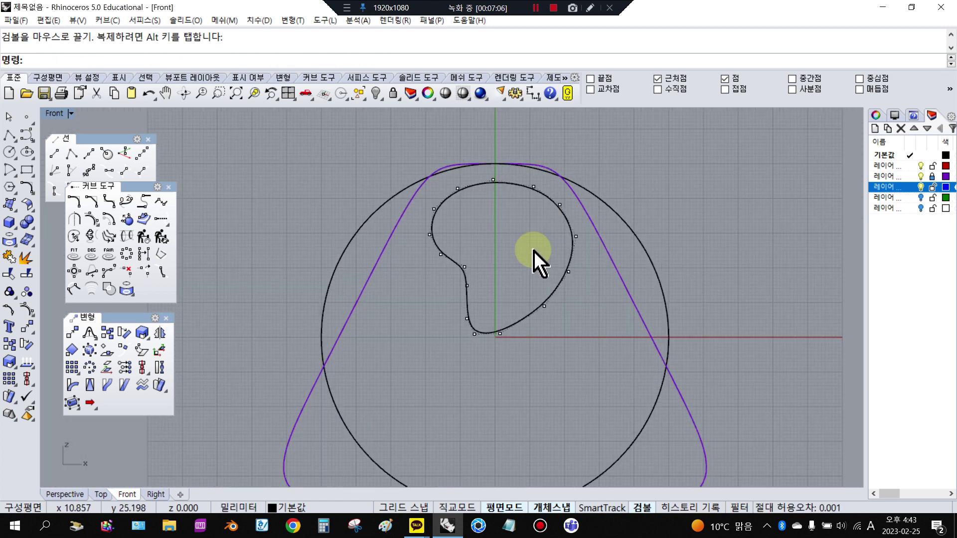
pyautogui.moveTo(487, 231); pyautogui.dragTo(454, 265, button='right')
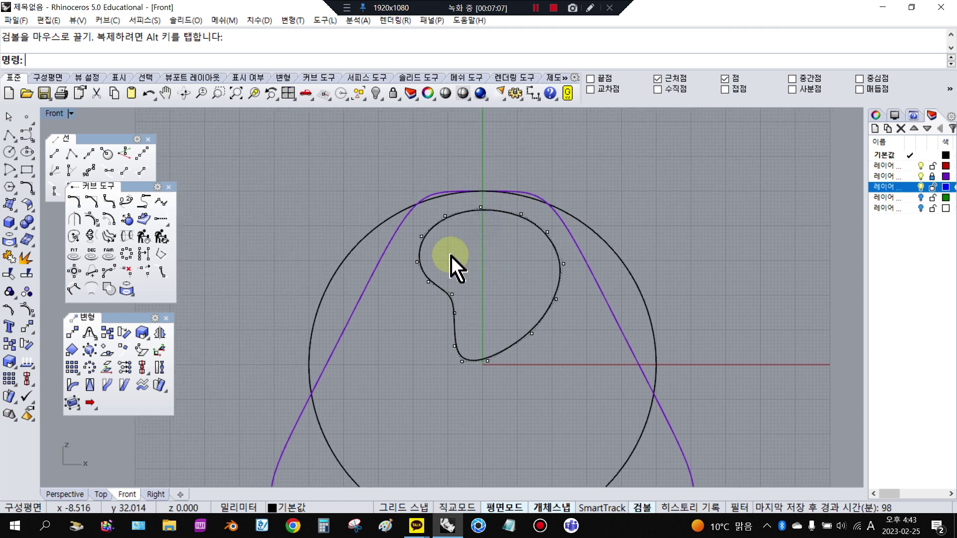
pyautogui.moveTo(419, 271); pyautogui.dragTo(442, 269)
pyautogui.click(477, 274)
pyautogui.scroll(-1, 480, 306)
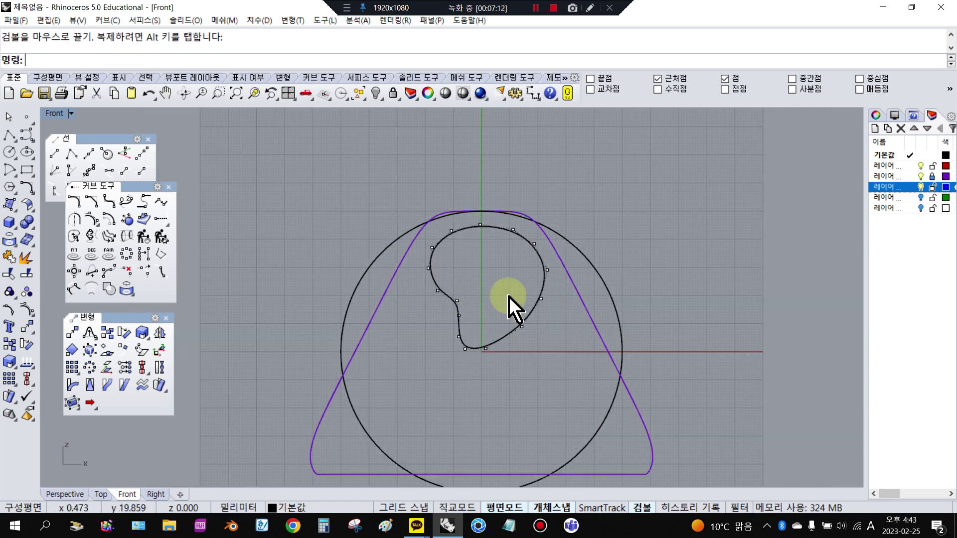
pyautogui.moveTo(500, 295); pyautogui.dragTo(550, 347)
pyautogui.moveTo(561, 314); pyautogui.dragTo(554, 314)
pyautogui.click(555, 314)
pyautogui.scroll(2, 549, 279)
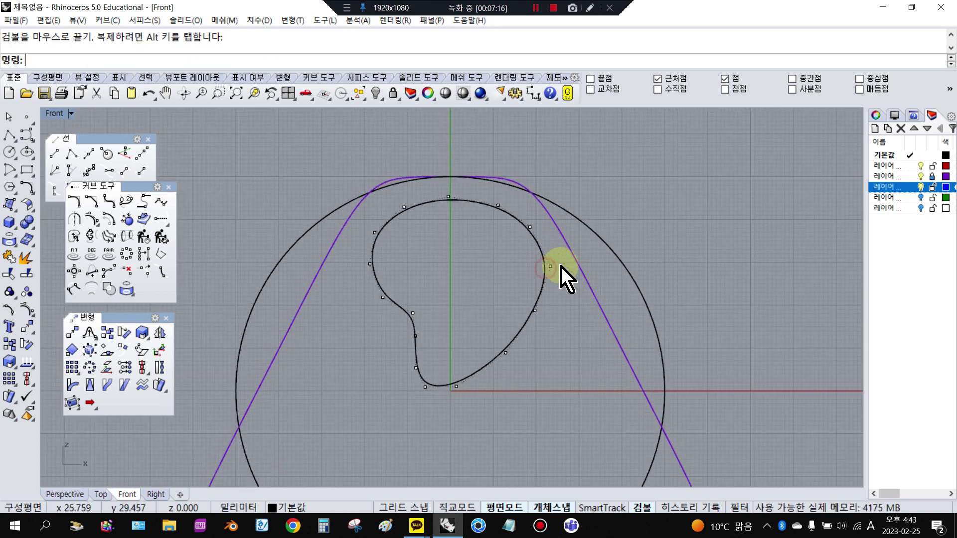
# - Move the blade curve's leftmost and rightmost control points slightly to the left, and turn the control points off
pyautogui.click(369, 263)
pyautogui.moveTo(393, 264); pyautogui.dragTo(386, 264)
pyautogui.click(436, 277)
pyautogui.scroll(-1, 427, 267)
pyautogui.click(527, 264)
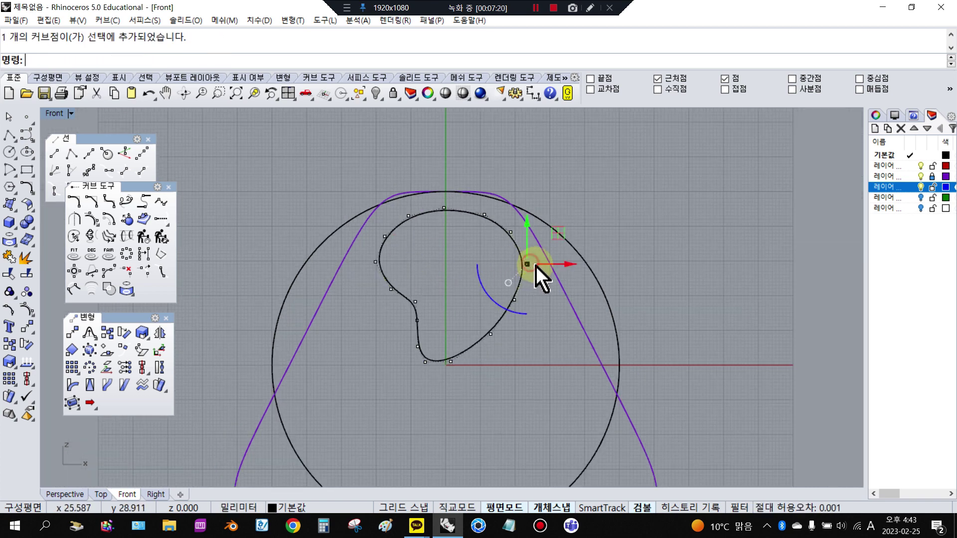
pyautogui.moveTo(536, 275); pyautogui.dragTo(530, 274)
pyautogui.click(523, 320)
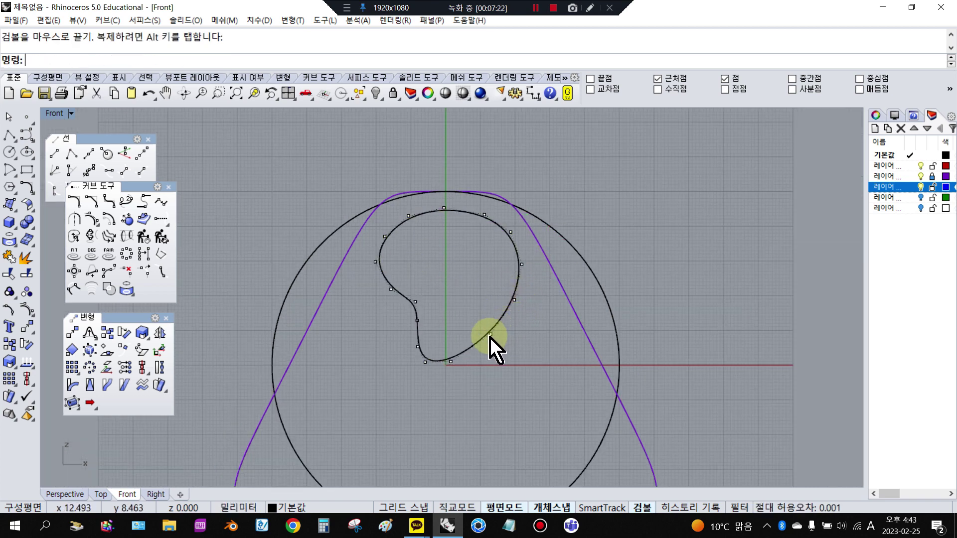
pyautogui.click(22, 307)
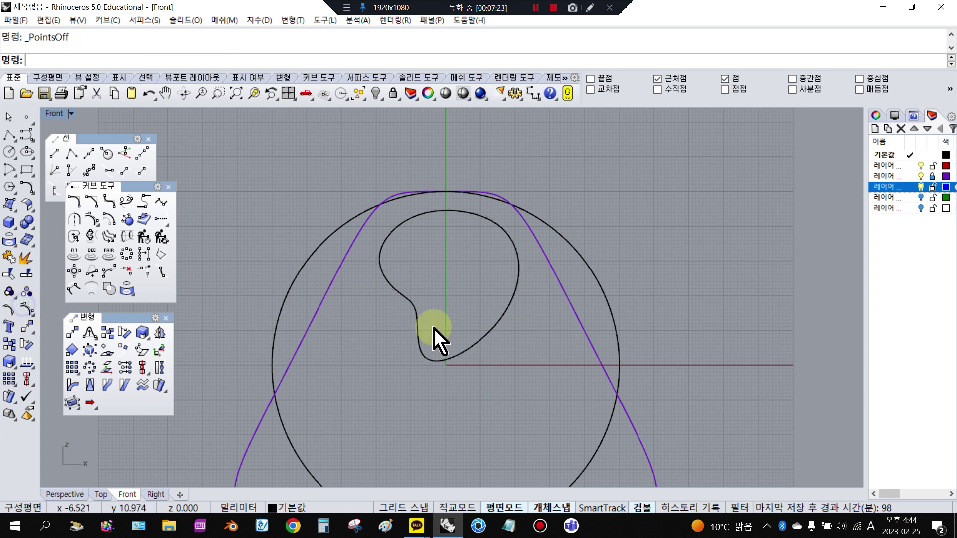
# - Rotate the whole blade curve slightly and fine-tune its position just above the origin
pyautogui.click(453, 358)
pyautogui.moveTo(421, 342)
pyautogui.mouseDown()
pyautogui.moveTo(430, 336)
pyautogui.moveTo(405, 338)
pyautogui.moveTo(421, 328)
pyautogui.mouseUp()
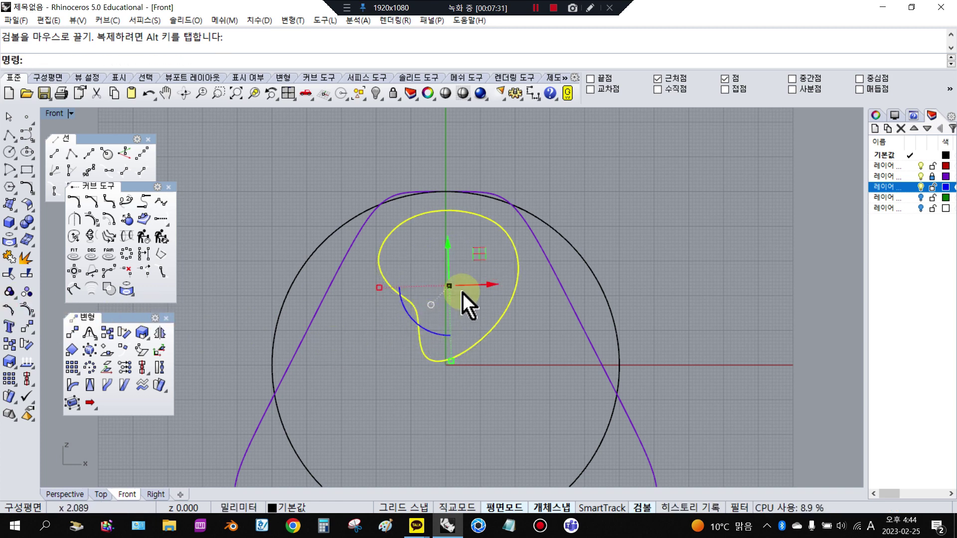
pyautogui.moveTo(477, 287); pyautogui.dragTo(453, 235)
pyautogui.scroll(-3, 466, 279)
pyautogui.scroll(2, 443, 238)
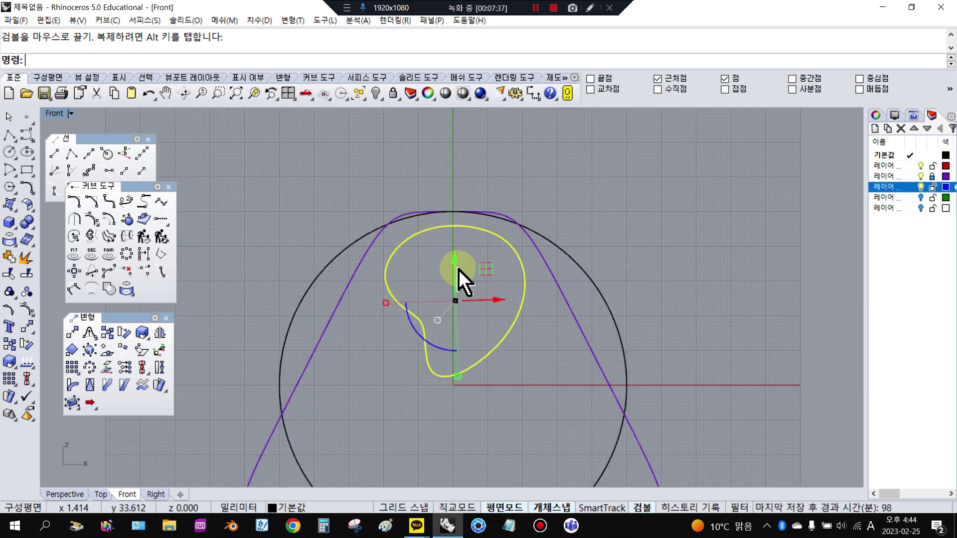
pyautogui.moveTo(444, 281)
pyautogui.mouseDown()
pyautogui.moveTo(476, 265)
pyautogui.moveTo(464, 285)
pyautogui.moveTo(436, 272)
pyautogui.mouseUp()
pyautogui.scroll(-2, 459, 279)
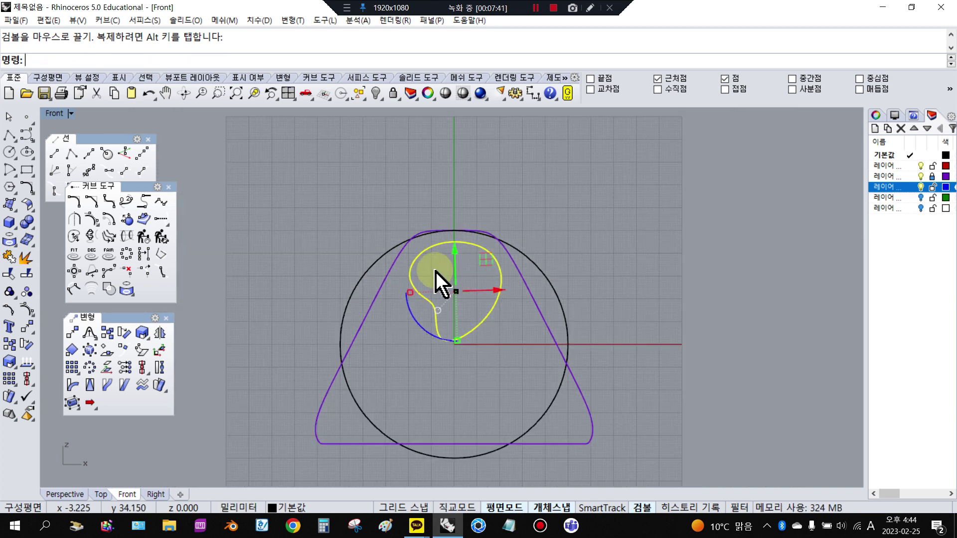
# - Copy the blade curve in place, move the copy down so it is roughly centred on the origin, and rotate it slightly
pyautogui.click(10, 344)
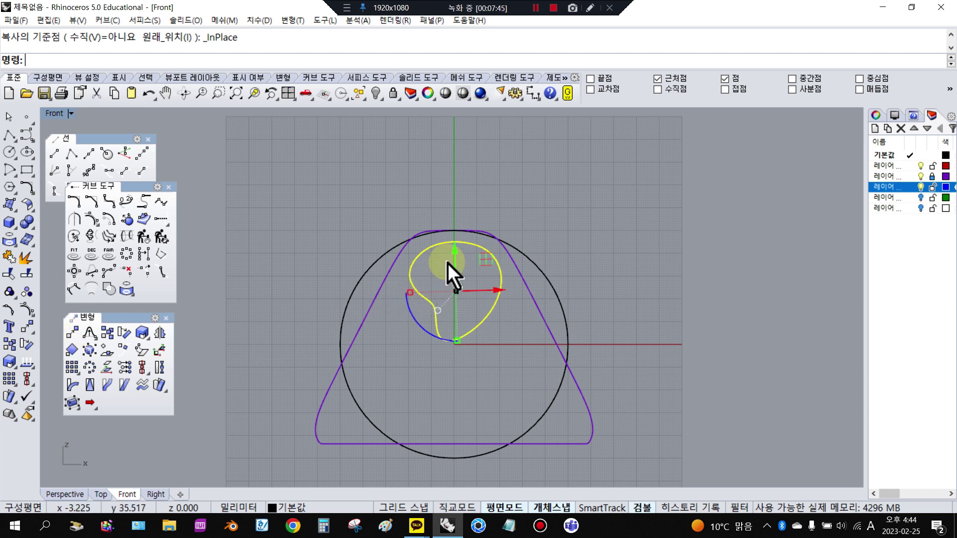
pyautogui.moveTo(453, 264); pyautogui.dragTo(457, 314)
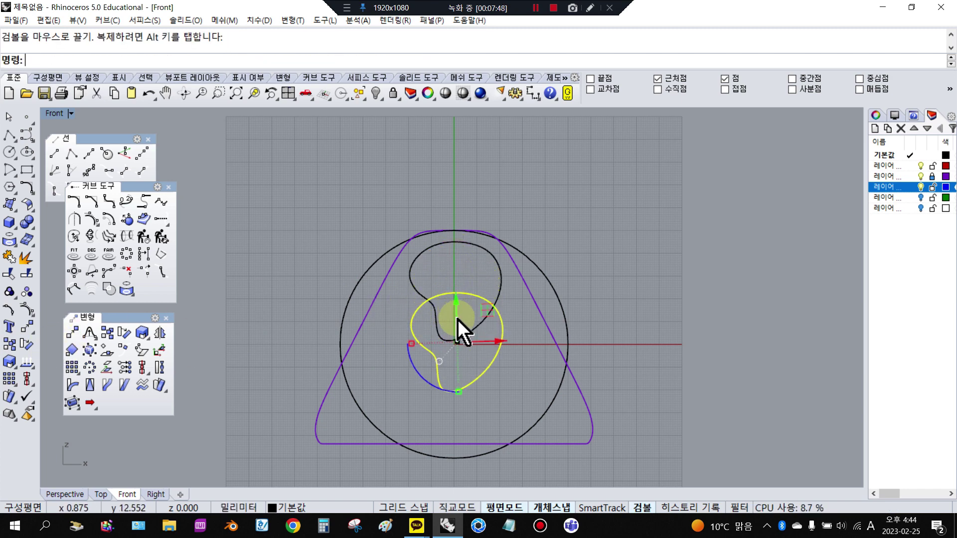
pyautogui.scroll(4, 462, 323)
pyautogui.moveTo(482, 358)
pyautogui.mouseDown()
pyautogui.moveTo(459, 319)
pyautogui.moveTo(449, 325)
pyautogui.moveTo(491, 379)
pyautogui.moveTo(479, 364)
pyautogui.mouseUp()
pyautogui.click(491, 379)
pyautogui.click(503, 293)
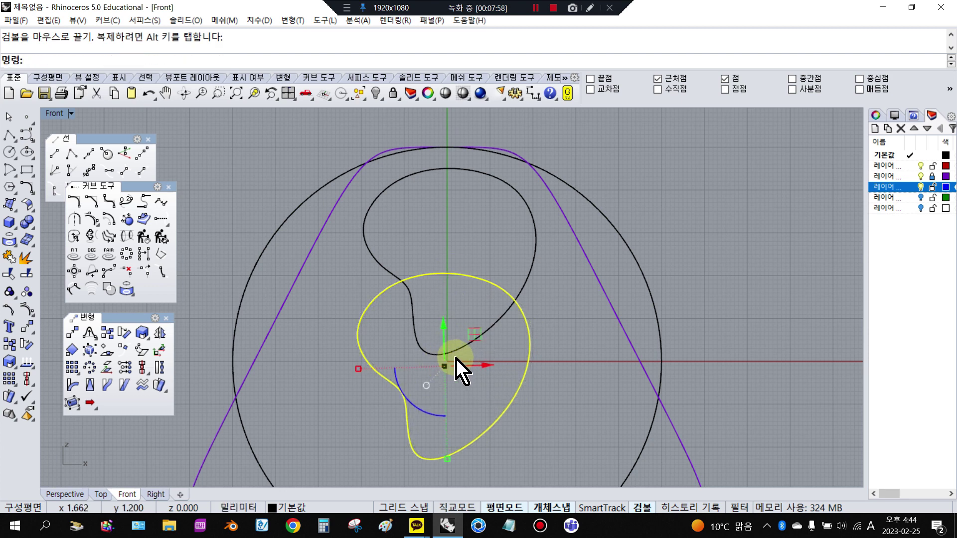
pyautogui.moveTo(461, 377); pyautogui.dragTo(466, 335, button='right')
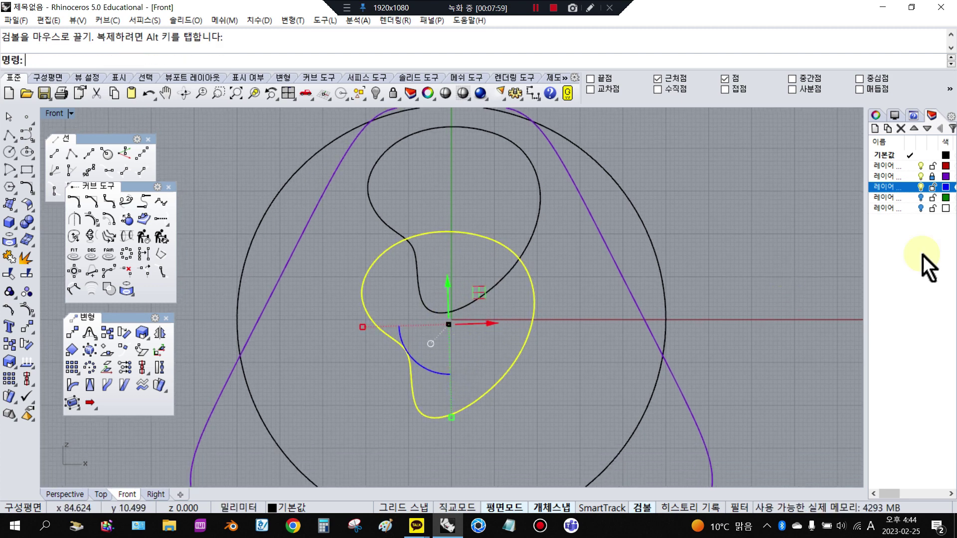
# - Move the copied blade curve to the blue 레이어 03 and make that layer current
pyautogui.rightClick(905, 189)
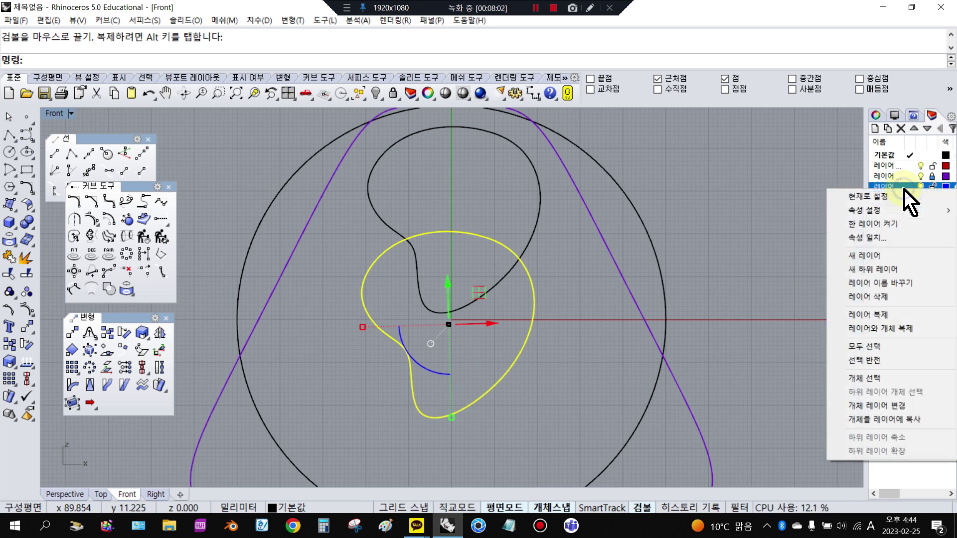
pyautogui.click(900, 401)
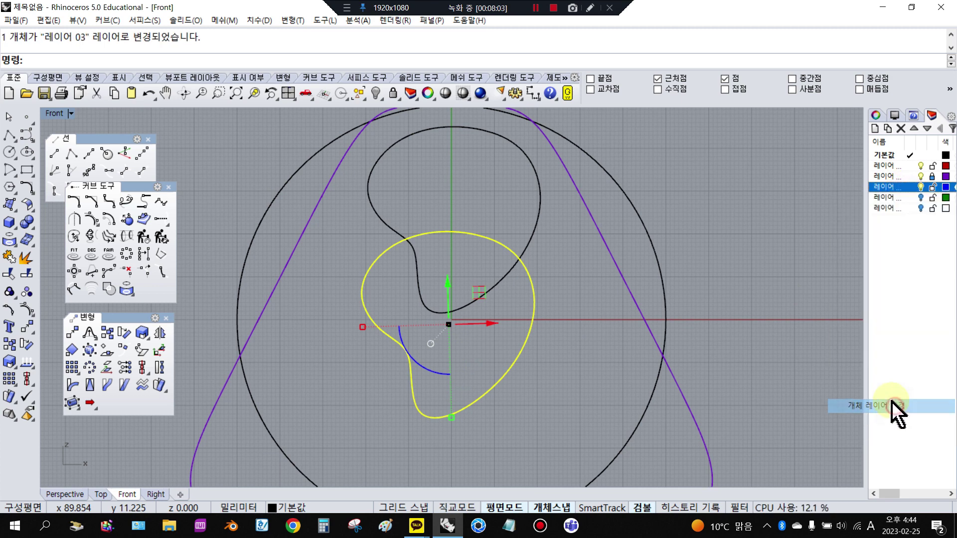
pyautogui.click(527, 275)
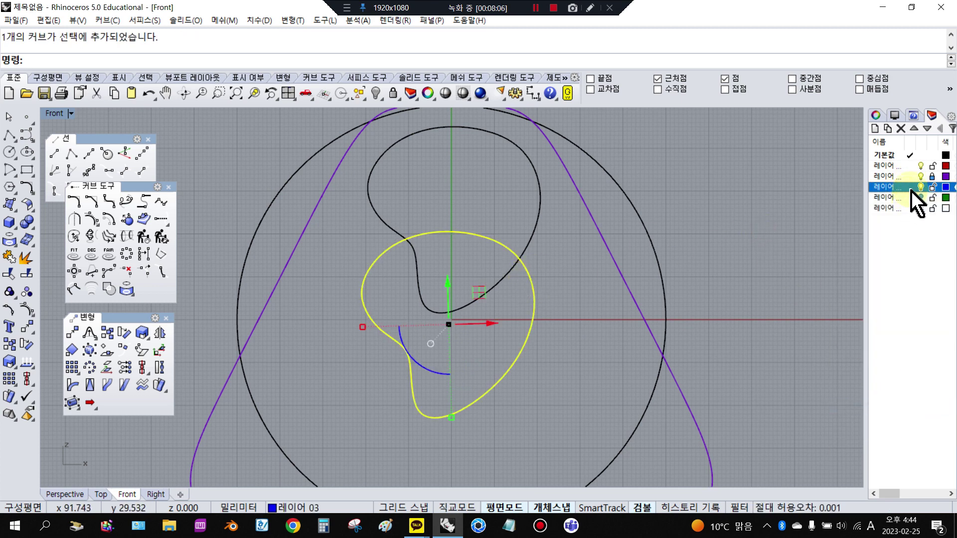
# - Flatten the concave left side of the blue curve by moving its control points outward, and turn the control points off
pyautogui.click(23, 309)
pyautogui.scroll(3, 404, 353)
pyautogui.moveTo(397, 329); pyautogui.dragTo(440, 416)
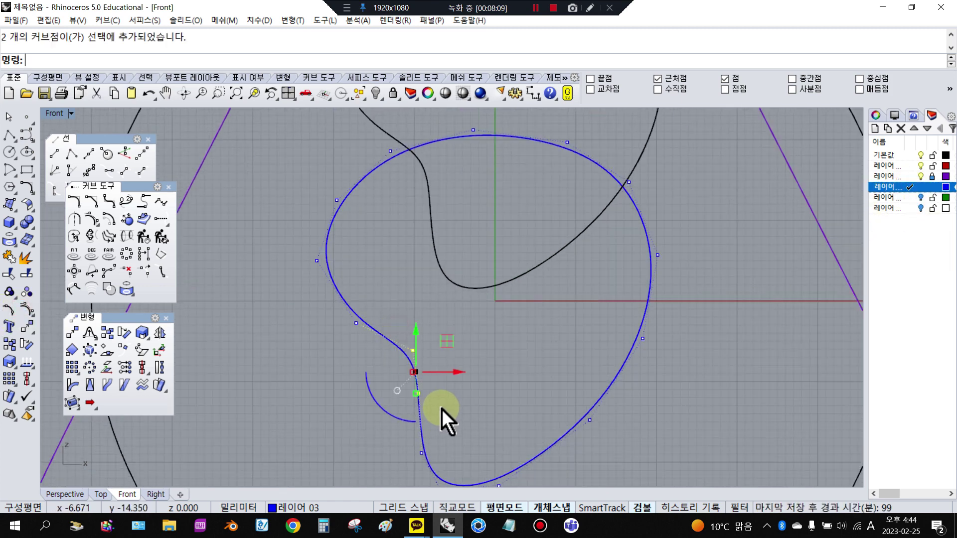
pyautogui.moveTo(451, 373); pyautogui.dragTo(433, 374)
pyautogui.moveTo(392, 351)
pyautogui.mouseDown()
pyautogui.moveTo(402, 352)
pyautogui.moveTo(392, 357)
pyautogui.mouseUp()
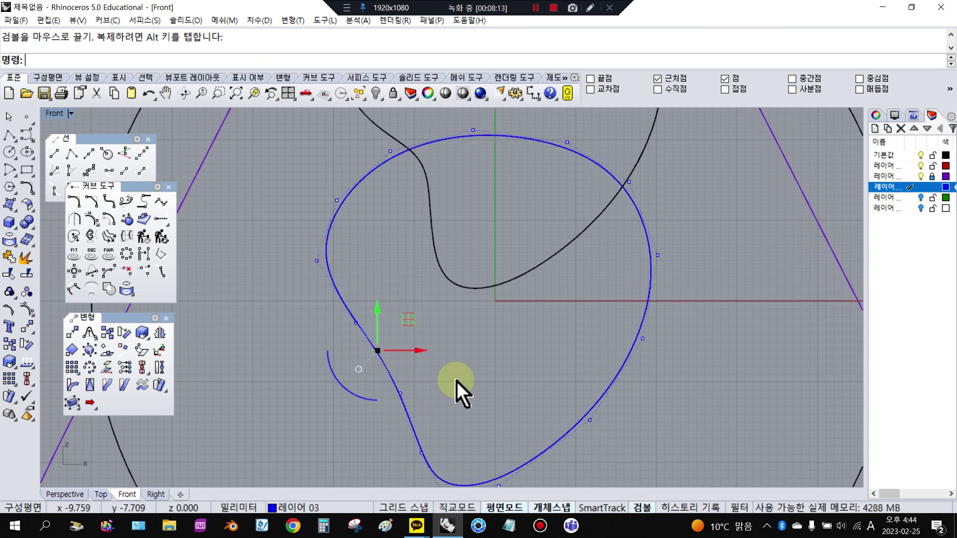
pyautogui.press('Escape')
pyautogui.scroll(-3, 399, 279)
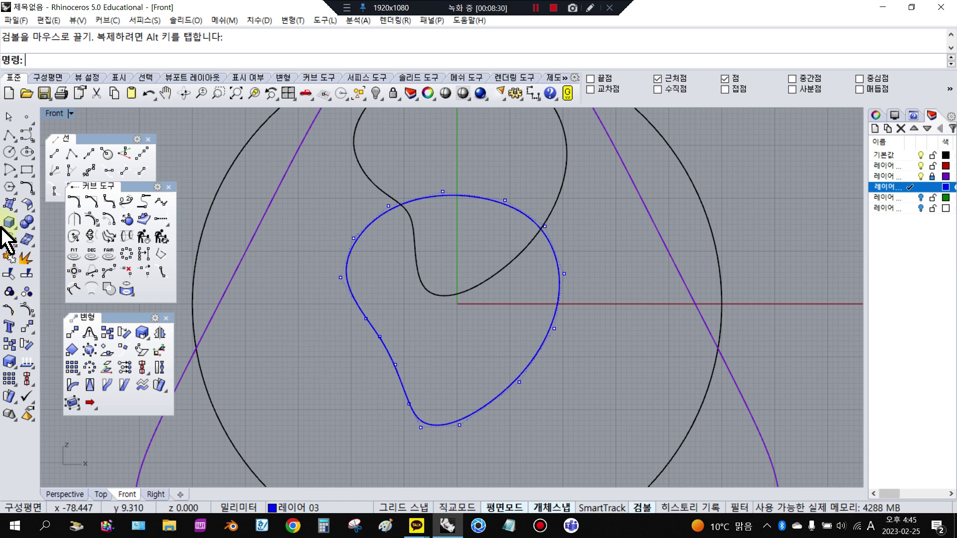
pyautogui.rightClick(26, 309)
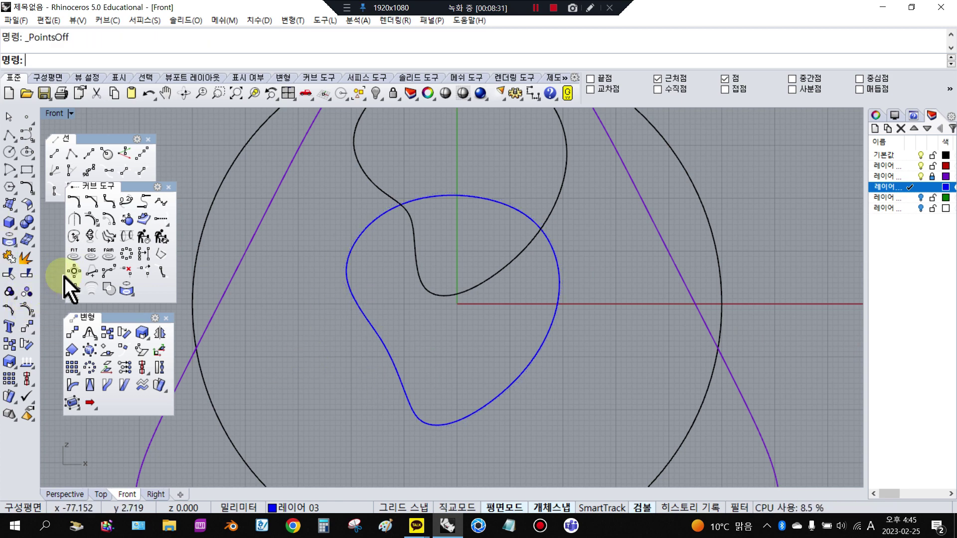
# - Return to the four-viewport layout and adjust the Perspective view of the blade curves
pyautogui.doubleClick(55, 113)
pyautogui.keyDown('ctrl'); pyautogui.moveTo(568, 367); pyautogui.dragTo(604, 371, button='right'); pyautogui.keyUp('ctrl')
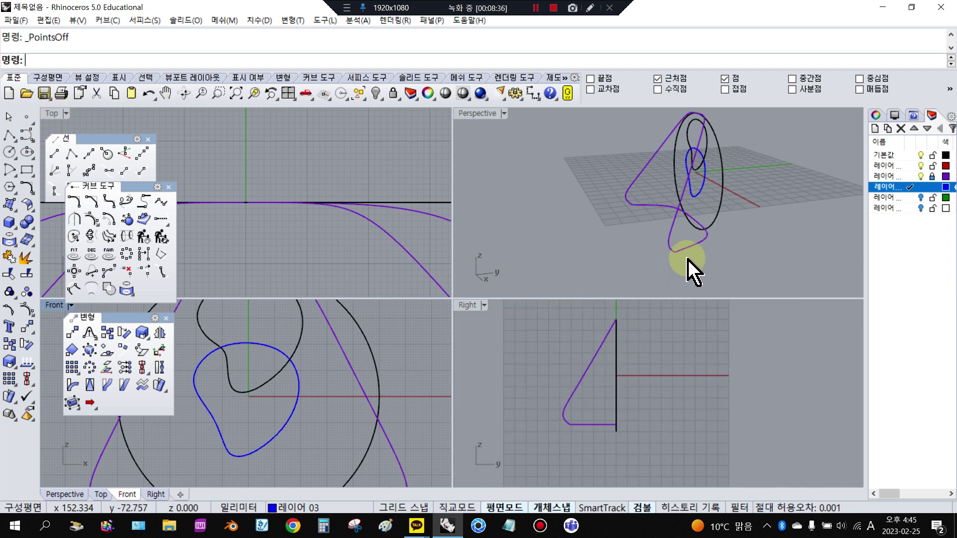
# - Hide the black 기본값 layer and the purple layer so that only the blue blade curve is displayed
pyautogui.moveTo(921, 160); pyautogui.dragTo(920, 188)
pyautogui.click(921, 176)
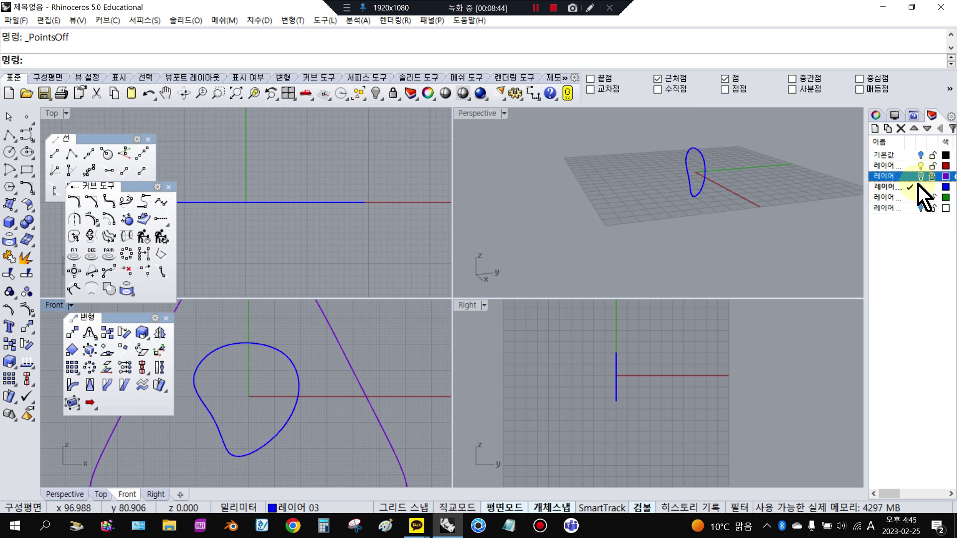
pyautogui.scroll(-5, 441, 364)
pyautogui.scroll(2, 478, 351)
pyautogui.scroll(4, 416, 357)
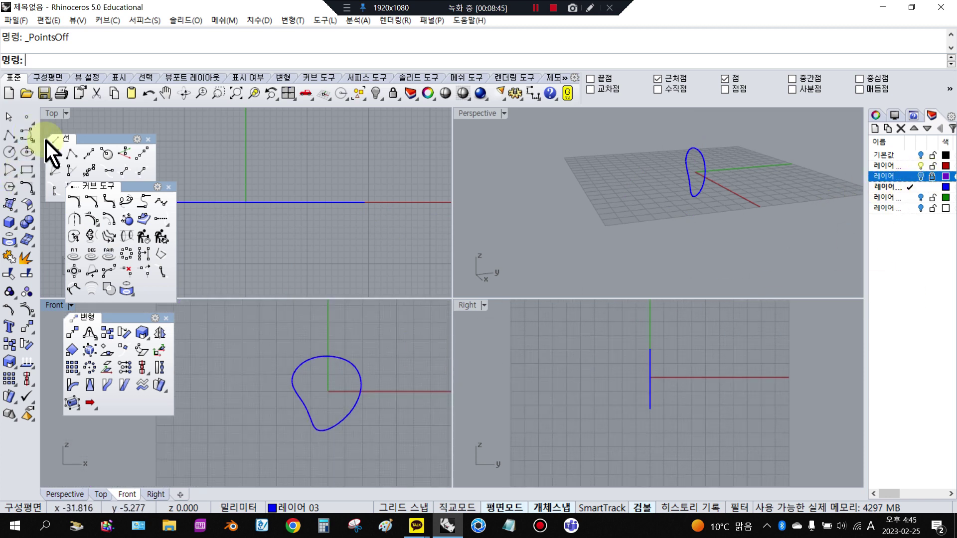
# - Draw a horizontal line in the Right view, centred on the origin (0) and extending equally along the Y axis
pyautogui.click(88, 154)
pyautogui.write('0')
pyautogui.press('Return')
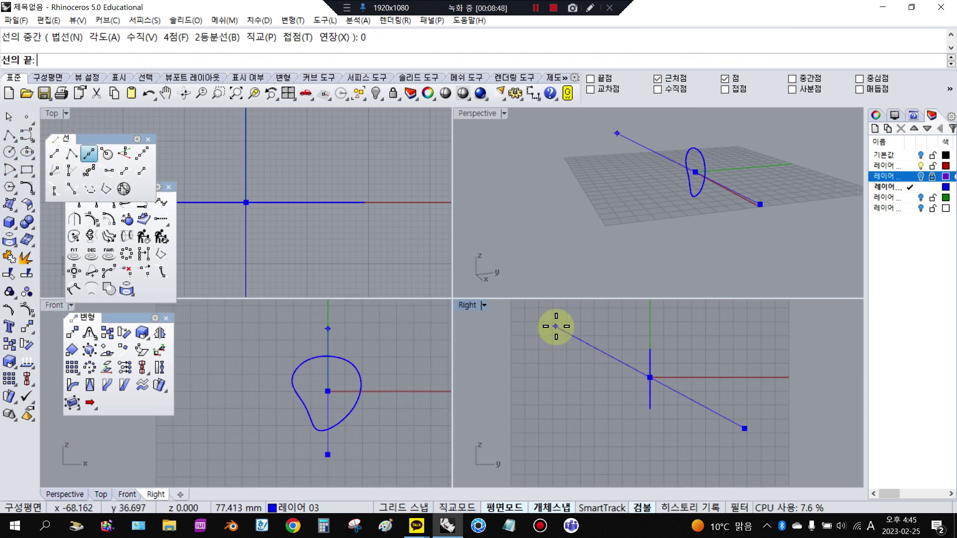
pyautogui.press('shift')
pyautogui.click(566, 336)
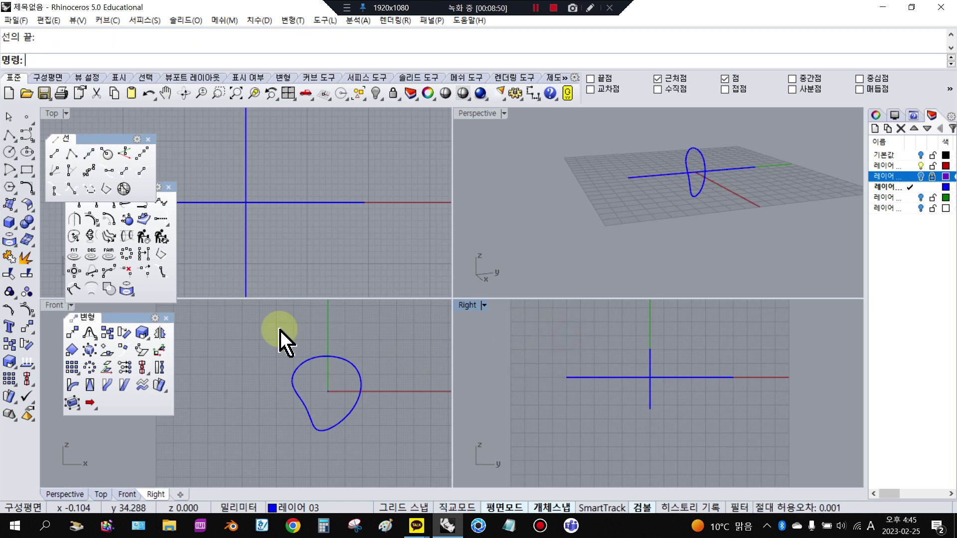
# - Draw a slender arched control-point curve in the Right view, starting on the horizontal line about 8 mm from the origin and returning to it at about 10 mm
pyautogui.scroll(3, 665, 364)
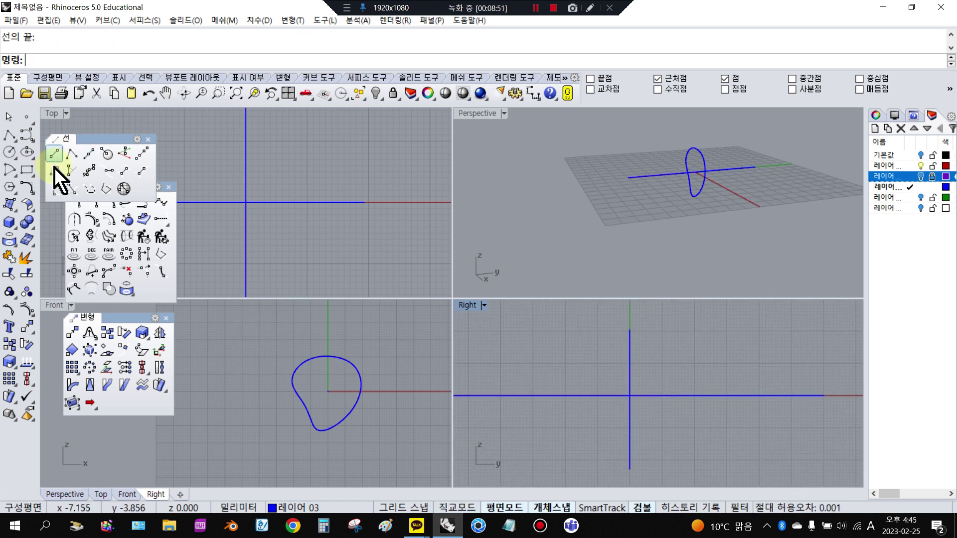
pyautogui.click(27, 135)
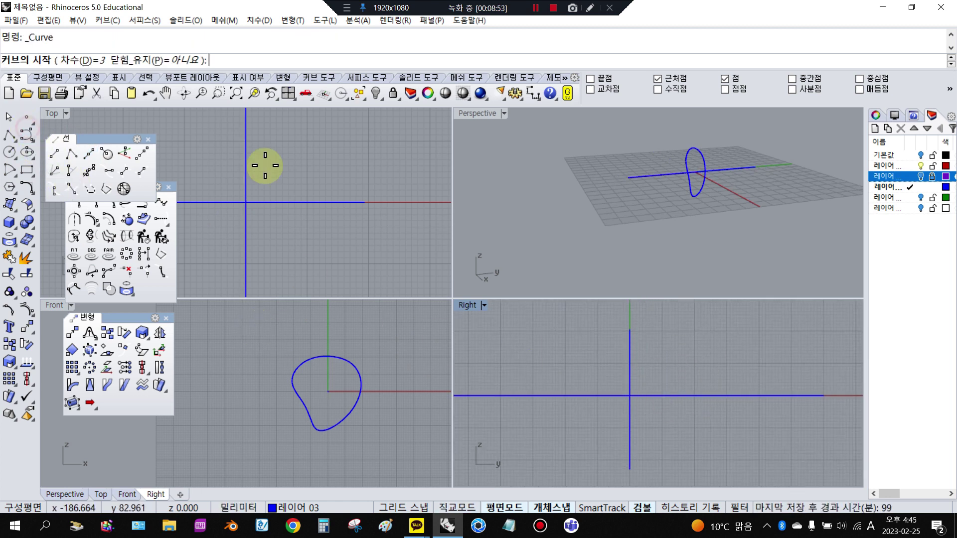
pyautogui.scroll(3, 660, 395)
pyautogui.click(655, 395)
pyautogui.scroll(3, 653, 363)
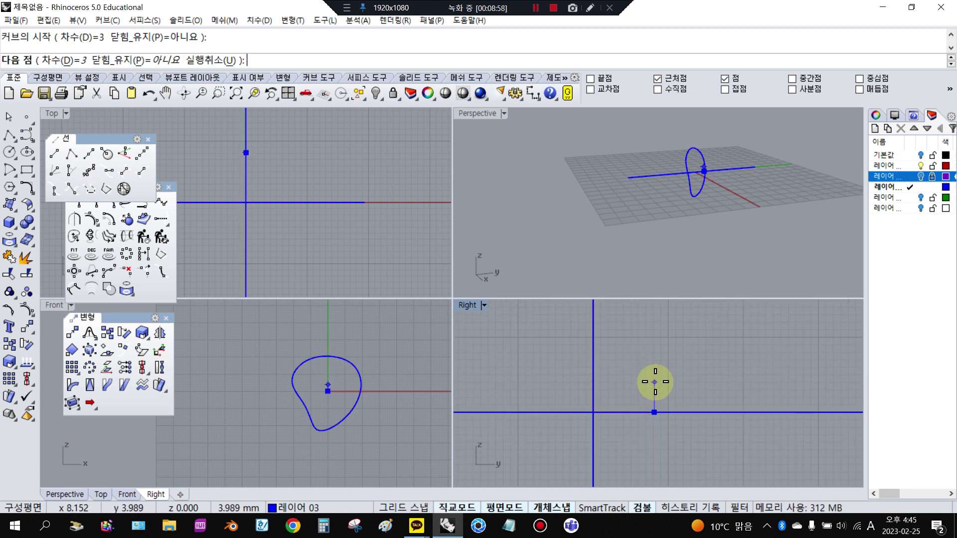
pyautogui.click(655, 382)
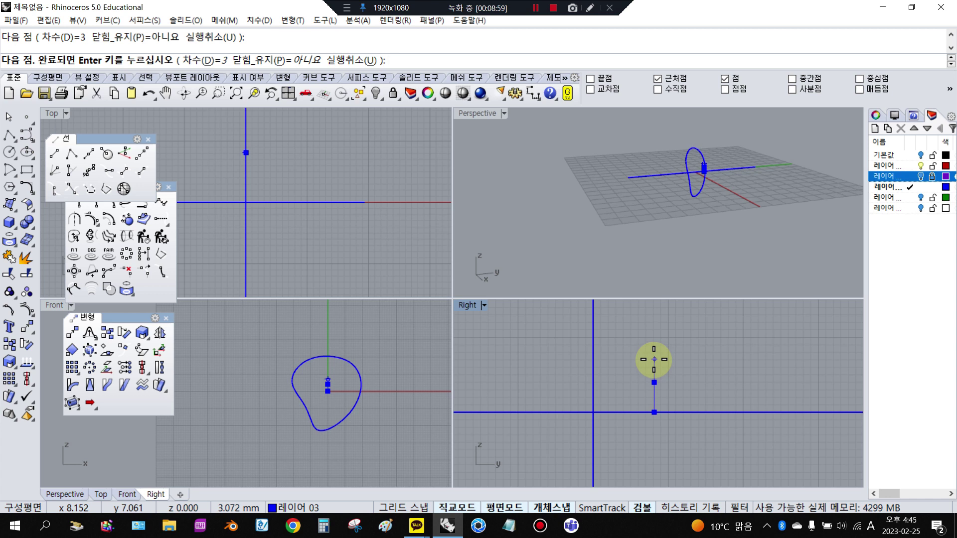
pyautogui.click(654, 357)
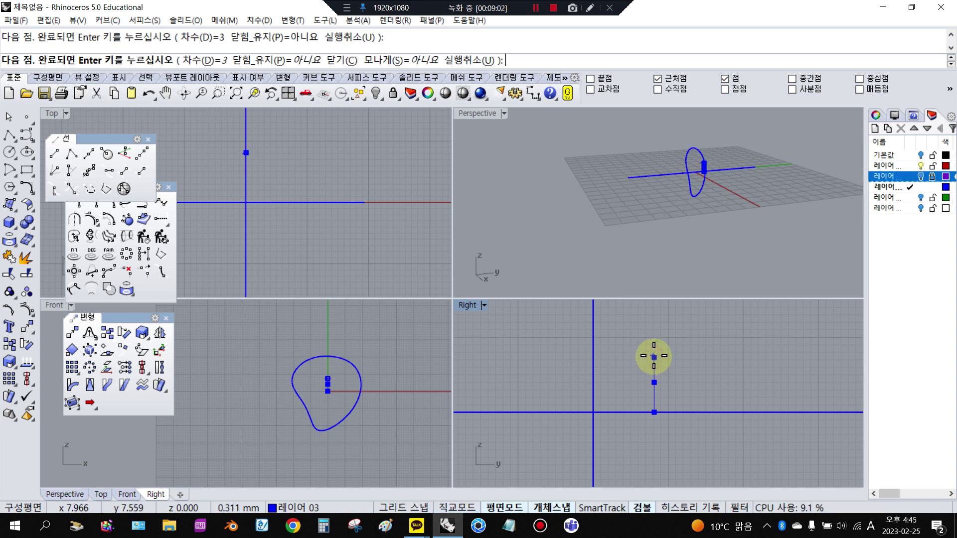
pyautogui.click(649, 333)
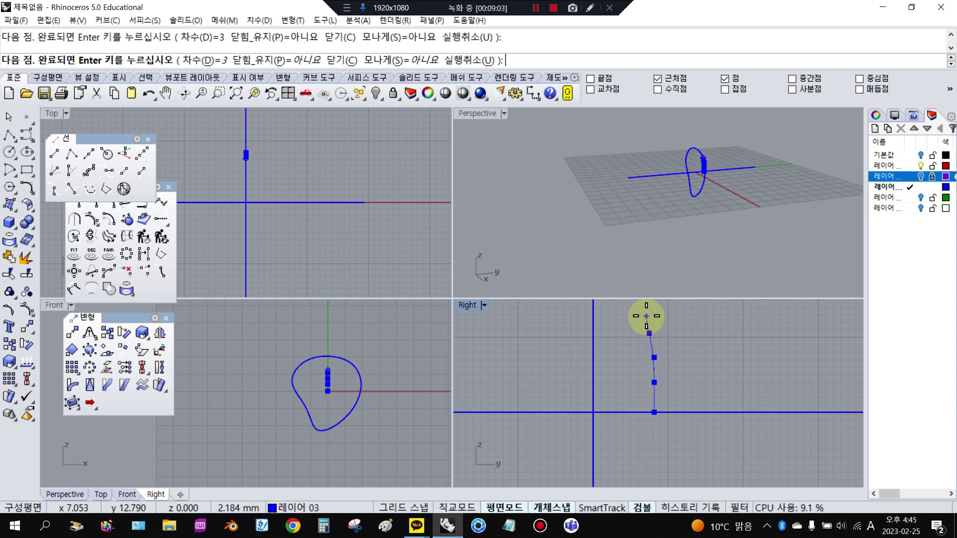
pyautogui.scroll(4, 646, 316)
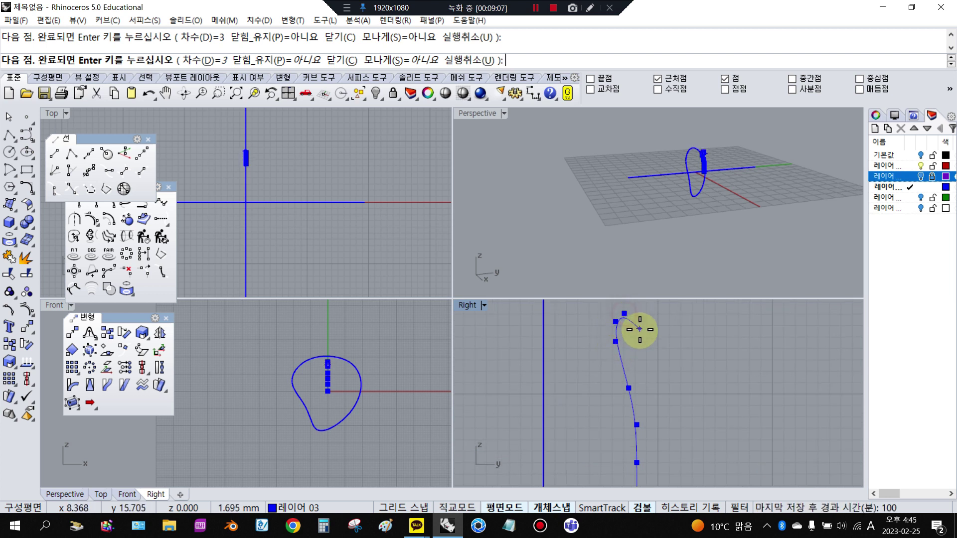
pyautogui.click(641, 355)
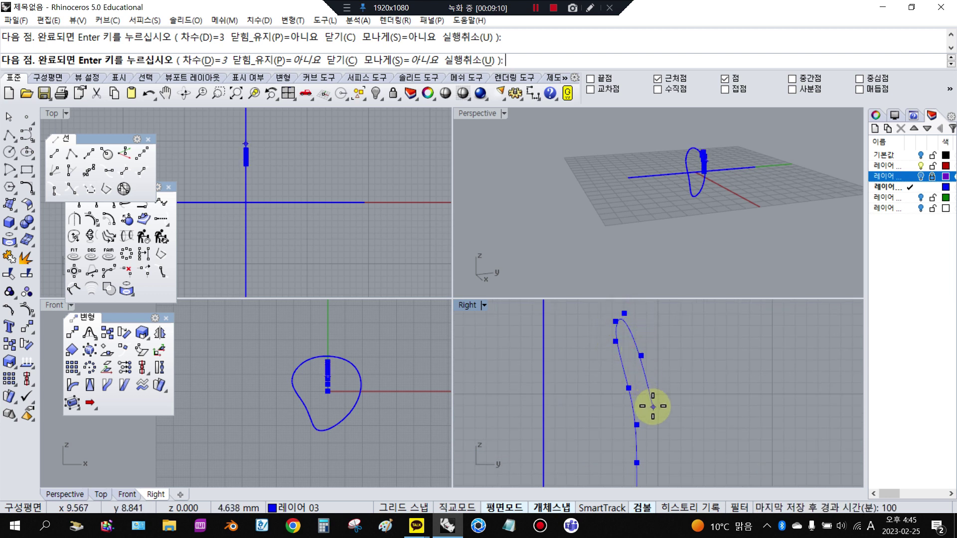
pyautogui.moveTo(659, 478); pyautogui.dragTo(668, 415, button='right')
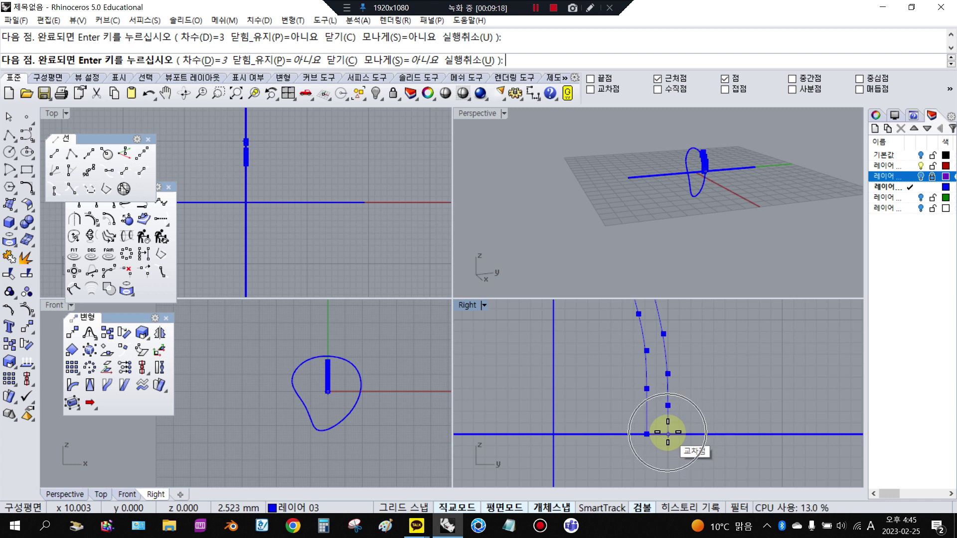
pyautogui.click(668, 433)
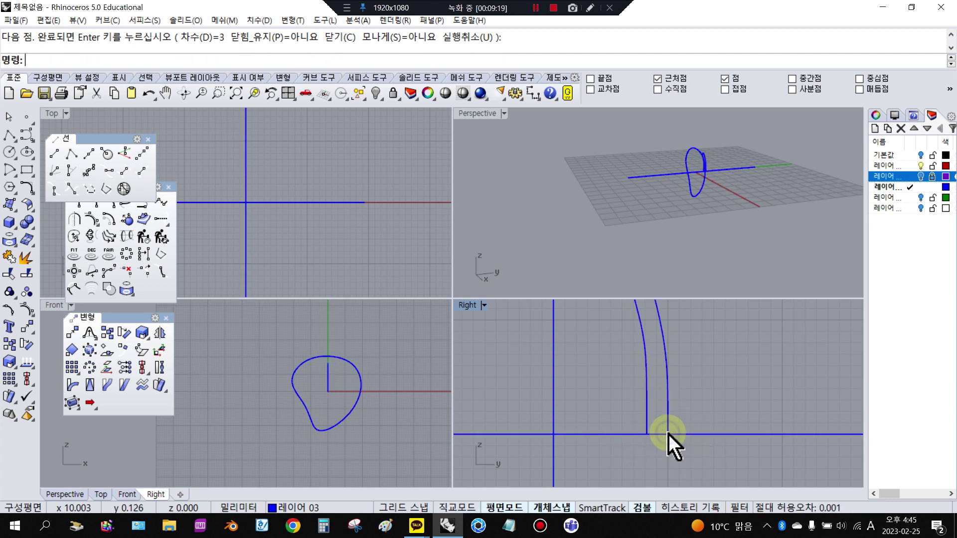
# - Turn on the control points of the new arched curve and raise the points at its tip in the Right view
pyautogui.scroll(-2, 670, 434)
pyautogui.rightClick(668, 414)
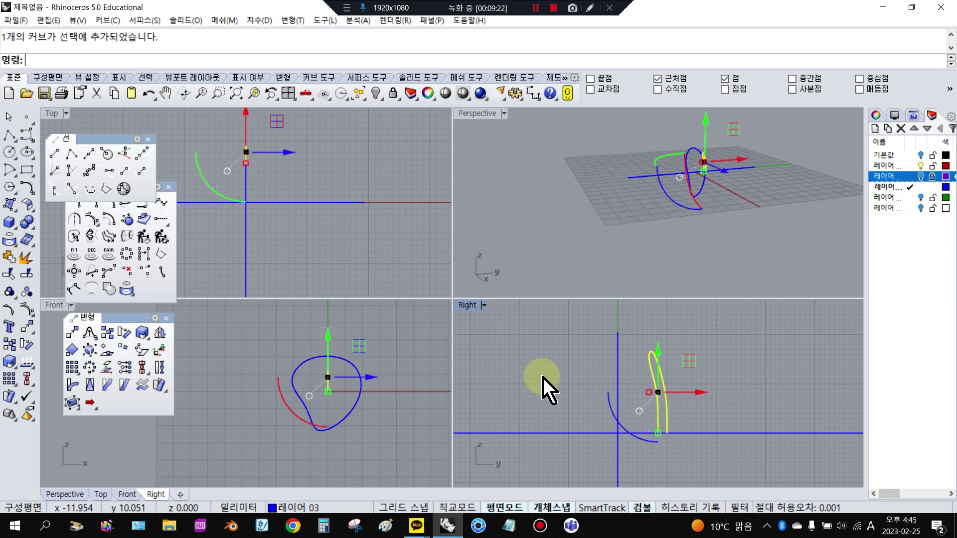
pyautogui.scroll(4, 324, 379)
pyautogui.scroll(3, 324, 379)
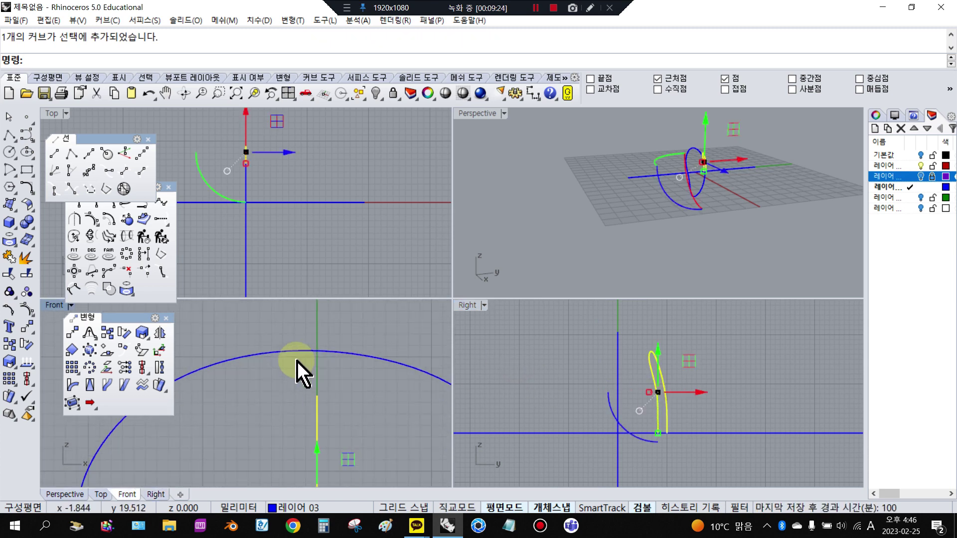
pyautogui.click(26, 310)
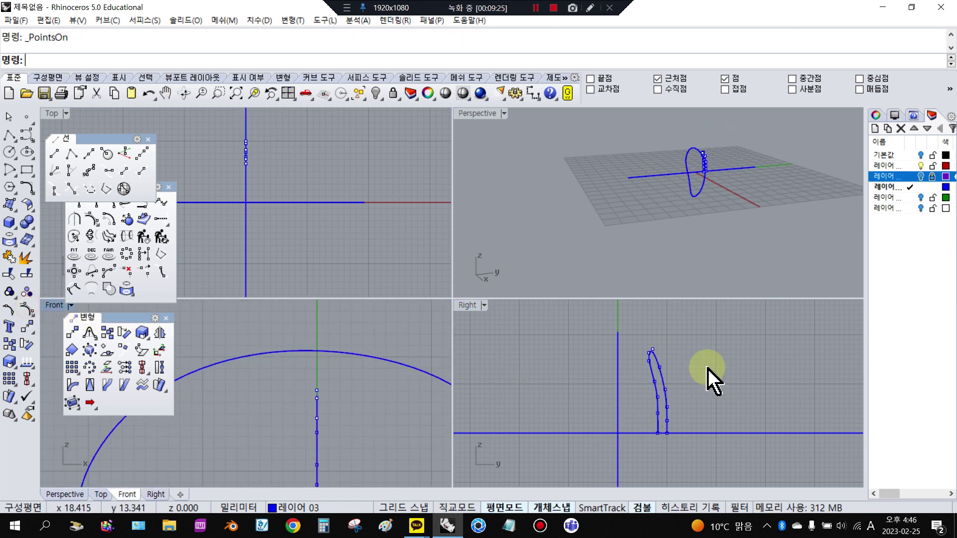
pyautogui.moveTo(626, 336); pyautogui.dragTo(657, 335)
pyautogui.click(776, 349)
pyautogui.scroll(2, 299, 366)
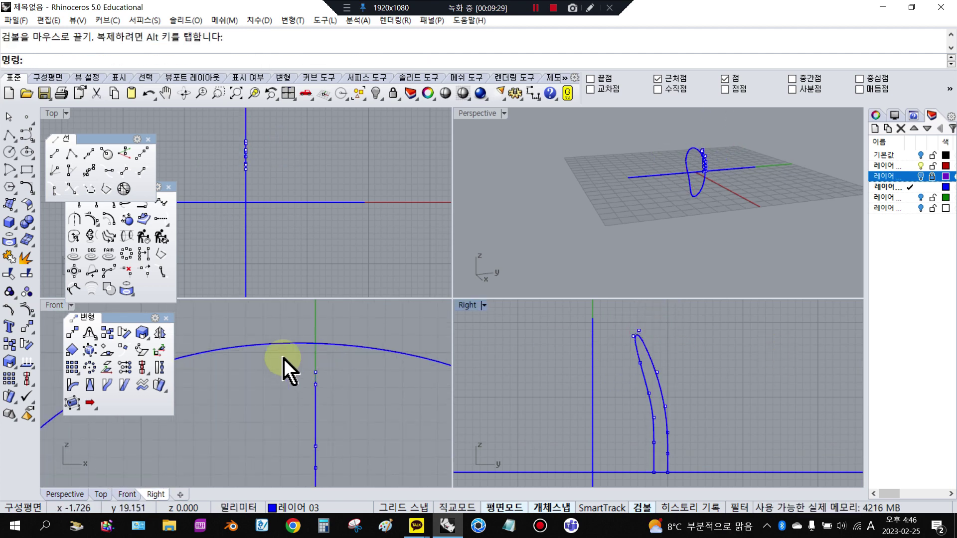
# - Move the arched curve's tip points to match the top of the blade outline in the Front view, and widen the rounded tip
pyautogui.moveTo(293, 324); pyautogui.dragTo(368, 442)
pyautogui.moveTo(324, 356); pyautogui.dragTo(305, 311)
pyautogui.click(325, 359)
pyautogui.scroll(2, 325, 359)
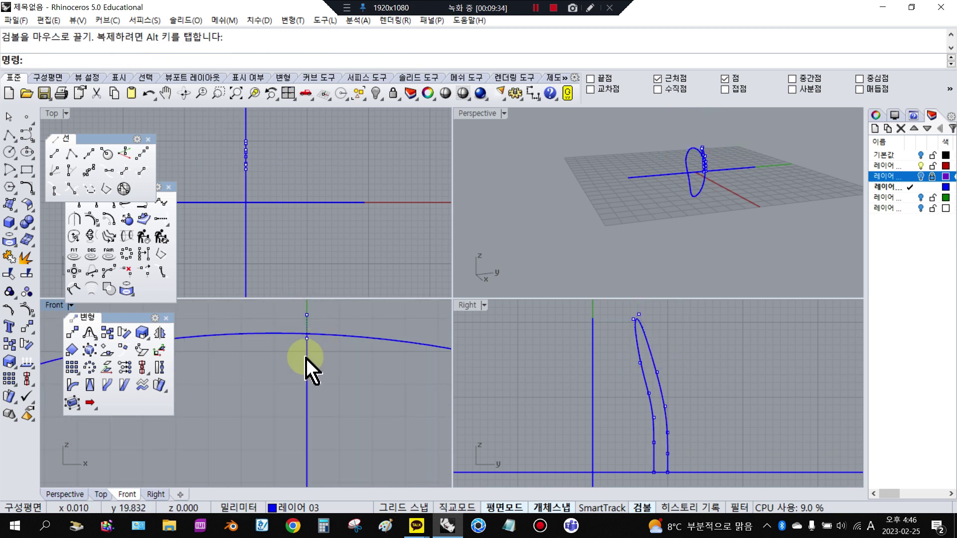
pyautogui.scroll(3, 613, 325)
pyautogui.click(659, 360)
pyautogui.moveTo(662, 364); pyautogui.dragTo(763, 380)
pyautogui.click(407, 314)
pyautogui.scroll(-5, 305, 342)
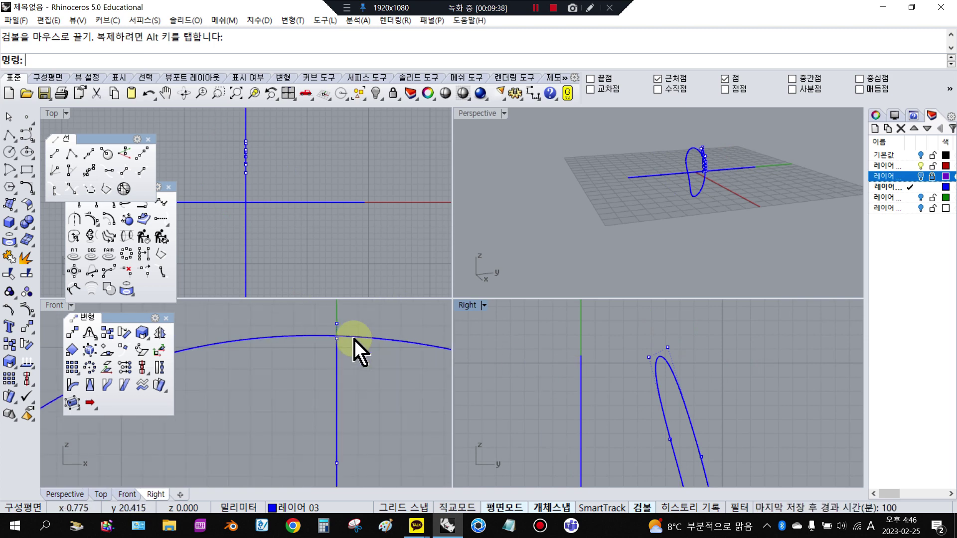
# - Maximize the Right view and shift the two upper control points on the curve's inner side toward the outer side
pyautogui.scroll(-2, 558, 344)
pyautogui.scroll(3, 643, 379)
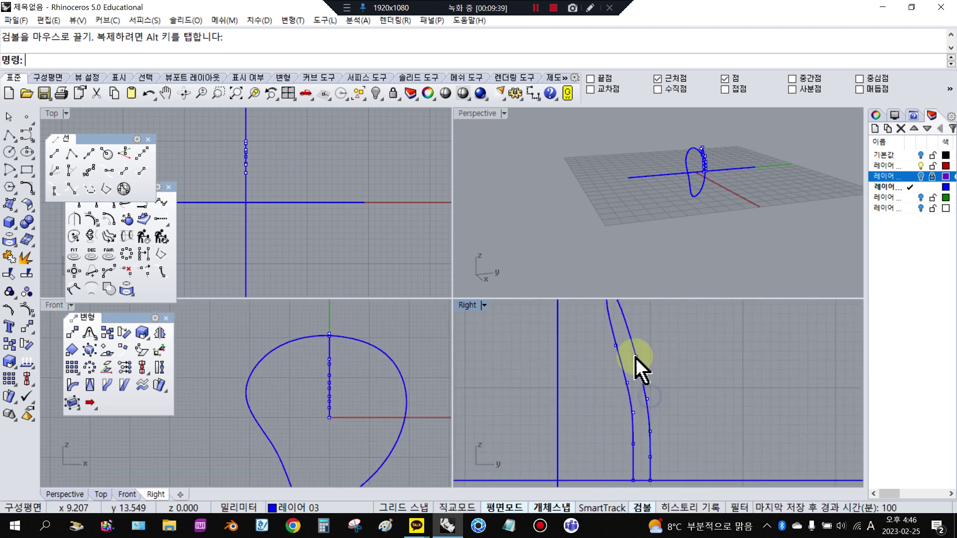
pyautogui.scroll(-2, 641, 368)
pyautogui.doubleClick(467, 305)
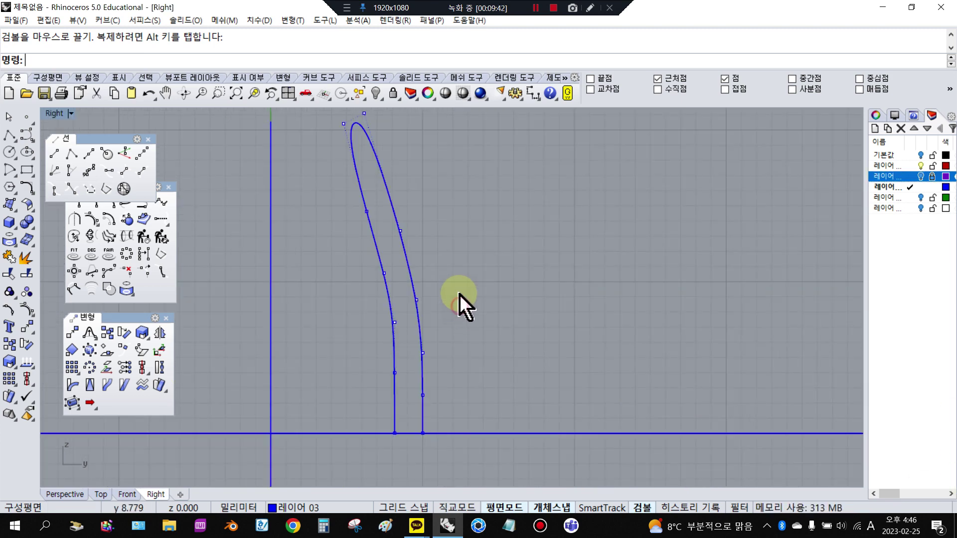
pyautogui.scroll(2, 399, 222)
pyautogui.scroll(-2, 385, 231)
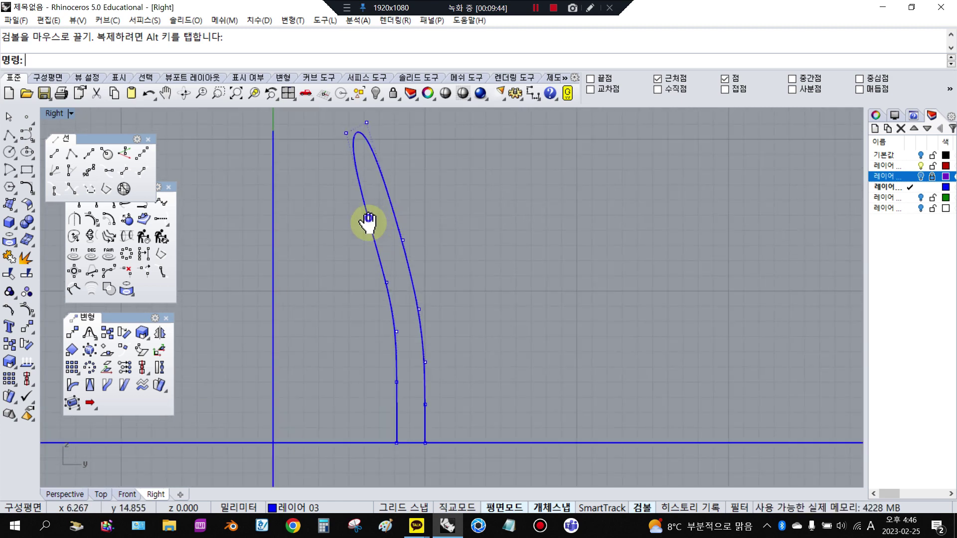
pyautogui.moveTo(368, 222); pyautogui.dragTo(369, 232, button='right')
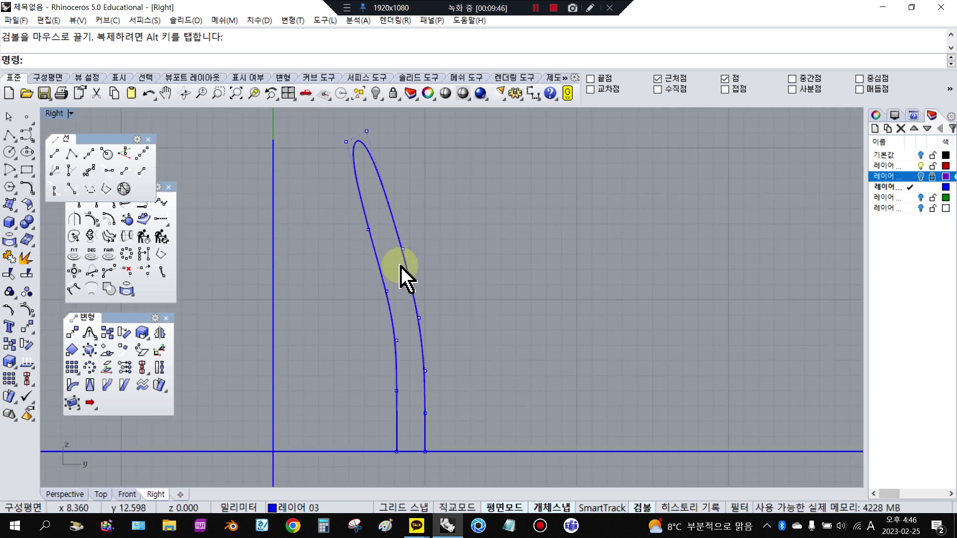
pyautogui.click(378, 228)
pyautogui.moveTo(380, 229); pyautogui.dragTo(398, 244)
pyautogui.click(387, 299)
pyautogui.moveTo(387, 299); pyautogui.dragTo(394, 298)
# - Move the inner side's three lowest control points toward the outer side and lower its upright points to smooth the bend
pyautogui.moveTo(447, 299); pyautogui.dragTo(458, 271, button='right')
pyautogui.moveTo(374, 287); pyautogui.dragTo(418, 474)
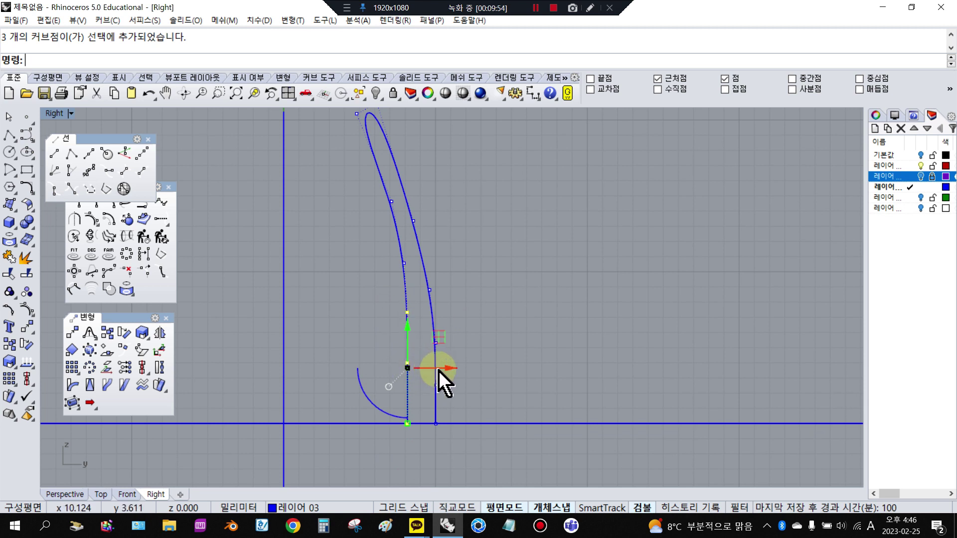
pyautogui.moveTo(439, 370); pyautogui.dragTo(452, 384)
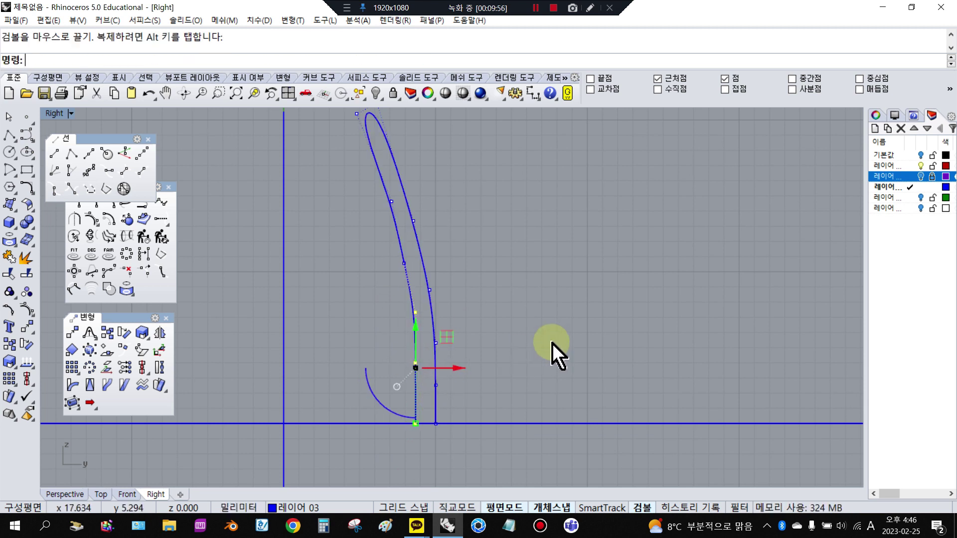
pyautogui.click(416, 313)
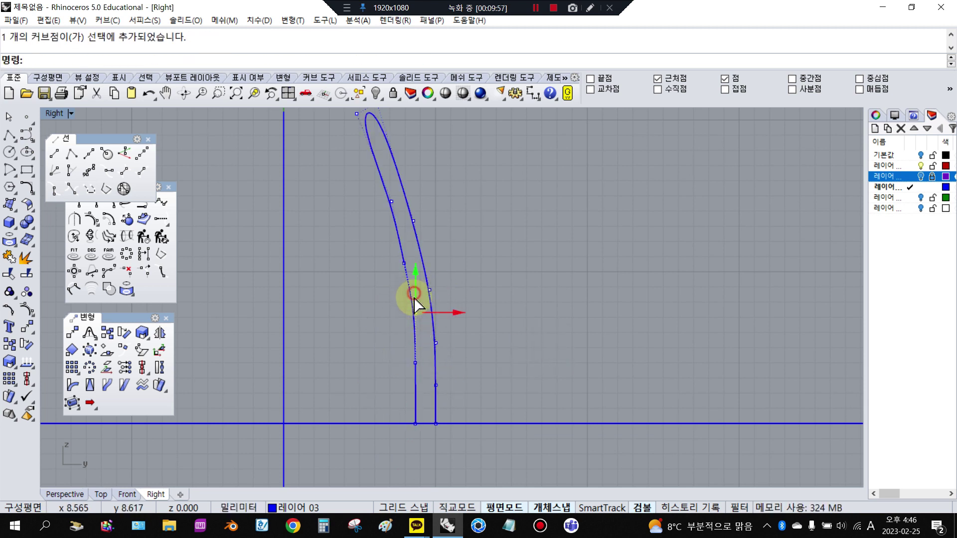
pyautogui.moveTo(415, 301); pyautogui.dragTo(421, 381)
pyautogui.click(492, 335)
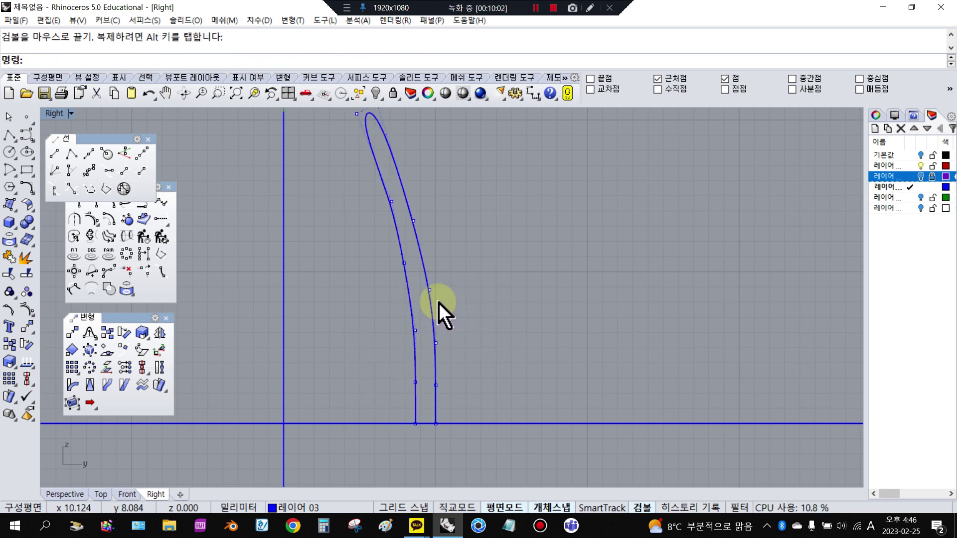
# - Refine the outer side by moving its upper point outward and its lower points down, and turn the control points off
pyautogui.moveTo(425, 291); pyautogui.dragTo(437, 231)
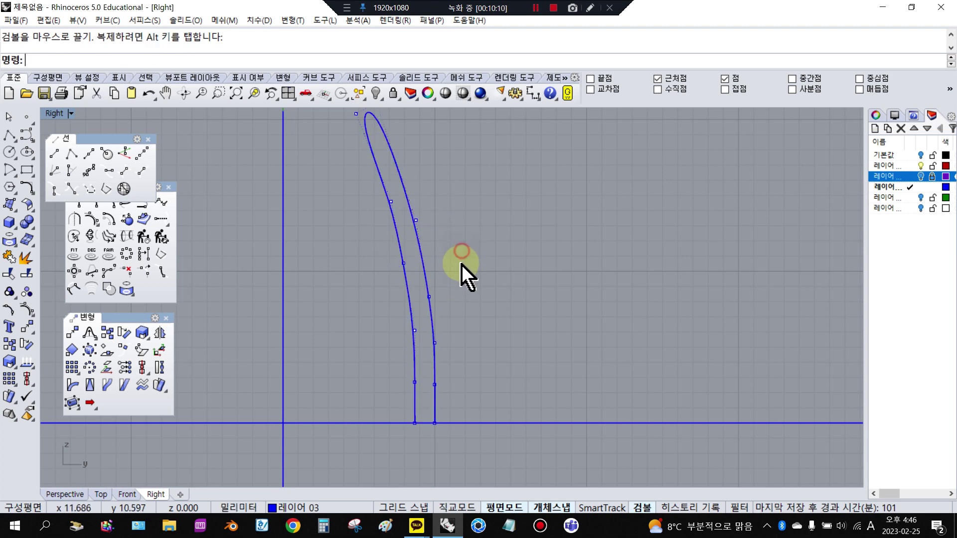
pyautogui.scroll(-2, 466, 274)
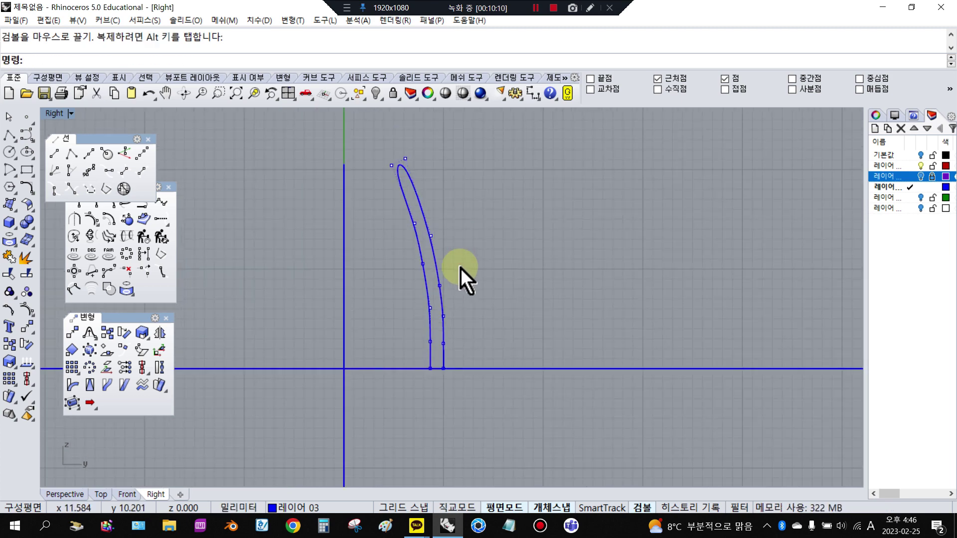
pyautogui.scroll(1, 447, 344)
pyautogui.click(442, 342)
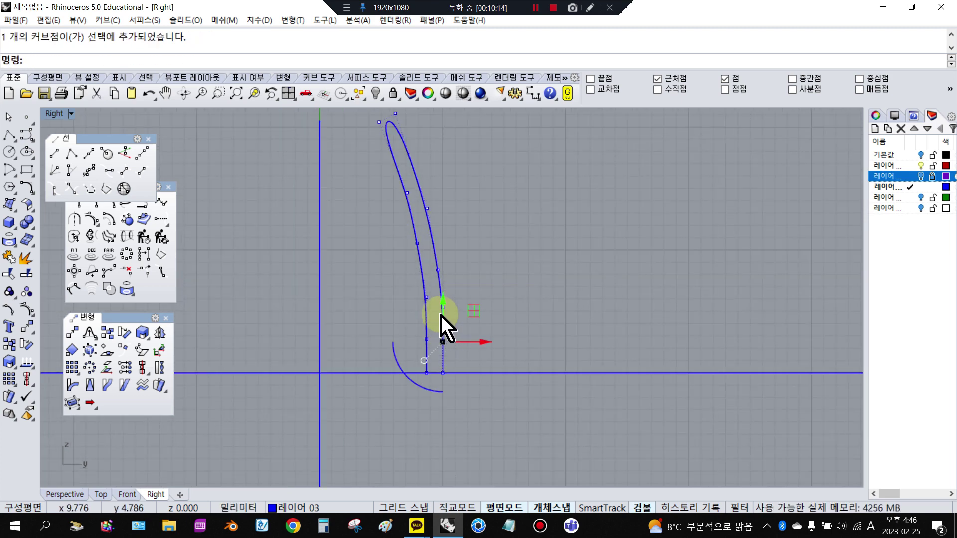
pyautogui.moveTo(444, 327); pyautogui.dragTo(494, 273)
pyautogui.click(443, 304)
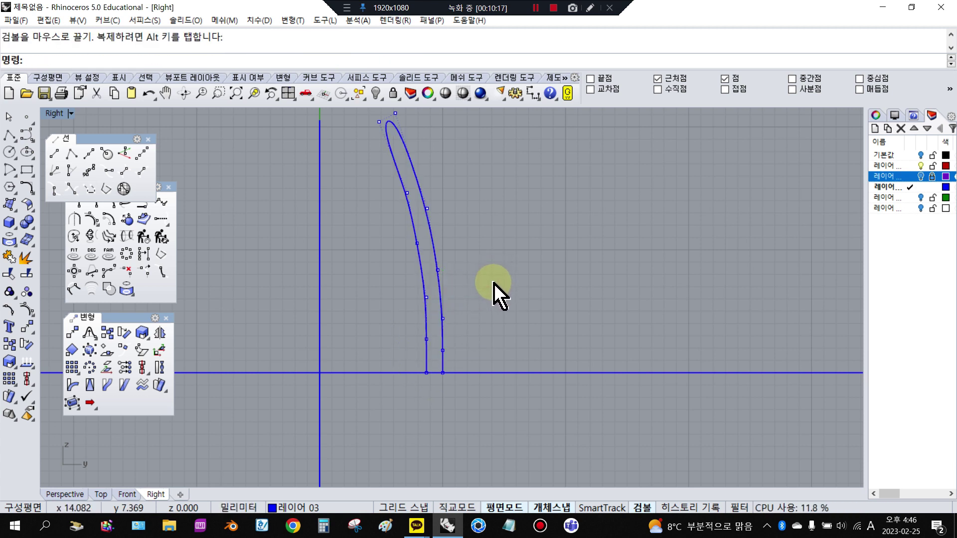
pyautogui.scroll(-2, 490, 284)
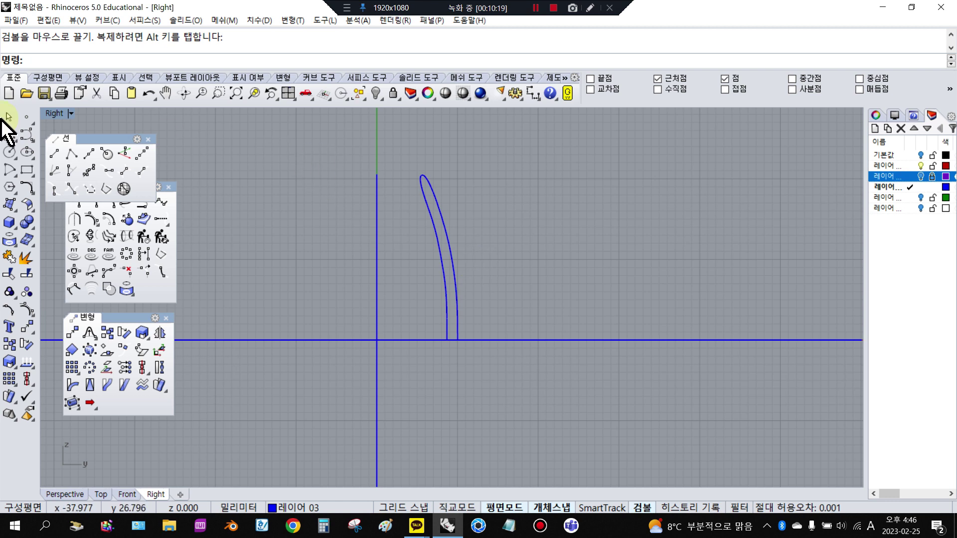
# - Rail-revolve the arched profile along the closed blade outline, using the horizontal line in the Right view as the axis
pyautogui.doubleClick(57, 115)
pyautogui.moveTo(750, 187); pyautogui.dragTo(727, 163, button='right')
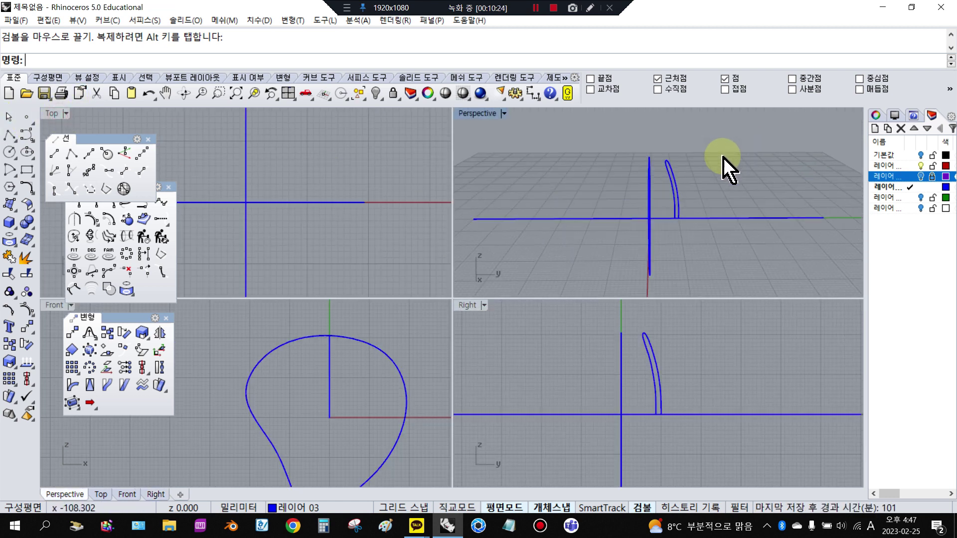
pyautogui.click(12, 206)
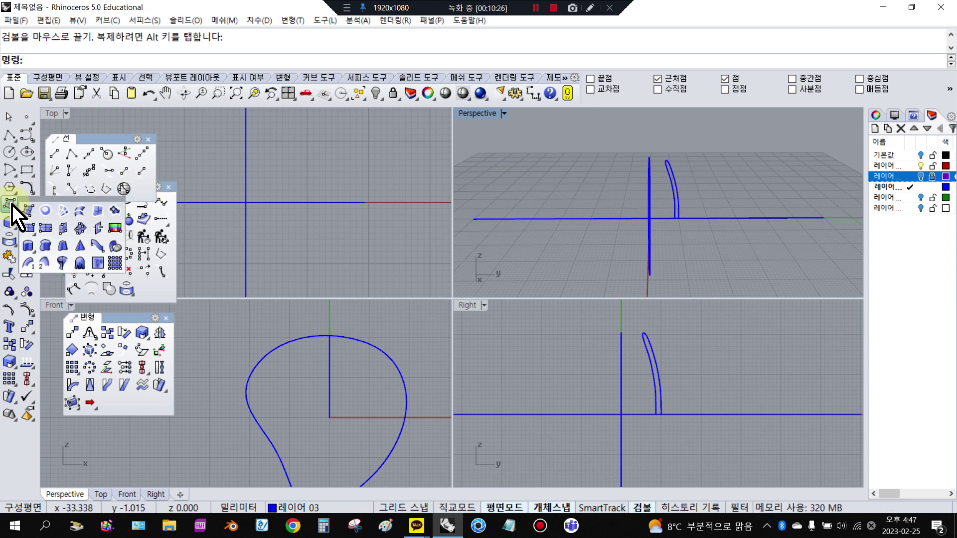
pyautogui.click(62, 262)
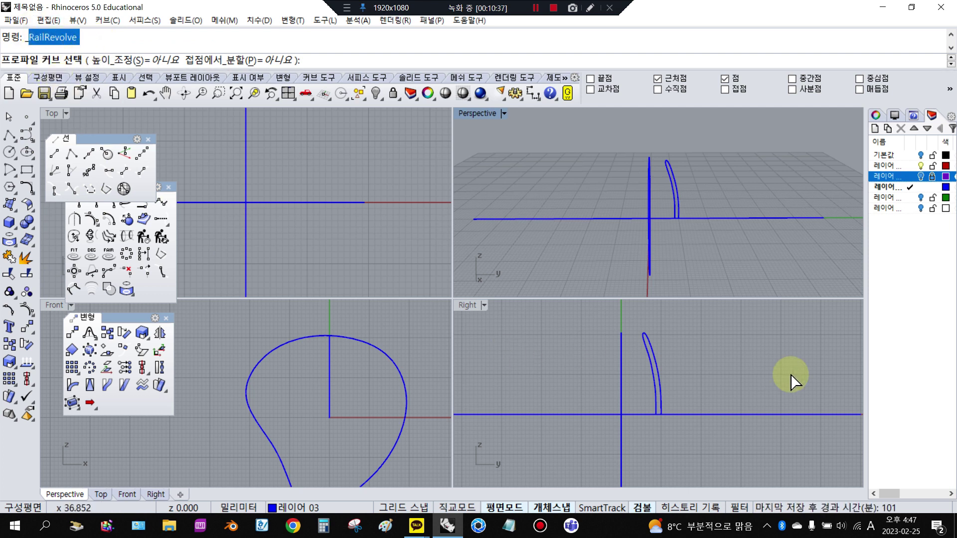
pyautogui.click(648, 355)
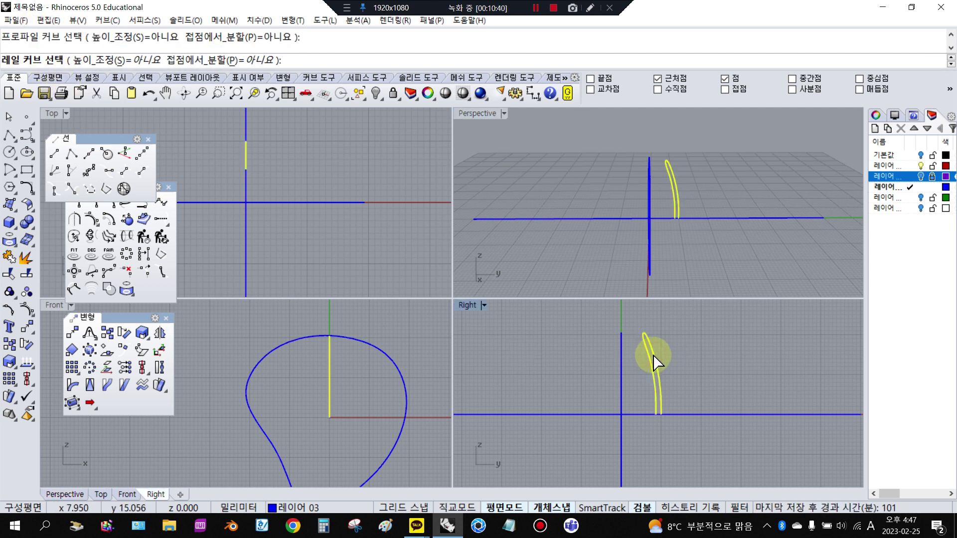
pyautogui.scroll(-3, 306, 349)
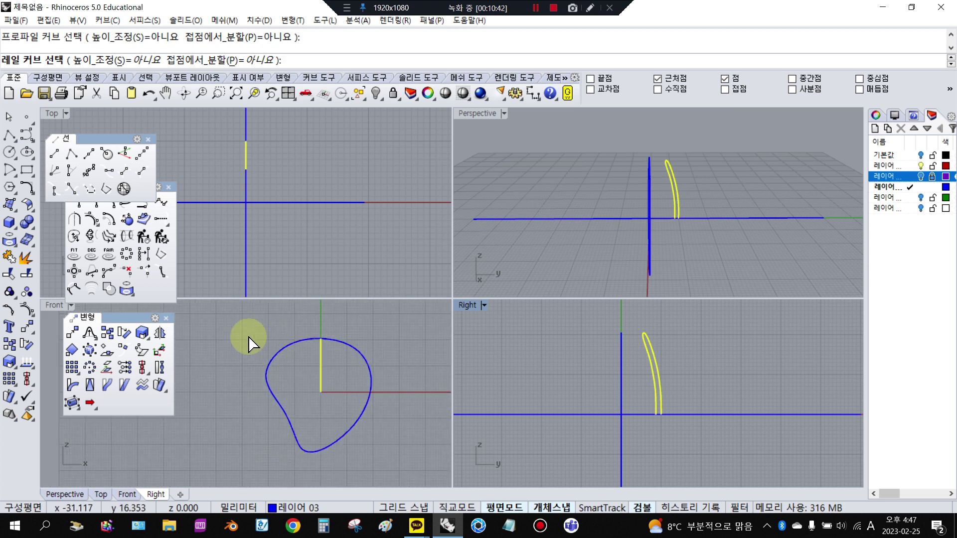
pyautogui.click(350, 347)
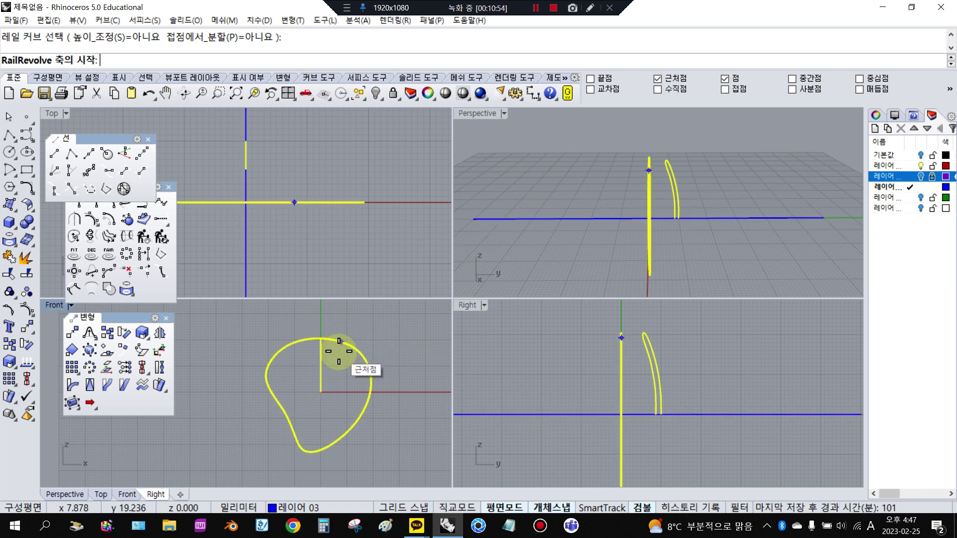
pyautogui.click(573, 416)
pyautogui.click(573, 415)
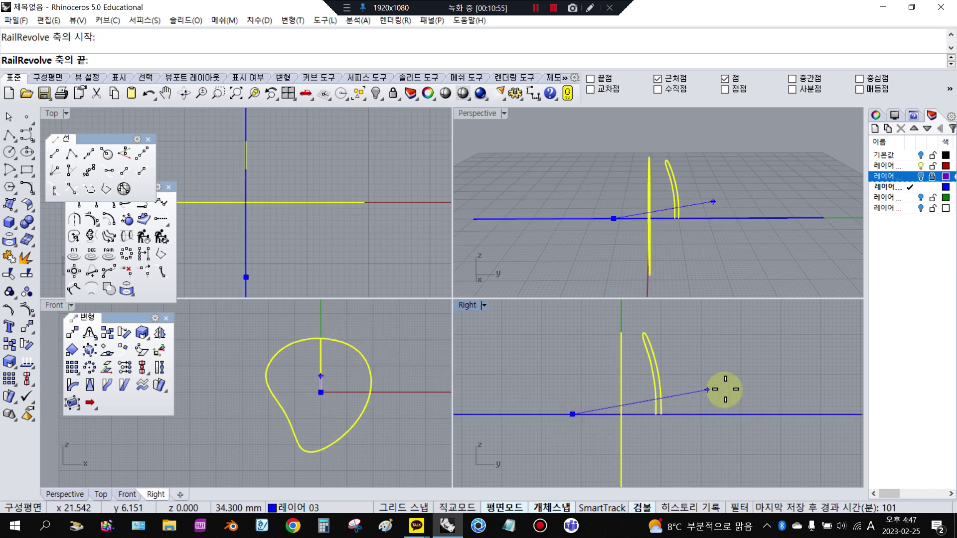
pyautogui.click(736, 414)
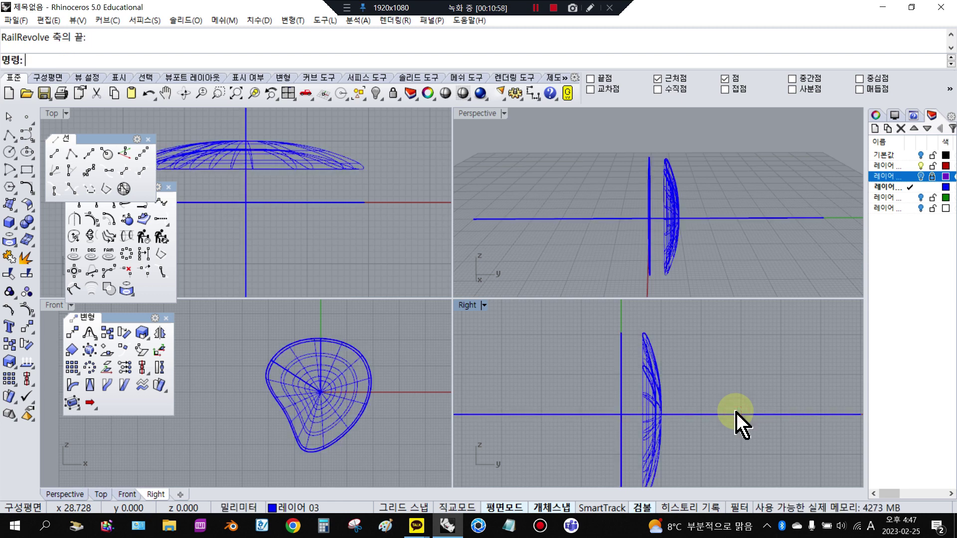
# - Switch the Perspective view to shaded display to show the new blade surface
pyautogui.click(672, 206)
pyautogui.click(463, 93)
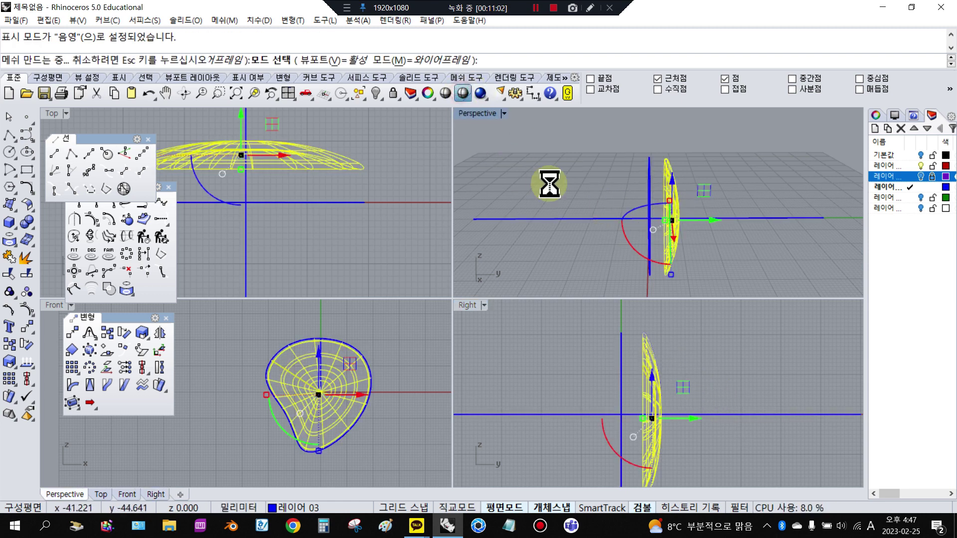
pyautogui.moveTo(550, 184)
pyautogui.mouseDown(button='right')
pyautogui.moveTo(629, 194)
pyautogui.moveTo(783, 150)
pyautogui.moveTo(714, 197)
pyautogui.moveTo(632, 188)
pyautogui.mouseUp(button='right')
pyautogui.scroll(6, 577, 163)
pyautogui.click(576, 160)
pyautogui.press('Escape')
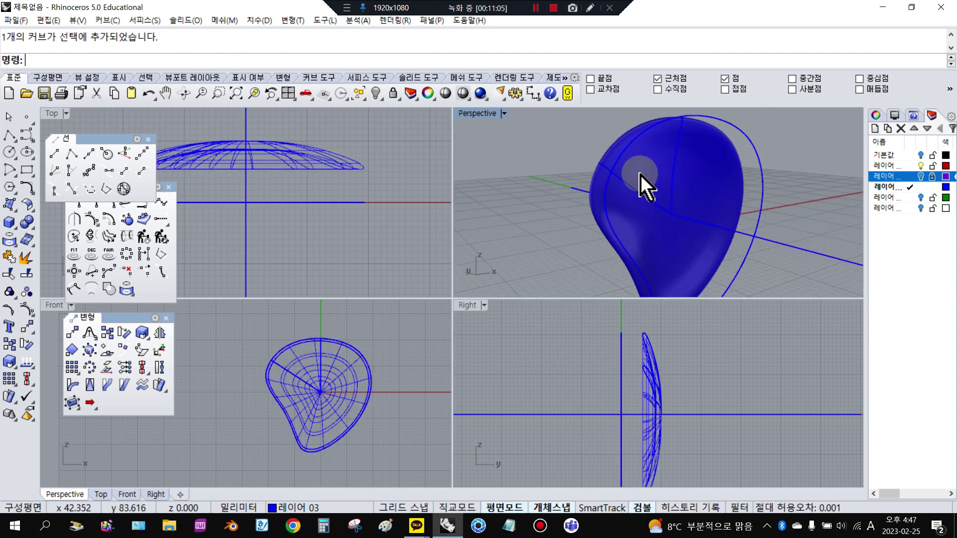
# - Examine the shaded blade surface from both sides and in a temporary shaded preview of all views
pyautogui.click(640, 174)
pyautogui.click(568, 160)
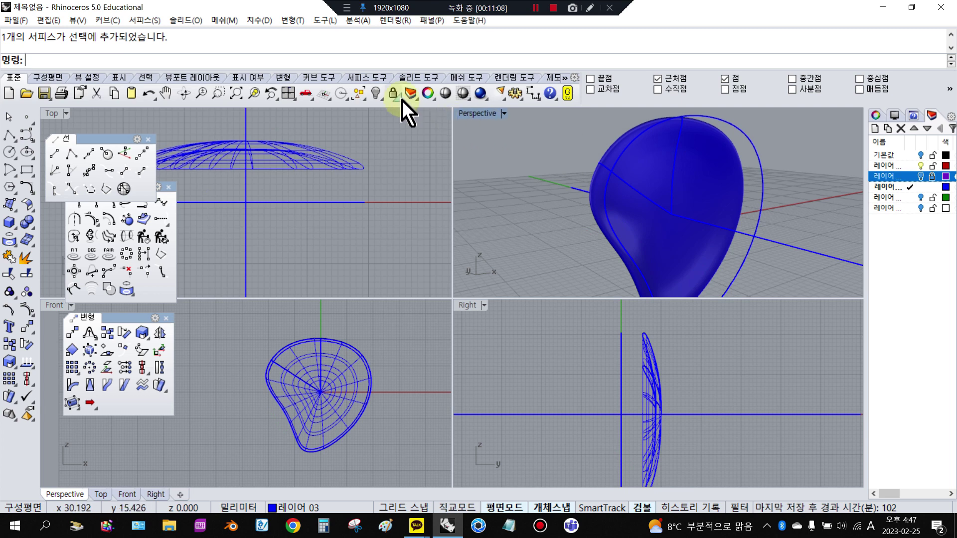
pyautogui.click(619, 181)
pyautogui.moveTo(620, 181); pyautogui.dragTo(504, 202, button='right')
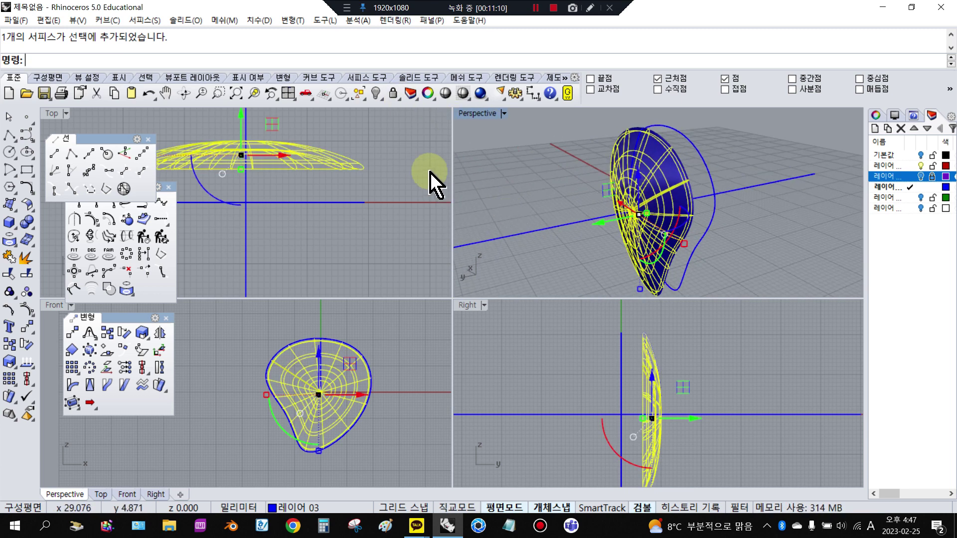
pyautogui.click(444, 93)
pyautogui.moveTo(559, 224)
pyautogui.mouseDown(button='right')
pyautogui.moveTo(651, 199)
pyautogui.moveTo(538, 171)
pyautogui.moveTo(689, 191)
pyautogui.mouseUp(button='right')
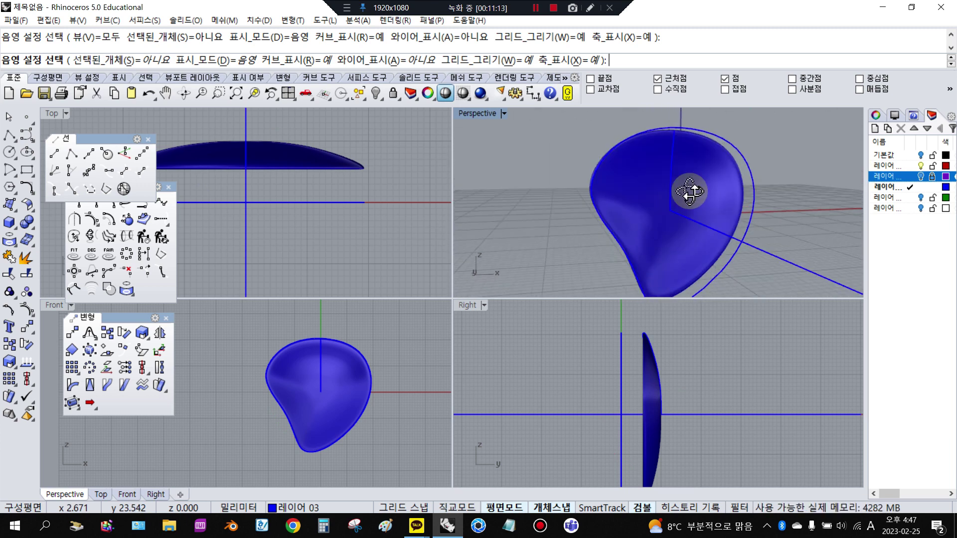
pyautogui.rightClick(540, 175)
pyautogui.moveTo(541, 175); pyautogui.dragTo(523, 165, button='right')
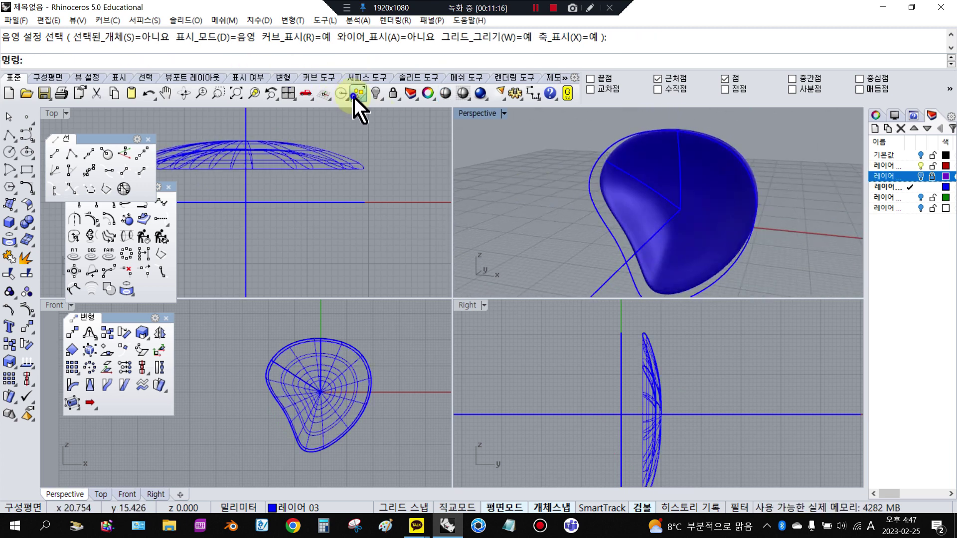
# - Select all visible curves and delete the blade's construction curves
pyautogui.click(355, 96)
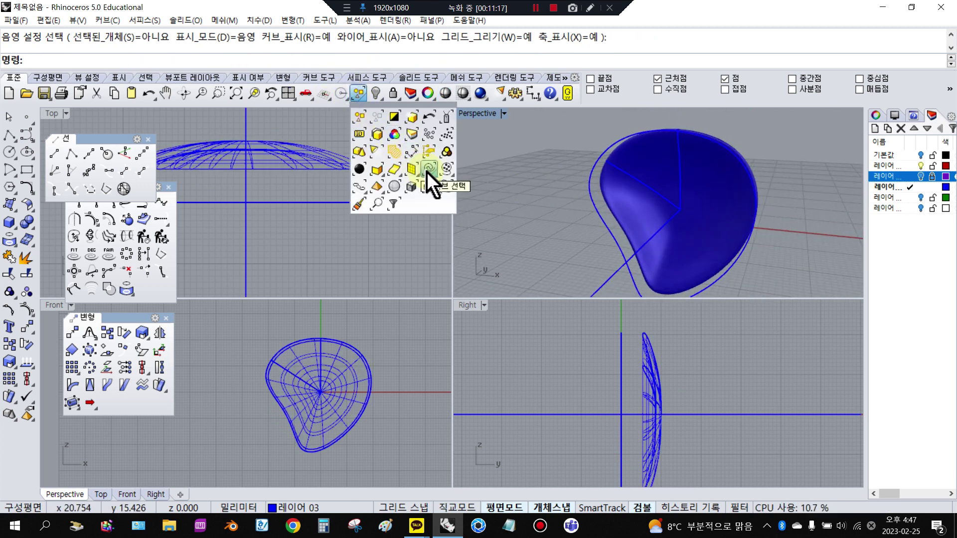
pyautogui.click(428, 171)
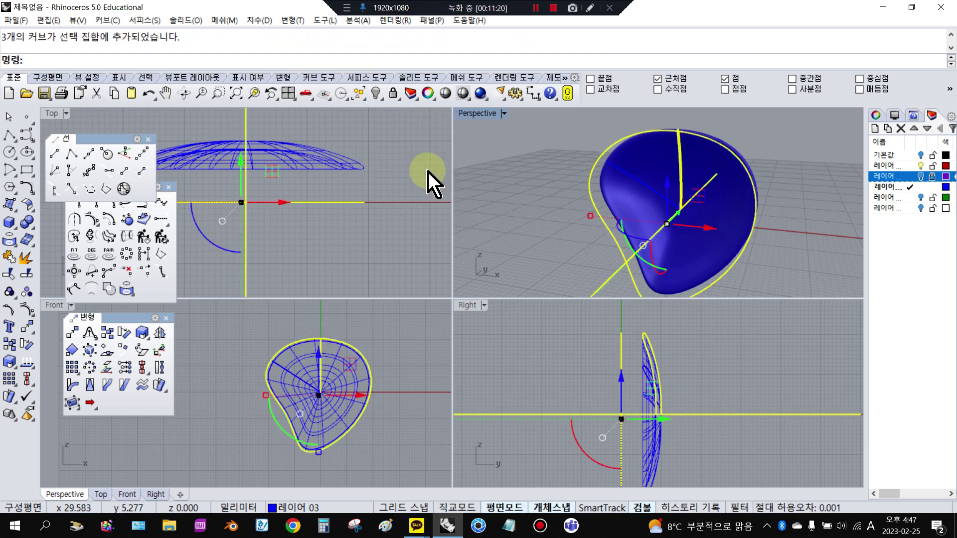
pyautogui.press('Delete')
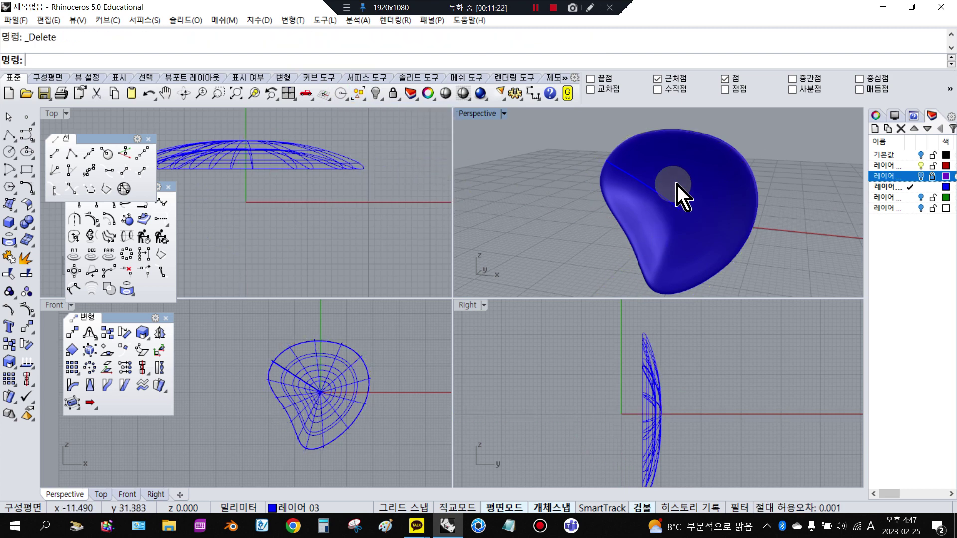
# - Show the 기본값 layer and move the blade surface up onto the black blade outline in the Front view
pyautogui.click(921, 155)
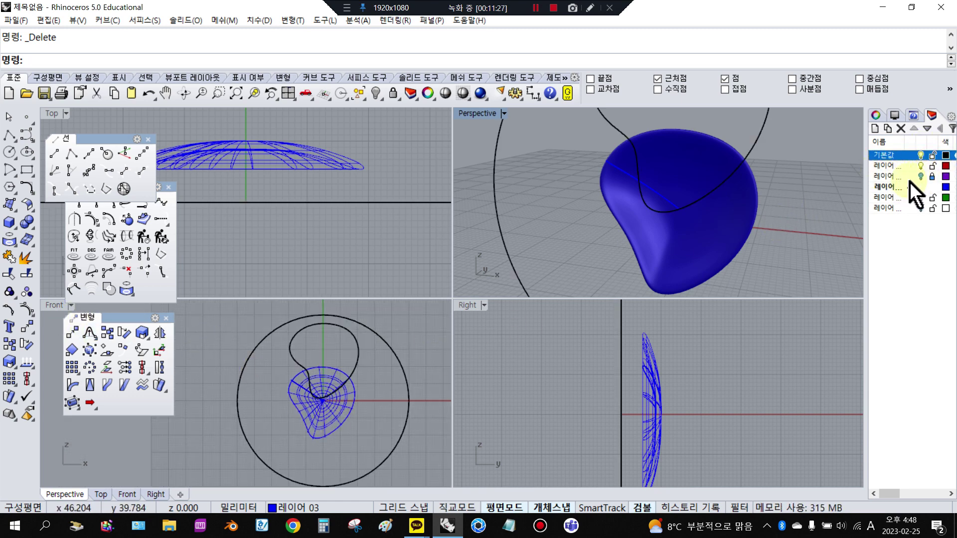
pyautogui.click(323, 385)
pyautogui.moveTo(323, 367); pyautogui.dragTo(318, 329)
pyautogui.scroll(4, 349, 360)
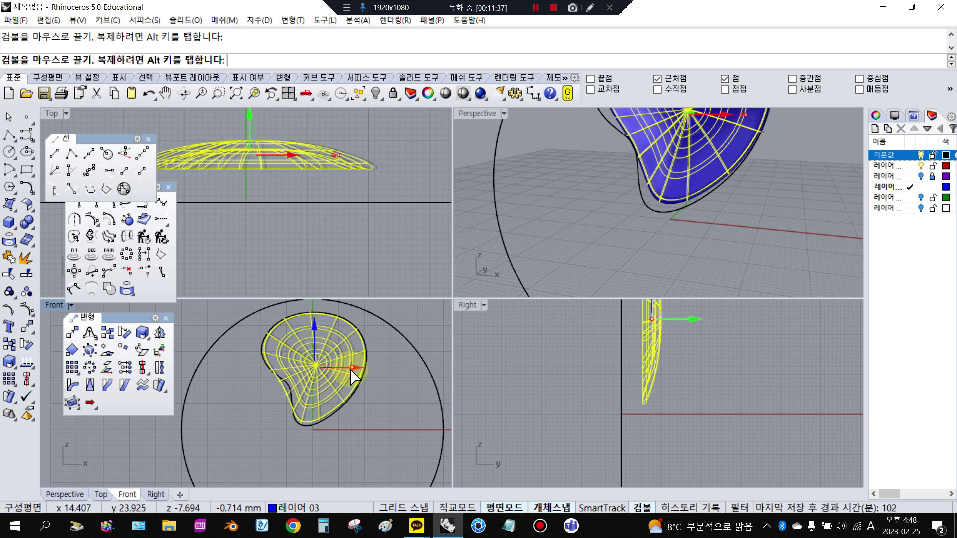
pyautogui.click(419, 334)
# - Examine how the blade surface fits the black outline along its concave edge from several angles
pyautogui.scroll(-4, 524, 213)
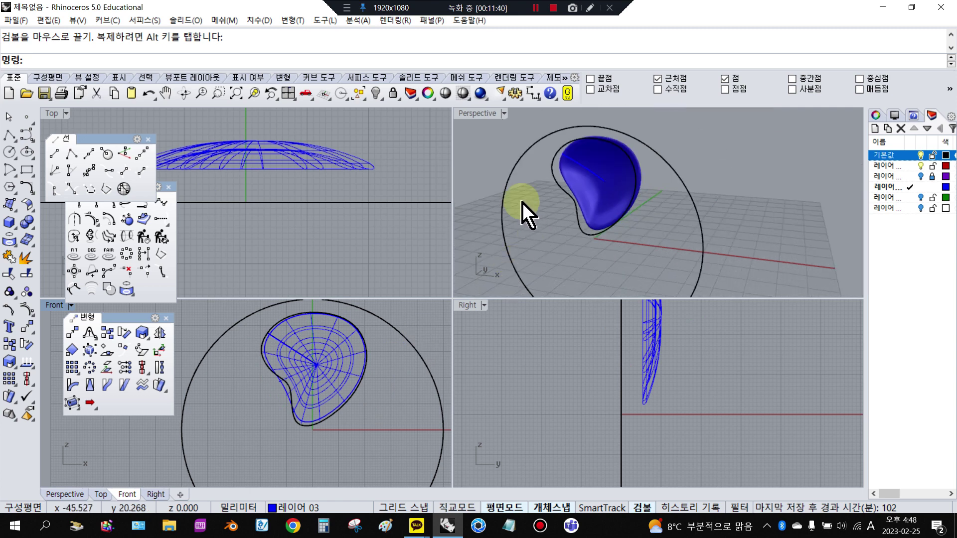
pyautogui.scroll(-2, 349, 204)
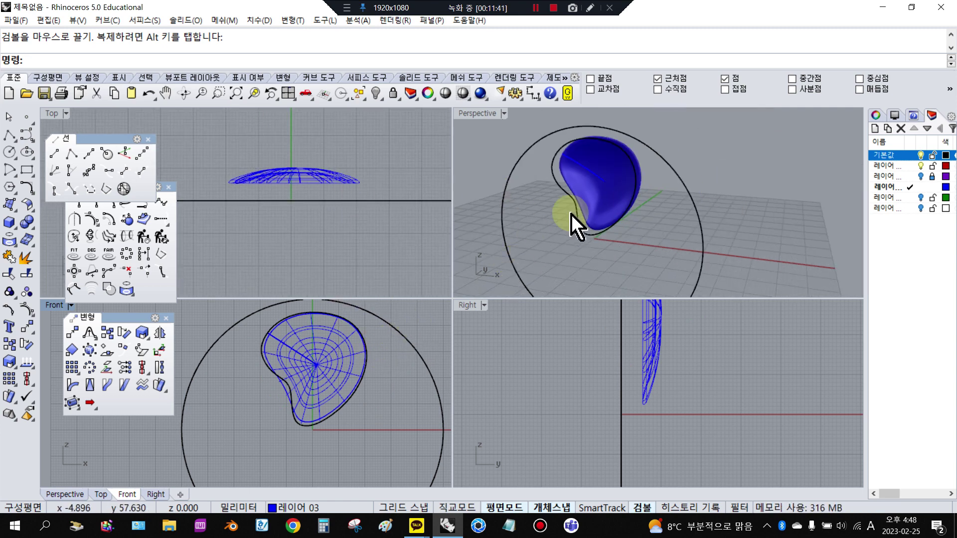
pyautogui.moveTo(573, 214); pyautogui.dragTo(750, 192, button='right')
pyautogui.click(749, 192)
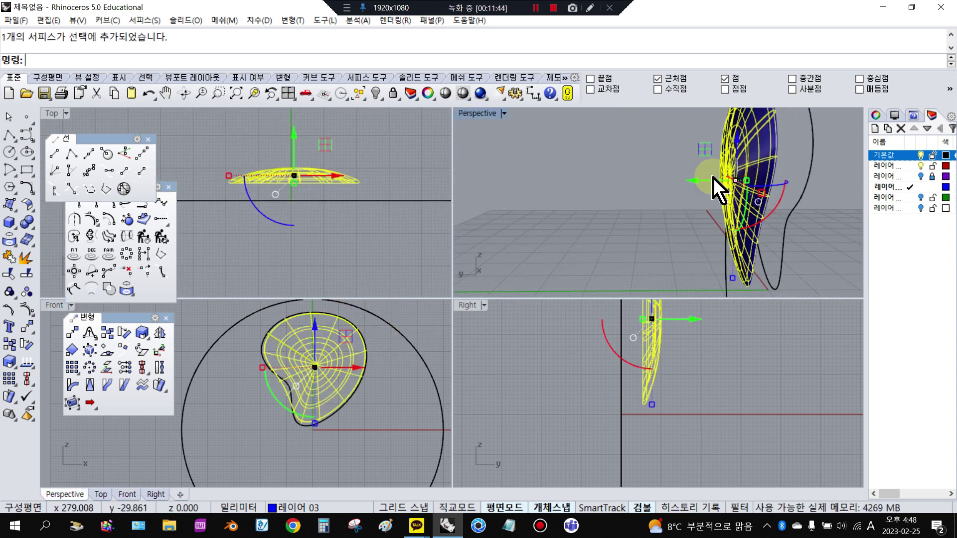
pyautogui.click(598, 164)
pyautogui.moveTo(598, 164); pyautogui.dragTo(658, 199, button='right')
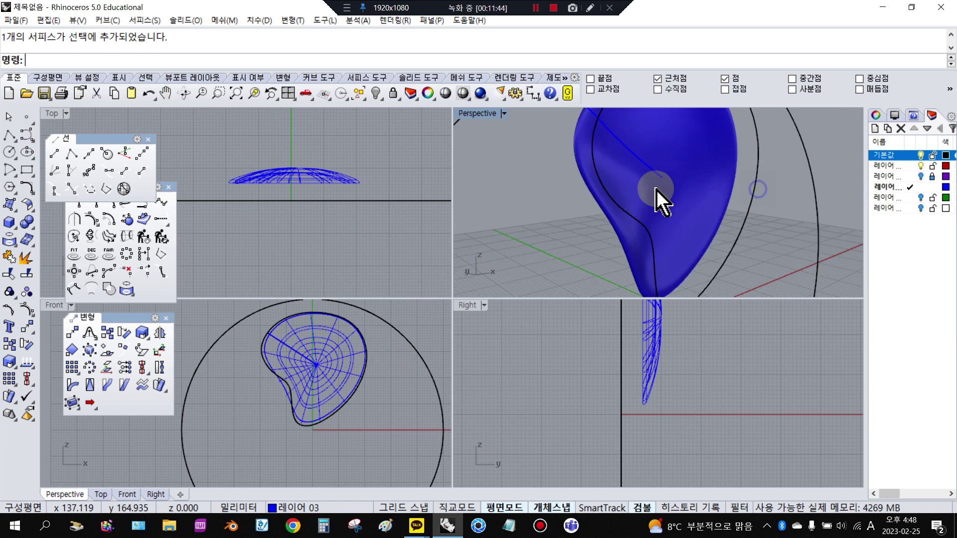
pyautogui.click(743, 239)
pyautogui.click(340, 445)
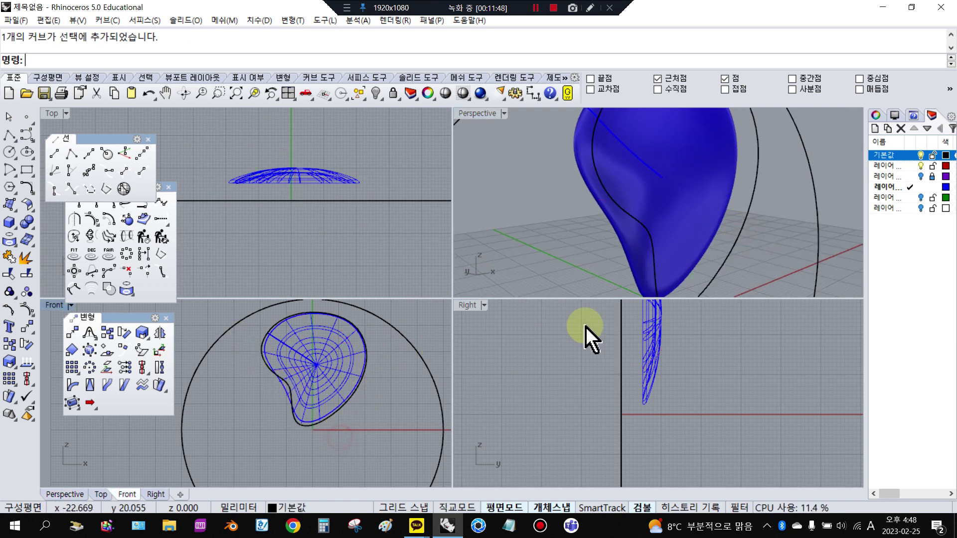
pyautogui.moveTo(628, 269); pyautogui.dragTo(567, 273, button='right')
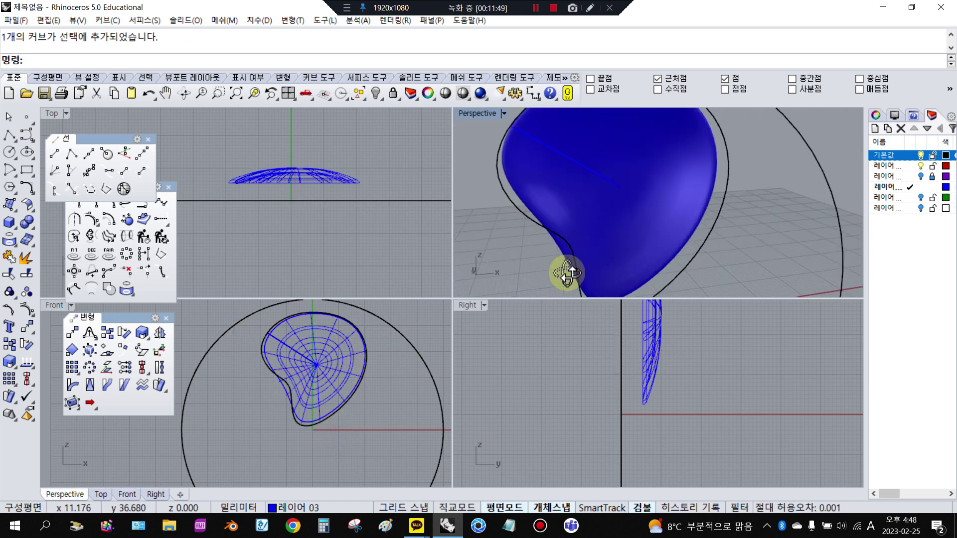
pyautogui.scroll(2, 299, 394)
# - Turn on the blade surface's control points for reshaping its concave edge in the Front view
pyautogui.click(306, 385)
pyautogui.click(28, 311)
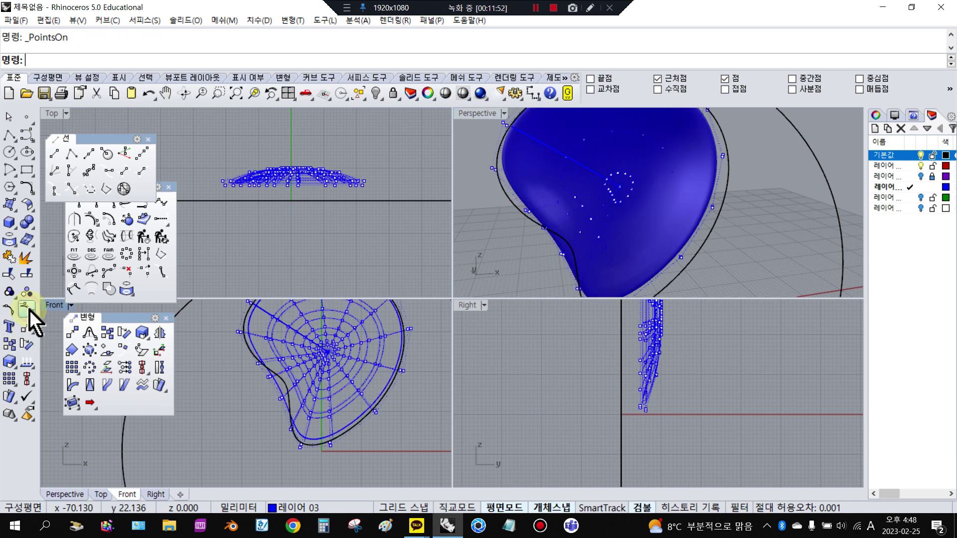
pyautogui.moveTo(560, 256); pyautogui.dragTo(585, 232, button='right')
pyautogui.scroll(5, 574, 215)
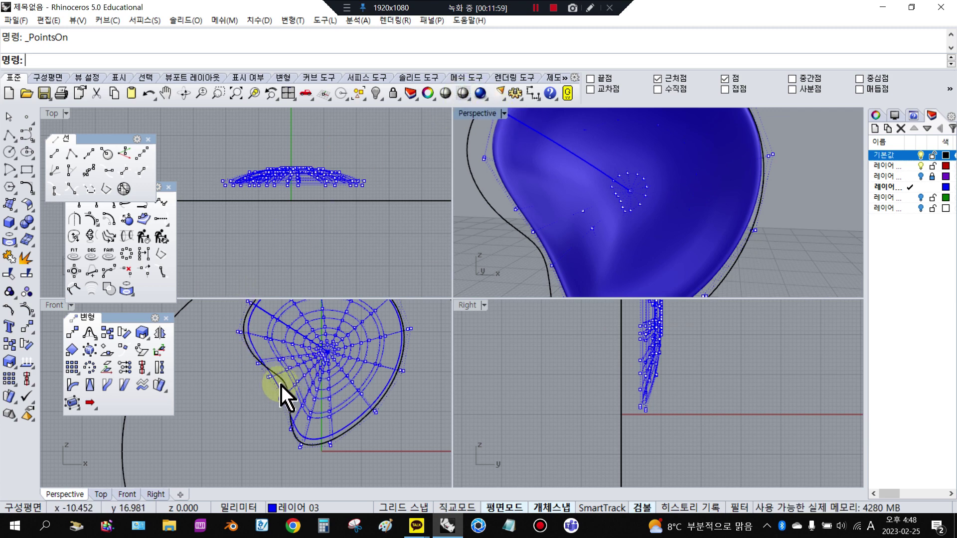
pyautogui.scroll(-3, 655, 220)
pyautogui.moveTo(655, 220); pyautogui.dragTo(680, 235, button='right')
pyautogui.scroll(4, 594, 217)
pyautogui.scroll(4, 286, 396)
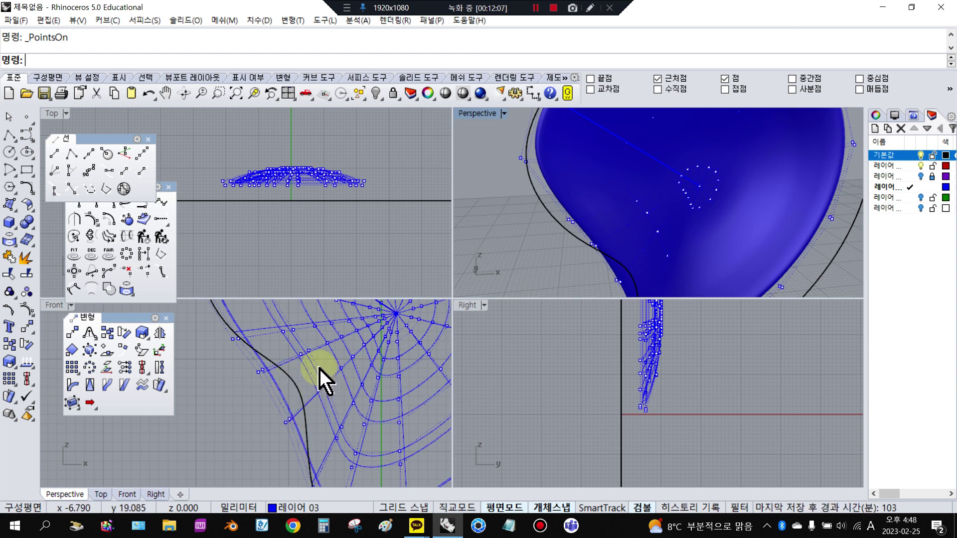
pyautogui.moveTo(319, 382); pyautogui.dragTo(292, 391, button='right')
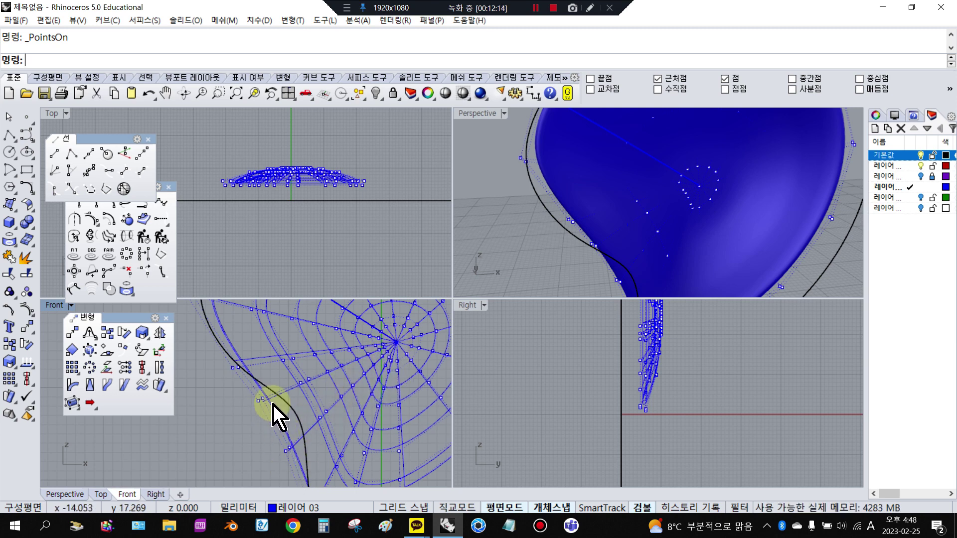
pyautogui.moveTo(278, 413); pyautogui.dragTo(324, 372, button='right')
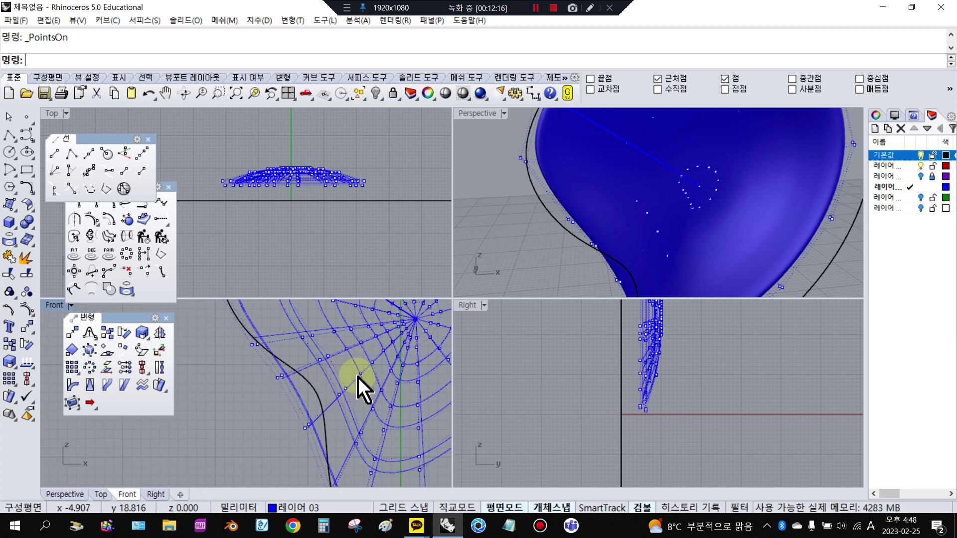
pyautogui.moveTo(247, 351); pyautogui.dragTo(349, 441)
pyautogui.press('Escape')
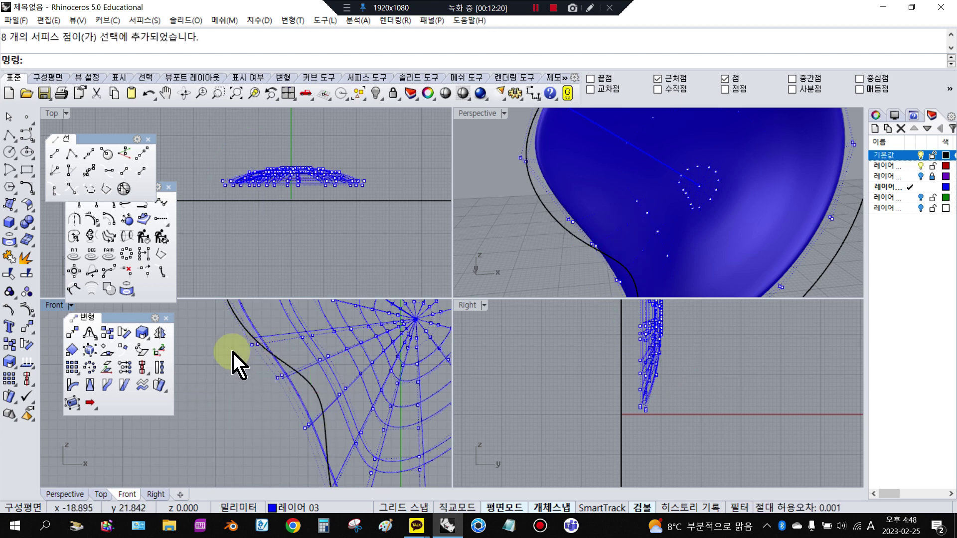
pyautogui.moveTo(245, 352); pyautogui.dragTo(335, 384)
pyautogui.rightClick(219, 393)
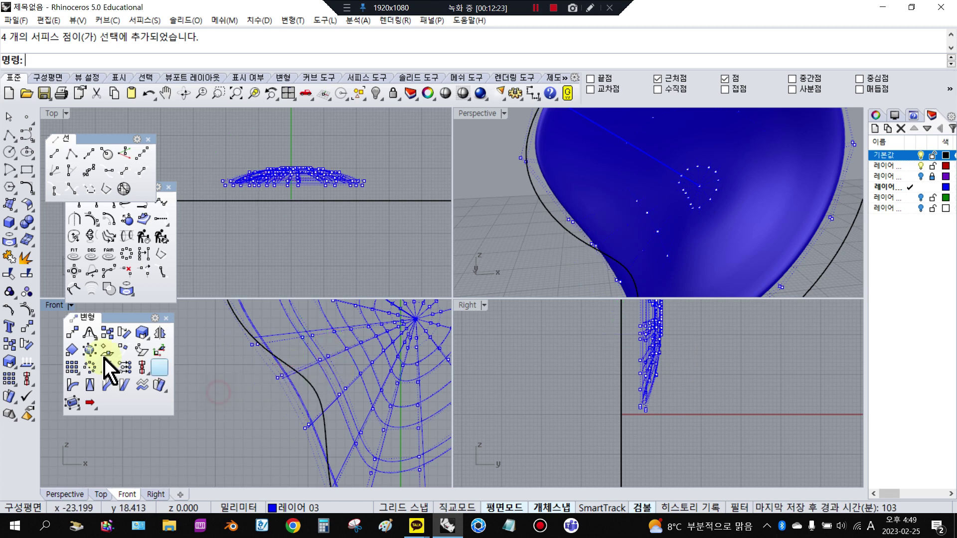
# - Scale the four selected control points at the middle of the blade's concave edge inward in 2D onto the black outline in the Front view
pyautogui.click(8, 362)
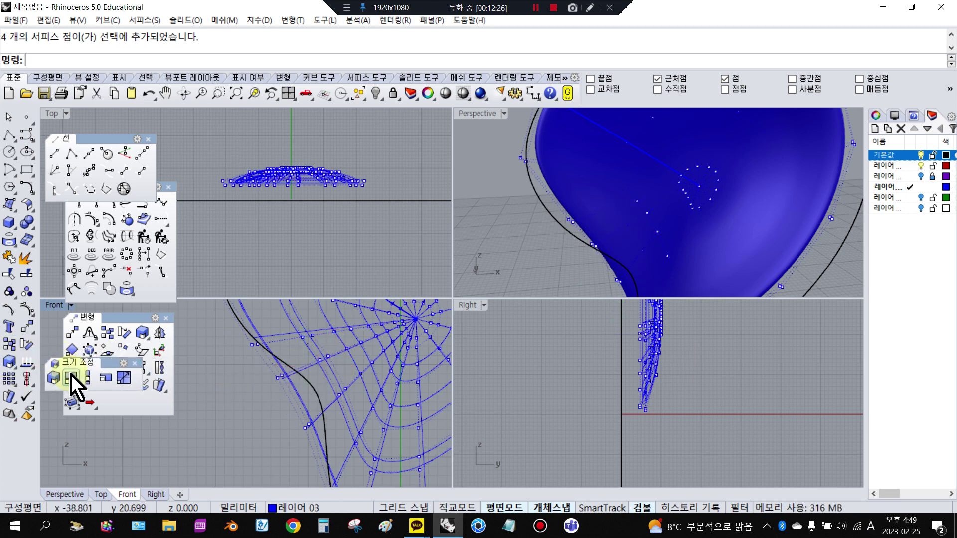
pyautogui.click(71, 378)
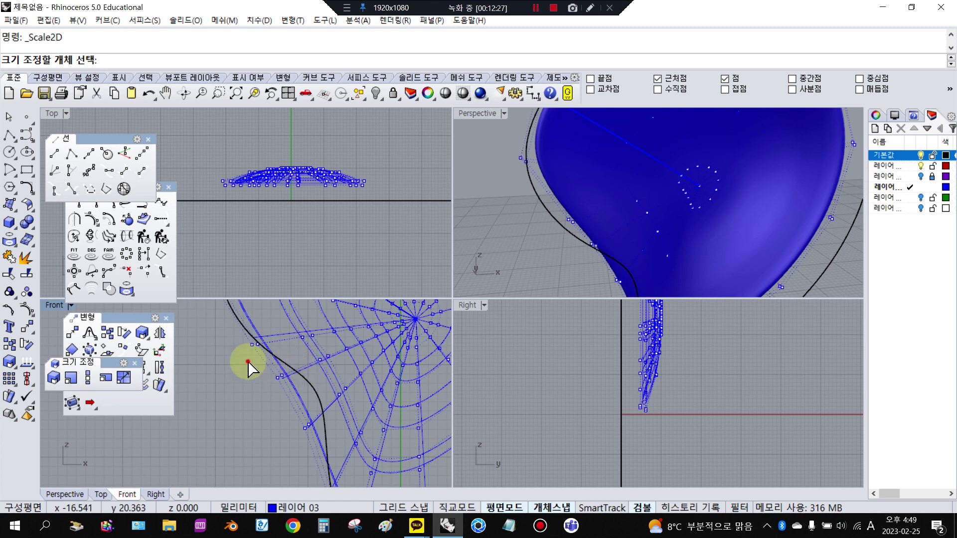
pyautogui.click(299, 375)
pyautogui.scroll(2, 305, 351)
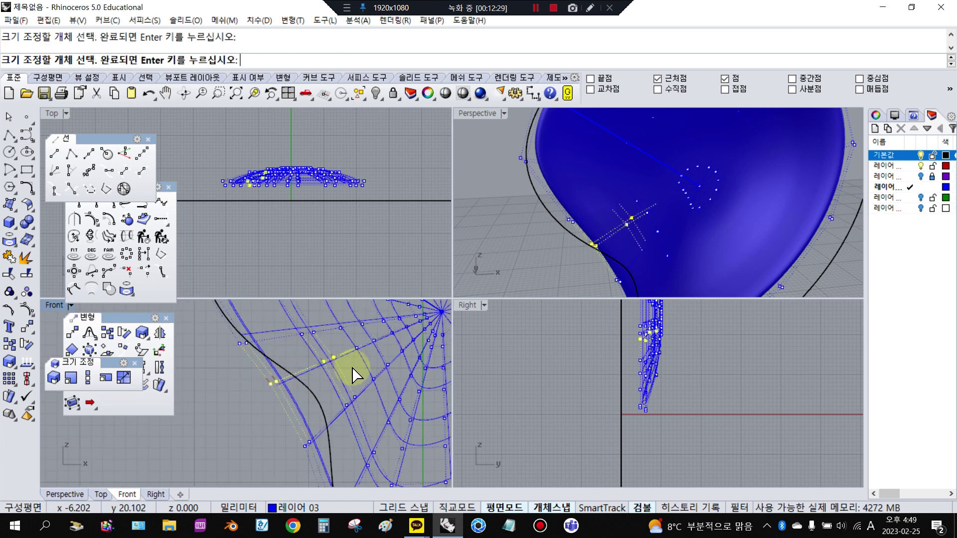
pyautogui.press('Return')
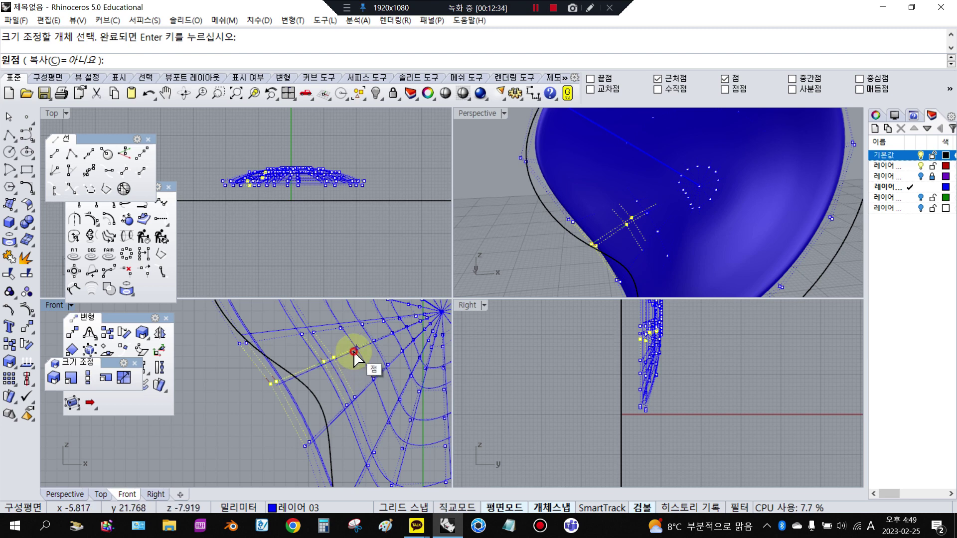
pyautogui.click(354, 352)
pyautogui.click(205, 444)
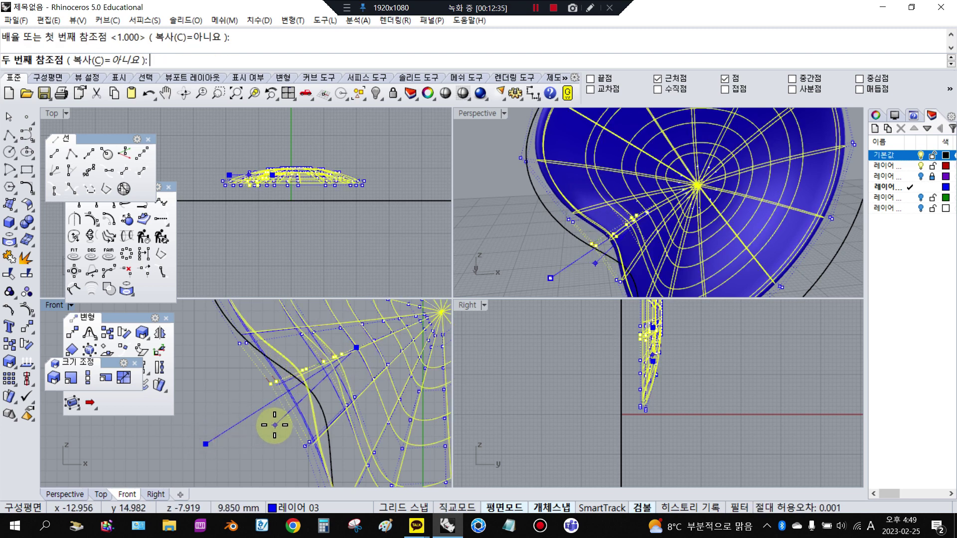
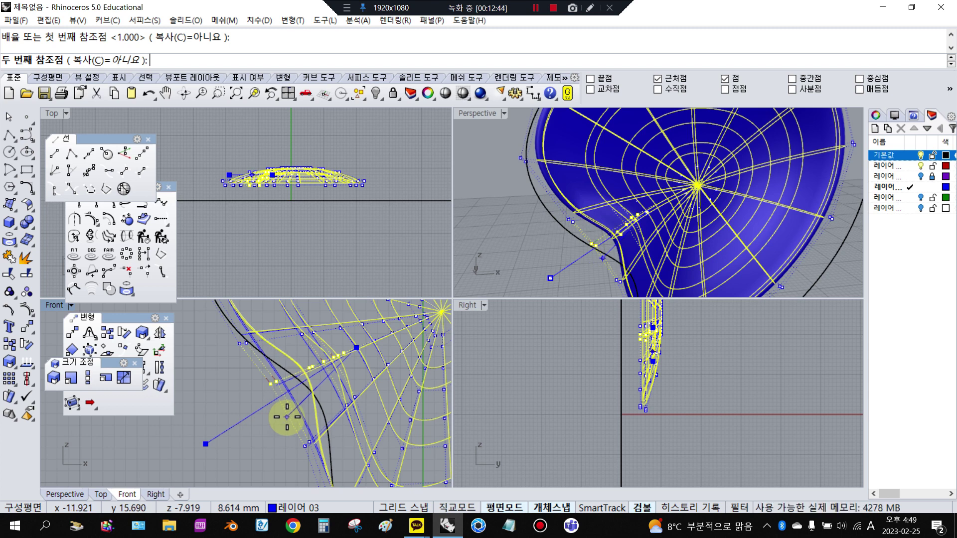
pyautogui.click(256, 434)
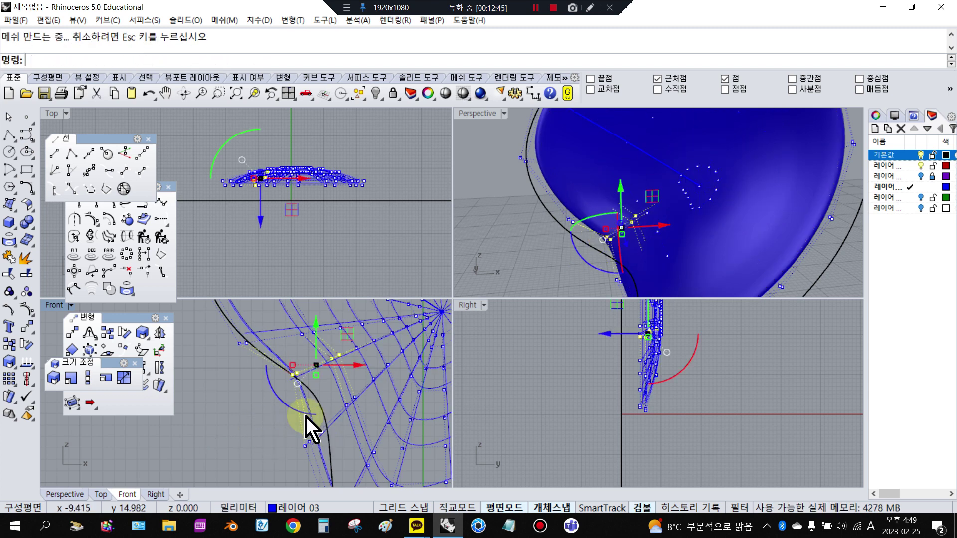
pyautogui.press('Escape')
# - Scale the next lower pair of control points on the concave edge inward in 2D so the surface follows the black outline
pyautogui.moveTo(357, 449); pyautogui.dragTo(336, 427, button='right')
pyautogui.rightClick(329, 401)
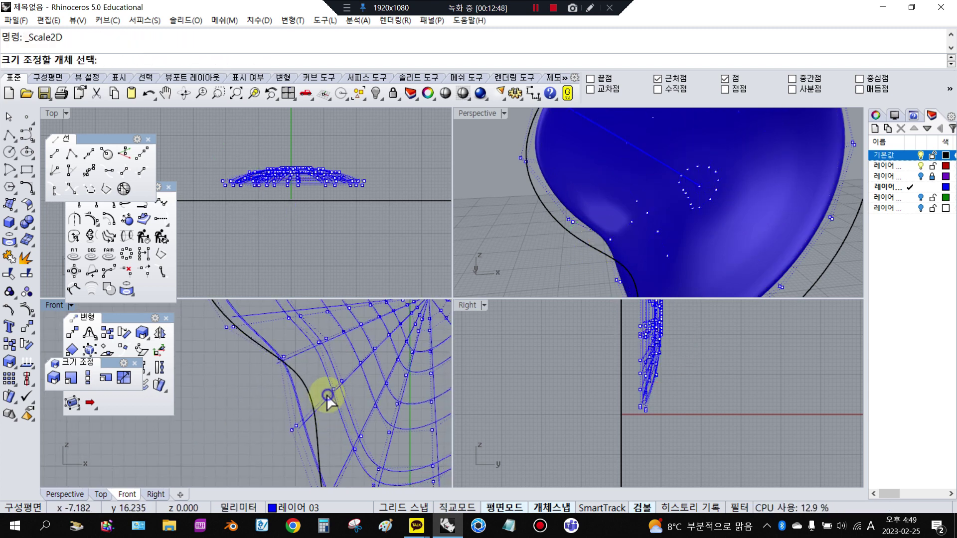
pyautogui.moveTo(310, 441); pyautogui.dragTo(317, 408)
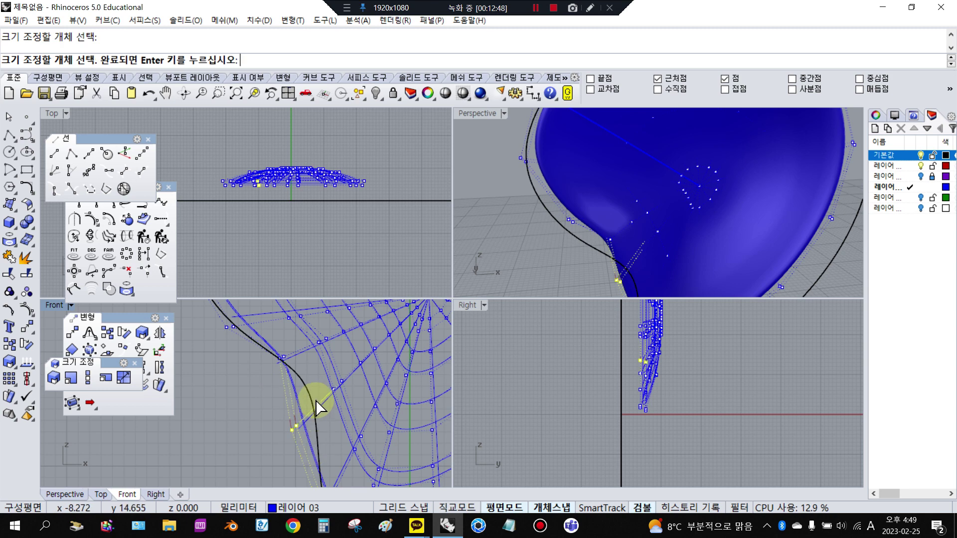
pyautogui.rightClick(357, 410)
pyautogui.click(360, 364)
pyautogui.click(211, 430)
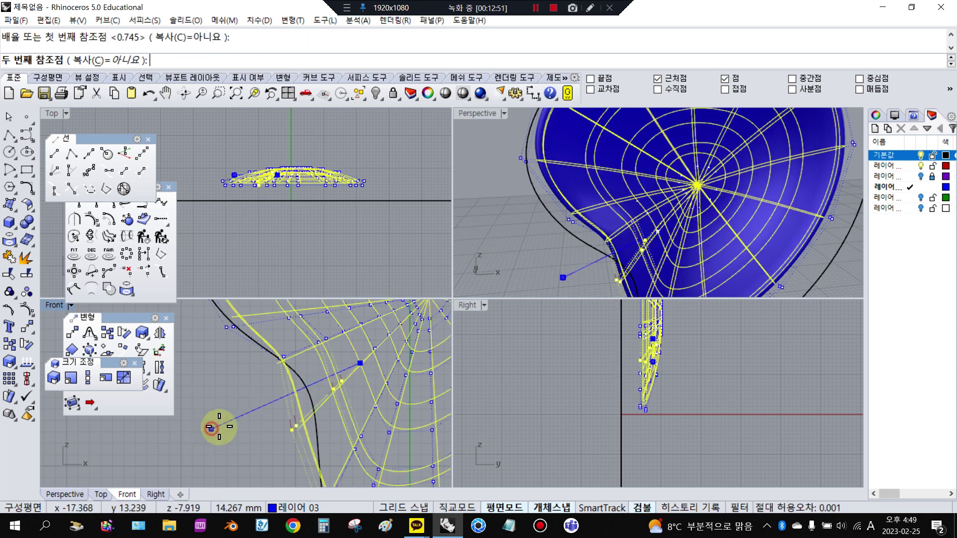
pyautogui.click(254, 406)
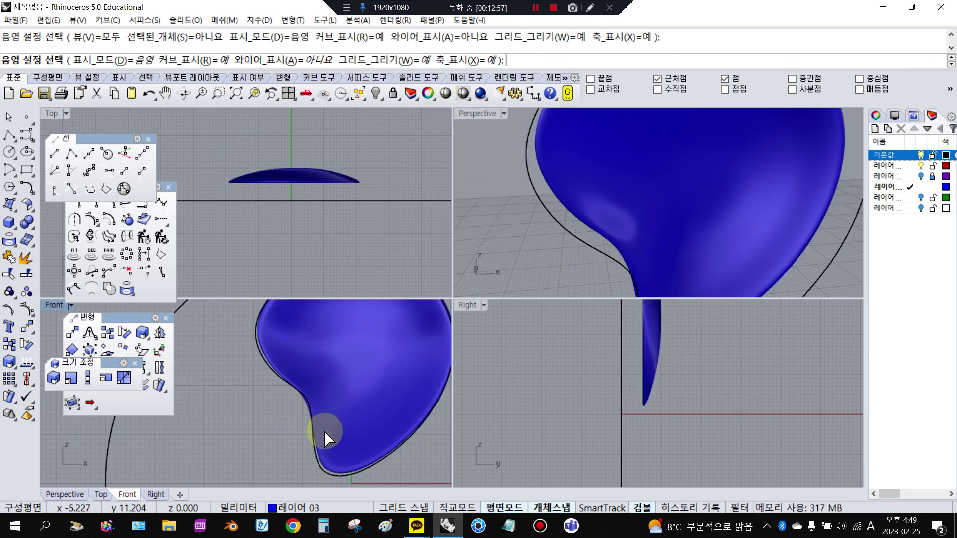
# - Check the reshaped blade against its outline, delete the black blade outline curve and turn off the surface's control points
pyautogui.scroll(-5, 323, 436)
pyautogui.scroll(-2, 625, 232)
pyautogui.moveTo(745, 206); pyautogui.dragTo(555, 234)
pyautogui.scroll(5, 331, 445)
pyautogui.scroll(-3, 327, 423)
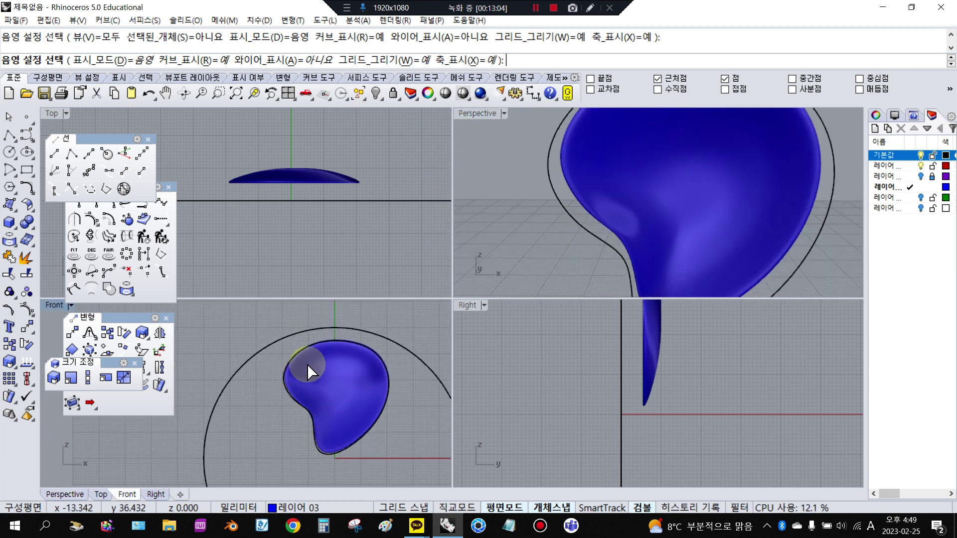
pyautogui.scroll(4, 304, 395)
pyautogui.moveTo(689, 211); pyautogui.dragTo(588, 206, button='right')
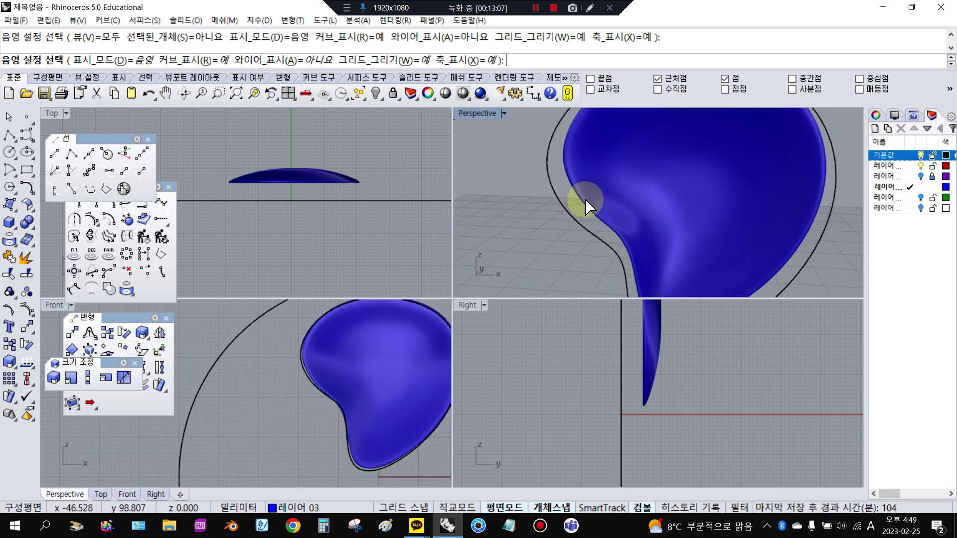
pyautogui.click(554, 209)
pyautogui.scroll(-3, 560, 219)
pyautogui.scroll(2, 548, 234)
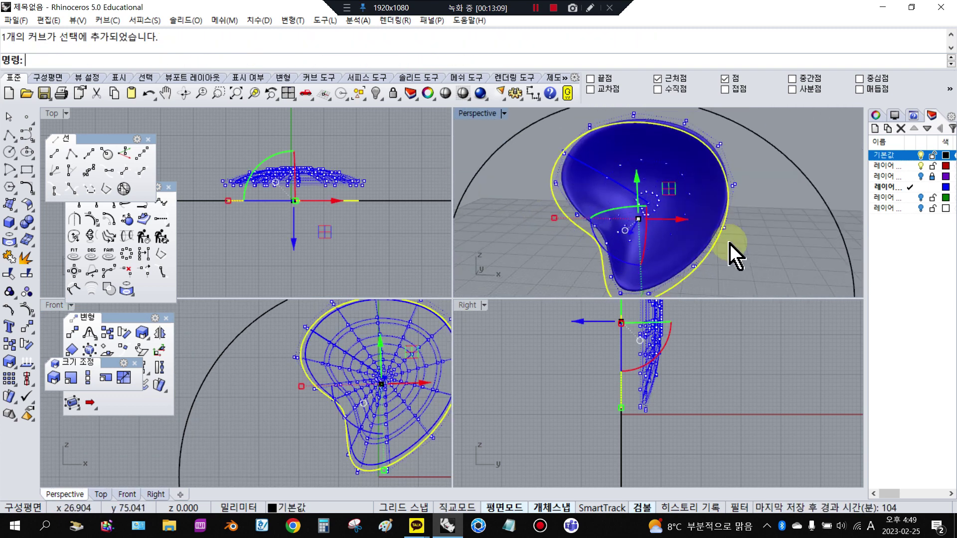
pyautogui.press('Delete')
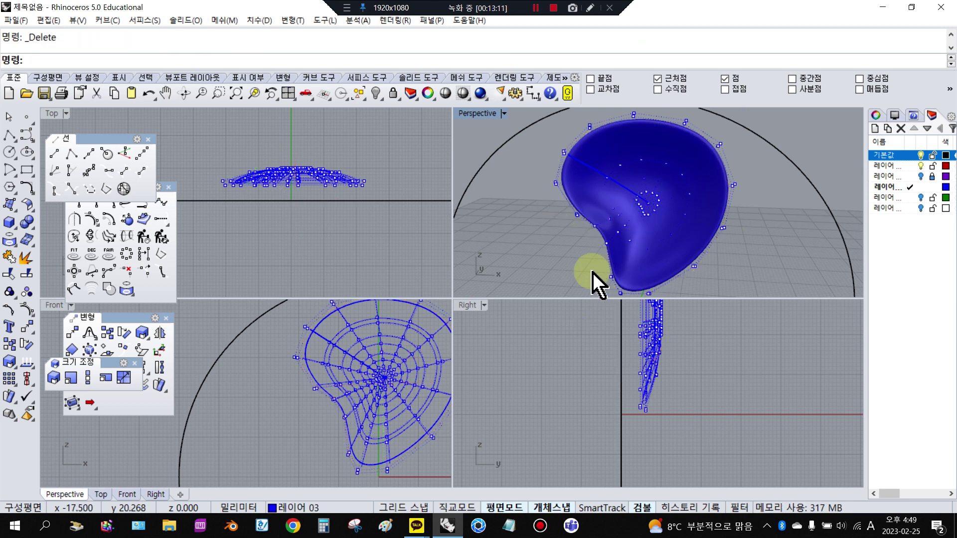
pyautogui.press('Escape')
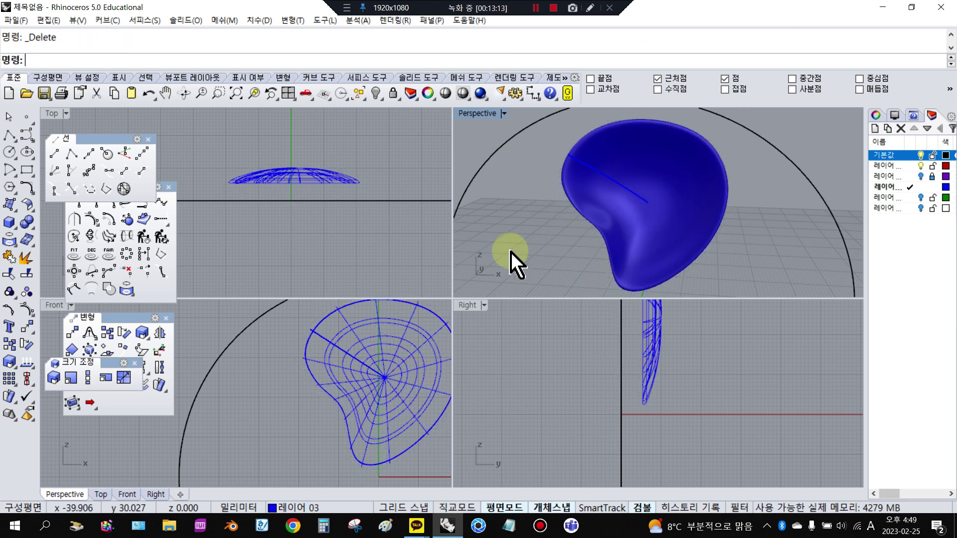
# - Move the blade surface across the black circle's plane in the Top view and tilt it slightly counterclockwise
pyautogui.click(305, 177)
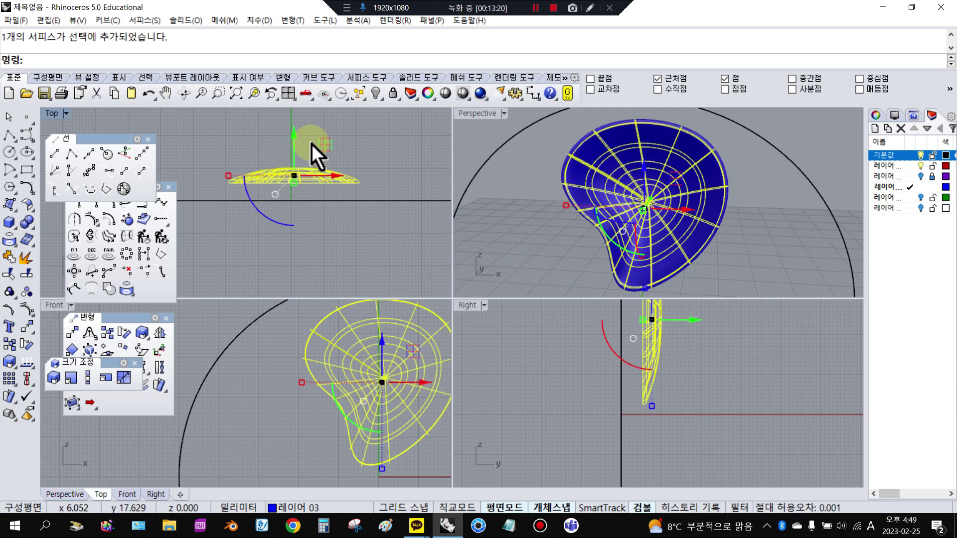
pyautogui.moveTo(299, 150); pyautogui.dragTo(288, 187)
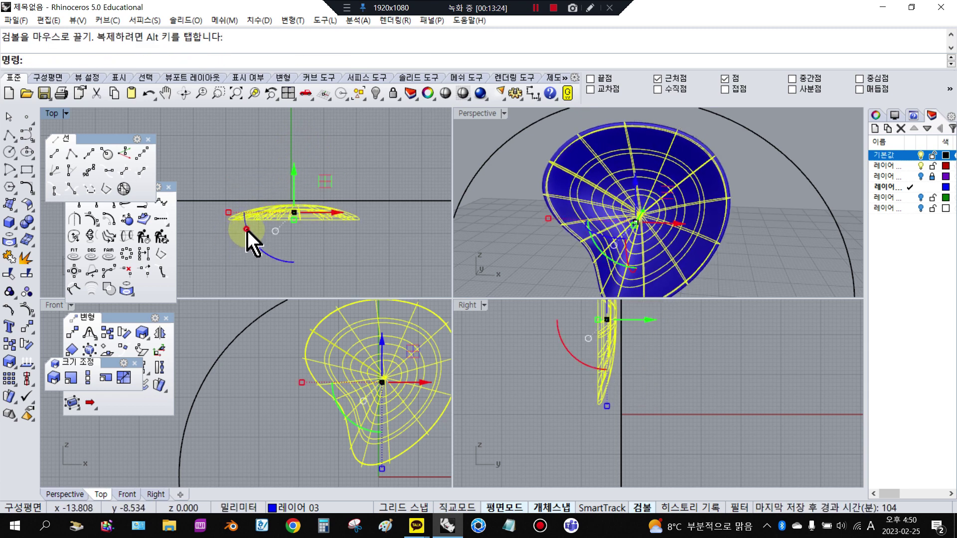
pyautogui.moveTo(247, 230); pyautogui.dragTo(251, 239)
# - Try a polar array of the blade about the origin in the Front view with 3 items over 360 degrees, and undo it
pyautogui.scroll(-3, 314, 376)
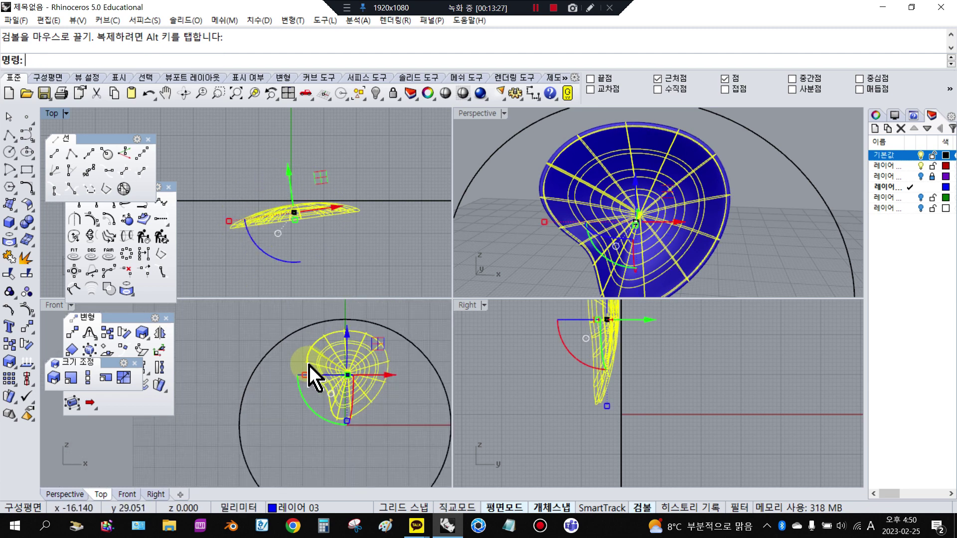
pyautogui.click(46, 311)
pyautogui.click(9, 381)
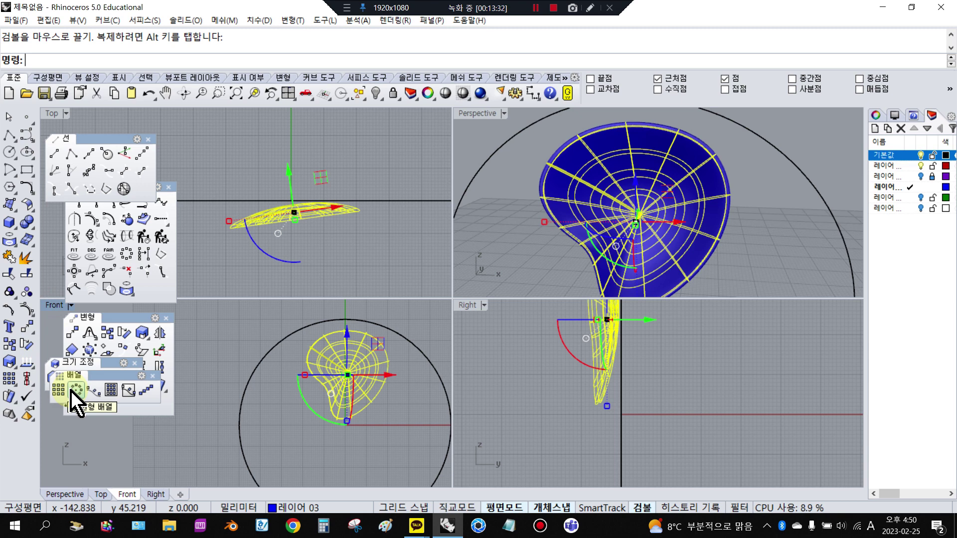
pyautogui.click(73, 392)
pyautogui.write('0')
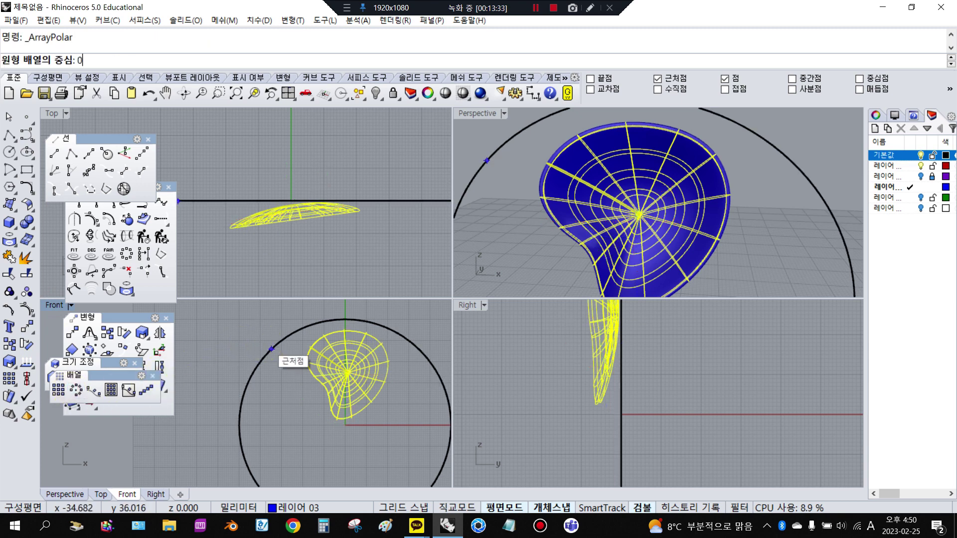
pyautogui.press('Return')
pyautogui.write('3')
pyautogui.press('Return')
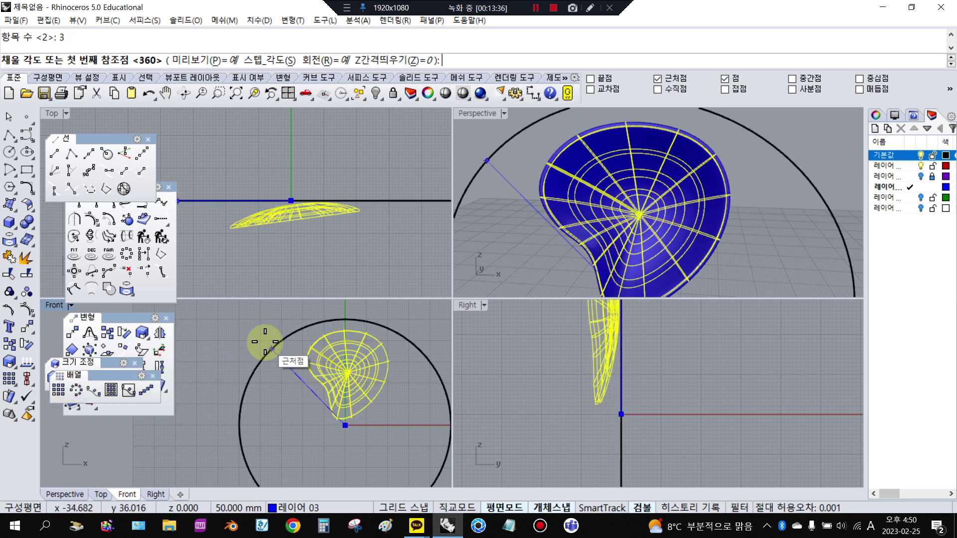
pyautogui.press('Return')
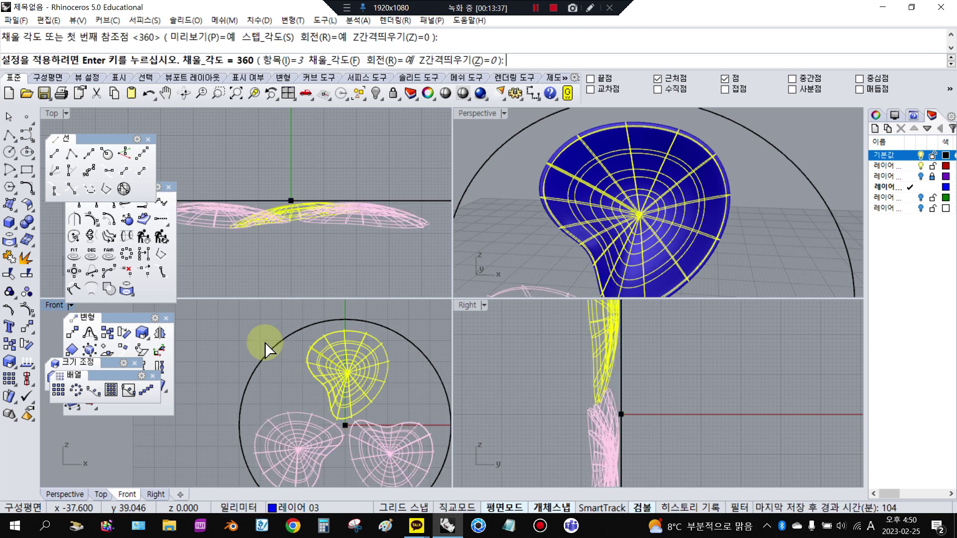
pyautogui.rightClick(266, 350)
pyautogui.click(254, 342)
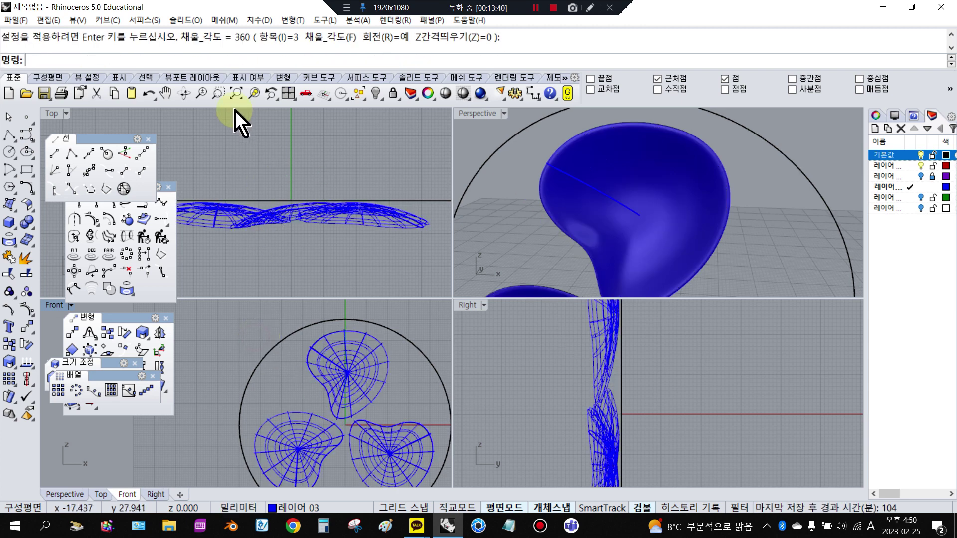
pyautogui.click(149, 93)
pyautogui.click(355, 357)
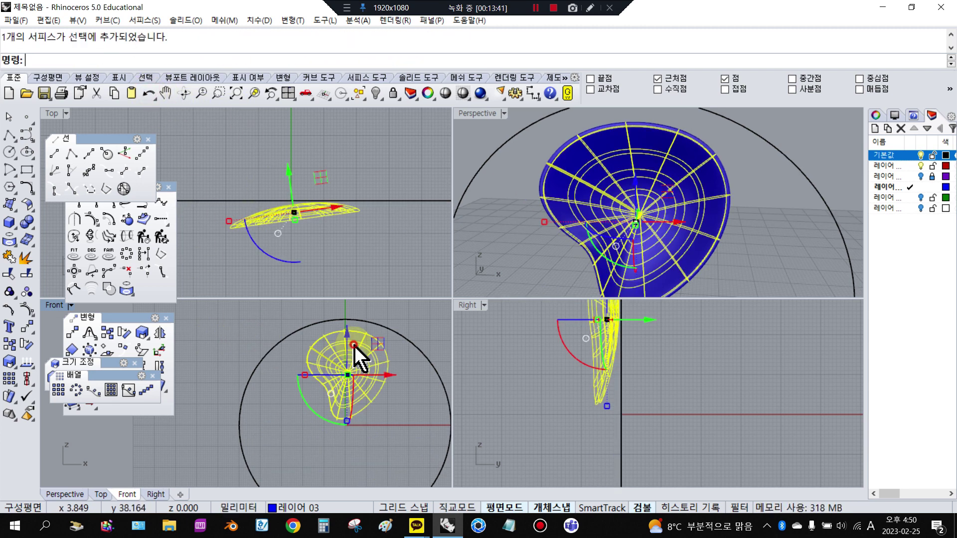
pyautogui.rightClick(278, 357)
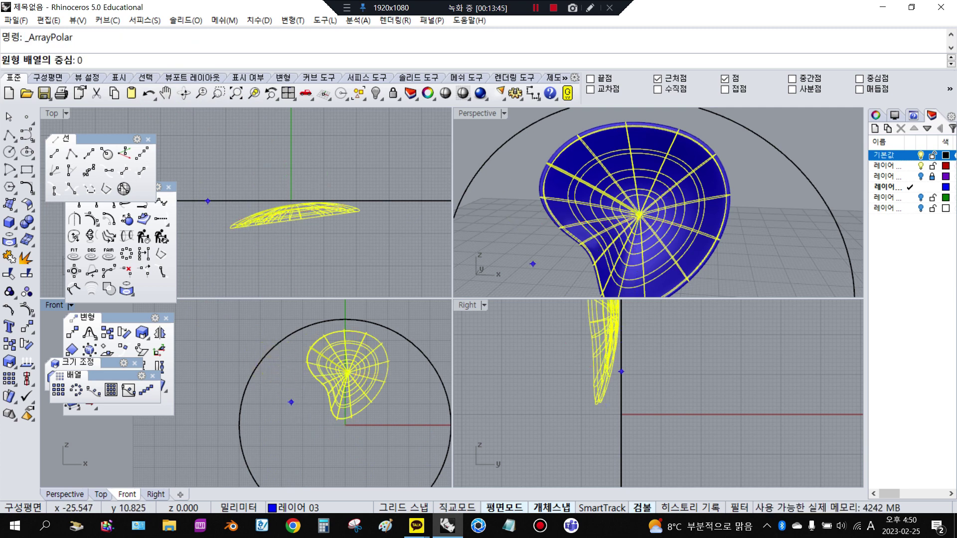
pyautogui.rightClick(291, 402)
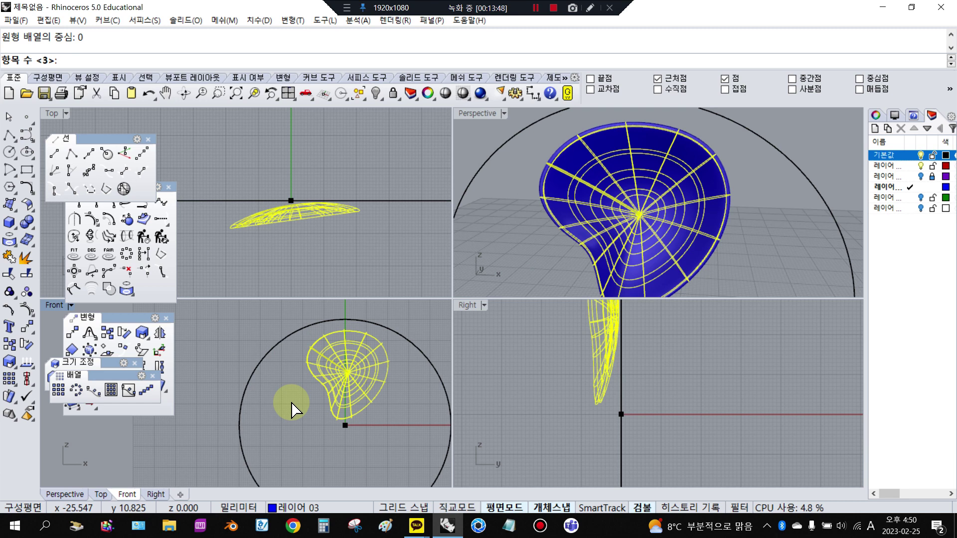
pyautogui.rightClick(291, 402)
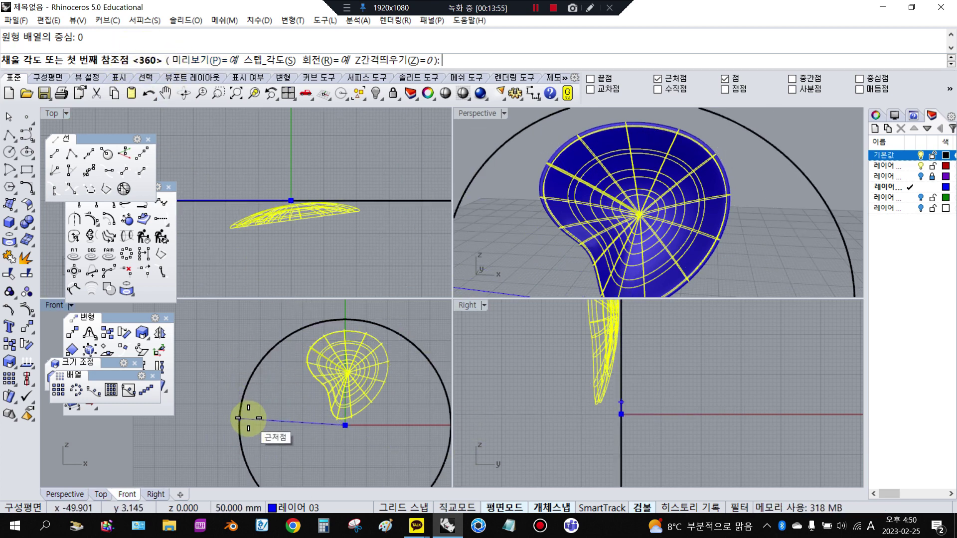
pyautogui.write('123')
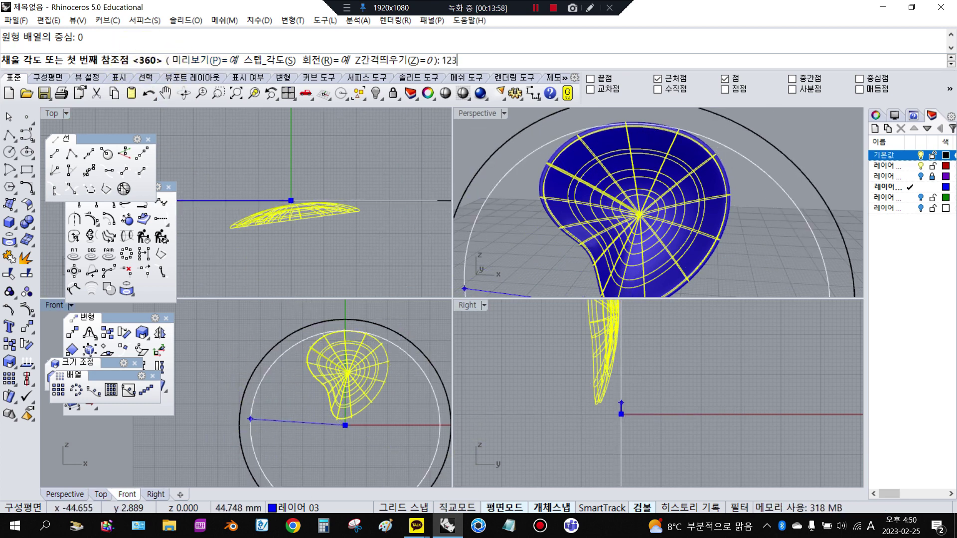
pyautogui.write('5')
pyautogui.click(250, 420)
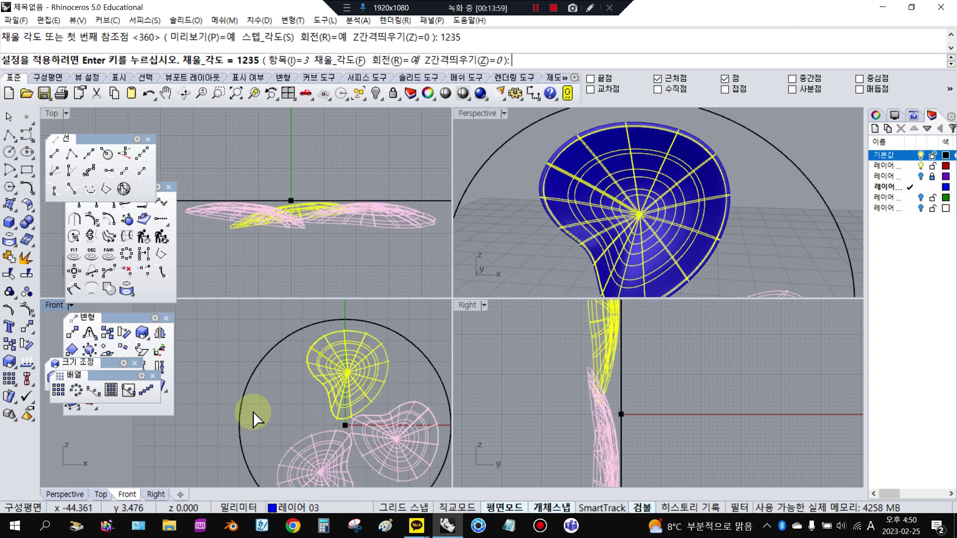
pyautogui.scroll(-3, 254, 420)
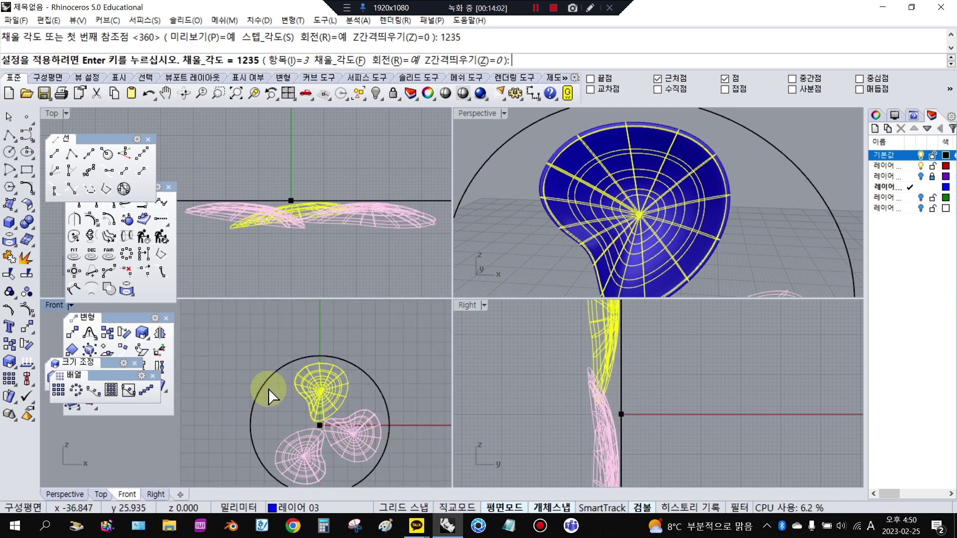
pyautogui.press('Escape')
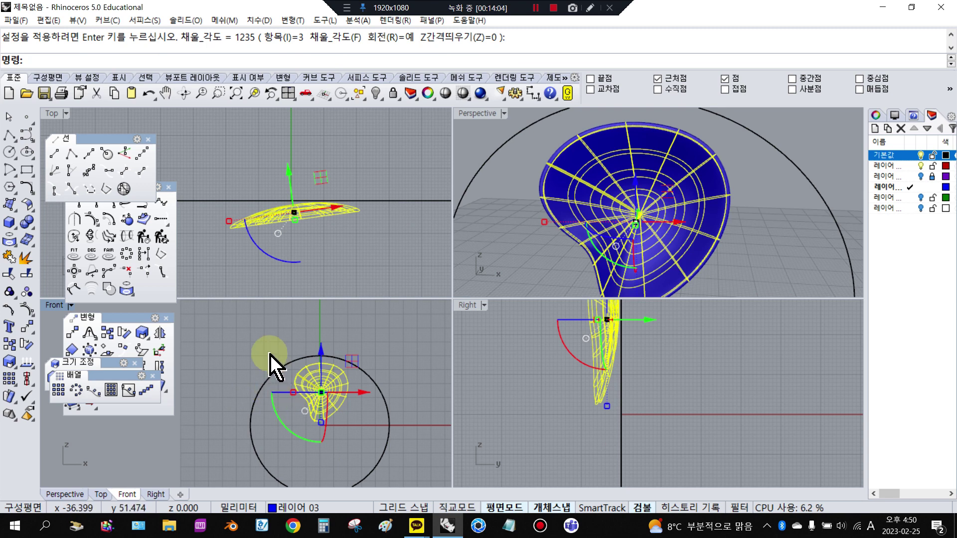
# - Polar-array the blade surface about the origin in the Front view with 3 items and a 360-degree fill angle
pyautogui.press('Return')
pyautogui.write('0')
pyautogui.rightClick(257, 342)
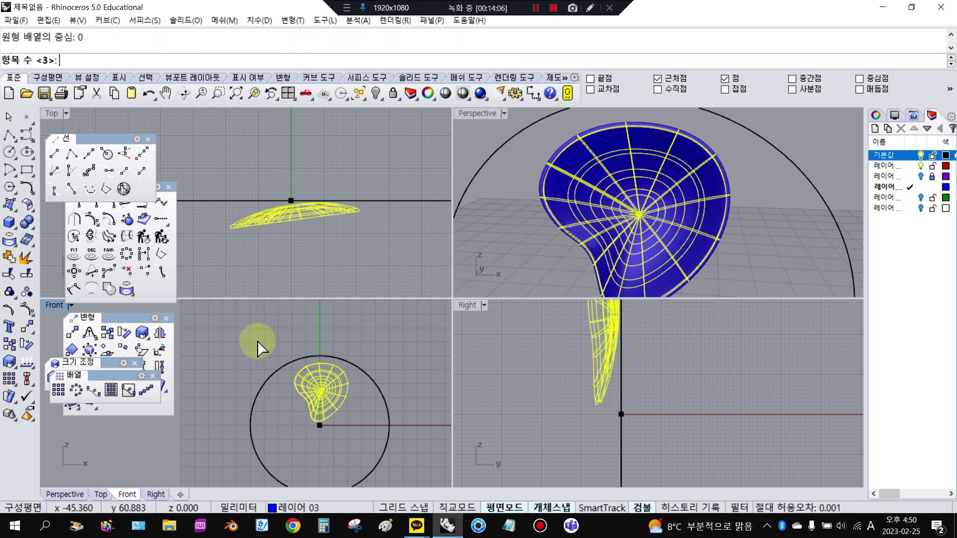
pyautogui.rightClick(257, 342)
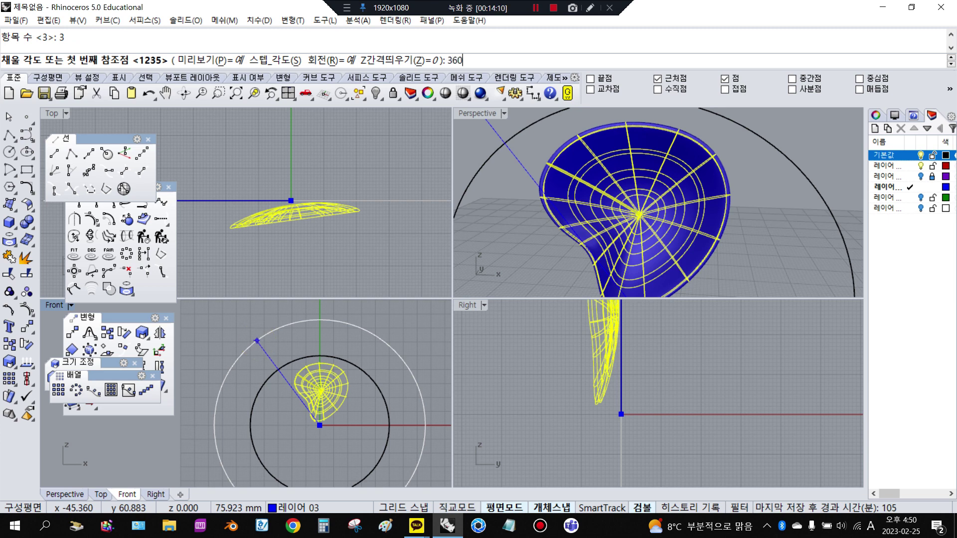
pyautogui.rightClick(258, 342)
pyautogui.rightClick(258, 342)
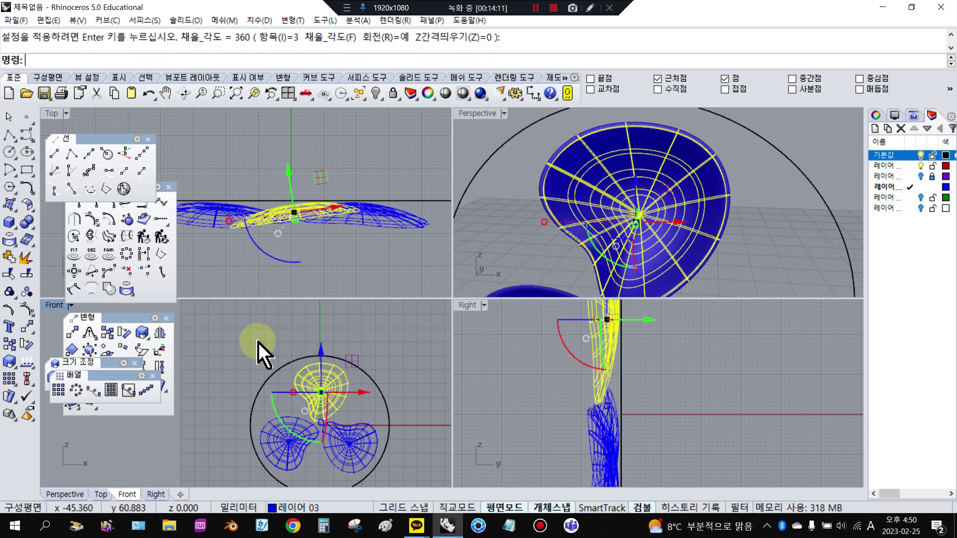
# - Deselect the blade and examine the three arrayed blades shaded and from an angle in the Perspective view
pyautogui.click(258, 342)
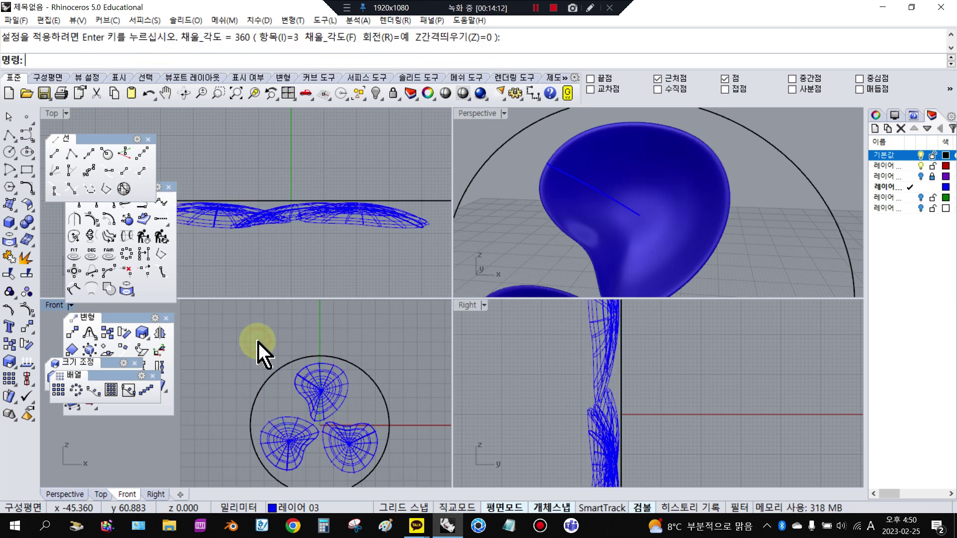
pyautogui.click(445, 93)
pyautogui.scroll(-5, 695, 167)
pyautogui.scroll(2, 526, 193)
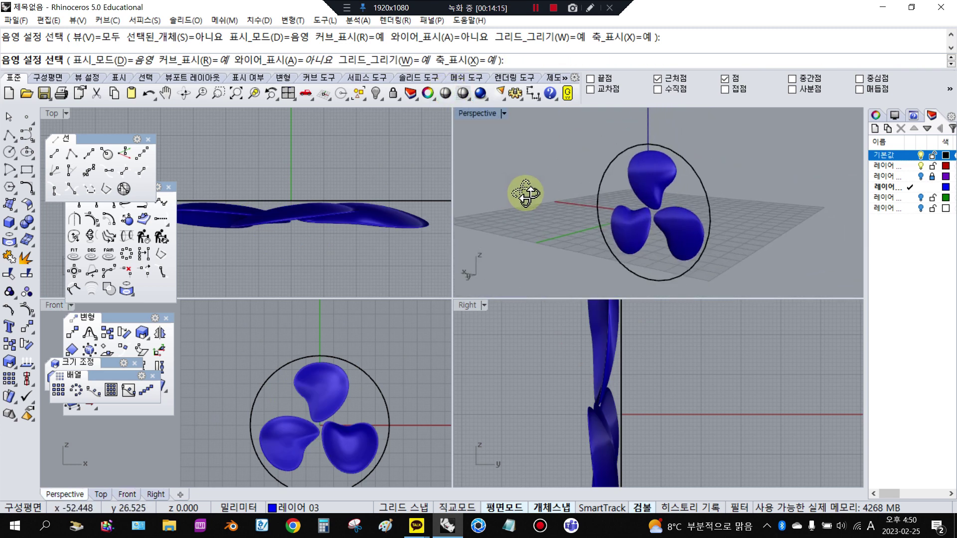
pyautogui.moveTo(526, 193); pyautogui.dragTo(580, 198, button='right')
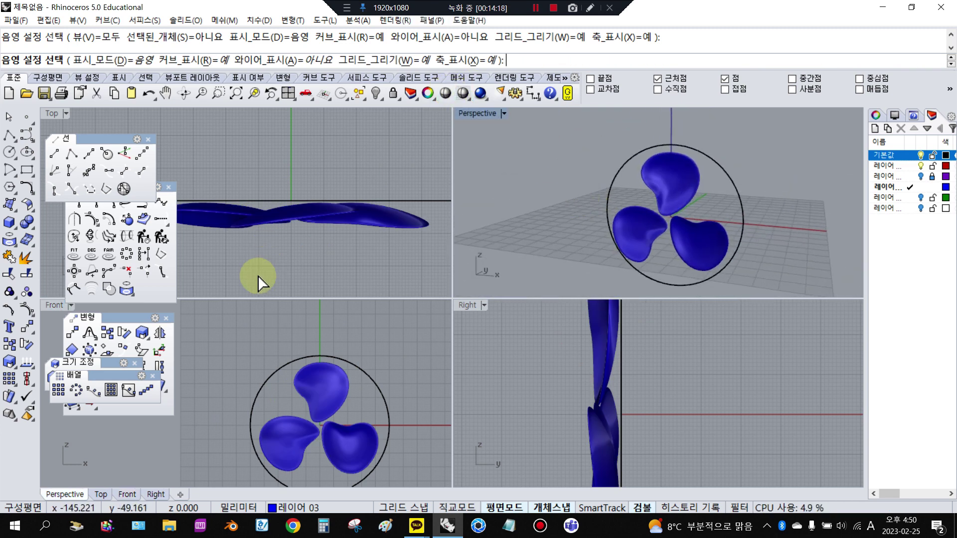
pyautogui.click(295, 342)
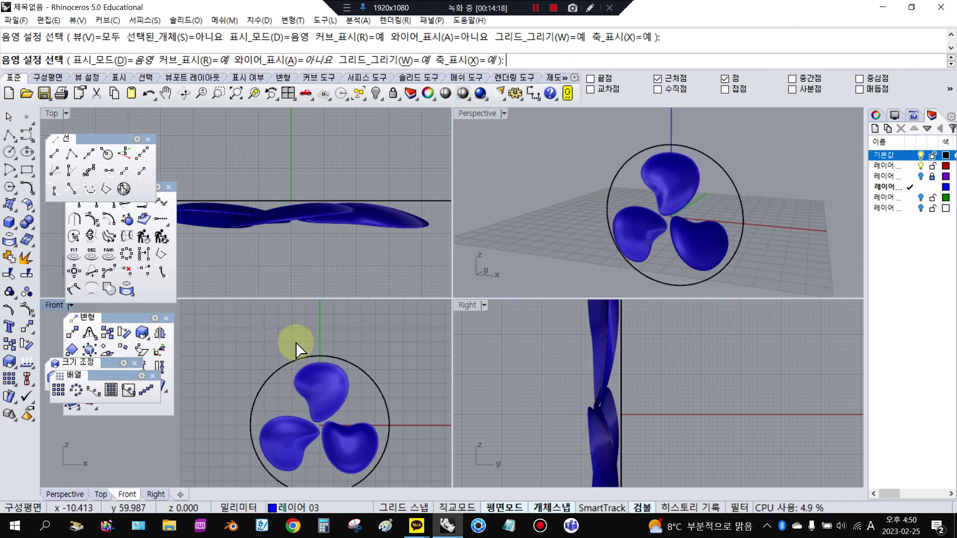
# - Create a hub sphere centred on the origin with a diameter of about 14.6 mm in the Front view
pyautogui.click(7, 227)
pyautogui.click(63, 229)
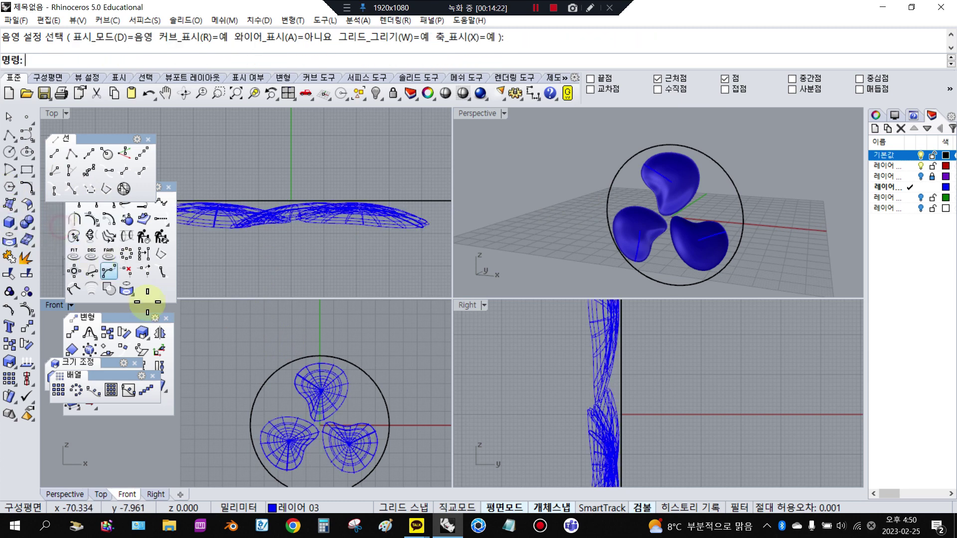
pyautogui.write('0')
pyautogui.press('Return')
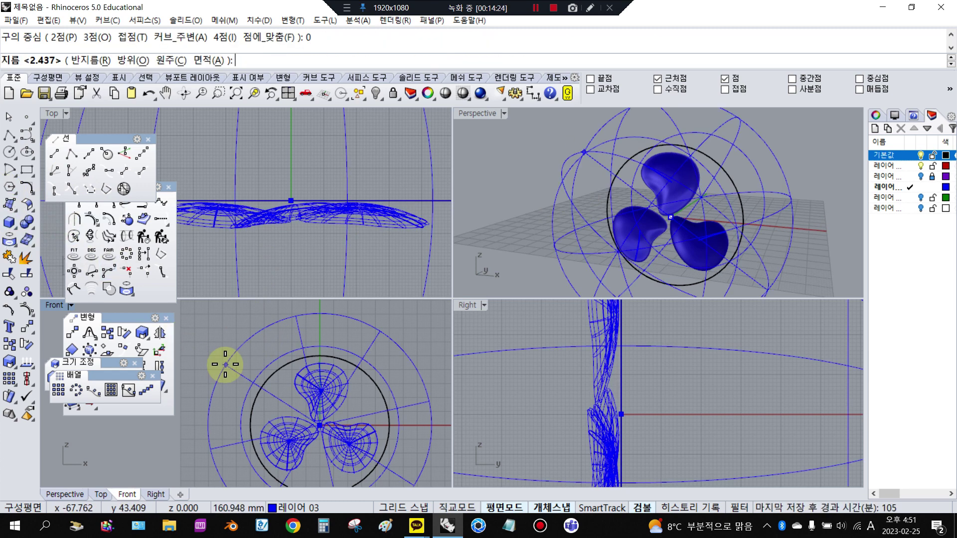
pyautogui.scroll(5, 374, 424)
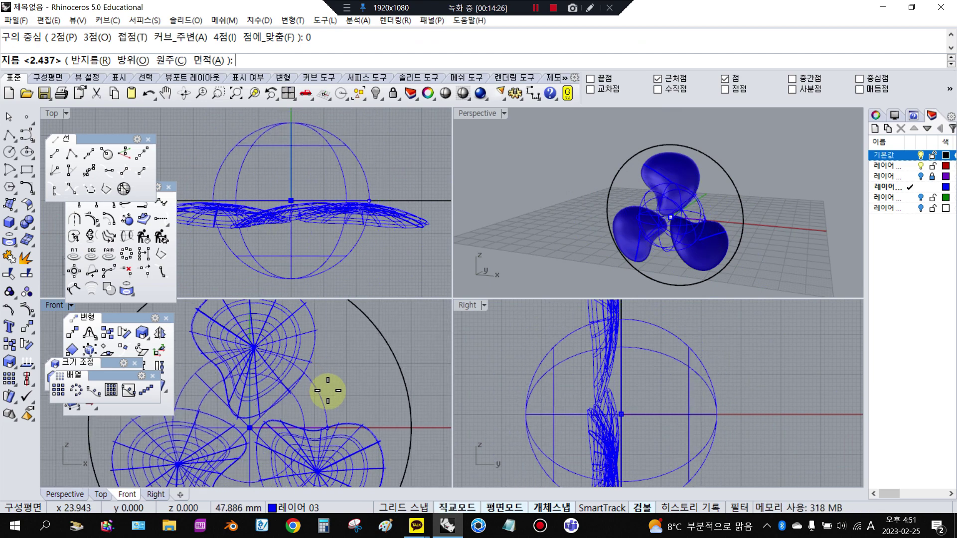
pyautogui.scroll(5, 299, 399)
pyautogui.scroll(3, 372, 389)
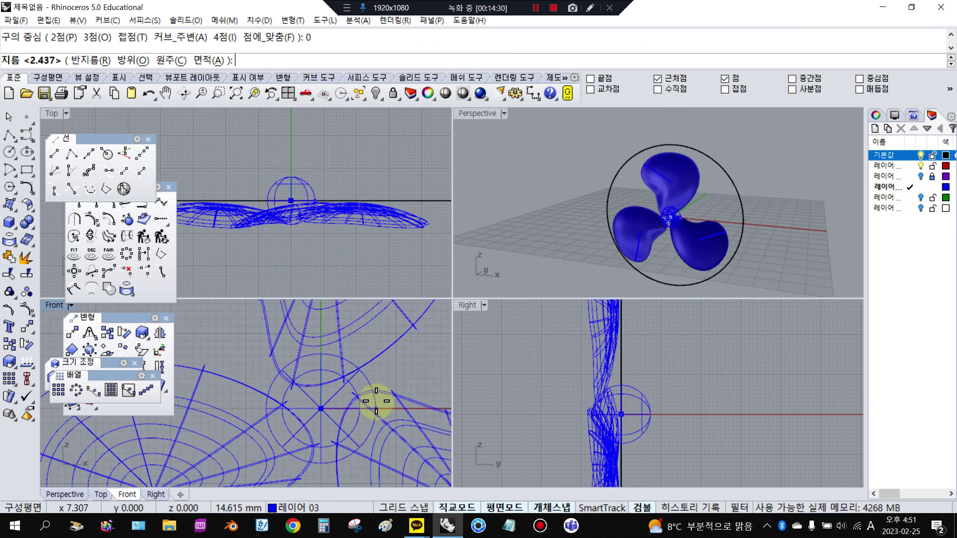
pyautogui.click(376, 402)
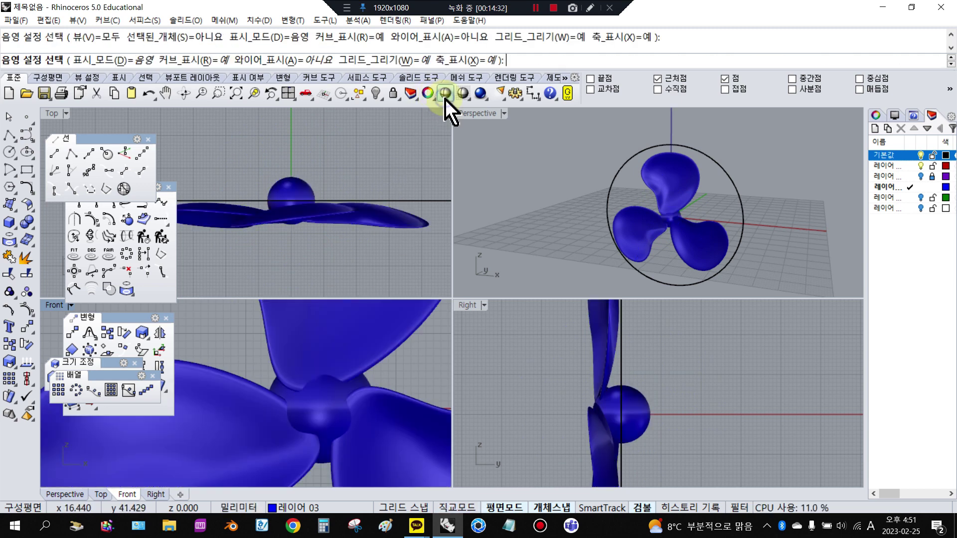
# - Move the hub sphere in the Top view along negative Y onto the blades' centre, and check it shaded in the other views
pyautogui.click(290, 172)
pyautogui.moveTo(291, 165); pyautogui.dragTo(291, 181)
pyautogui.rightClick(381, 163)
pyautogui.scroll(-8, 333, 384)
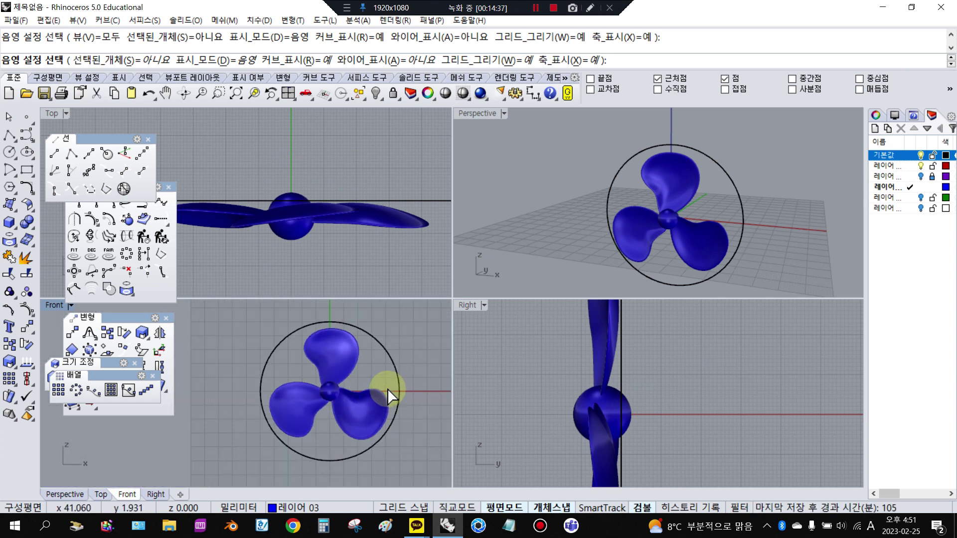
pyautogui.click(495, 267)
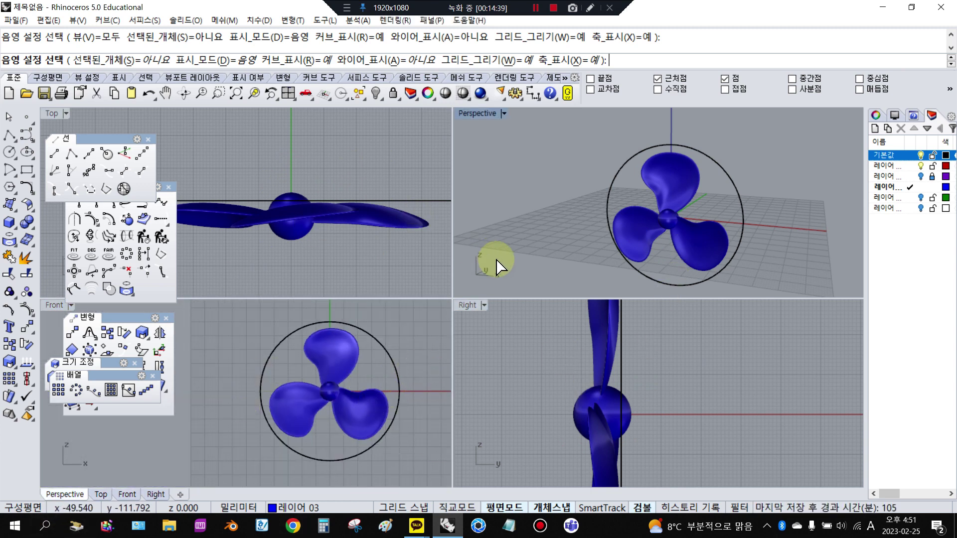
pyautogui.click(605, 381)
pyautogui.scroll(-5, 609, 388)
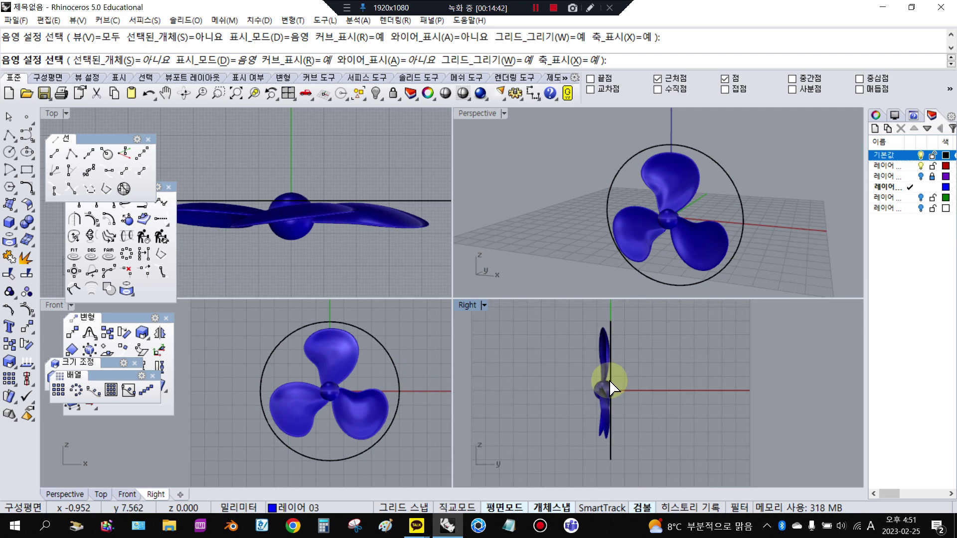
pyautogui.rightClick(558, 377)
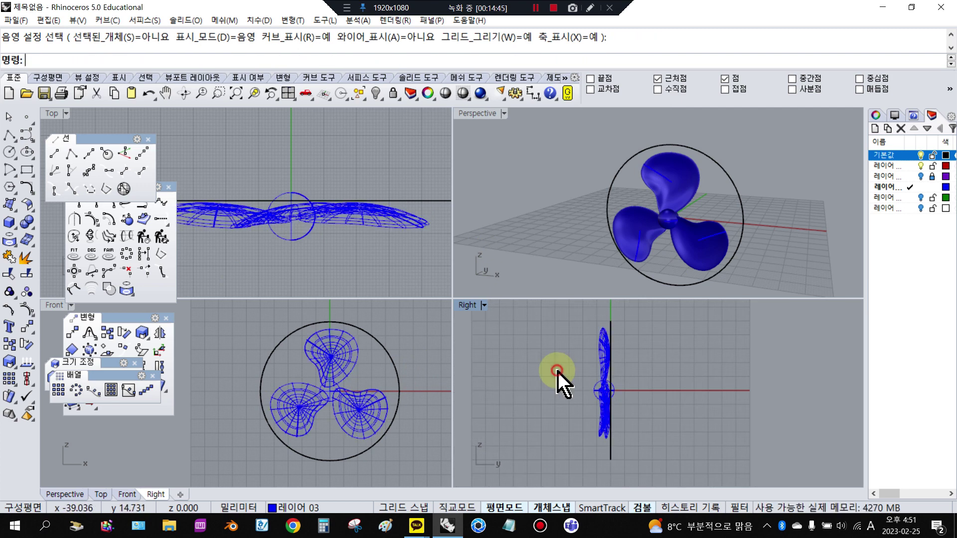
# - Make the red layer 레이어 01 current, hide the blue blade layer and rename it 프로펠러
pyautogui.click(912, 166)
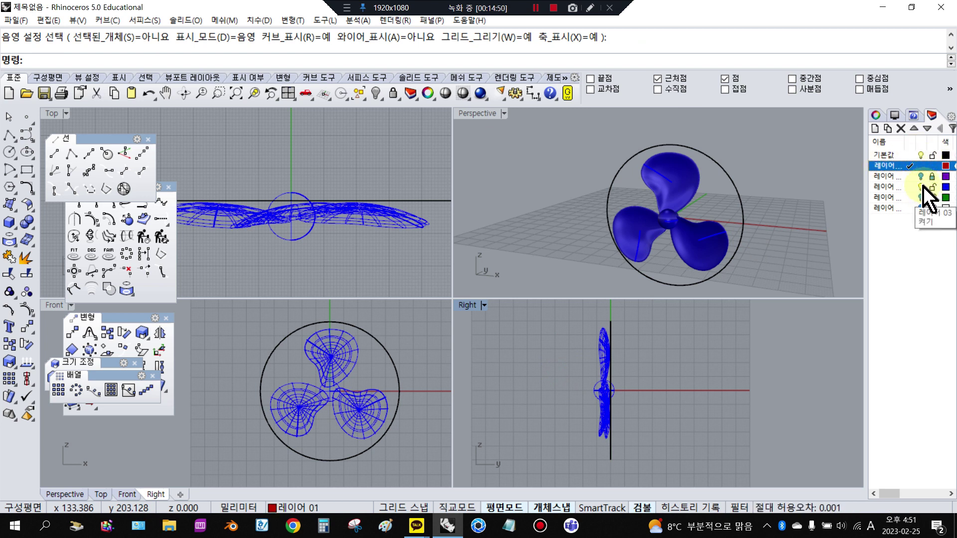
pyautogui.click(921, 187)
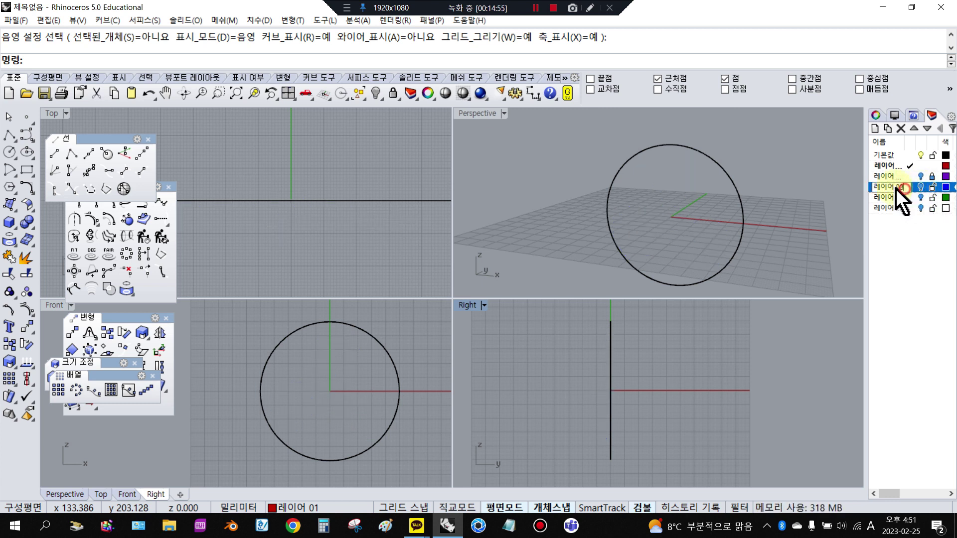
pyautogui.moveTo(898, 188); pyautogui.dragTo(832, 191)
pyautogui.write('vm')
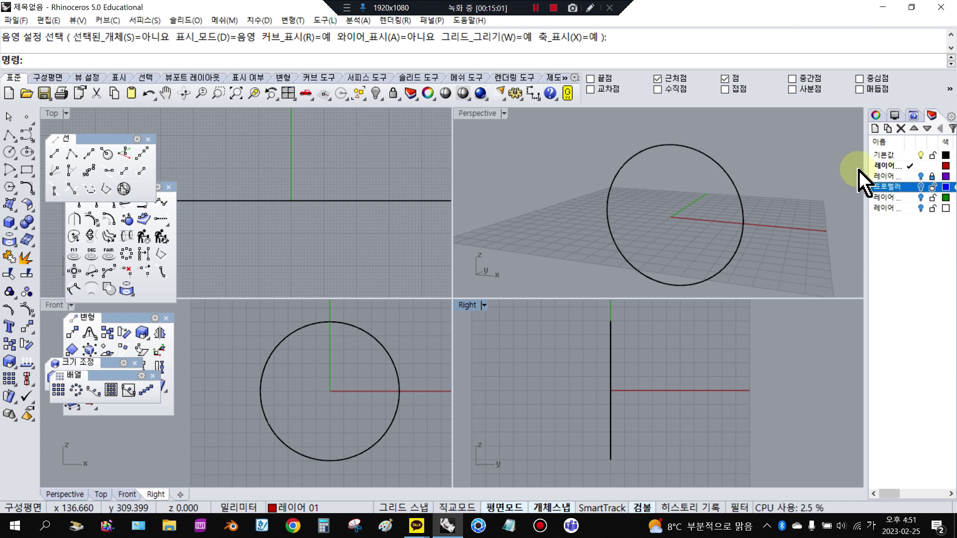
# - Show and unlock the purple layer 레이어 02 and select its closed stand curve
pyautogui.click(921, 176)
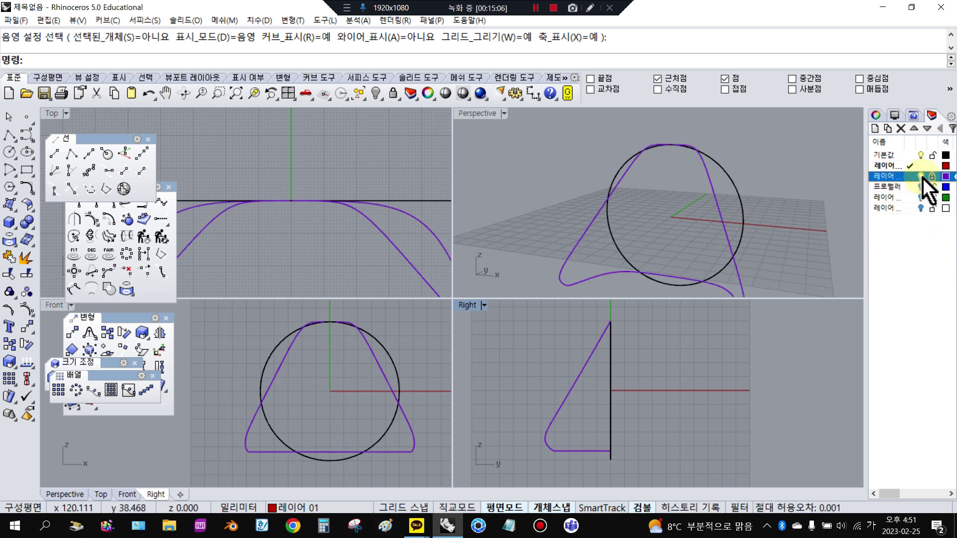
pyautogui.click(720, 214)
pyautogui.moveTo(719, 214); pyautogui.dragTo(824, 230, button='right')
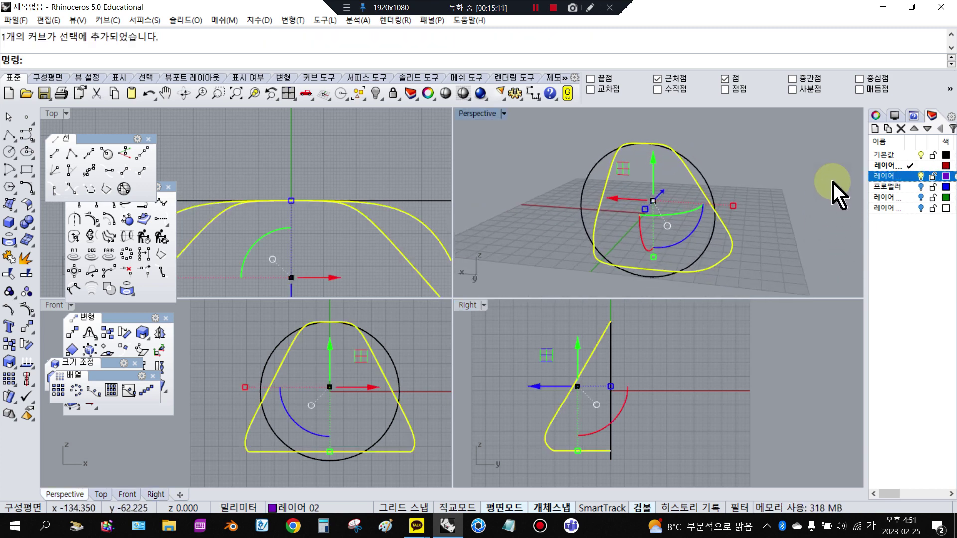
pyautogui.rightClick(903, 158)
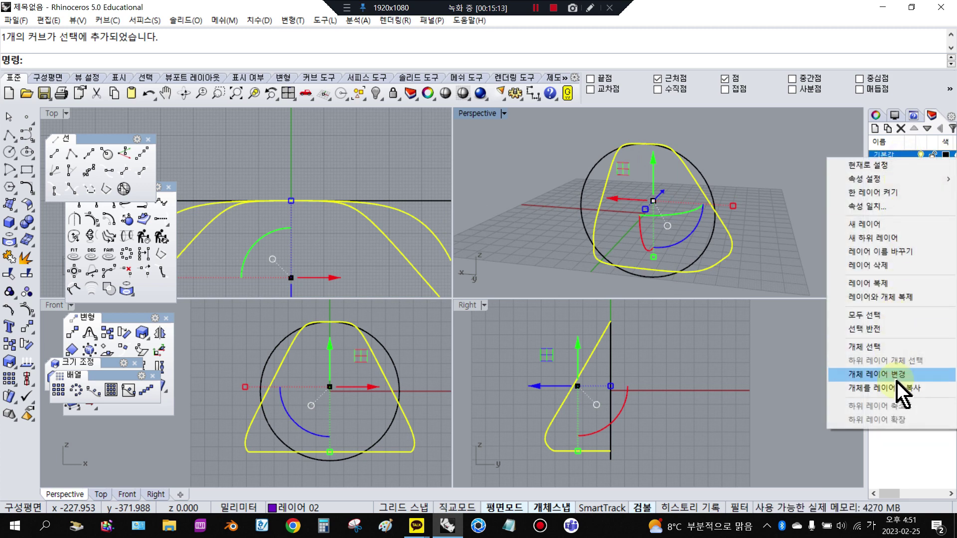
pyautogui.click(773, 137)
pyautogui.click(689, 170)
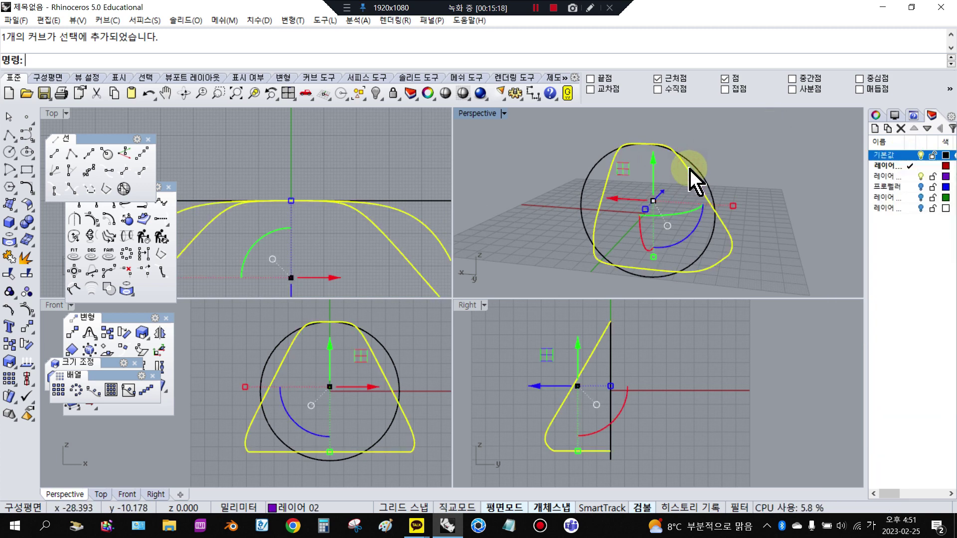
# - Create a new layer 레이어 03, transfer the selected stand curve to it and hide that layer
pyautogui.rightClick(887, 241)
pyautogui.click(898, 256)
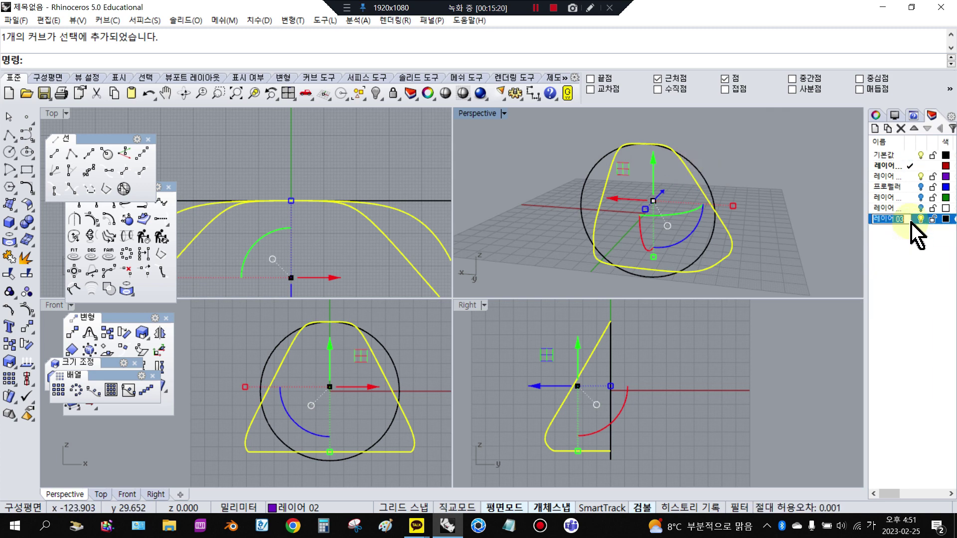
pyautogui.rightClick(917, 223)
pyautogui.click(903, 437)
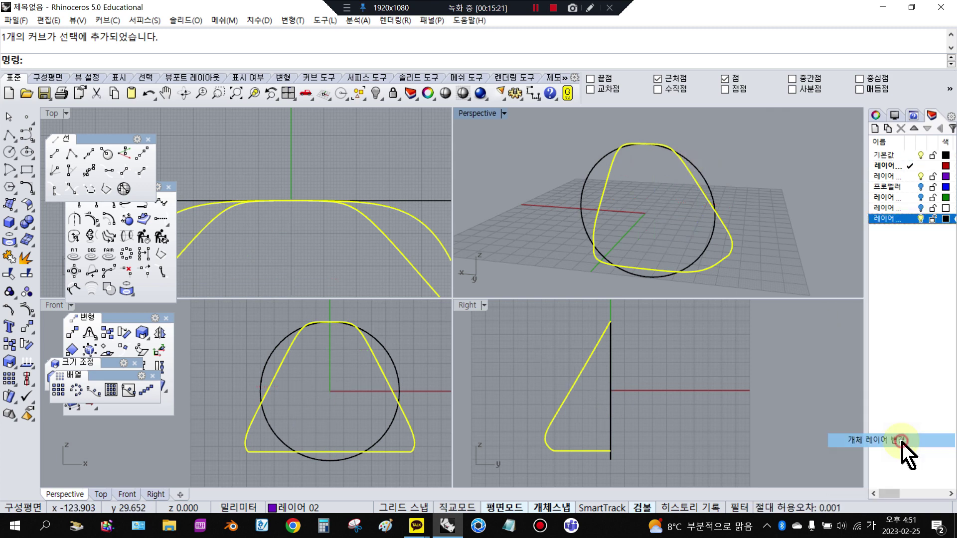
pyautogui.click(921, 218)
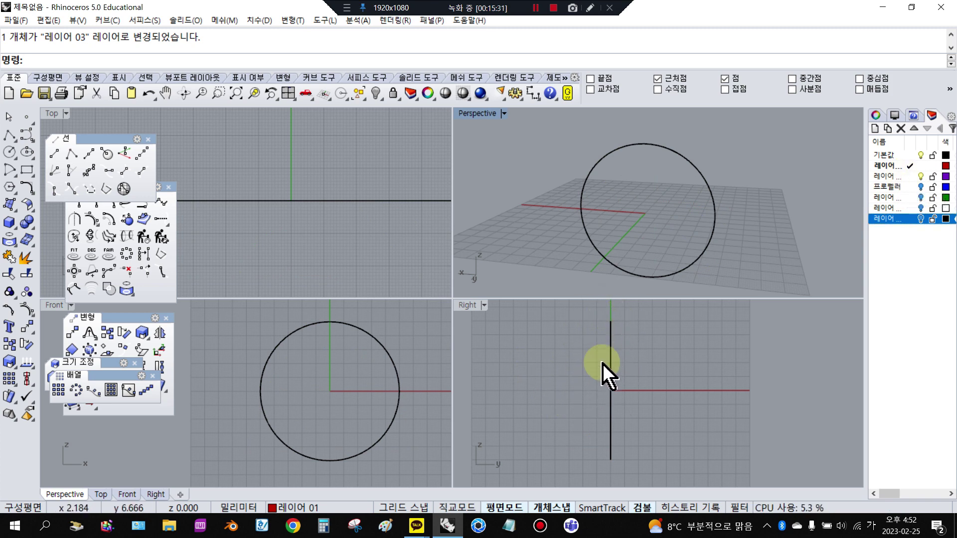
# - Maximize the Right view and draw a horizontal line centred on the origin, extending about 48 mm to each side
pyautogui.doubleClick(463, 307)
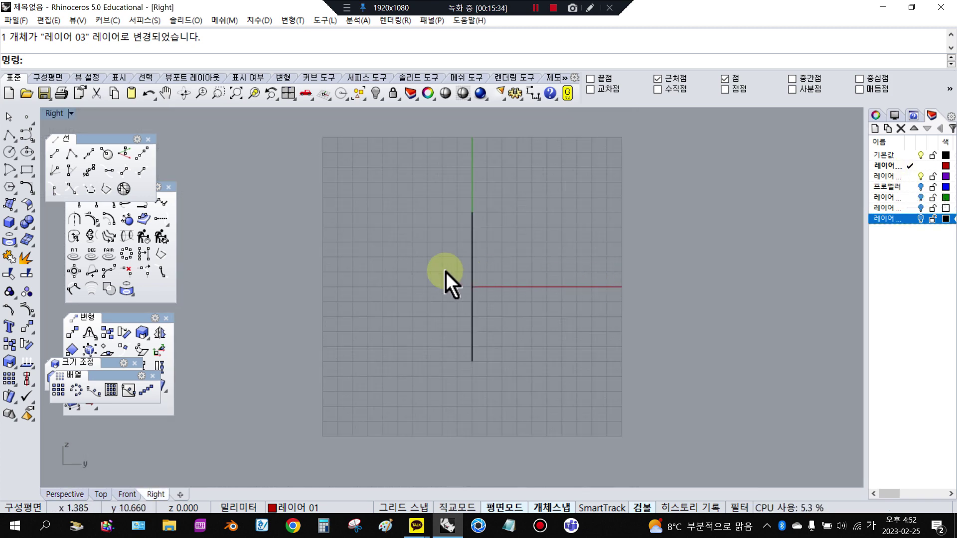
pyautogui.click(89, 154)
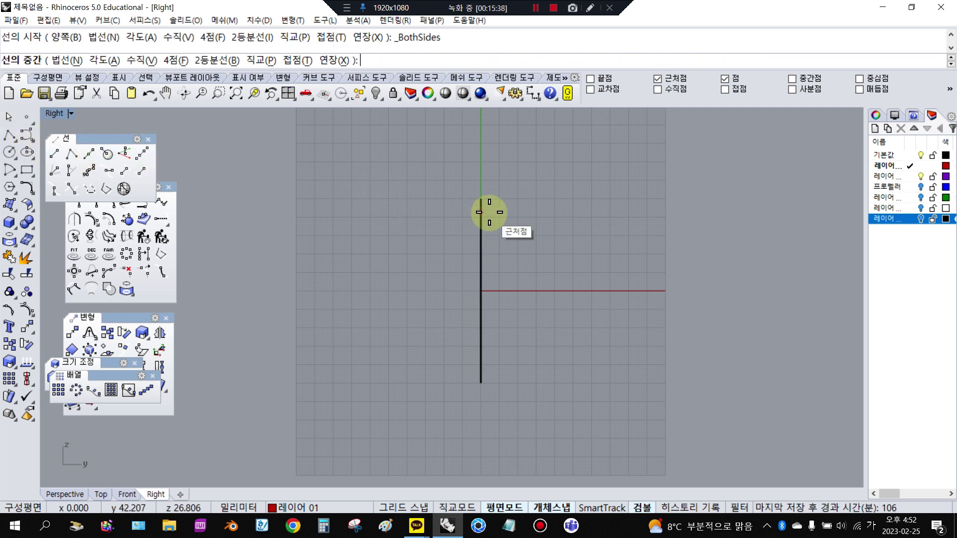
pyautogui.write('0')
pyautogui.press('Return')
pyautogui.press('F8')
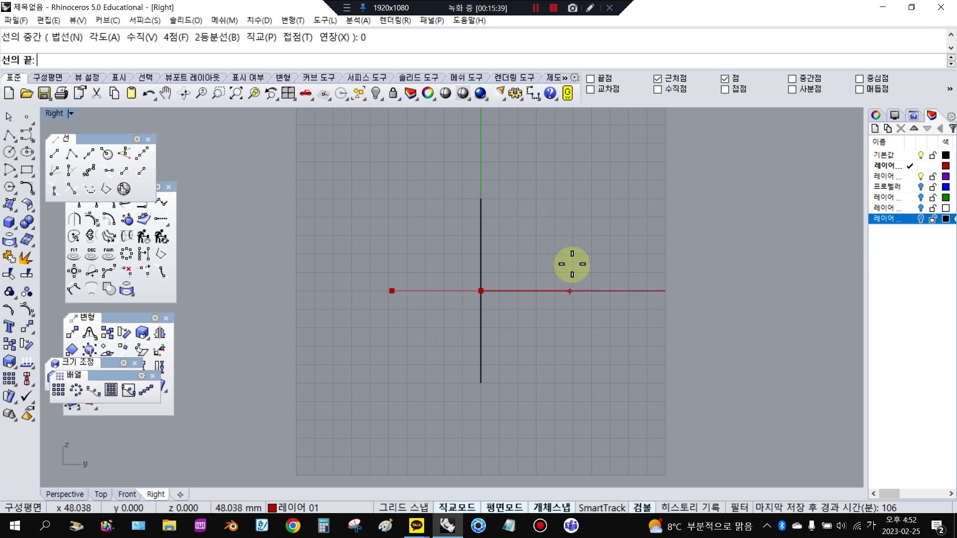
pyautogui.click(573, 265)
pyautogui.scroll(3, 464, 264)
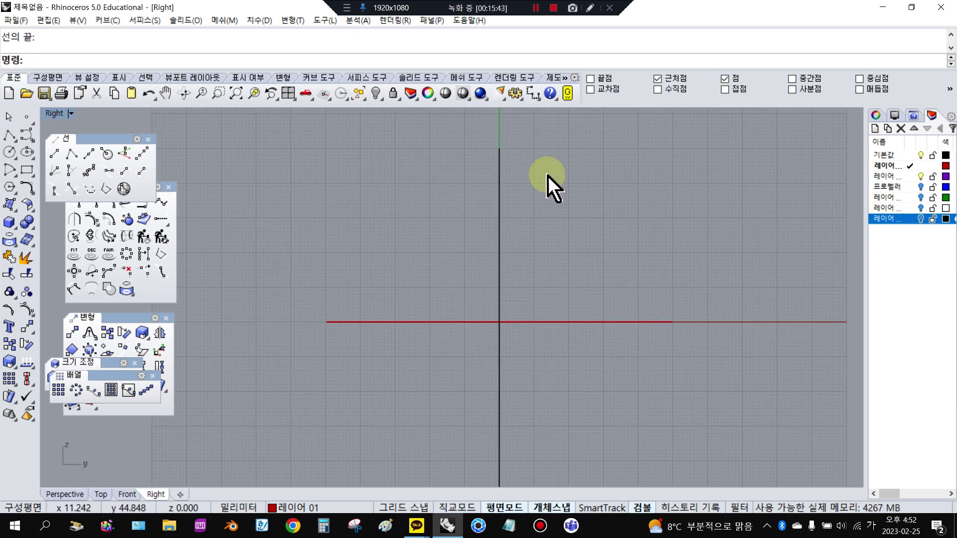
# - Show the 프로펠러 layer again and lock it as a reference
pyautogui.click(920, 187)
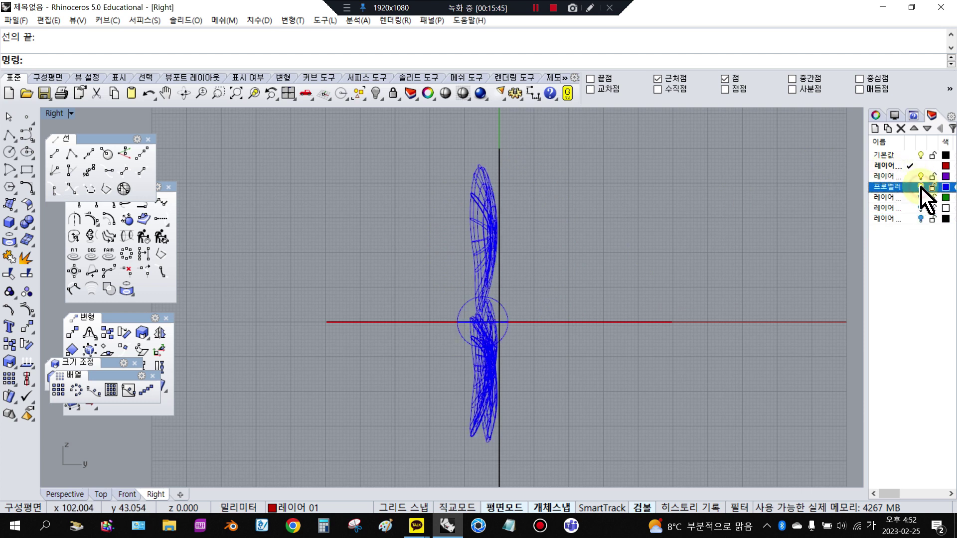
pyautogui.click(921, 187)
pyautogui.click(921, 188)
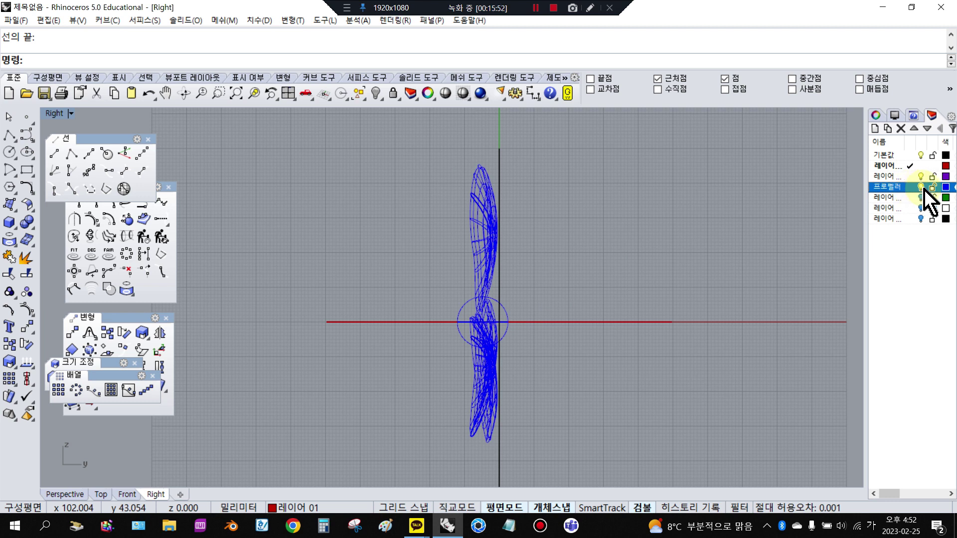
pyautogui.click(932, 188)
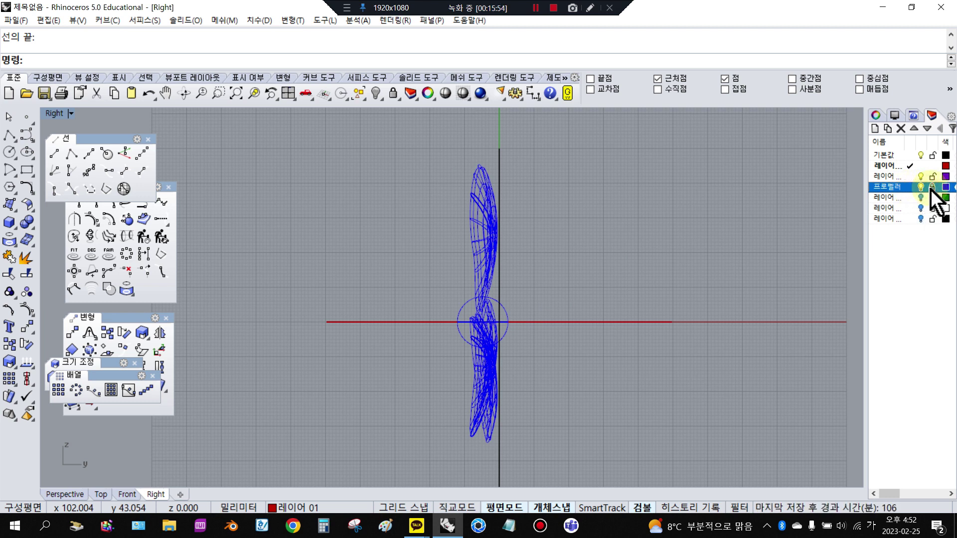
# - Start a degree-3 control-point curve on the horizontal line about 15 mm in front of the origin, rising vertically about 10 mm
pyautogui.click(24, 134)
pyautogui.scroll(3, 447, 316)
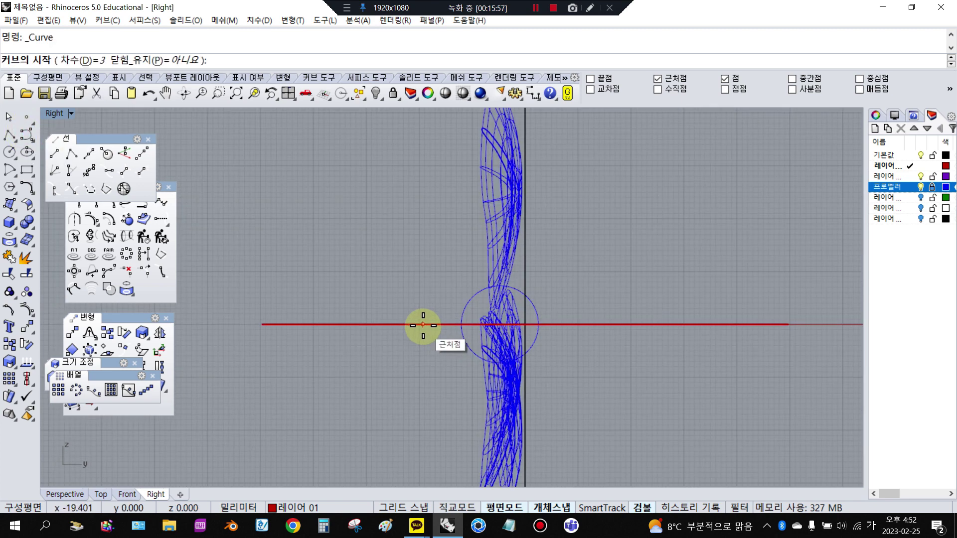
pyautogui.scroll(1, 445, 325)
pyautogui.click(446, 324)
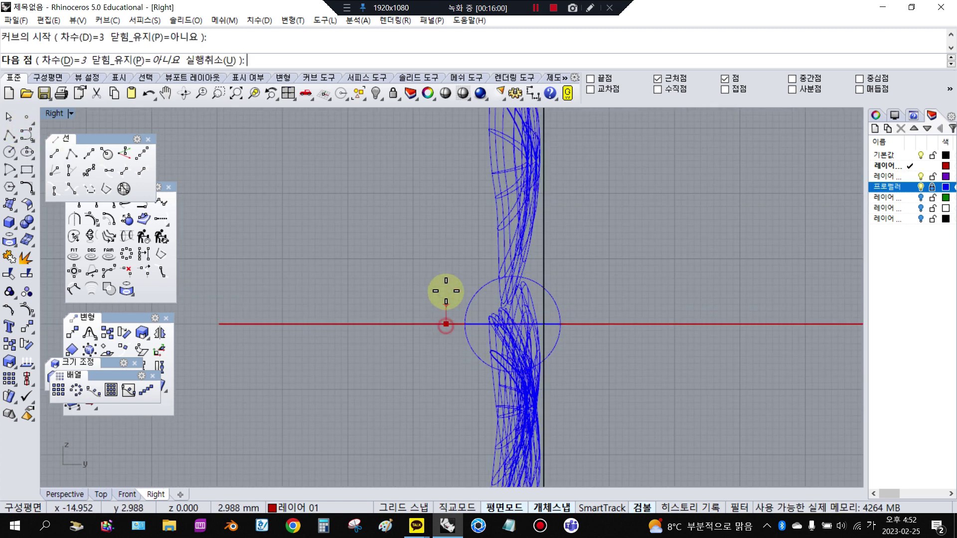
pyautogui.click(446, 297)
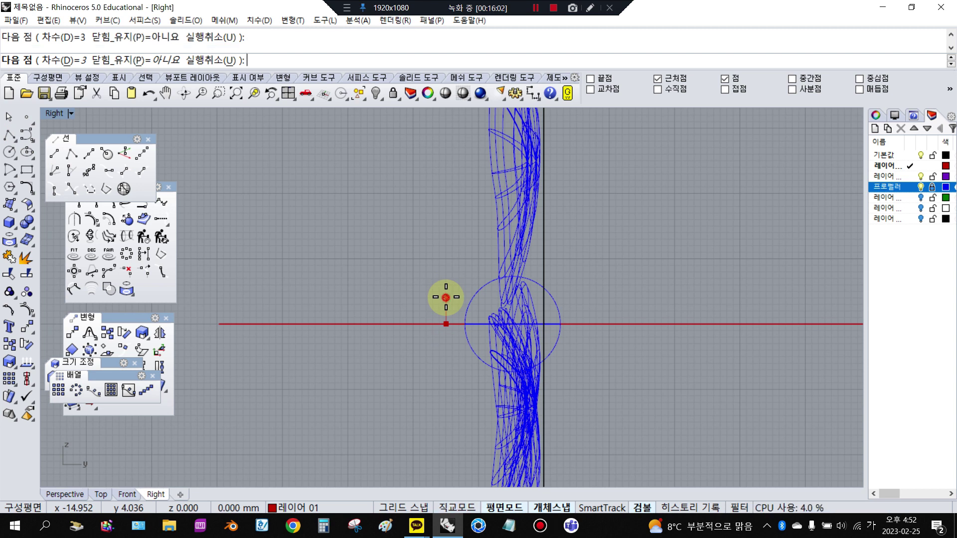
pyautogui.click(446, 273)
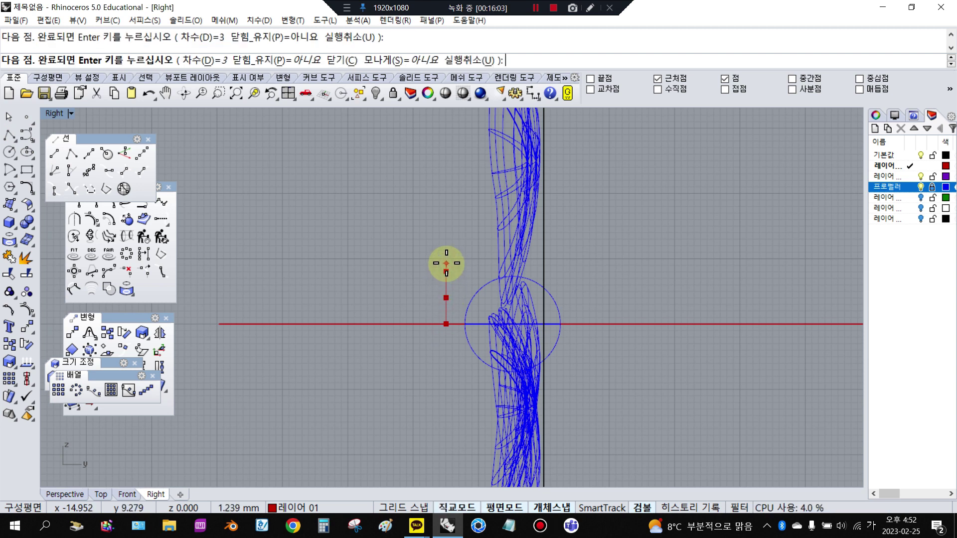
pyautogui.click(446, 259)
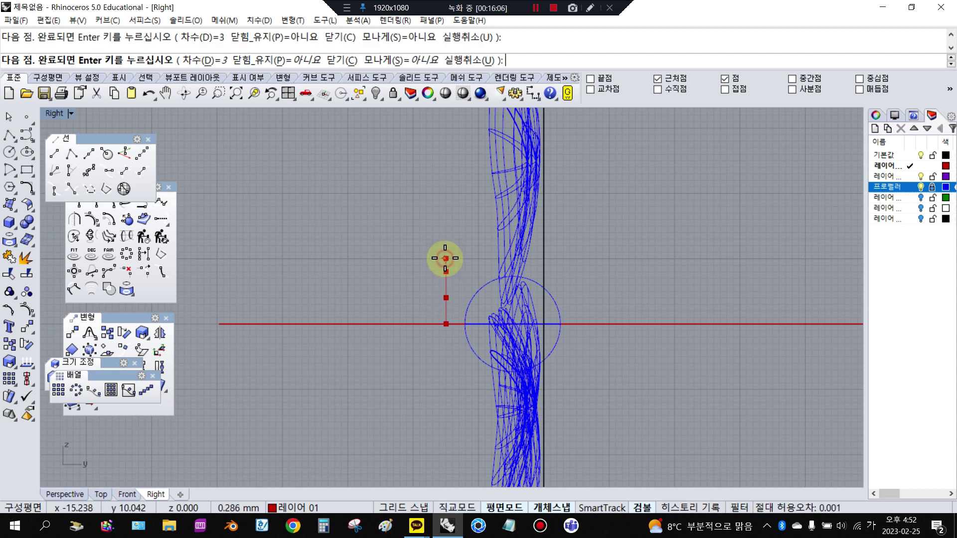
# - Continue the curve outward and up in front of the blades, then round it inward to about 50 mm above the horizontal line
pyautogui.moveTo(431, 242); pyautogui.dragTo(424, 315, button='right')
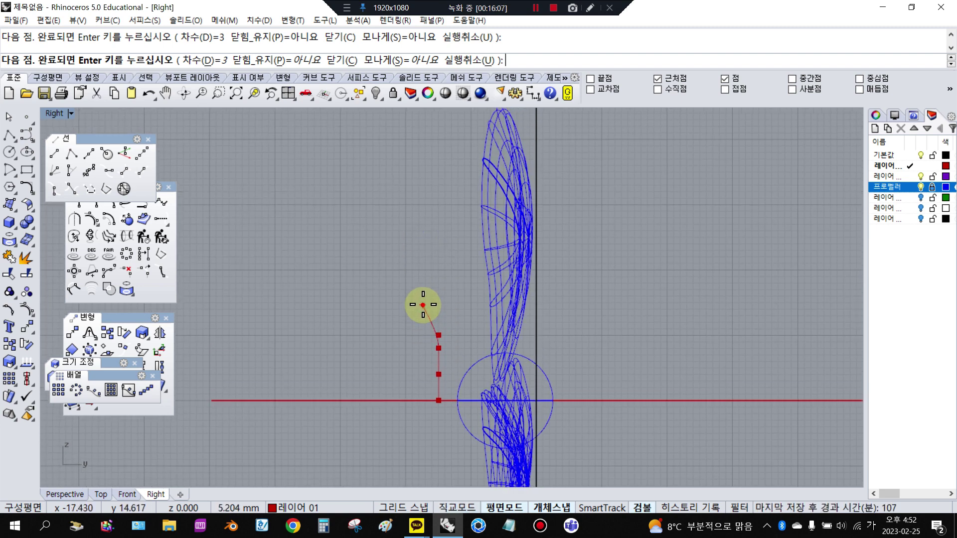
pyautogui.click(423, 305)
pyautogui.click(421, 257)
pyautogui.moveTo(429, 199); pyautogui.dragTo(422, 292, button='right')
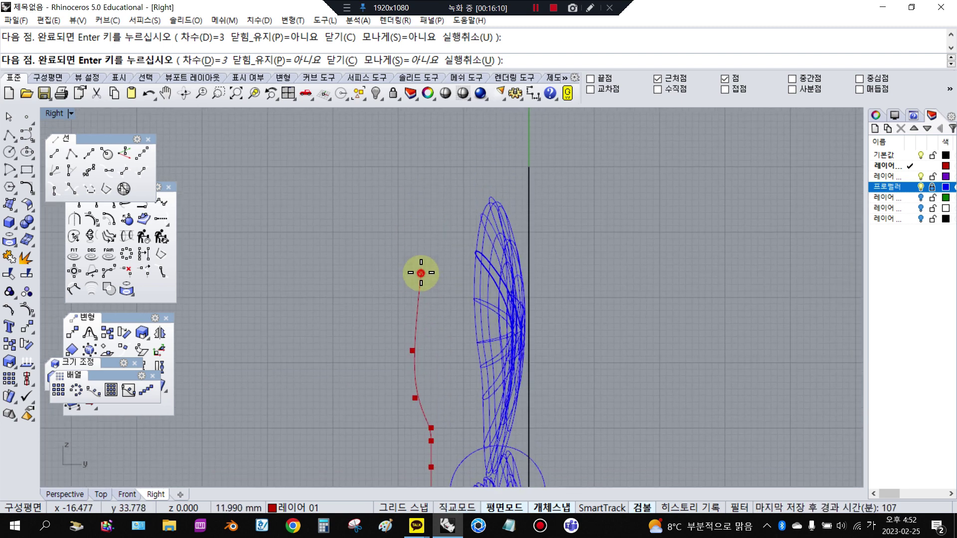
pyautogui.click(421, 273)
pyautogui.click(449, 191)
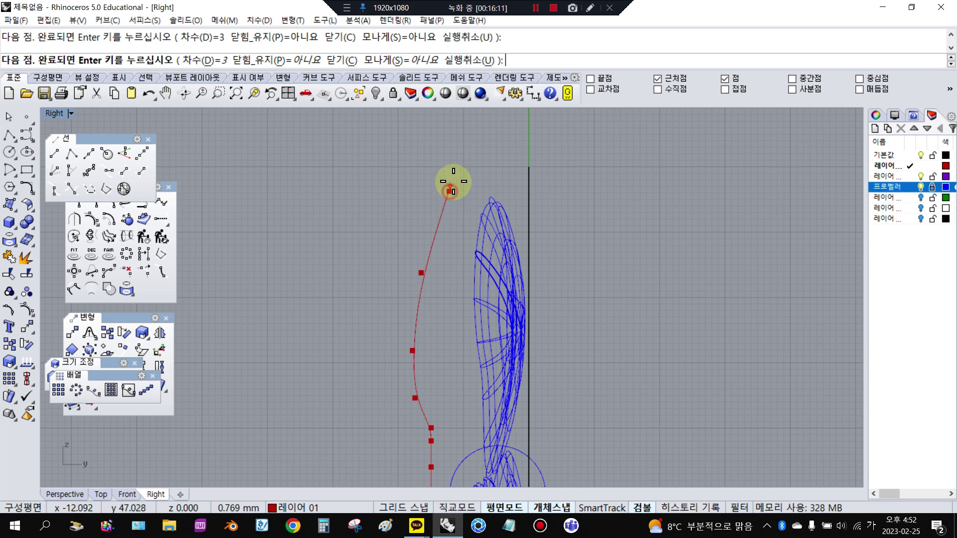
pyautogui.click(482, 165)
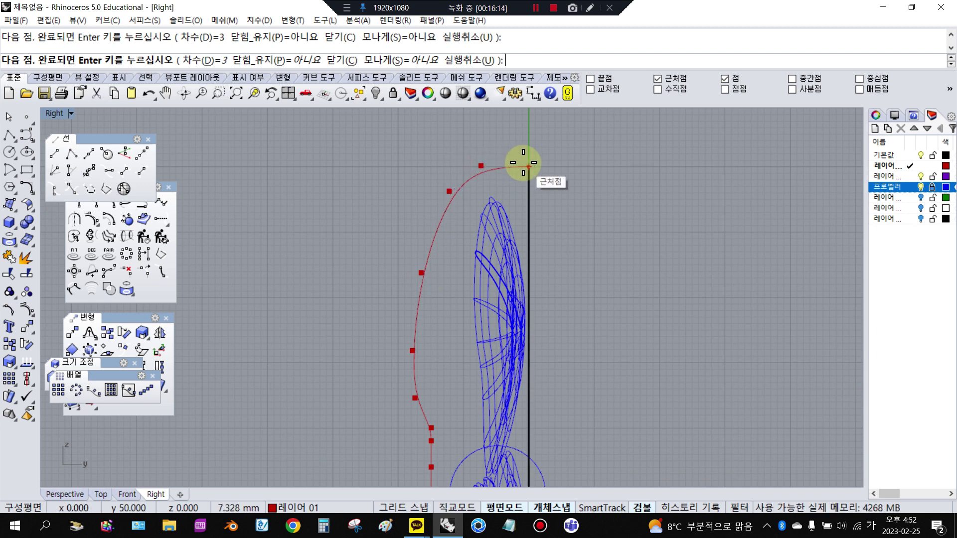
# - Carry the curve over the blade tip and down behind the propeller to about 5.5 mm behind the vertical axis, 31 mm above the line
pyautogui.scroll(4, 523, 161)
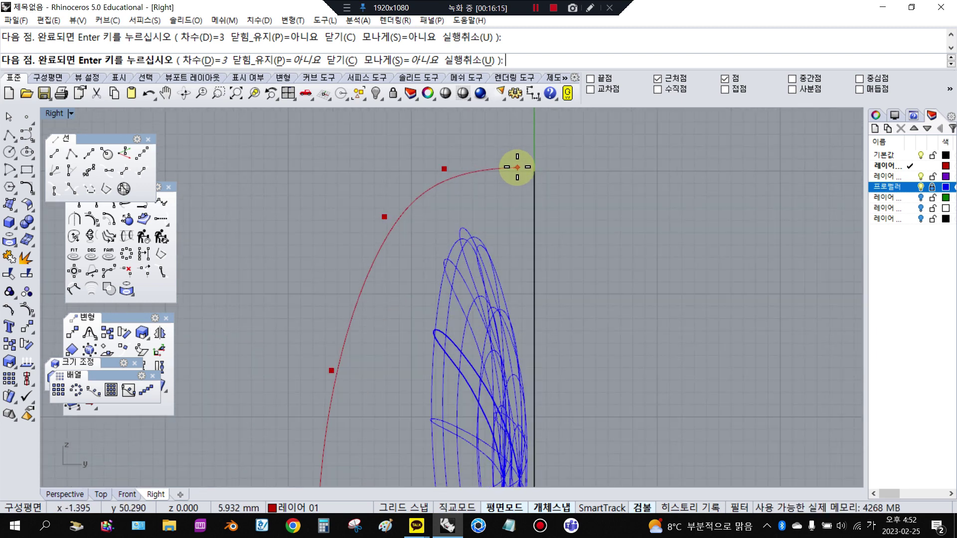
pyautogui.scroll(3, 517, 167)
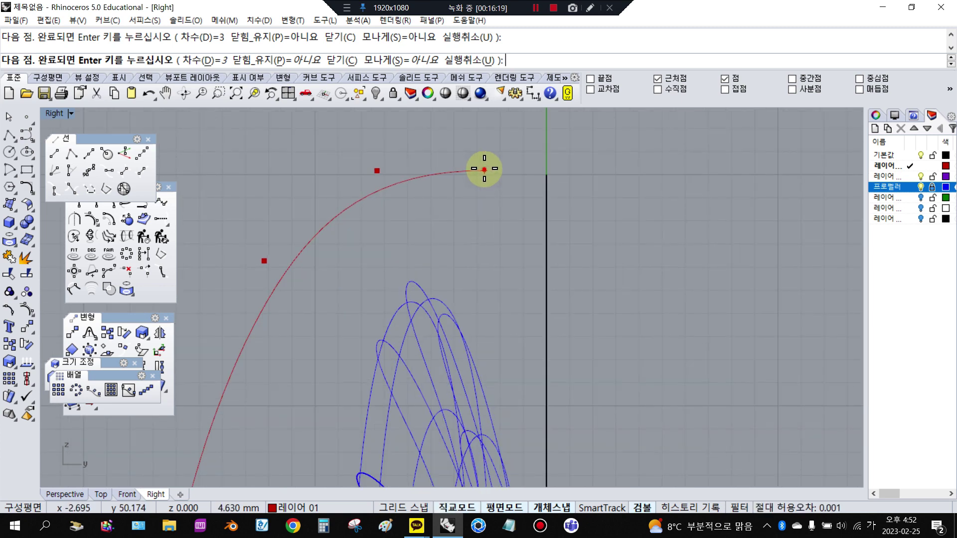
pyautogui.click(484, 169)
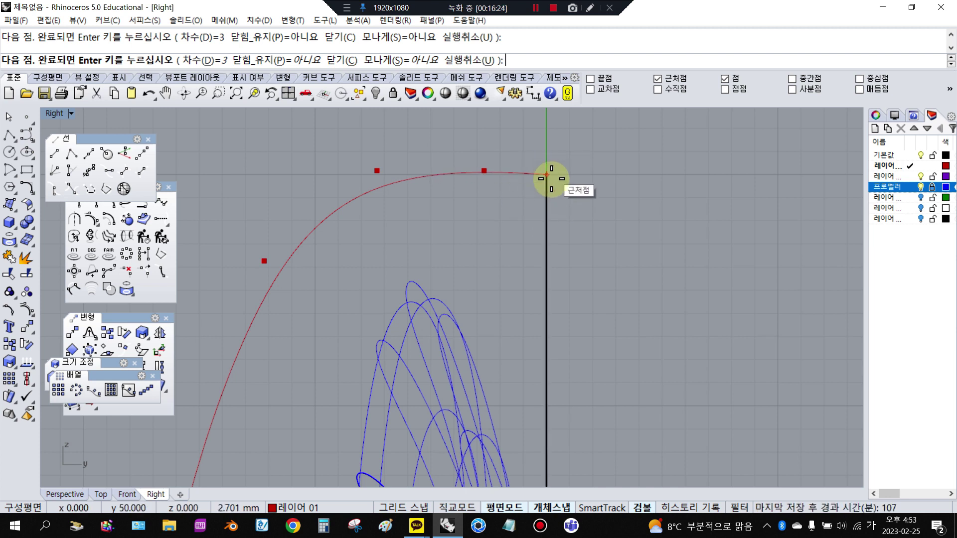
pyautogui.click(573, 212)
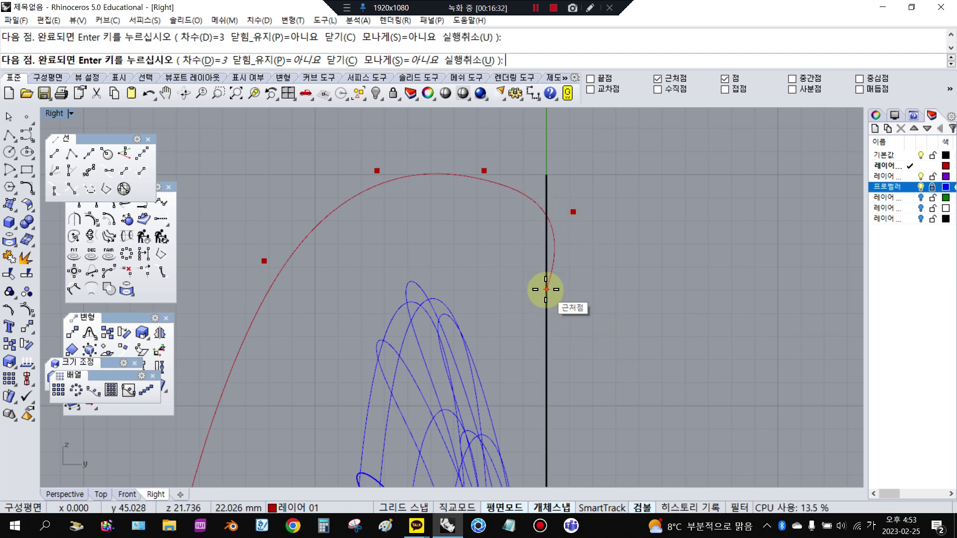
pyautogui.scroll(-3, 547, 284)
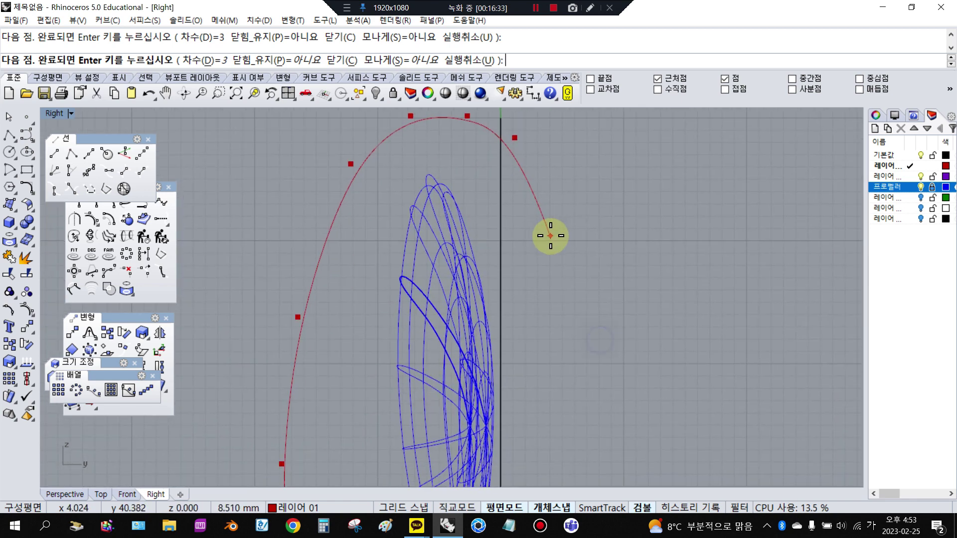
pyautogui.click(552, 262)
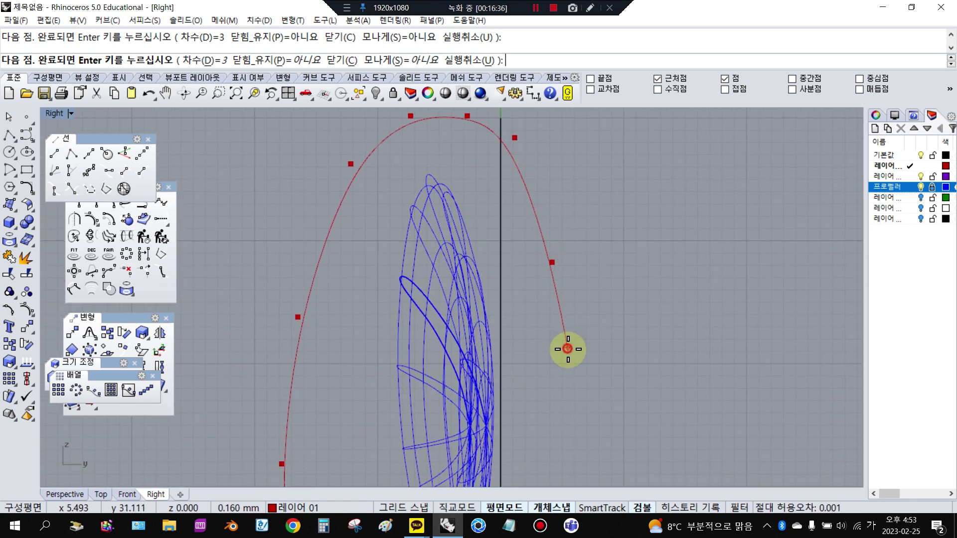
pyautogui.click(568, 349)
# - Complete the rear profile with an inward bend and a straight drop toward the horizontal line about 5.4 mm behind the vertical axis, and select the curve
pyautogui.scroll(-2, 567, 349)
pyautogui.click(576, 406)
pyautogui.moveTo(573, 439); pyautogui.dragTo(571, 344, button='right')
pyautogui.scroll(-4, 594, 349)
pyautogui.scroll(2, 571, 344)
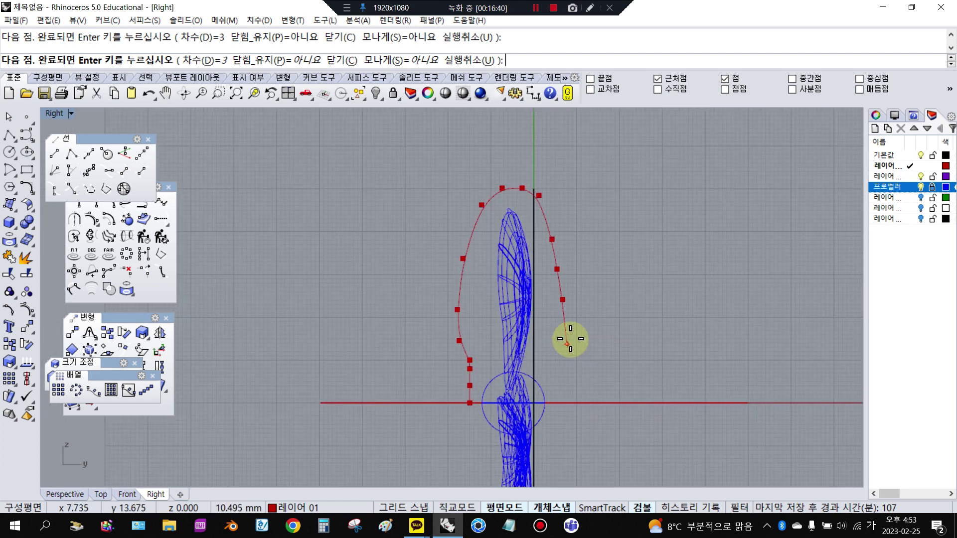
pyautogui.click(557, 368)
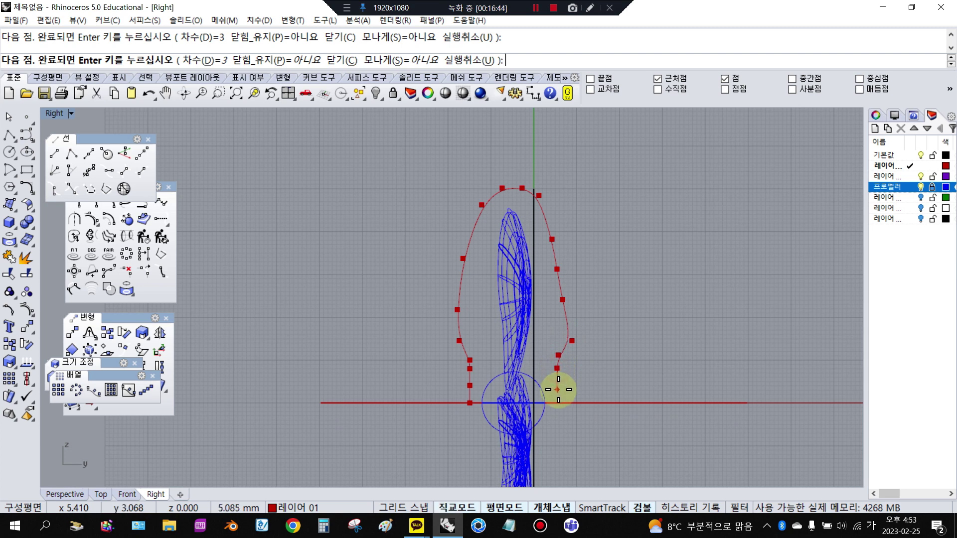
pyautogui.click(557, 386)
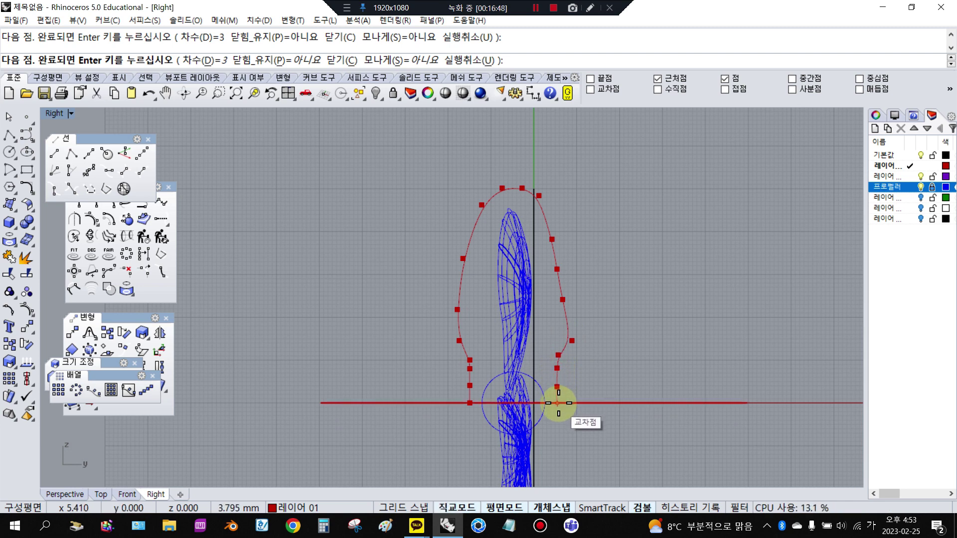
pyautogui.click(558, 402)
pyautogui.press('Return')
pyautogui.scroll(2, 565, 378)
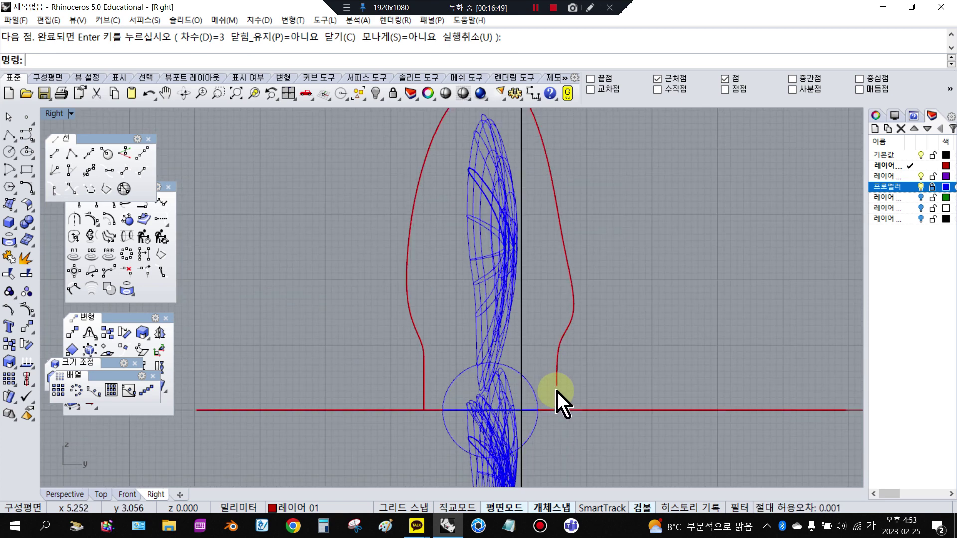
pyautogui.click(559, 388)
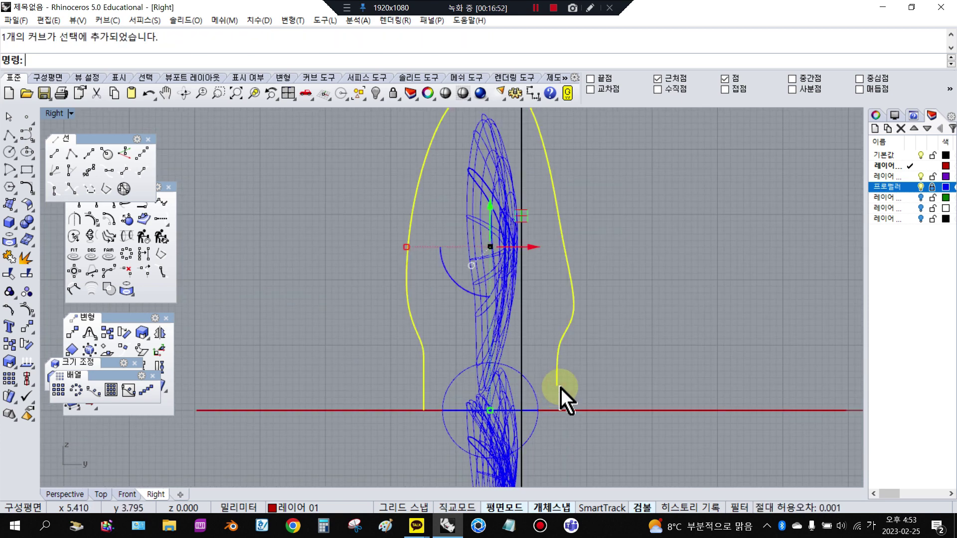
# - Show the red profile curve's control points and move its right-hand end point straight down onto the horizontal axis line
pyautogui.click(27, 311)
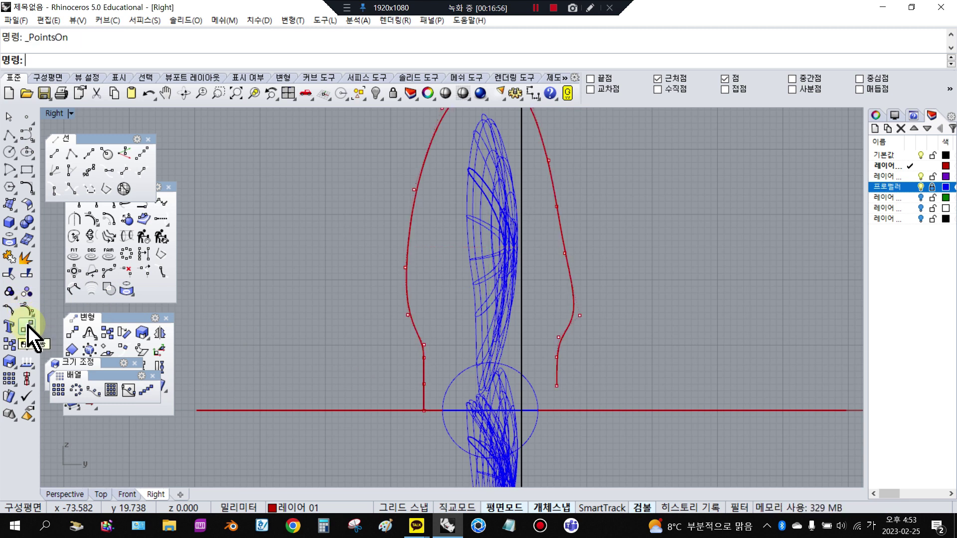
pyautogui.click(28, 327)
pyautogui.click(557, 387)
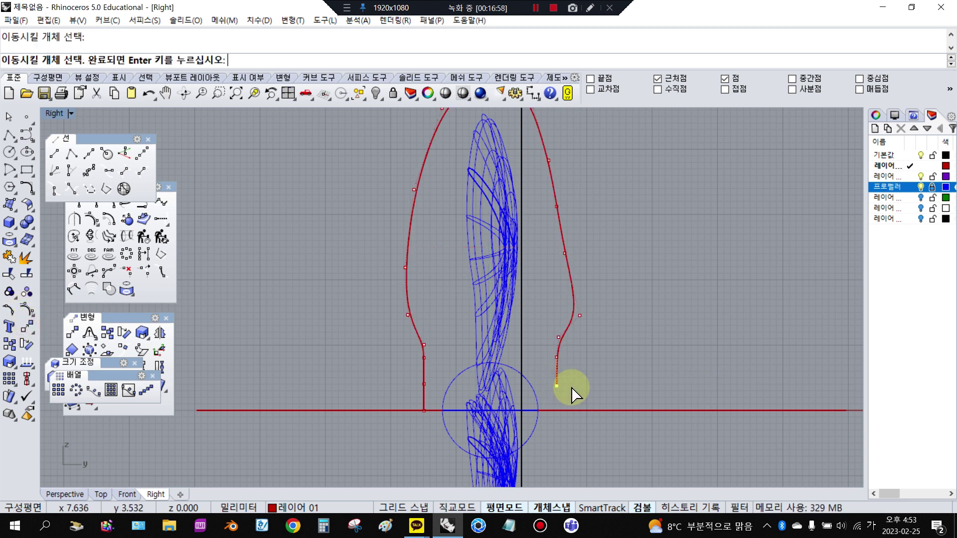
pyautogui.press('Return')
pyautogui.click(557, 386)
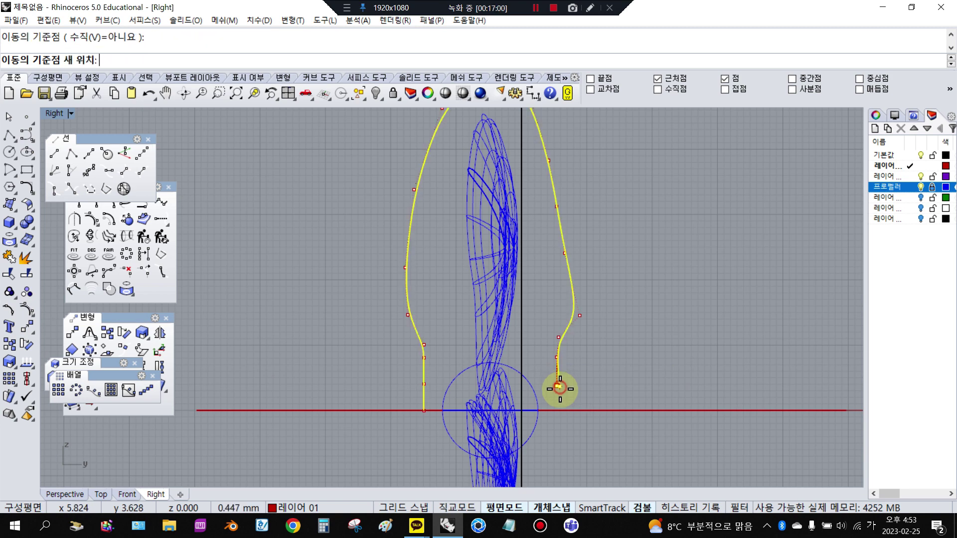
pyautogui.click(562, 413)
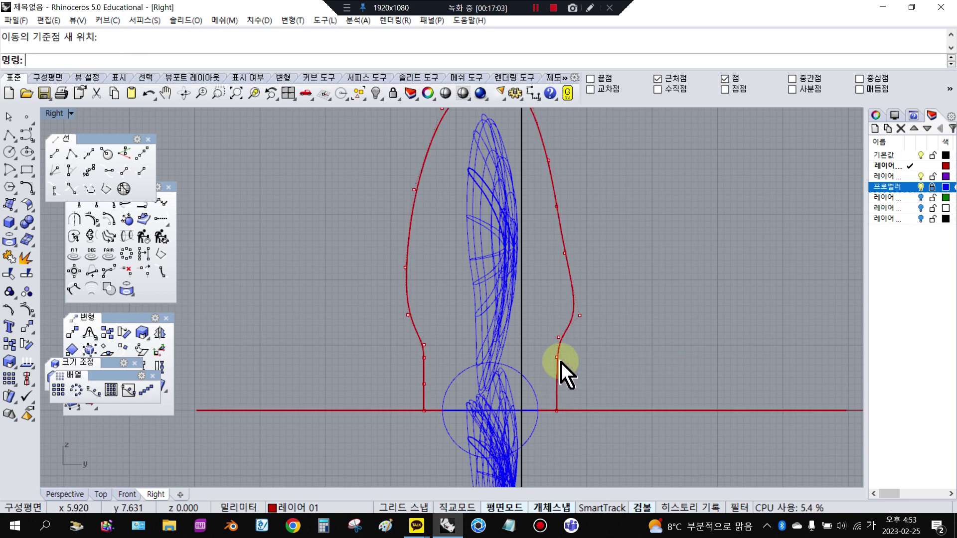
# - Nudge two middle control points on the right side of the profile curve slightly outward
pyautogui.moveTo(572, 335); pyautogui.dragTo(562, 359, button='right')
pyautogui.moveTo(550, 274); pyautogui.dragTo(550, 299, button='right')
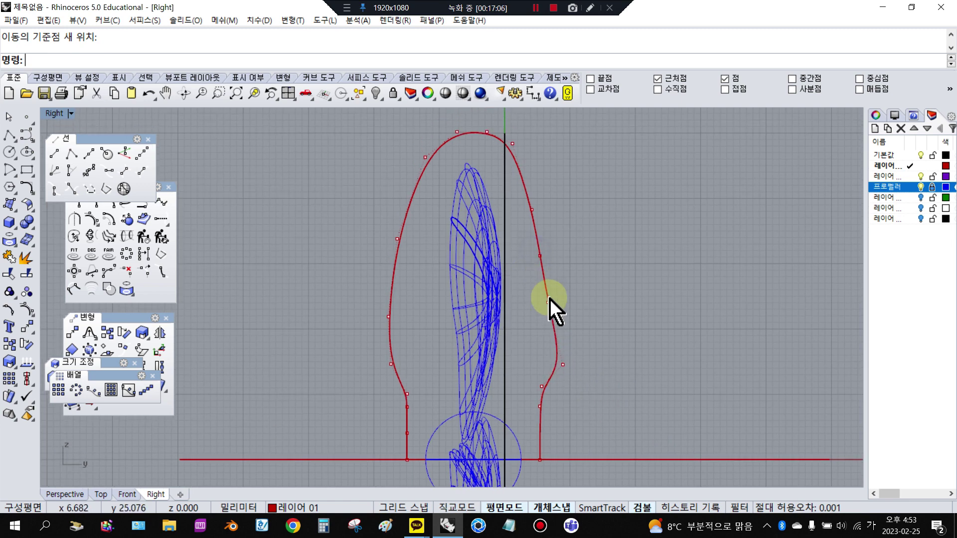
pyautogui.click(548, 301)
pyautogui.moveTo(566, 309); pyautogui.dragTo(573, 331)
pyautogui.press('Escape')
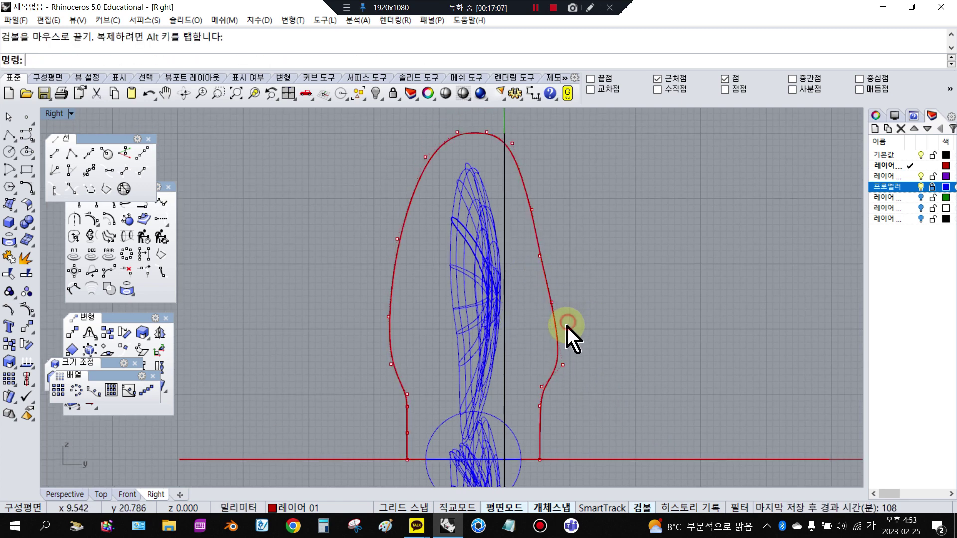
pyautogui.click(541, 256)
pyautogui.moveTo(563, 267); pyautogui.dragTo(568, 267)
pyautogui.press('Escape')
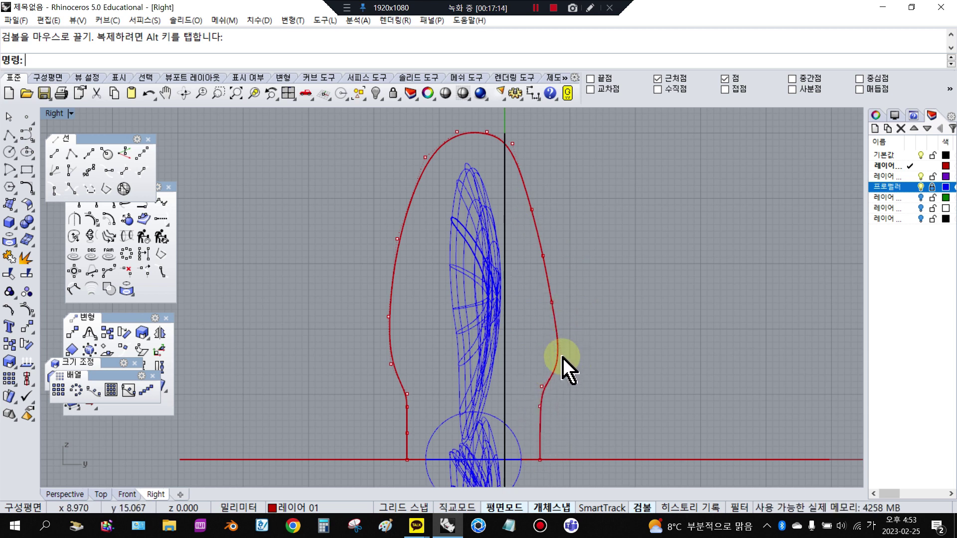
# - Push the right side's middle and upper control points a little further outward to even out the profile's slope
pyautogui.click(554, 302)
pyautogui.moveTo(566, 306); pyautogui.dragTo(580, 288)
pyautogui.click(534, 252)
pyautogui.click(534, 221)
pyautogui.moveTo(548, 225); pyautogui.dragTo(556, 217)
pyautogui.scroll(-2, 465, 306)
pyautogui.scroll(2, 420, 342)
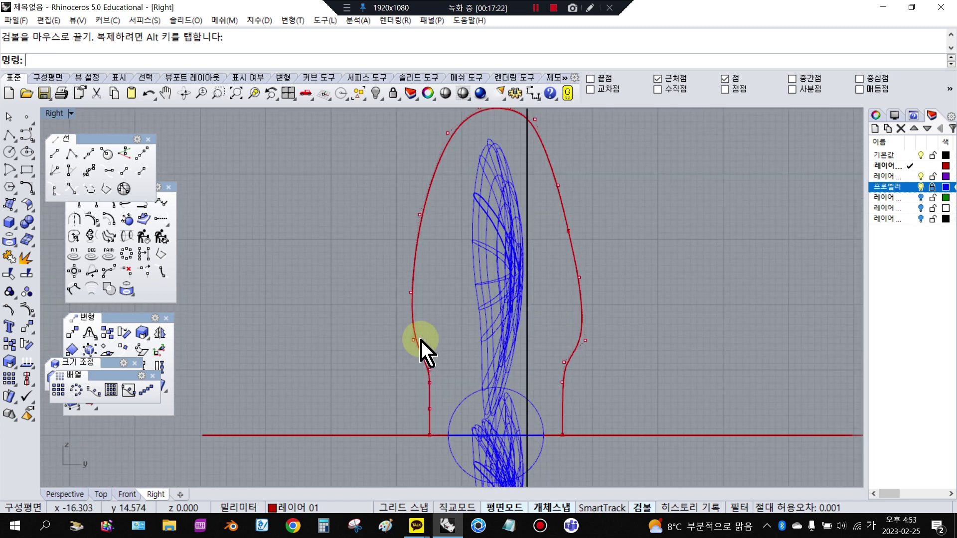
# - Move the control point at the lower bulge of the profile's left side slightly outward and finish point editing
pyautogui.click(414, 340)
pyautogui.moveTo(432, 344); pyautogui.dragTo(426, 341)
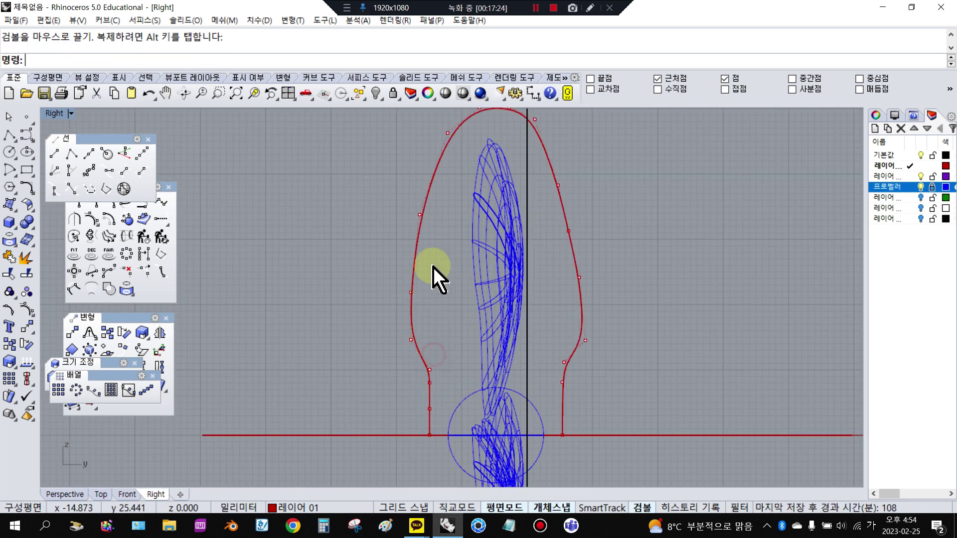
pyautogui.scroll(-1, 441, 264)
pyautogui.scroll(1, 451, 224)
pyautogui.scroll(-1, 571, 241)
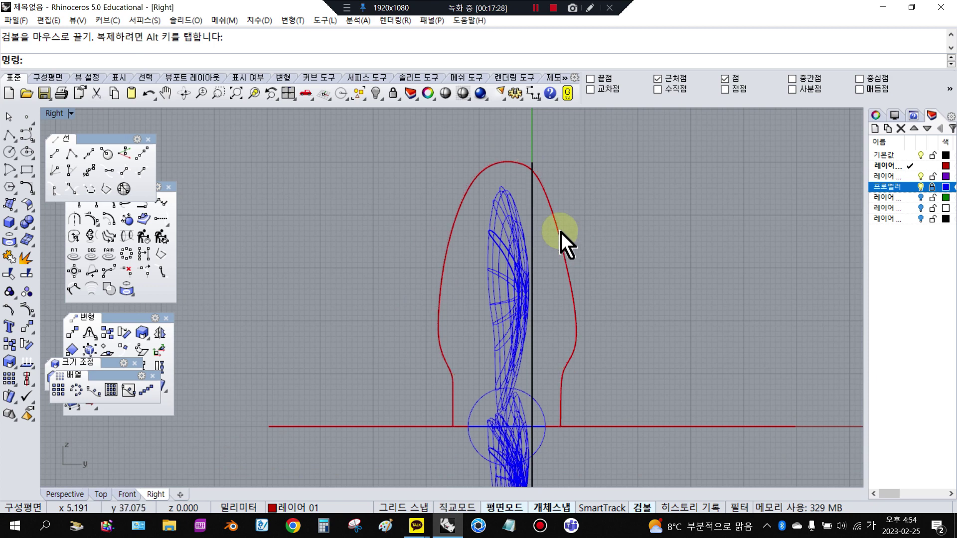
# - Shift the whole profile curve slightly along the positive horizontal axis, away from its left side
pyautogui.click(560, 231)
pyautogui.moveTo(541, 294)
pyautogui.mouseDown()
pyautogui.moveTo(561, 303)
pyautogui.moveTo(548, 298)
pyautogui.mouseUp()
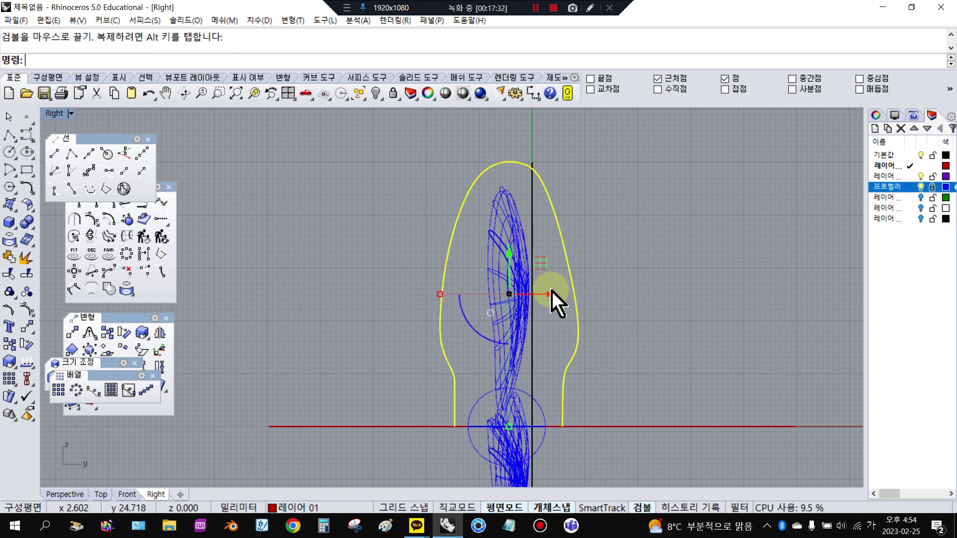
pyautogui.click(729, 207)
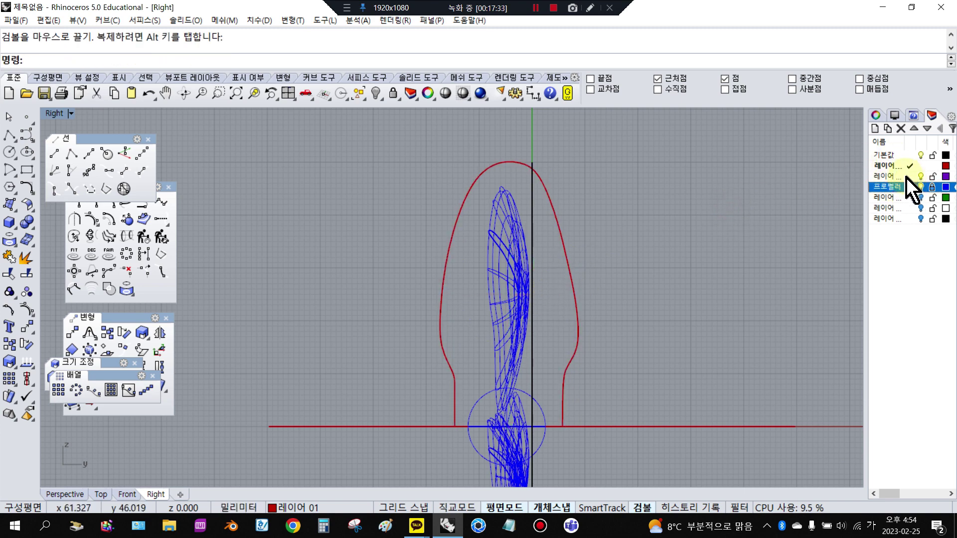
# - Make 레이어 02 the current layer and create a round-capped pipe along the profile curve with start and end diameters of 1.2 mm
pyautogui.click(910, 176)
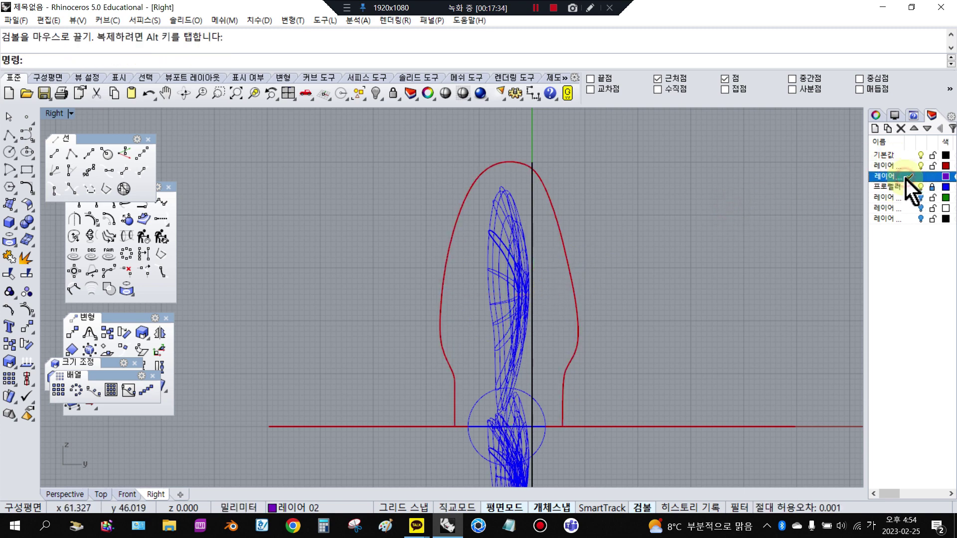
pyautogui.click(560, 249)
pyautogui.click(6, 222)
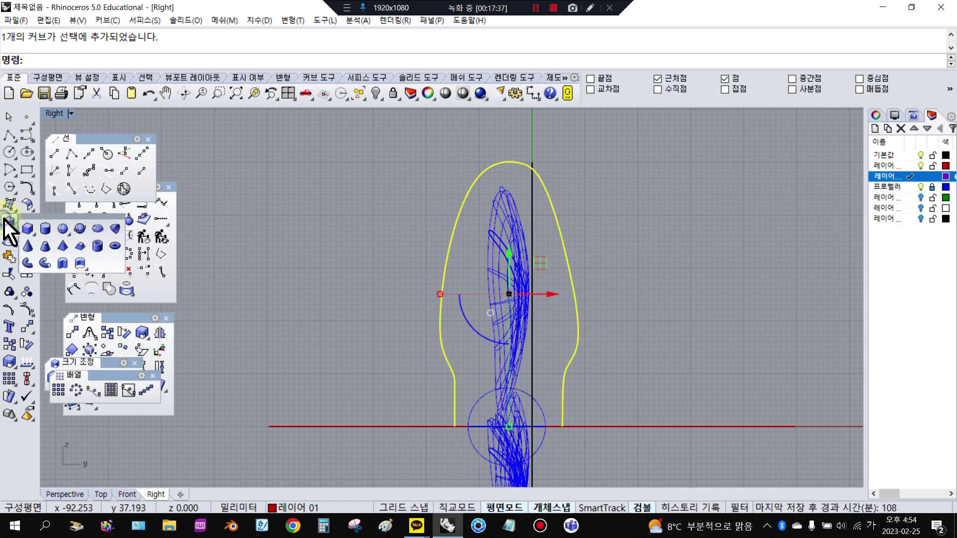
pyautogui.click(45, 263)
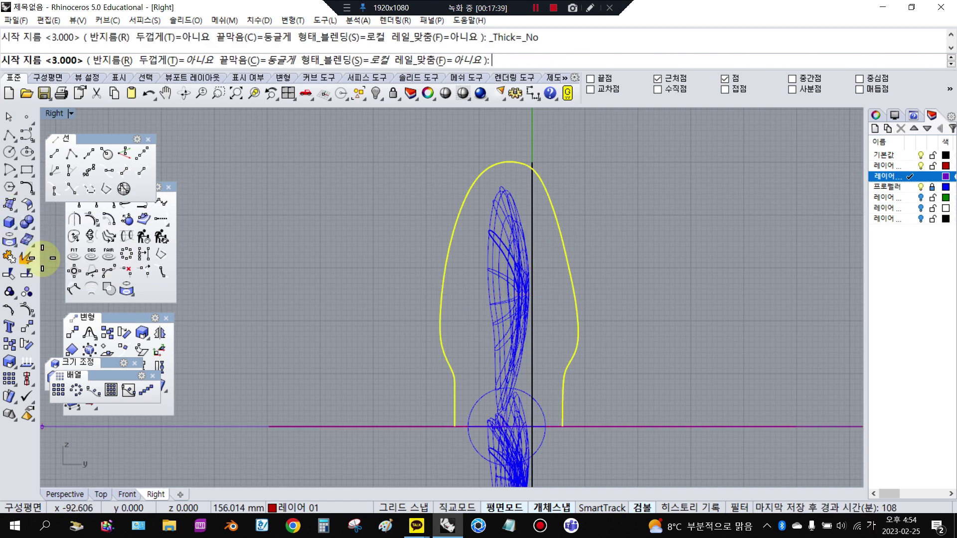
pyautogui.write('1')
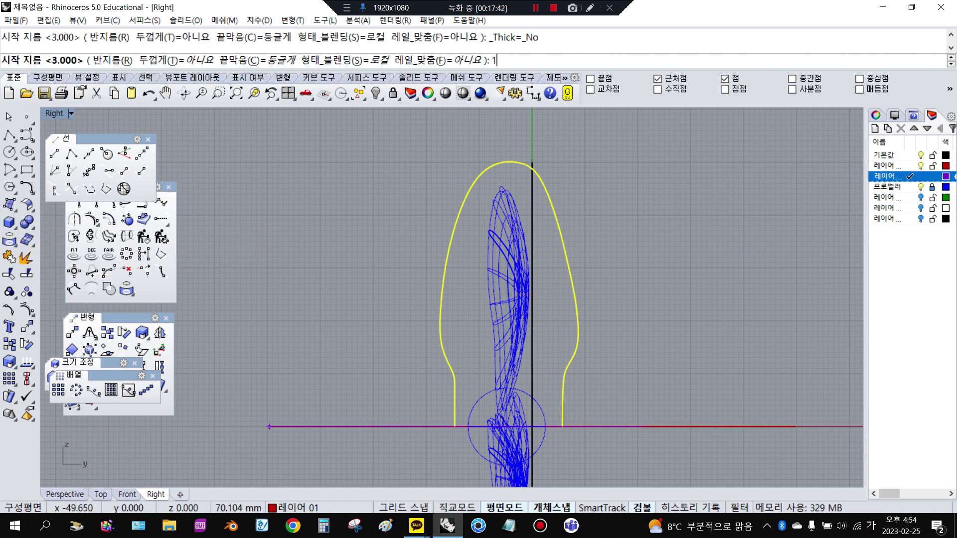
pyautogui.write('.2')
pyautogui.press('Return')
pyautogui.press('Return')
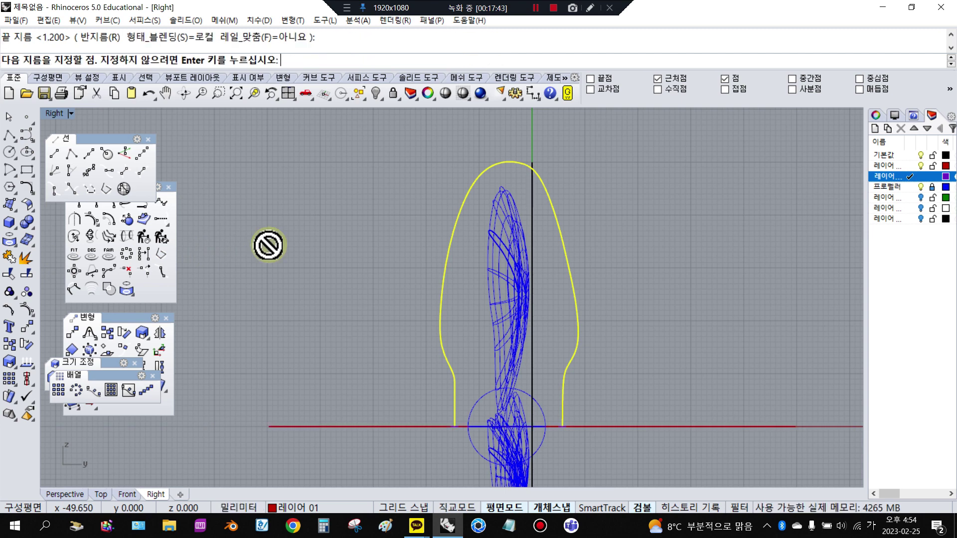
pyautogui.press('Return')
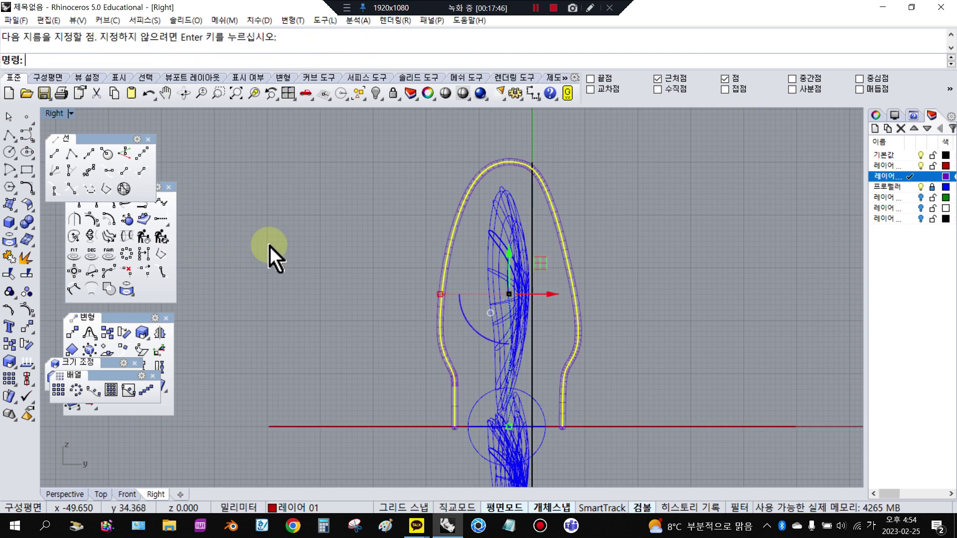
pyautogui.click(270, 246)
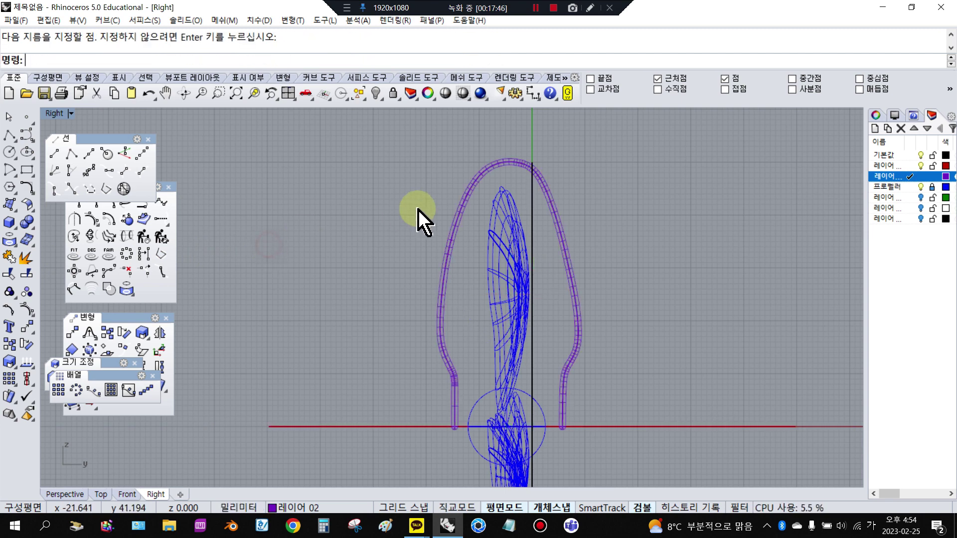
# - Polar-array the pipe in the Front view around the origin with 45 items over 360 degrees
pyautogui.click(445, 228)
pyautogui.doubleClick(59, 114)
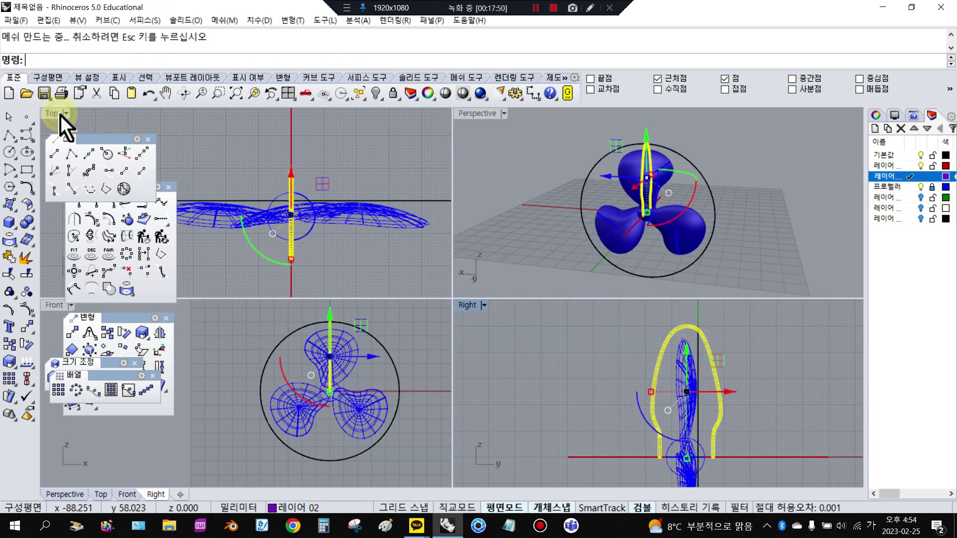
pyautogui.click(57, 306)
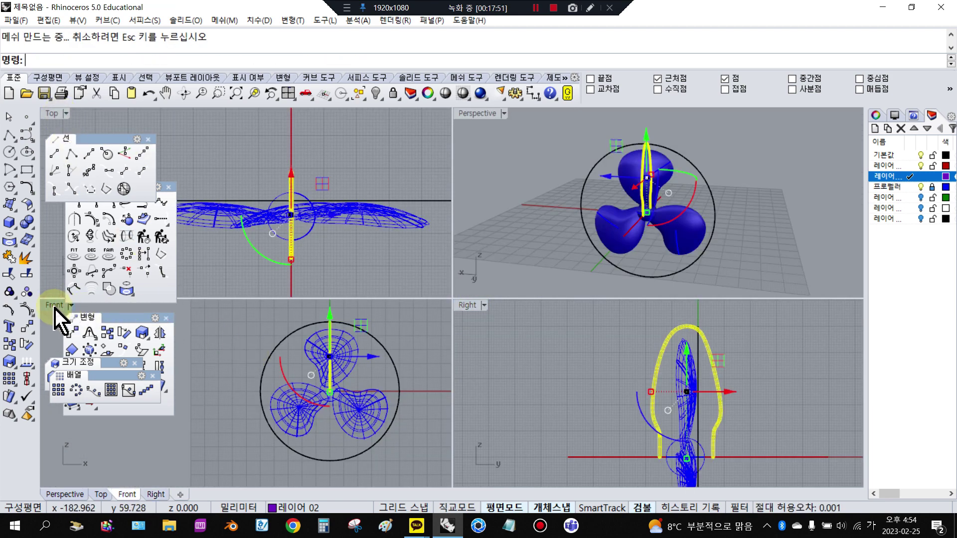
pyautogui.click(77, 390)
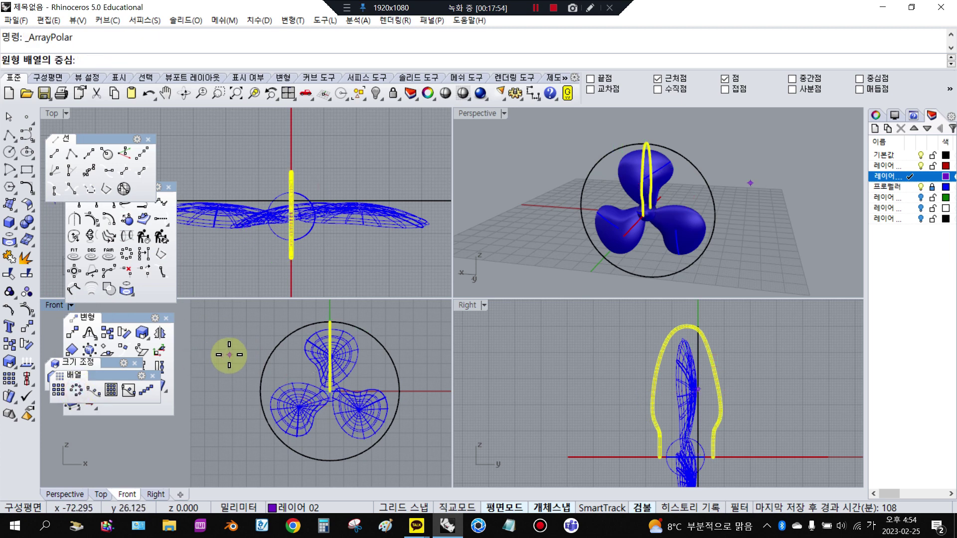
pyautogui.write('0')
pyautogui.press('Return')
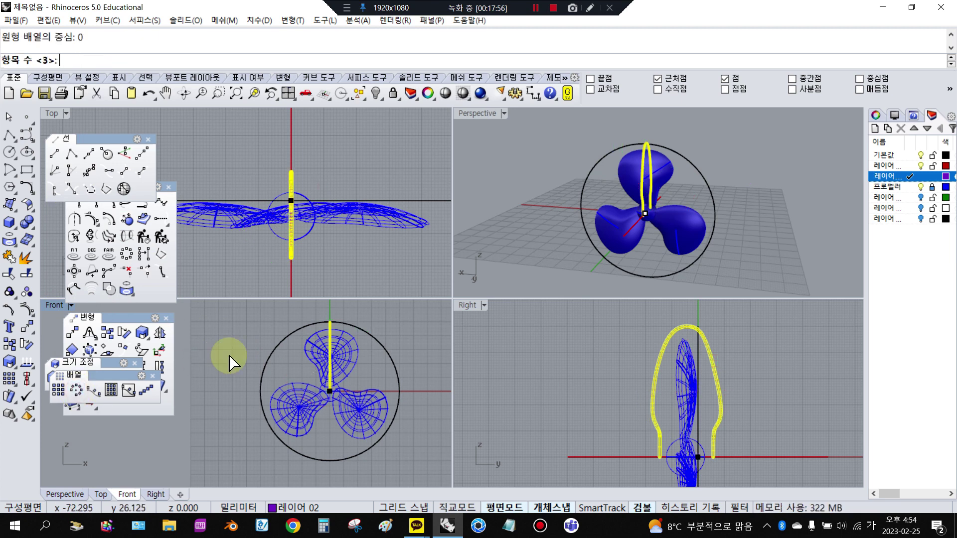
pyautogui.write('45')
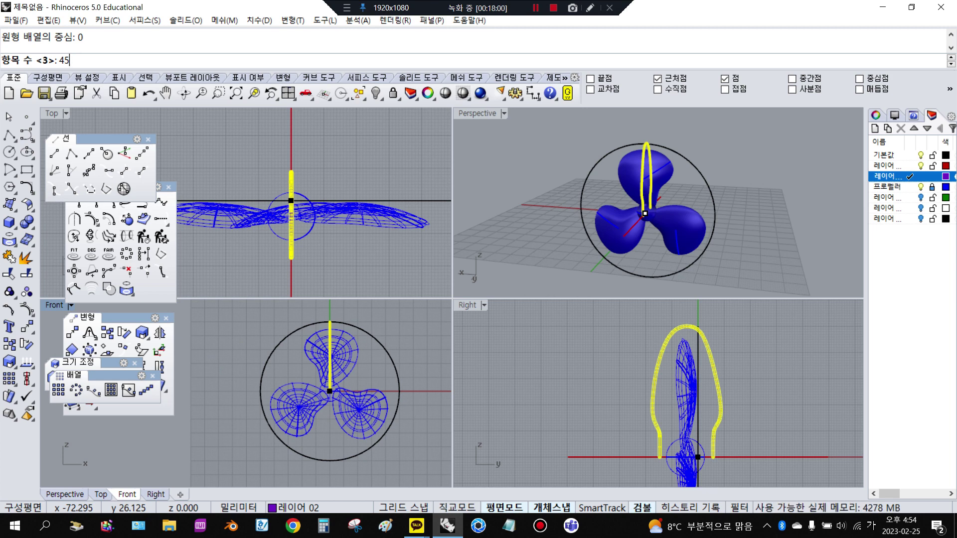
pyautogui.press('Return')
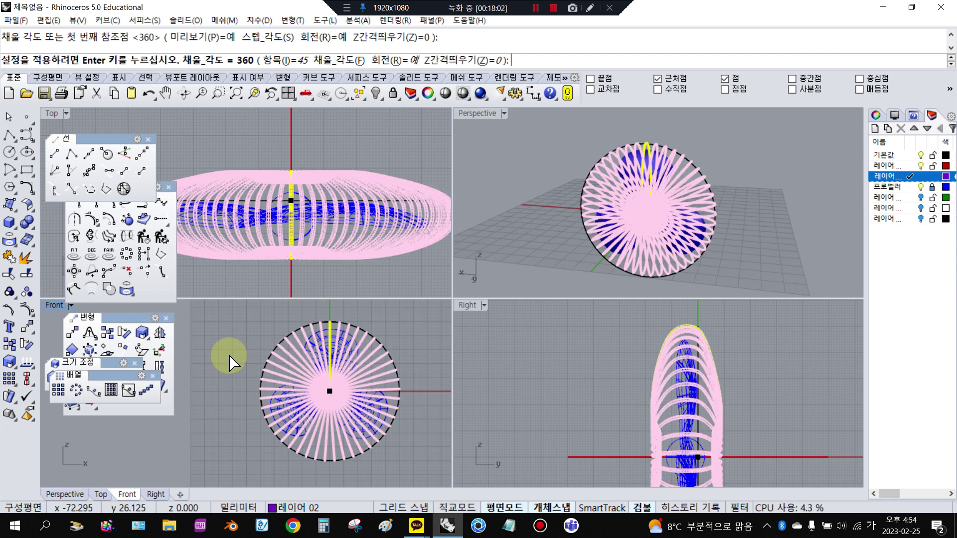
pyautogui.press('Return')
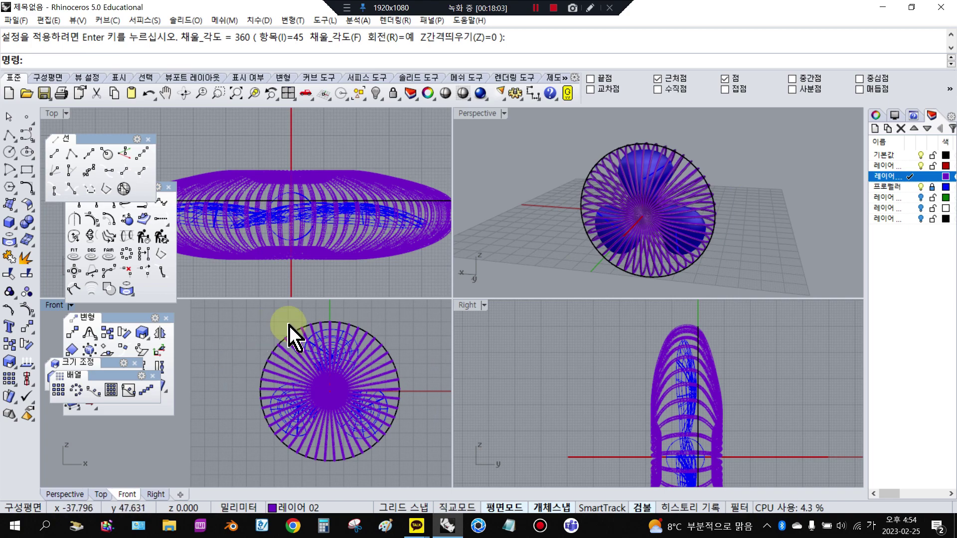
# - Show 레이어 04 in the maximized Right view and delete its green curve beside the arrayed pipes
pyautogui.scroll(5, 622, 204)
pyautogui.moveTo(651, 240); pyautogui.dragTo(499, 195, button='right')
pyautogui.scroll(-3, 596, 376)
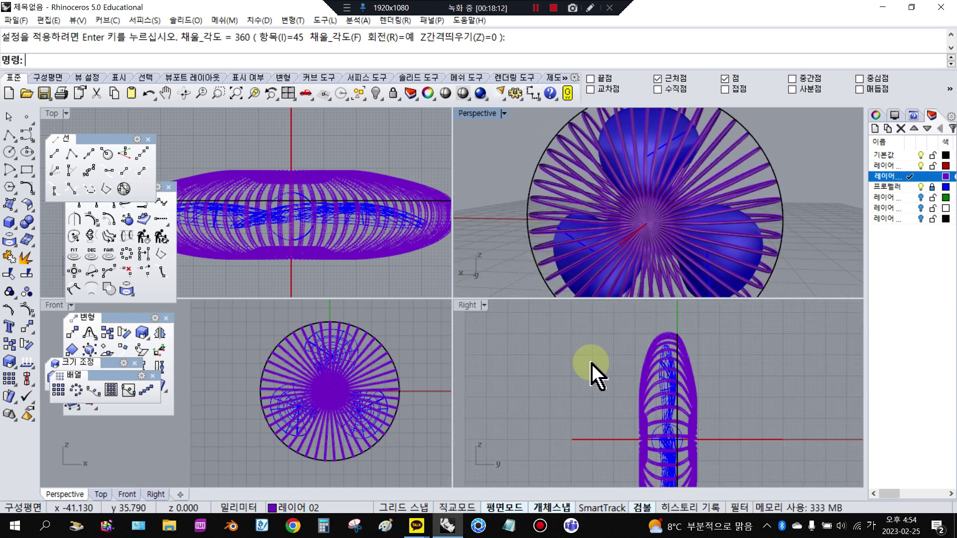
pyautogui.doubleClick(473, 306)
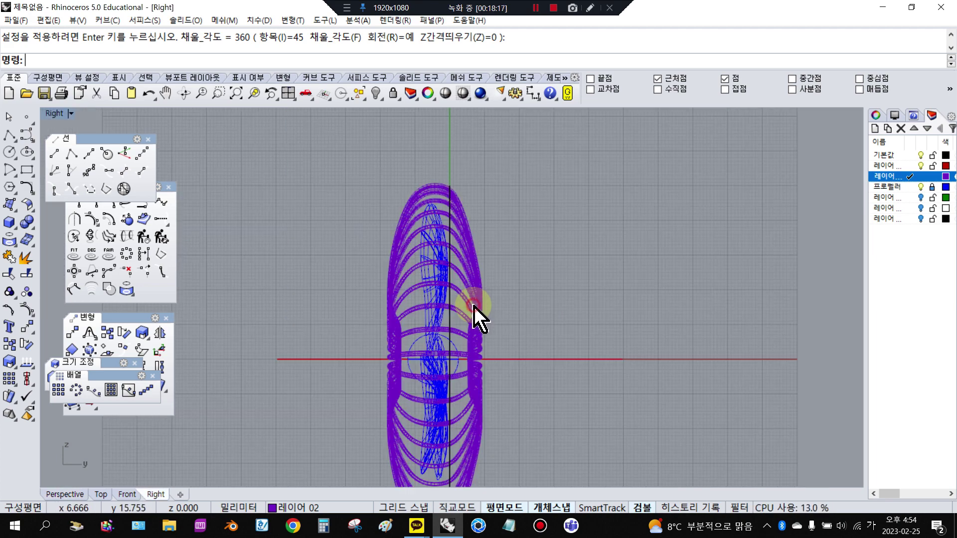
pyautogui.scroll(5, 438, 182)
pyautogui.scroll(-4, 432, 185)
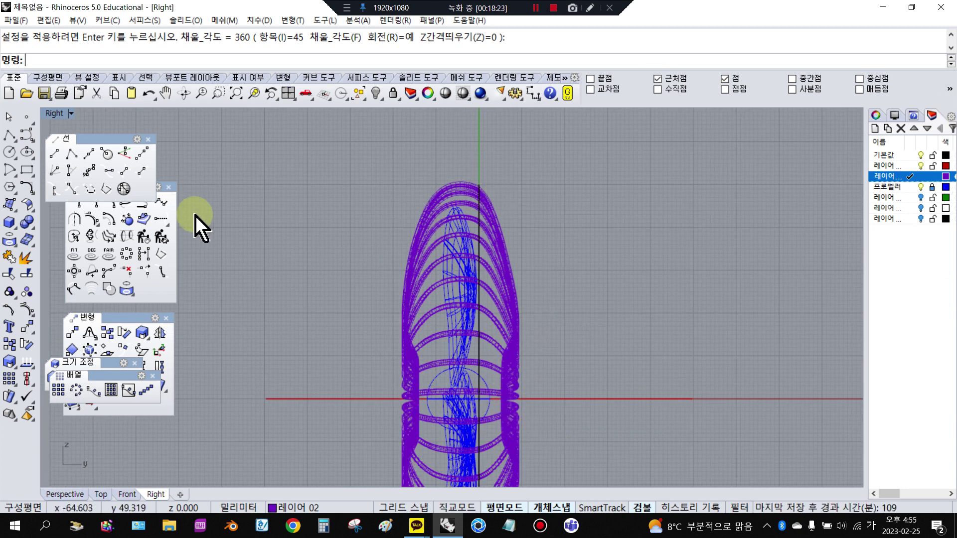
pyautogui.click(921, 198)
pyautogui.scroll(-3, 605, 214)
pyautogui.scroll(4, 545, 262)
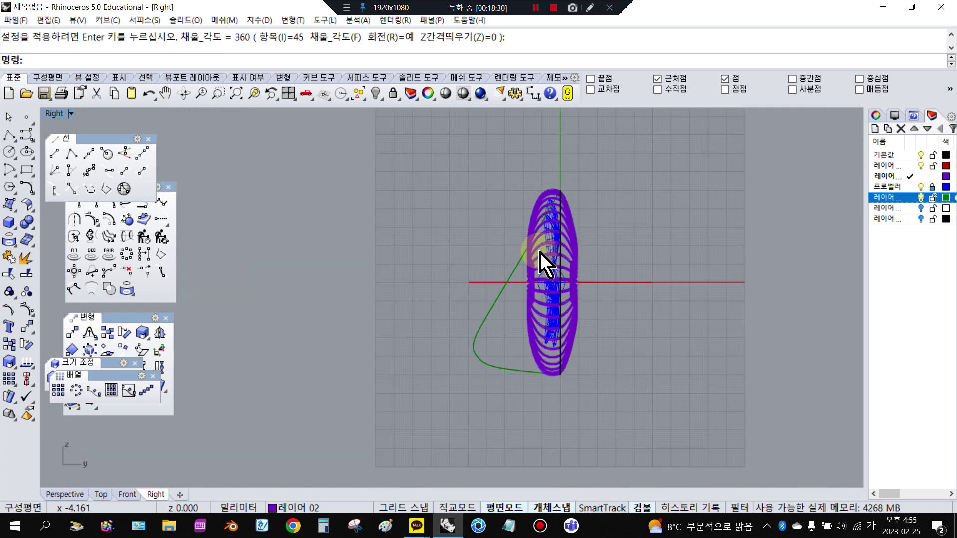
pyautogui.click(505, 273)
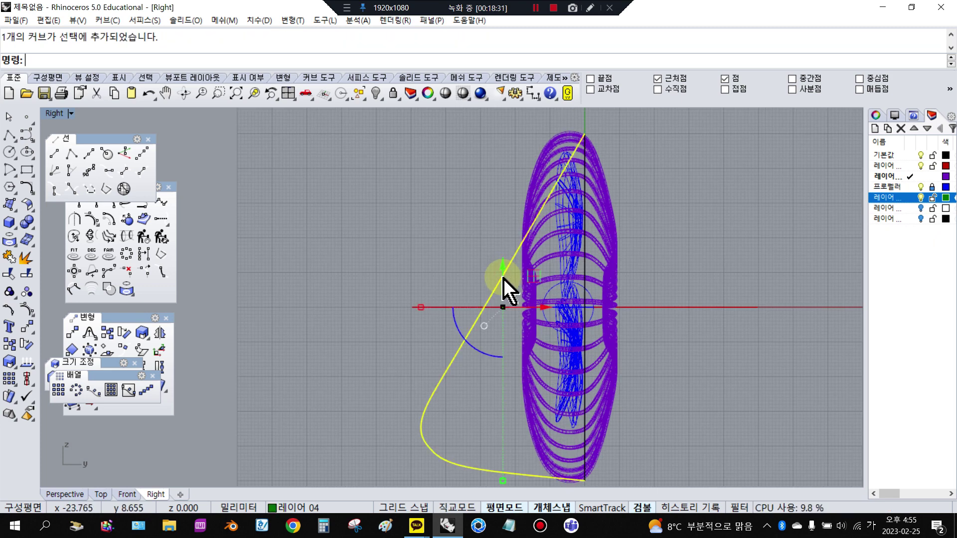
pyautogui.press('Delete')
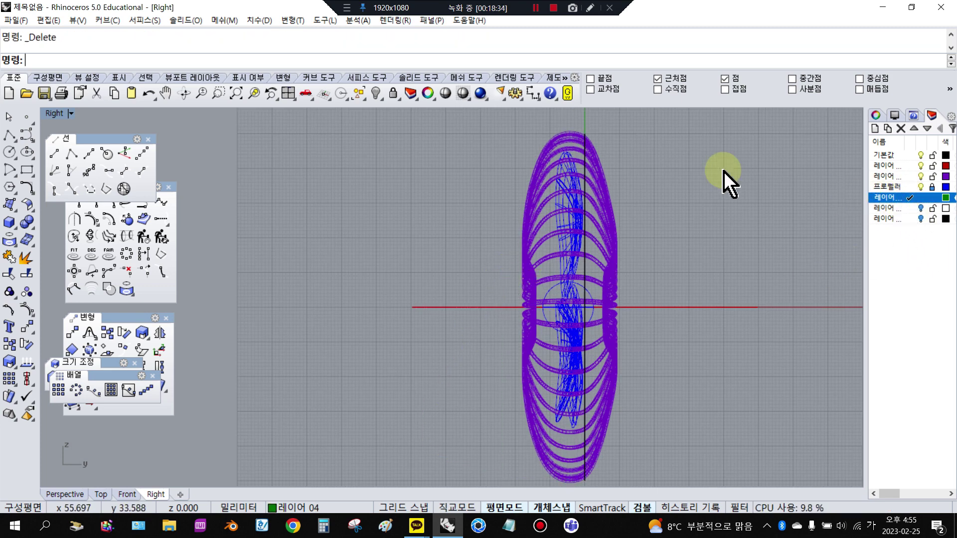
# - Hide the purple layer 레이어 02 that holds the arrayed guard wires
pyautogui.moveTo(637, 175); pyautogui.dragTo(627, 190, button='right')
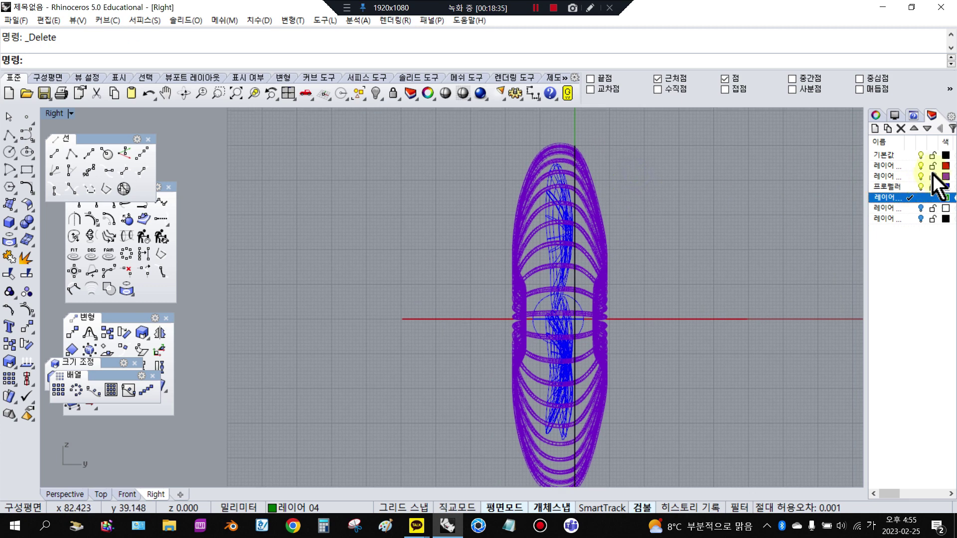
pyautogui.click(921, 176)
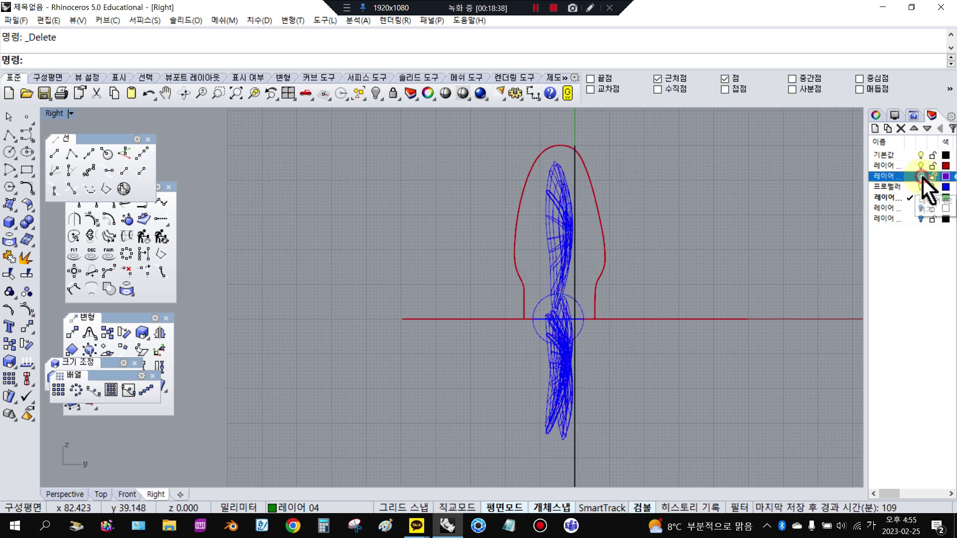
# - Enable quadrant snapping and draw an ellipse centred on the upper end of the black vertical line, with 1.5 mm horizontal and 0.5 mm vertical radii
pyautogui.click(28, 154)
pyautogui.moveTo(599, 142); pyautogui.dragTo(594, 187, button='right')
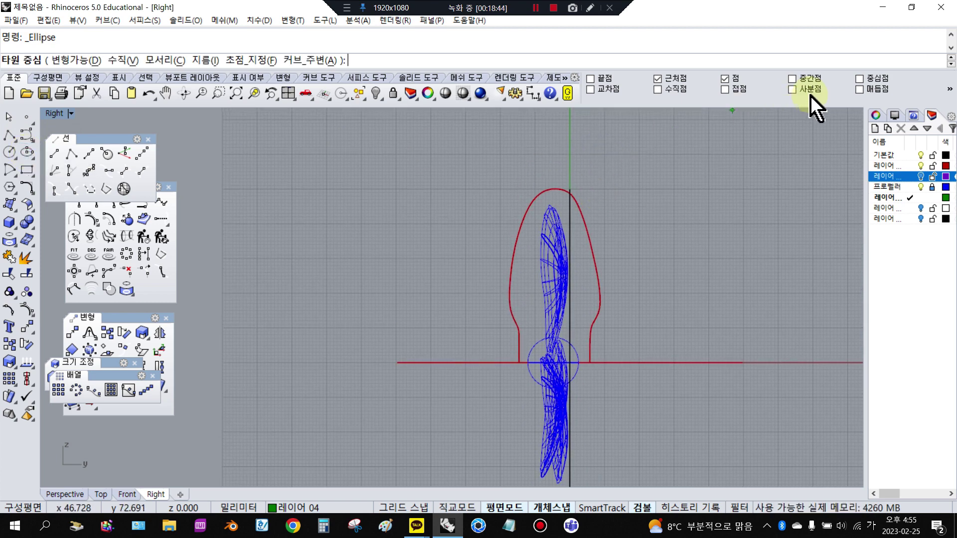
pyautogui.scroll(6, 562, 154)
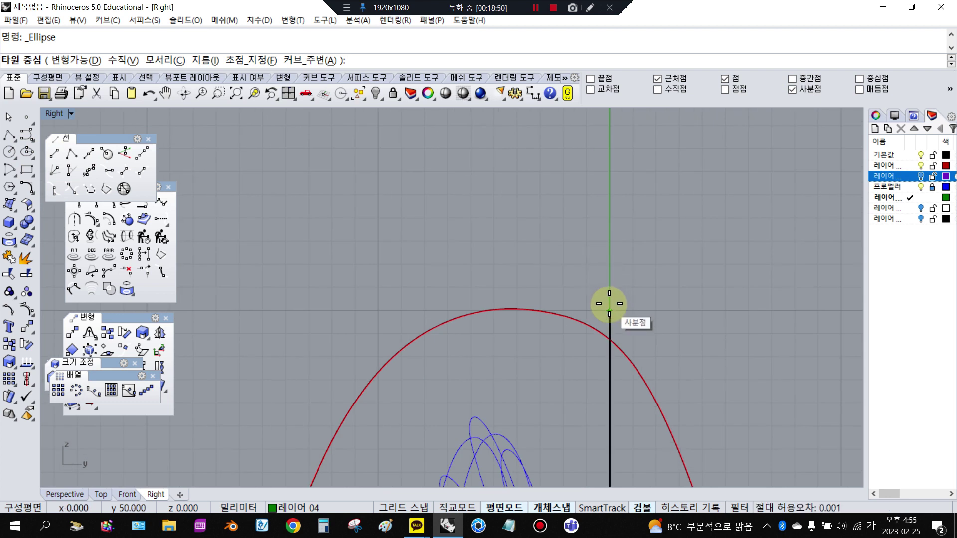
pyautogui.click(609, 304)
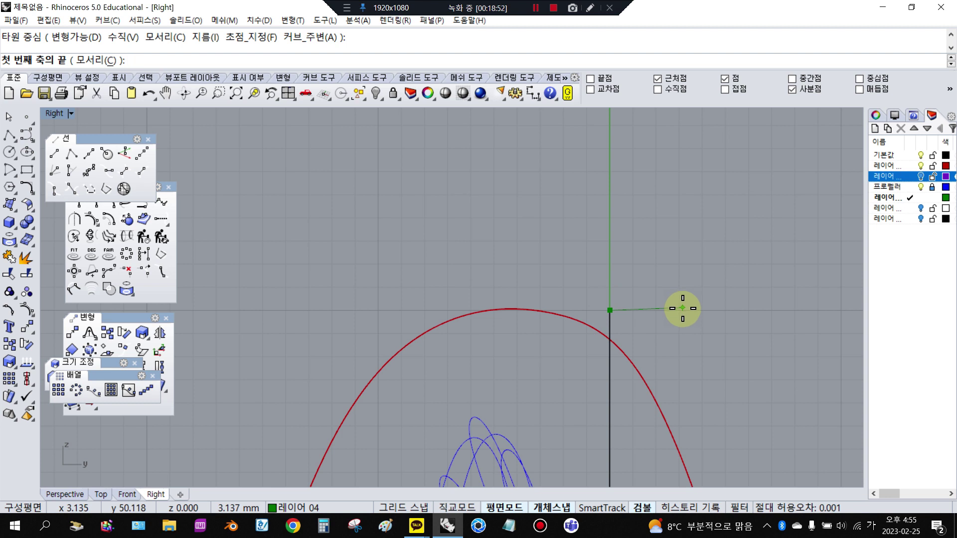
pyautogui.write('1.5')
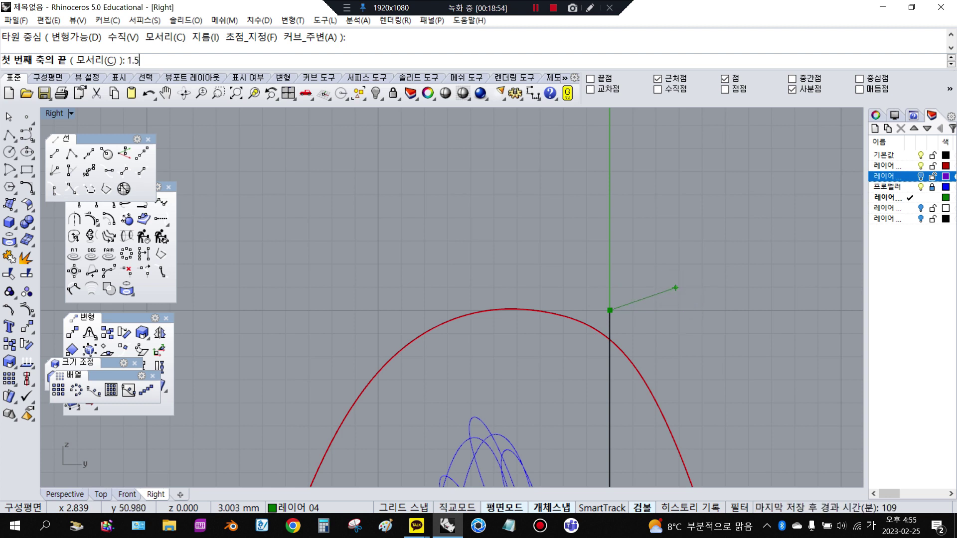
pyautogui.press('Return')
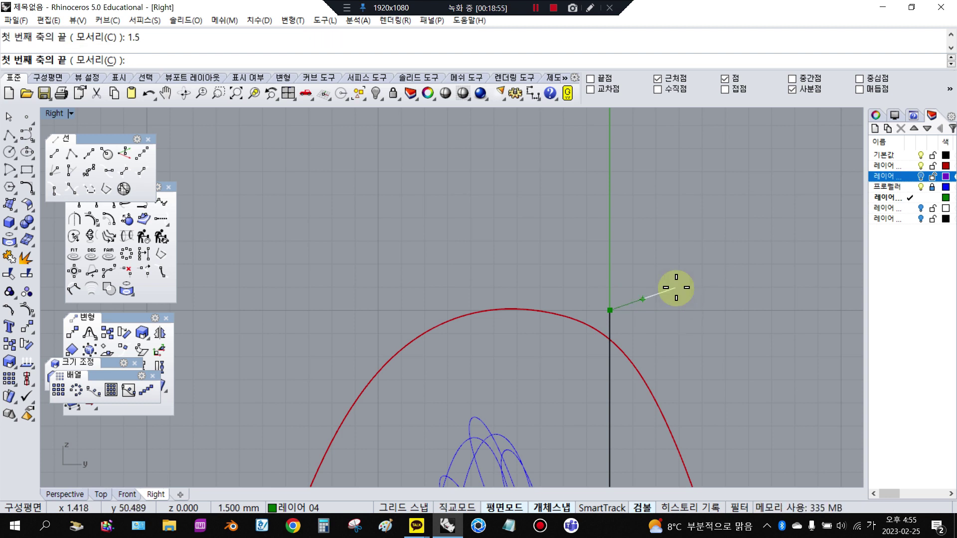
pyautogui.press('F8')
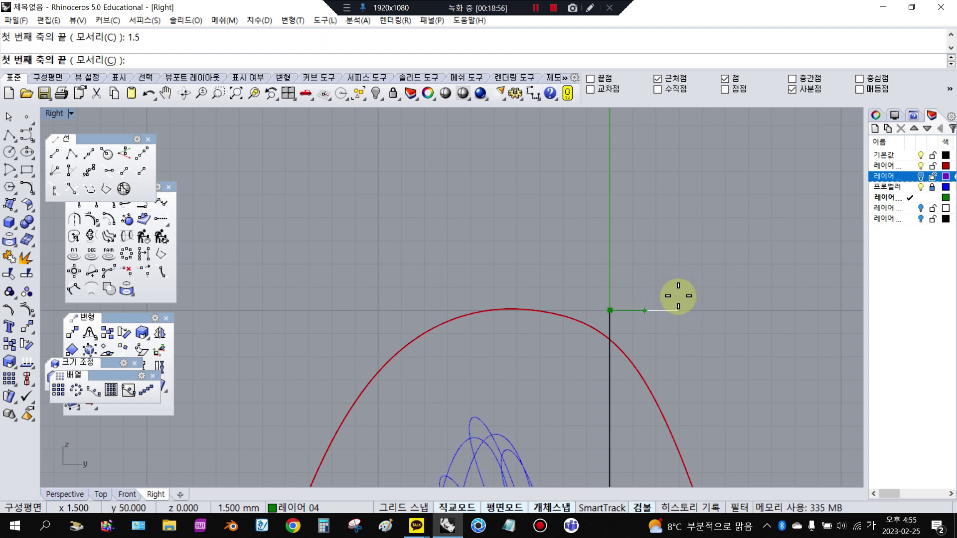
pyautogui.click(724, 311)
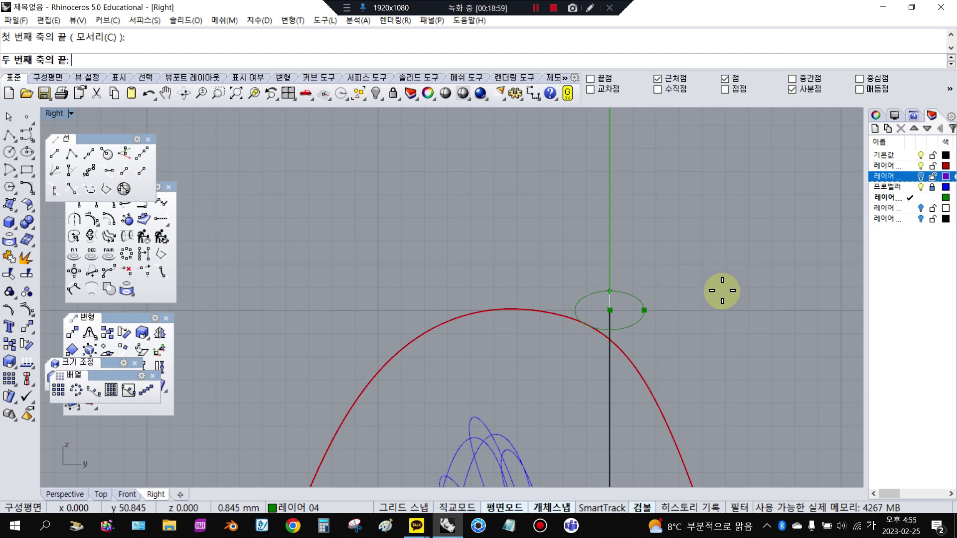
pyautogui.scroll(4, 722, 291)
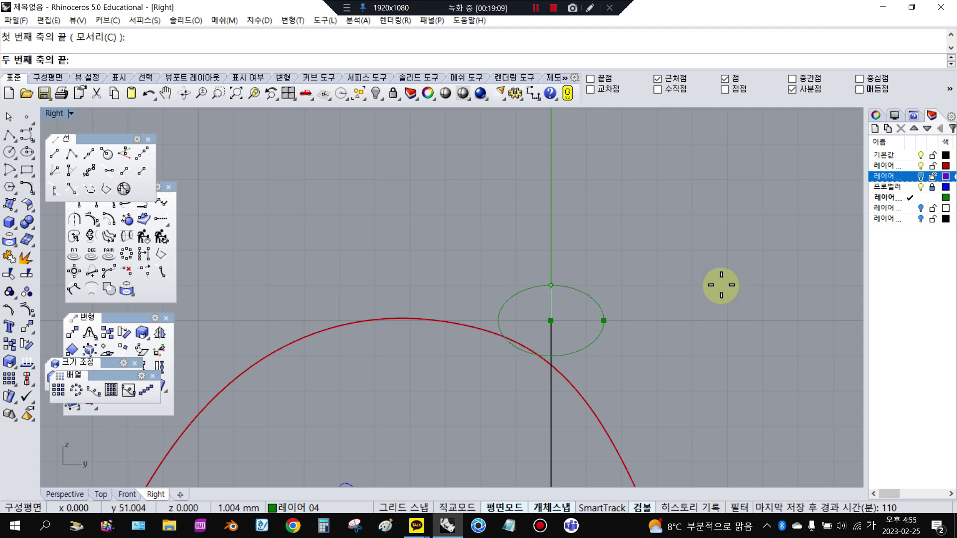
pyautogui.write('0')
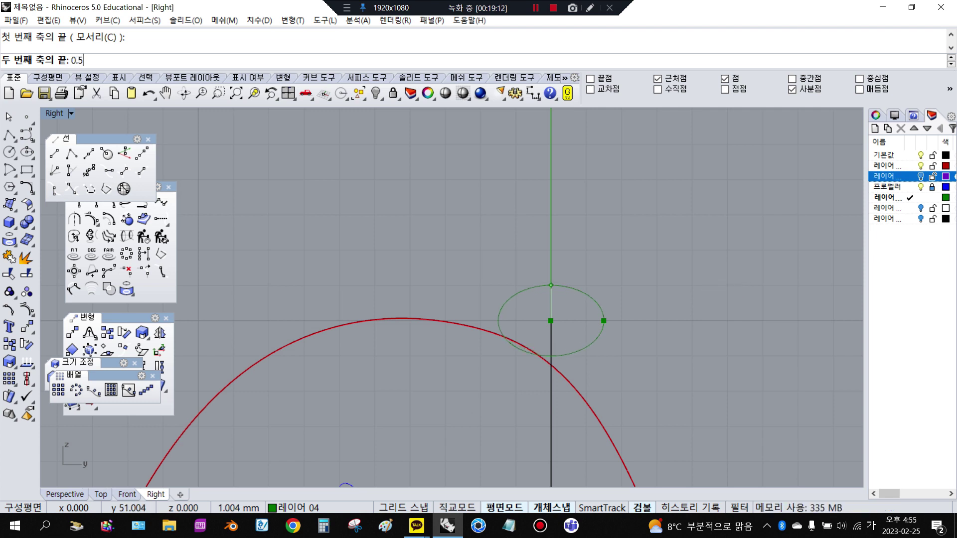
pyautogui.write('.5')
pyautogui.press('Return')
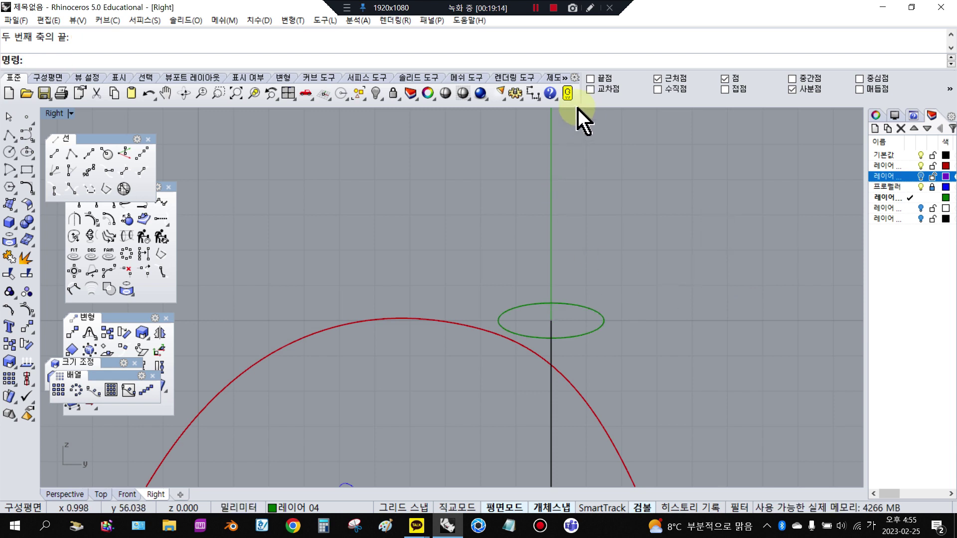
# - Check the small ellipse's width and height with temporary dimensions and delete the ellipse
pyautogui.click(533, 93)
pyautogui.click(603, 320)
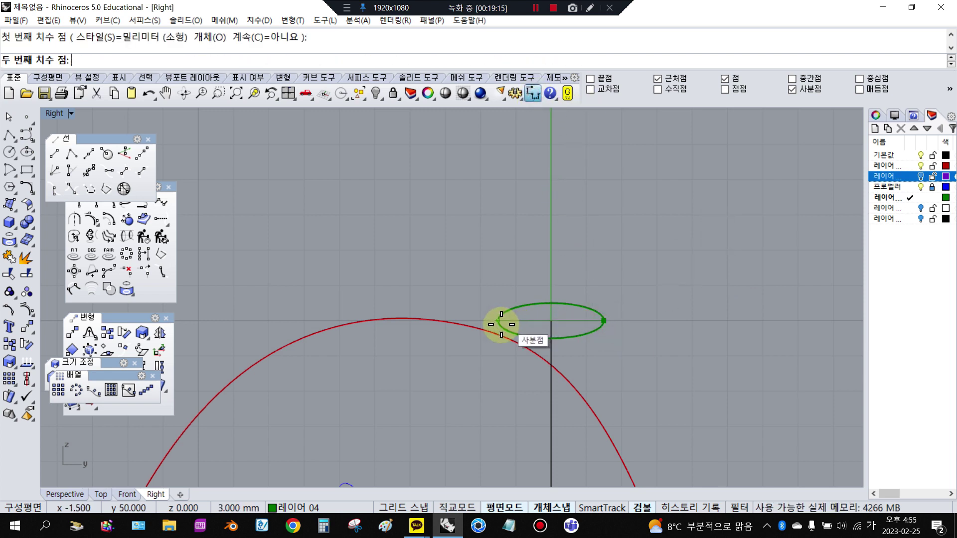
pyautogui.click(502, 324)
pyautogui.press('Escape')
pyautogui.rightClick(553, 298)
pyautogui.click(550, 299)
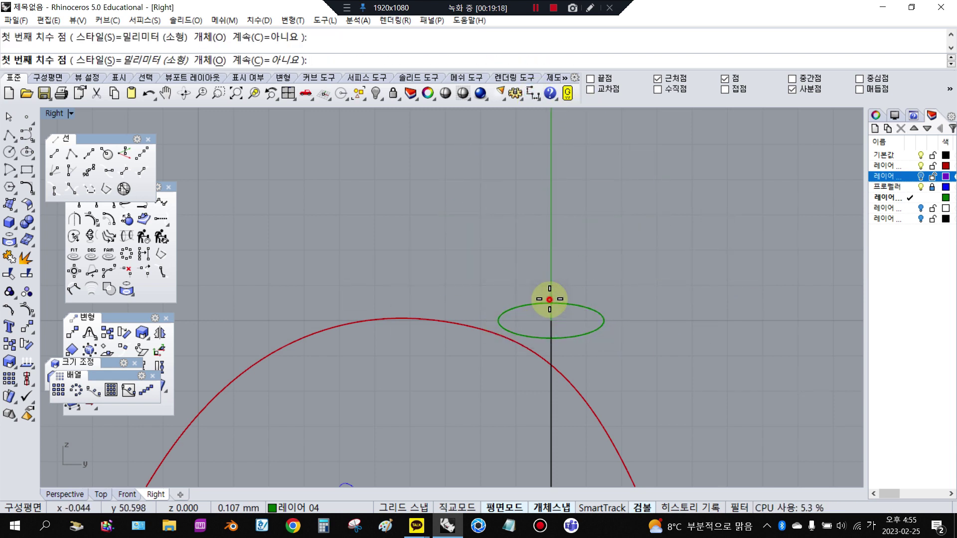
pyautogui.click(551, 338)
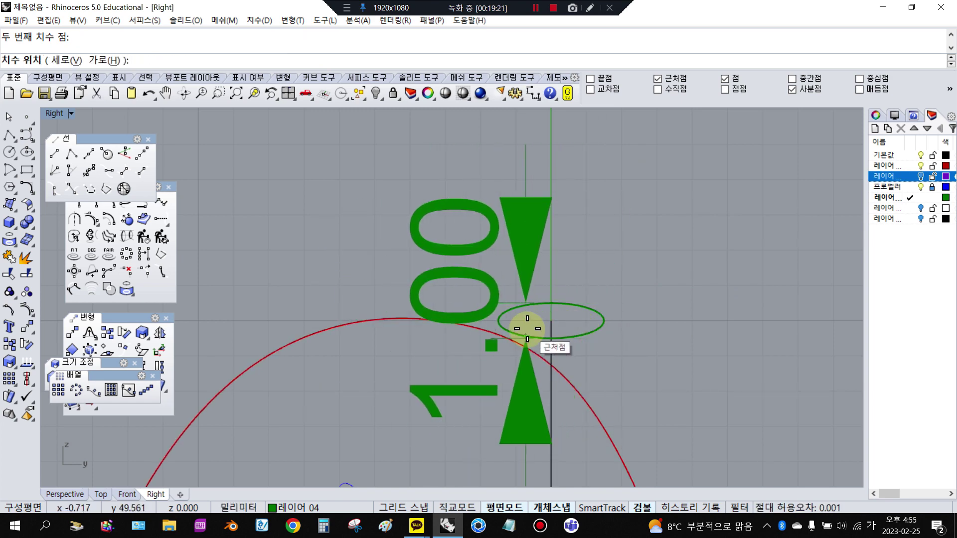
pyautogui.scroll(-2, 527, 329)
pyautogui.press('Escape')
pyautogui.click(571, 331)
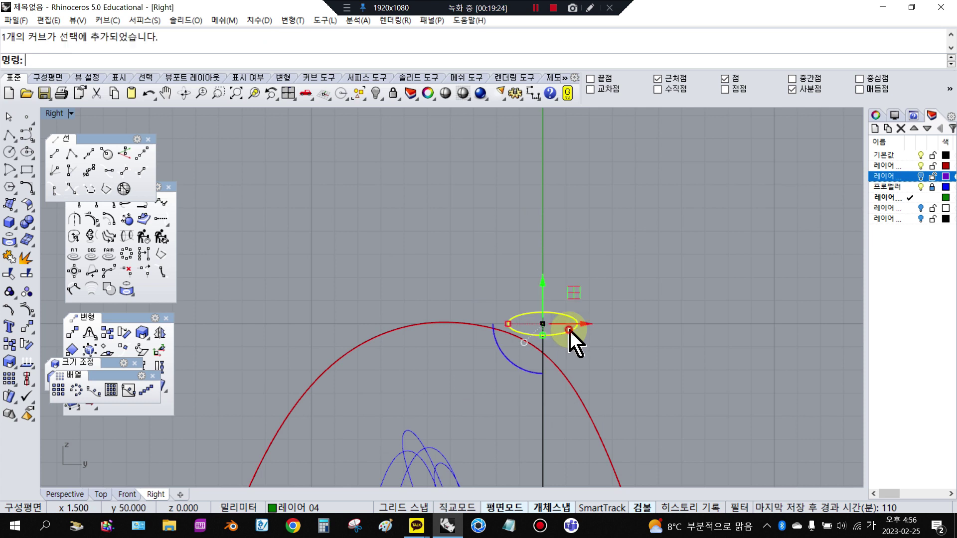
pyautogui.press('Delete')
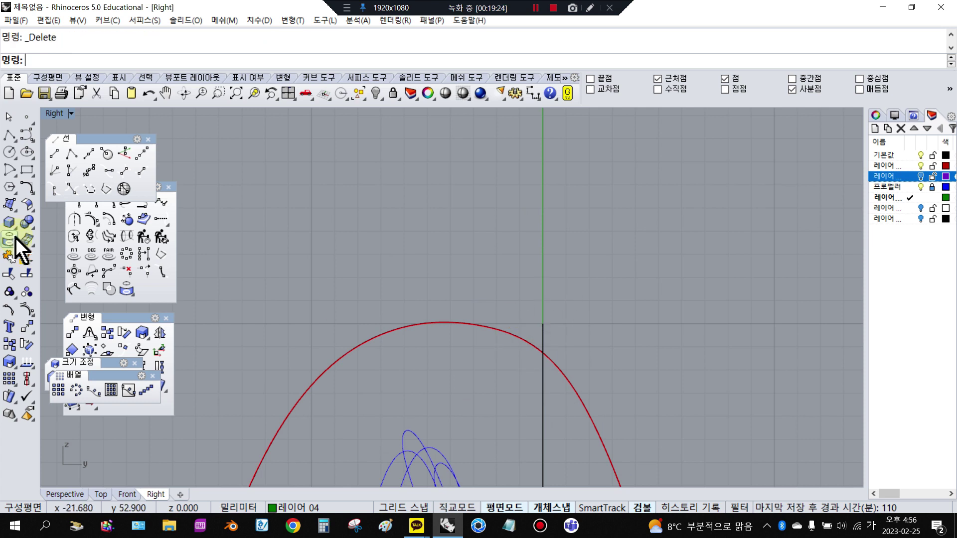
# - Draw an ellipse centred on the upper end of the black vertical line, with 2.5 mm horizontal and 1.5 mm vertical radii
pyautogui.click(26, 150)
pyautogui.click(543, 323)
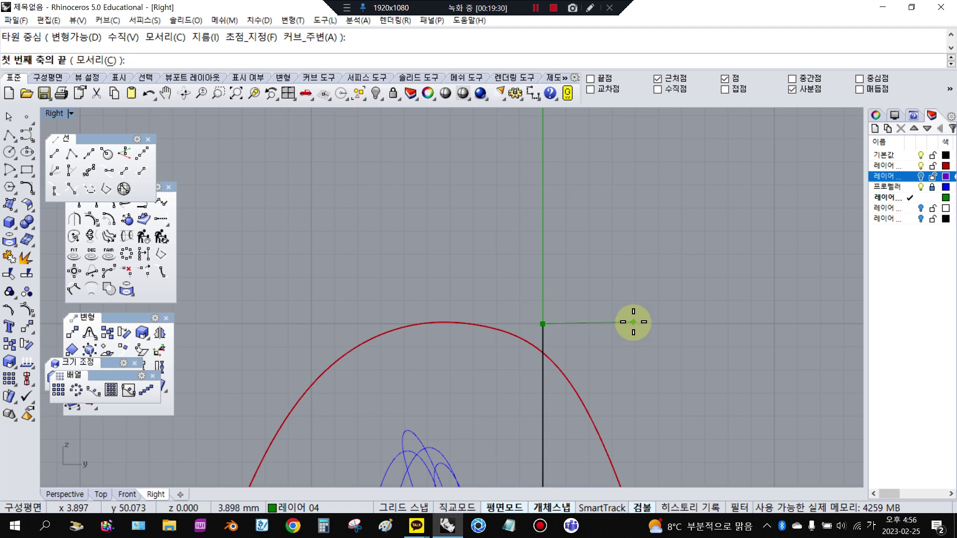
pyautogui.write('2')
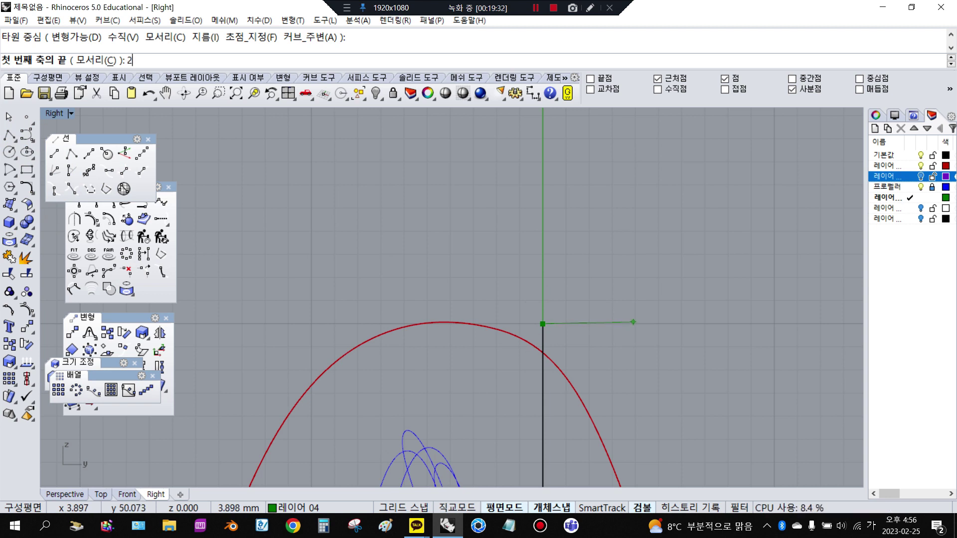
pyautogui.write('.5')
pyautogui.press('Return')
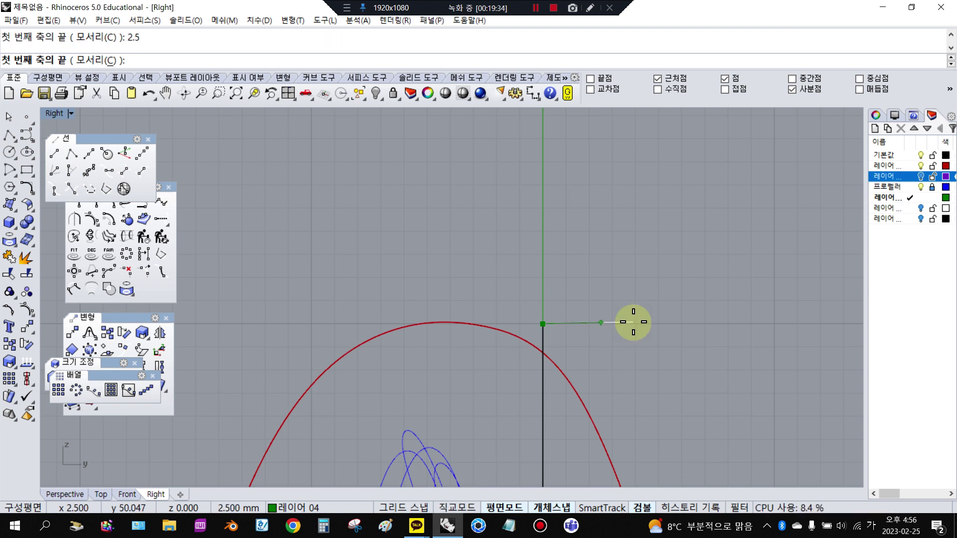
pyautogui.click(633, 321)
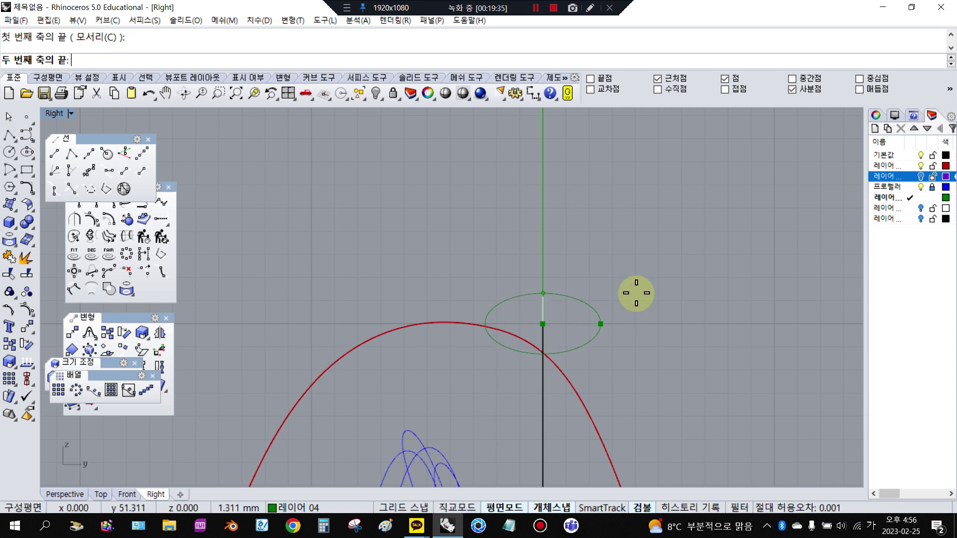
pyautogui.write('1')
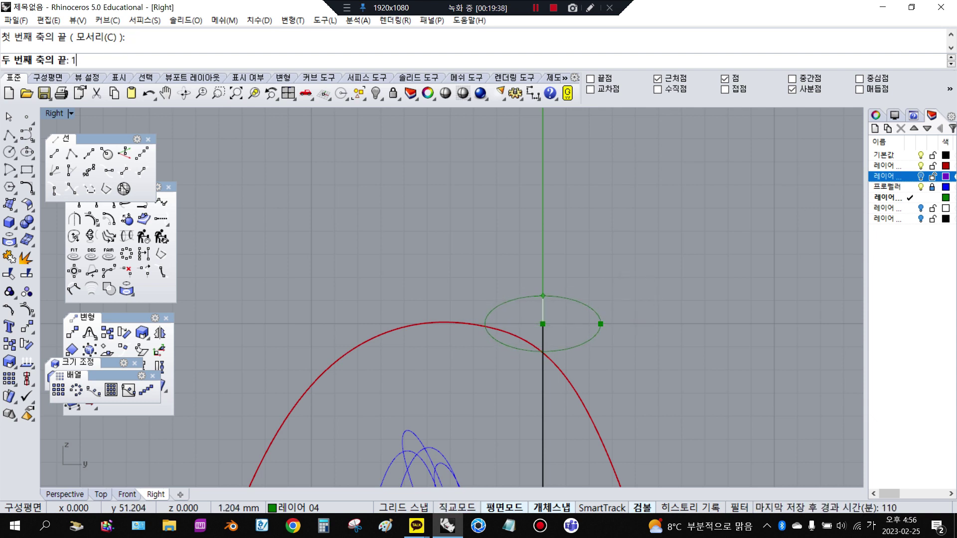
pyautogui.write('.5')
pyautogui.press('Return')
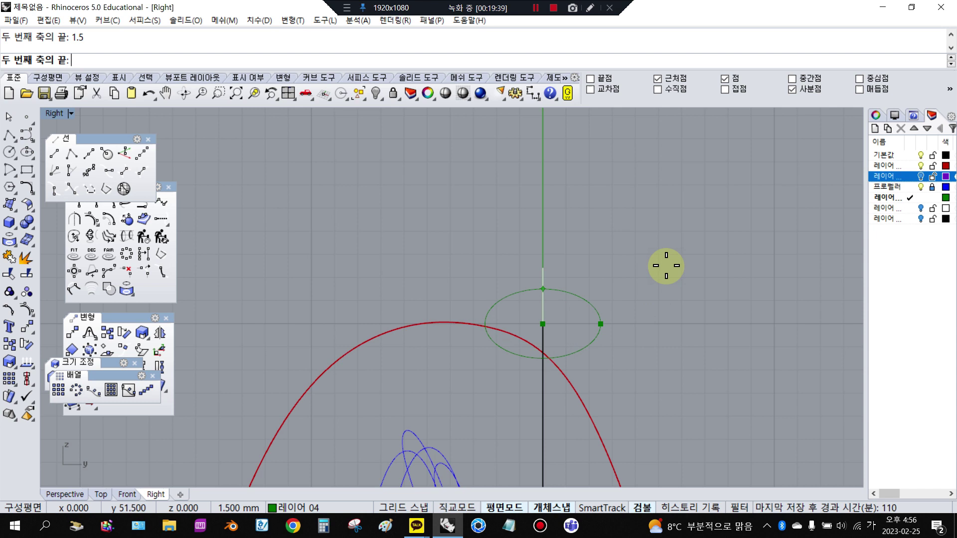
pyautogui.click(672, 222)
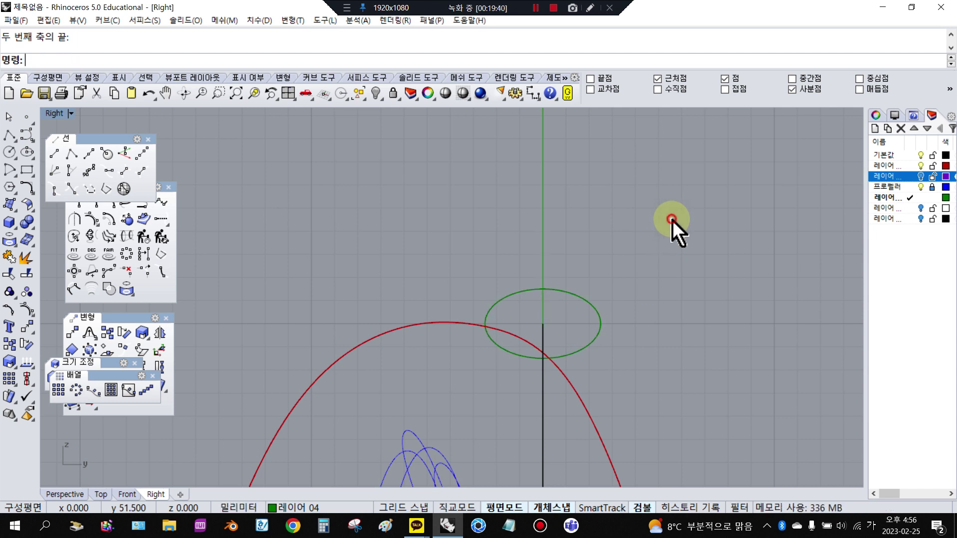
# - Measure the new ellipse's width and height between its quadrant points without placing dimensions
pyautogui.click(534, 93)
pyautogui.click(484, 324)
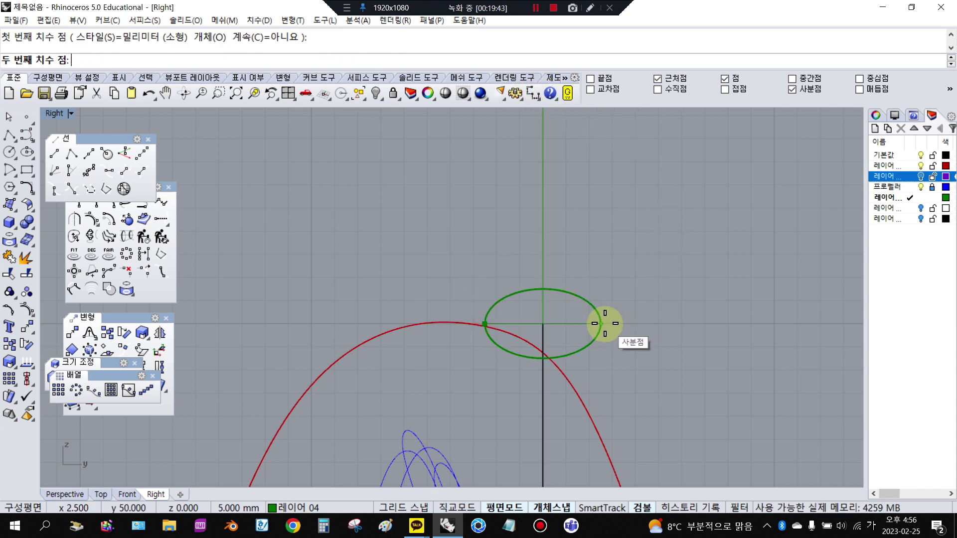
pyautogui.click(600, 323)
pyautogui.press('Escape')
pyautogui.press('Return')
pyautogui.click(533, 286)
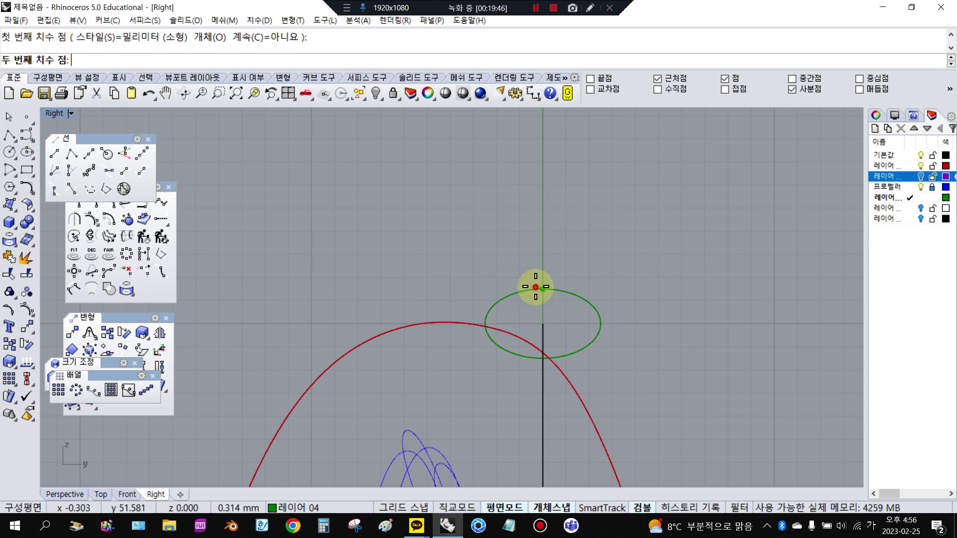
pyautogui.click(538, 358)
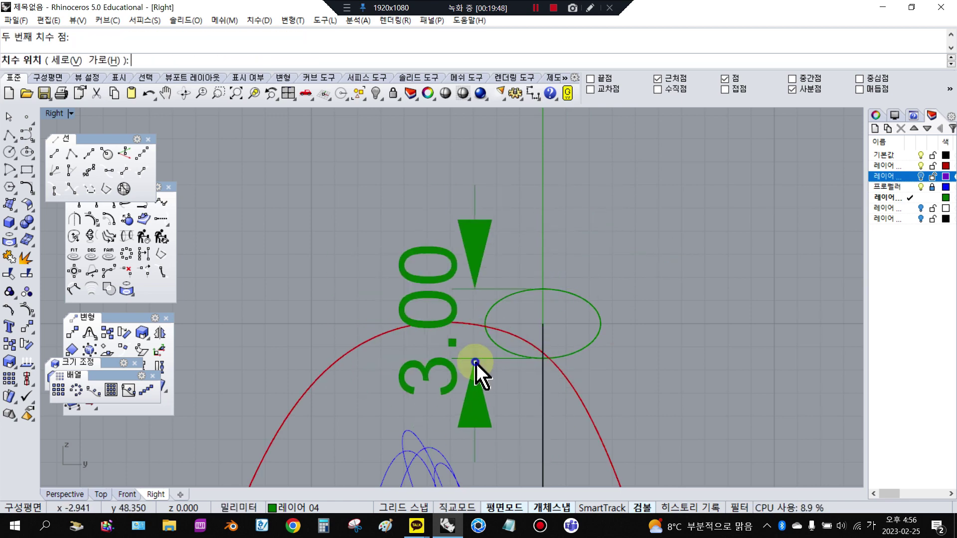
pyautogui.press('Escape')
pyautogui.scroll(-4, 584, 271)
pyautogui.scroll(2, 574, 299)
pyautogui.scroll(-2, 569, 290)
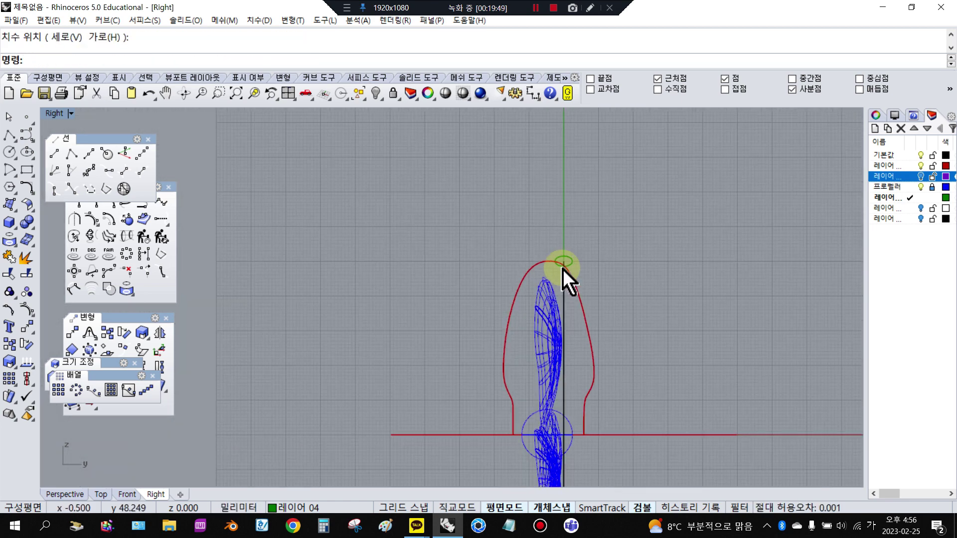
pyautogui.moveTo(560, 380); pyautogui.dragTo(506, 354, button='right')
pyautogui.scroll(2, 482, 239)
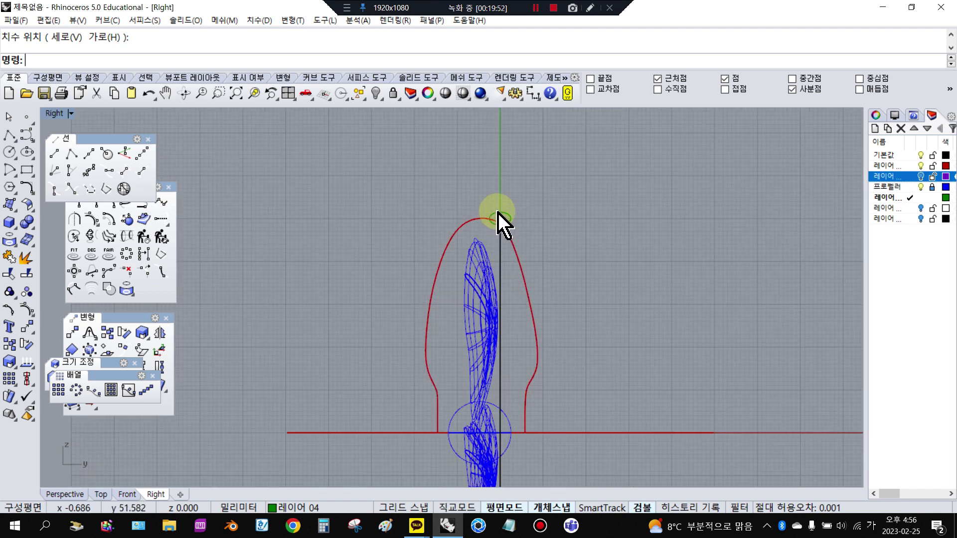
pyautogui.click(504, 229)
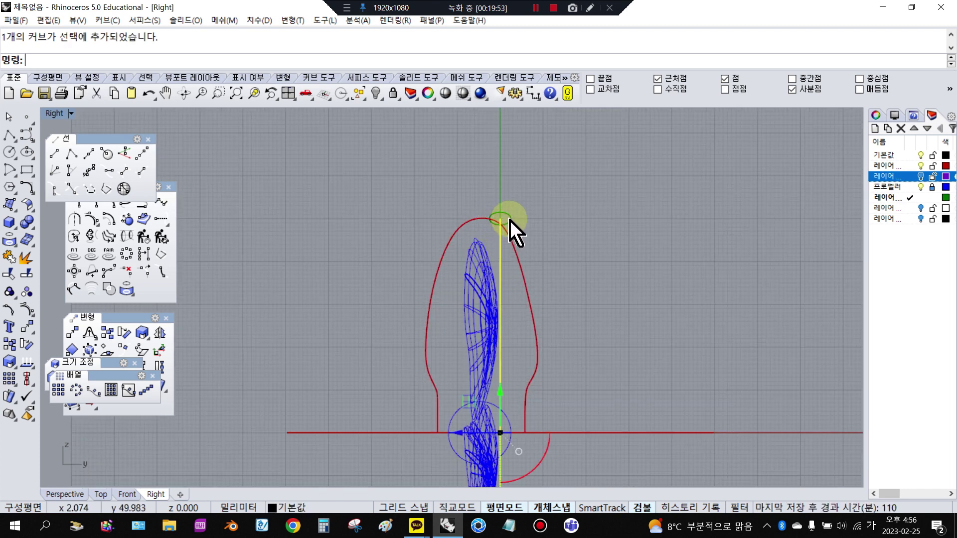
pyautogui.click(510, 220)
pyautogui.press('Escape')
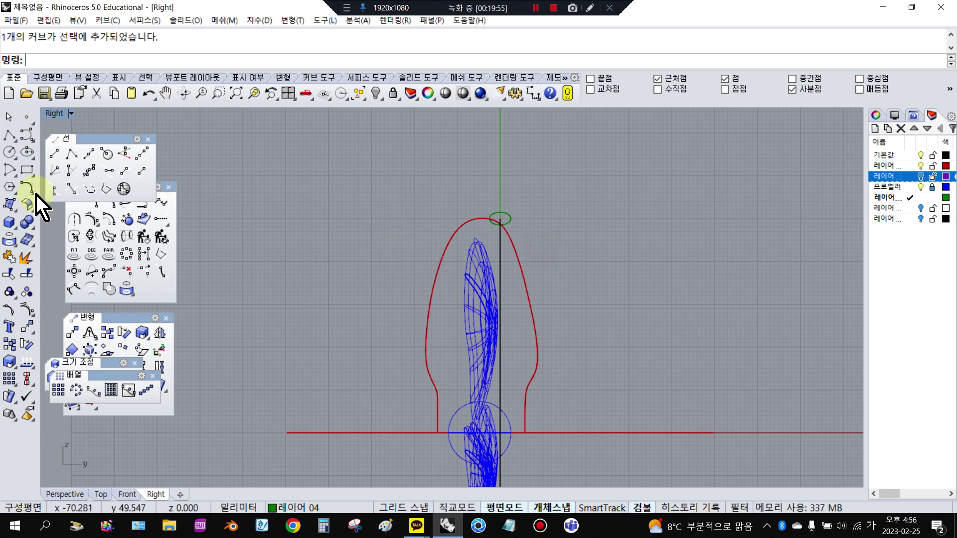
# - Draw a rounded control-point curve right of the guard profile, starting and ending at the red horizontal axis, about 18 mm wide and 13.5 mm high
pyautogui.click(27, 135)
pyautogui.scroll(8, 518, 430)
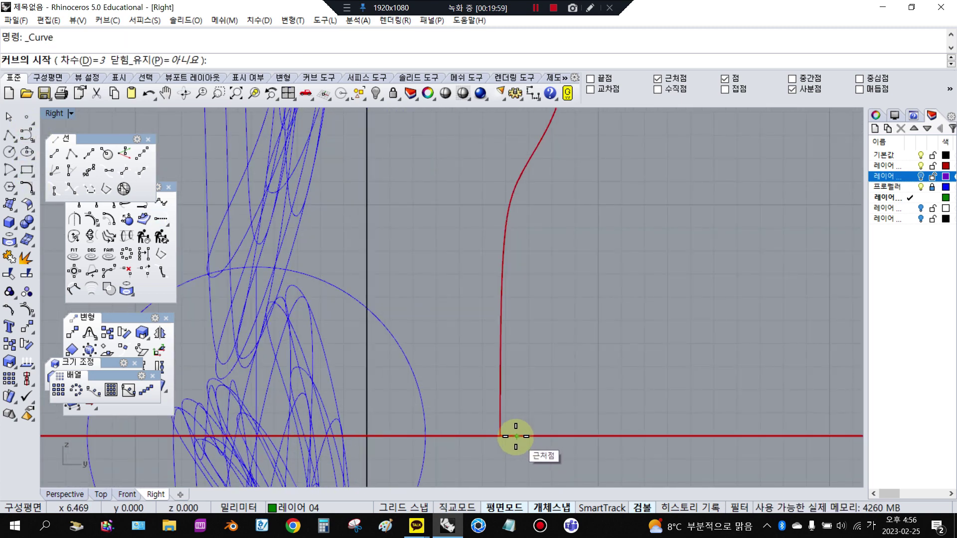
pyautogui.click(515, 437)
pyautogui.click(517, 388)
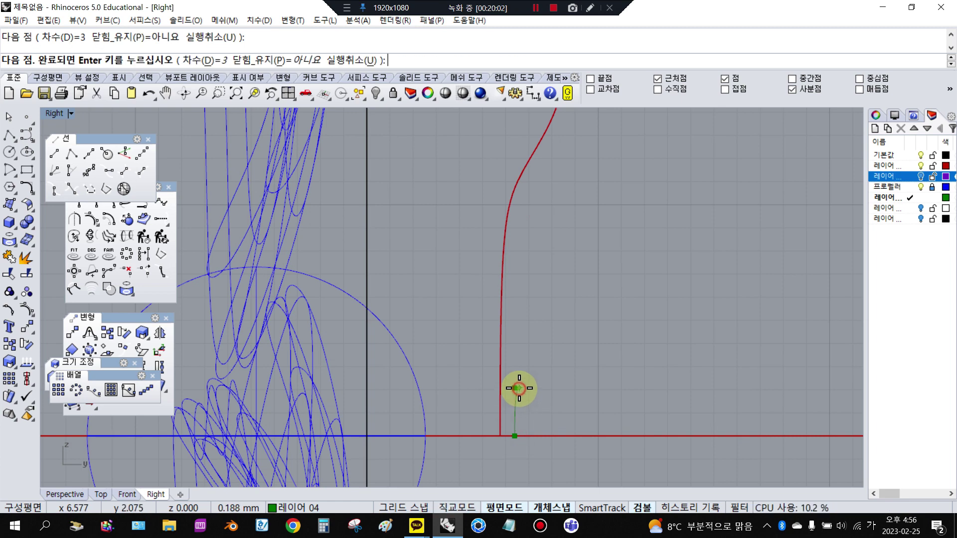
pyautogui.click(519, 320)
pyautogui.moveTo(522, 241); pyautogui.dragTo(495, 331, button='right')
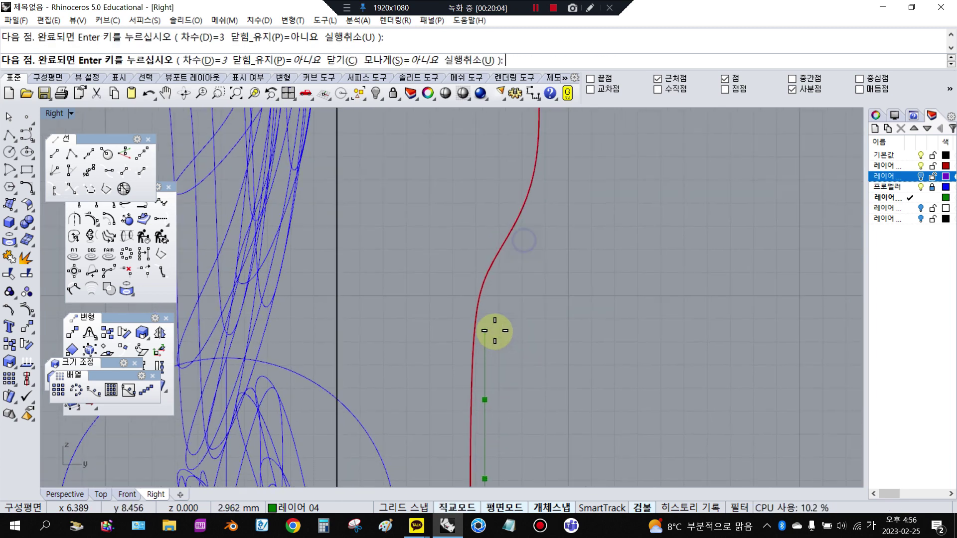
pyautogui.click(495, 326)
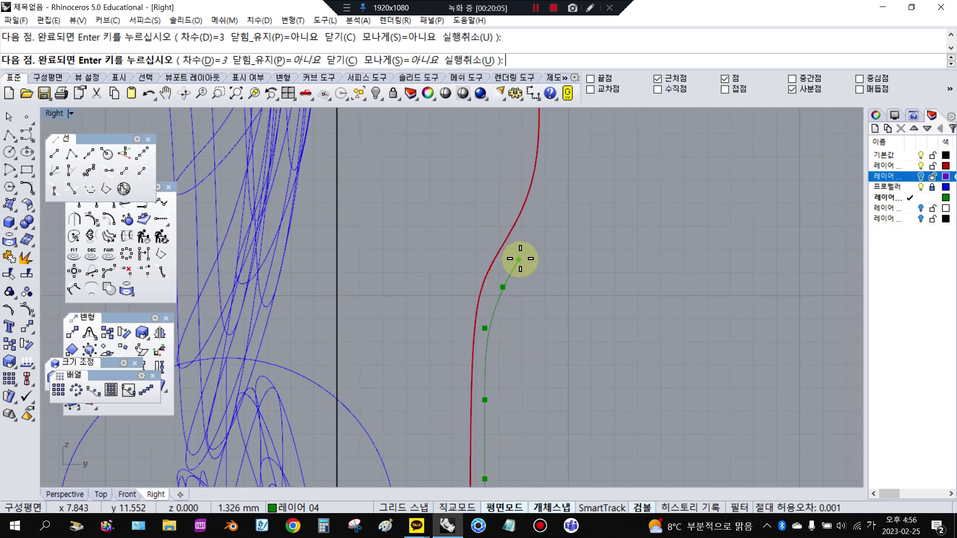
pyautogui.hotkey('ctrl', 'z')
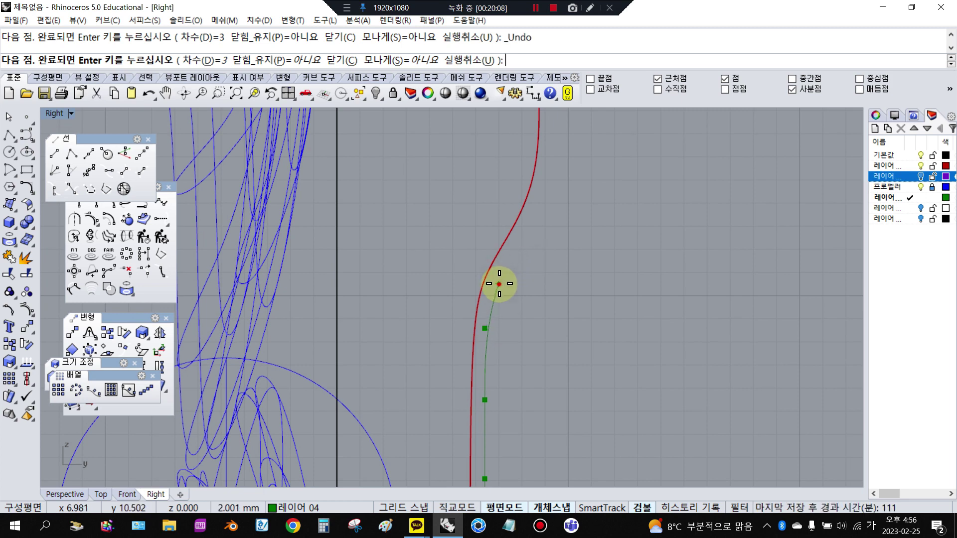
pyautogui.click(499, 284)
pyautogui.scroll(-4, 525, 242)
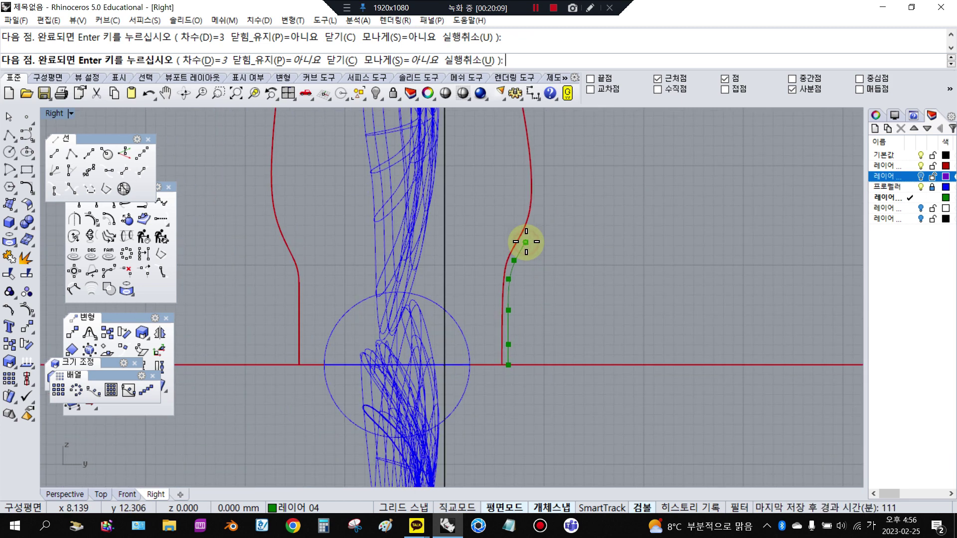
pyautogui.click(526, 242)
pyautogui.click(543, 229)
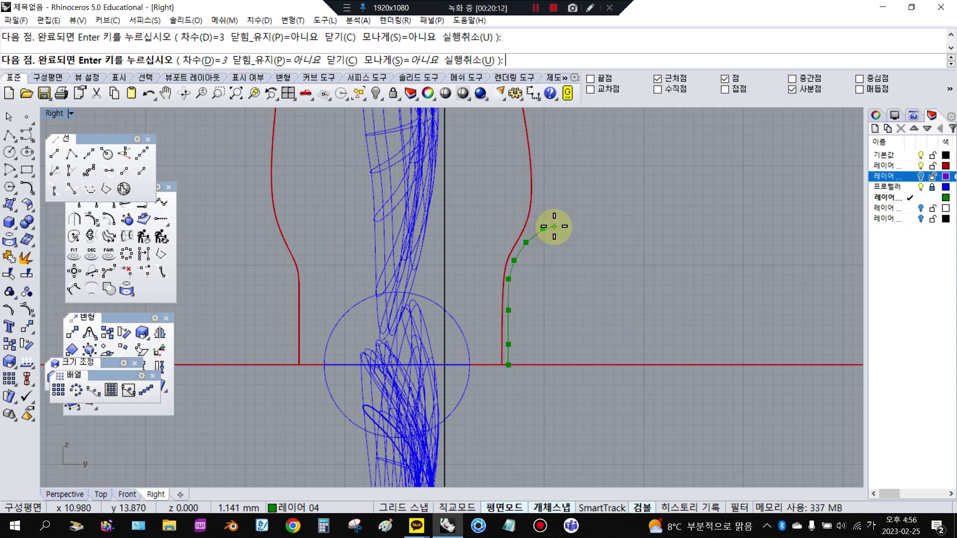
pyautogui.click(581, 229)
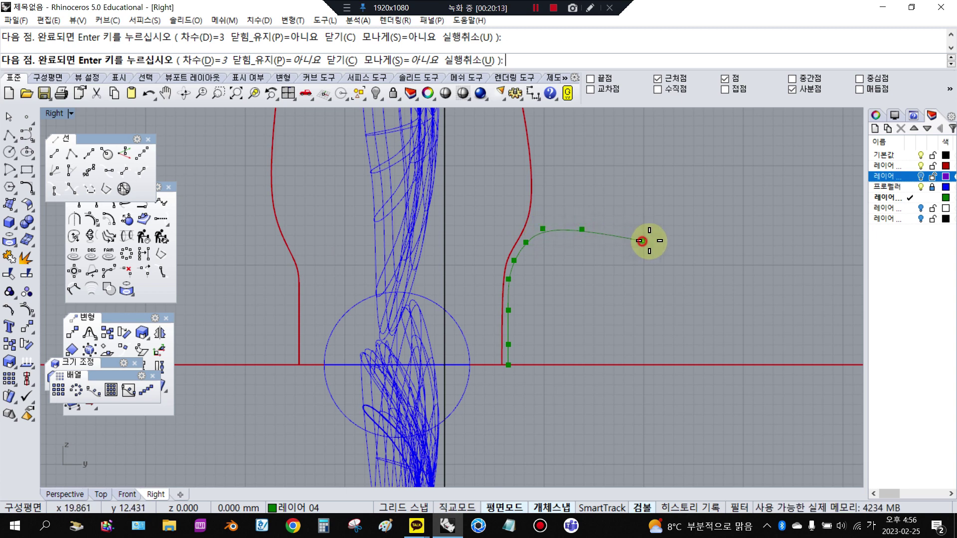
pyautogui.click(643, 240)
pyautogui.click(692, 301)
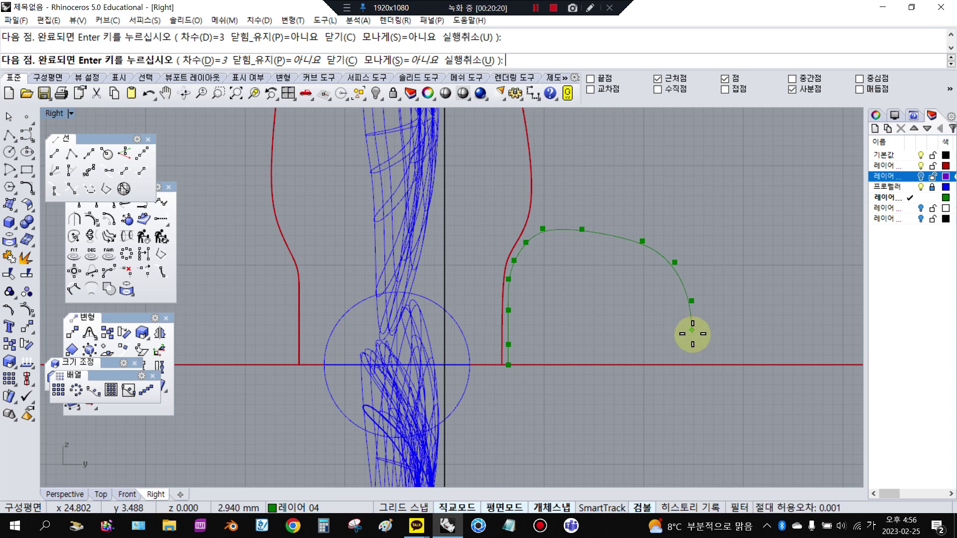
pyautogui.keyDown('shift'); pyautogui.click(692, 330); pyautogui.keyUp('shift')
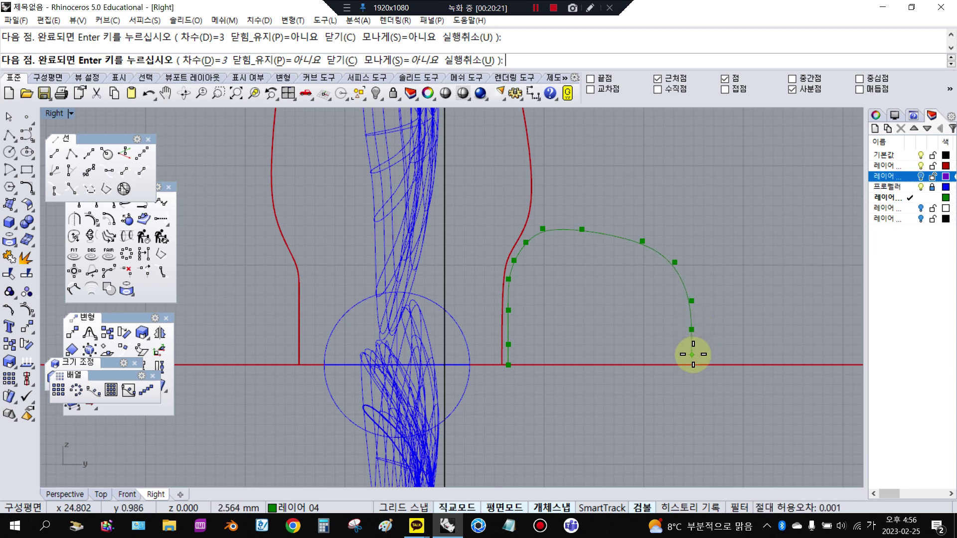
pyautogui.click(691, 361)
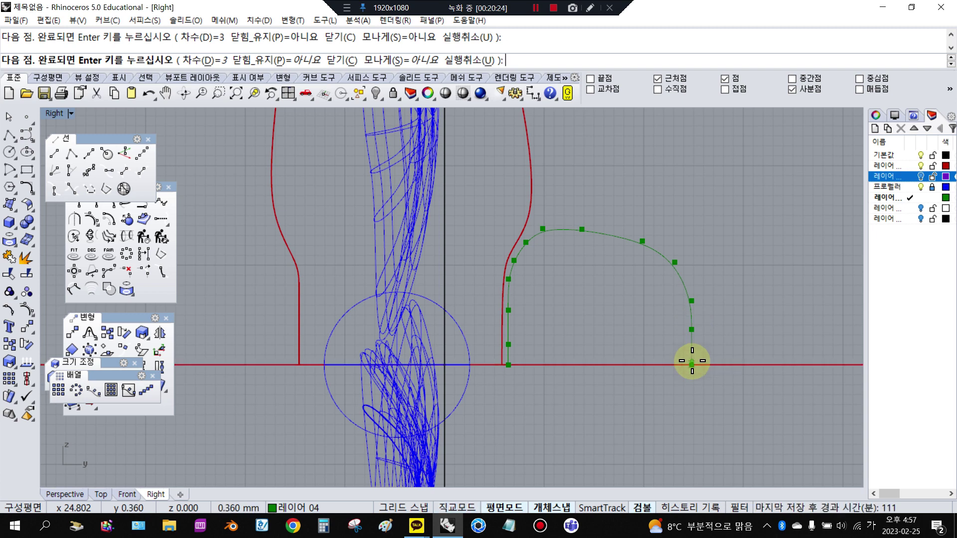
pyautogui.press('Return')
pyautogui.scroll(-5, 681, 330)
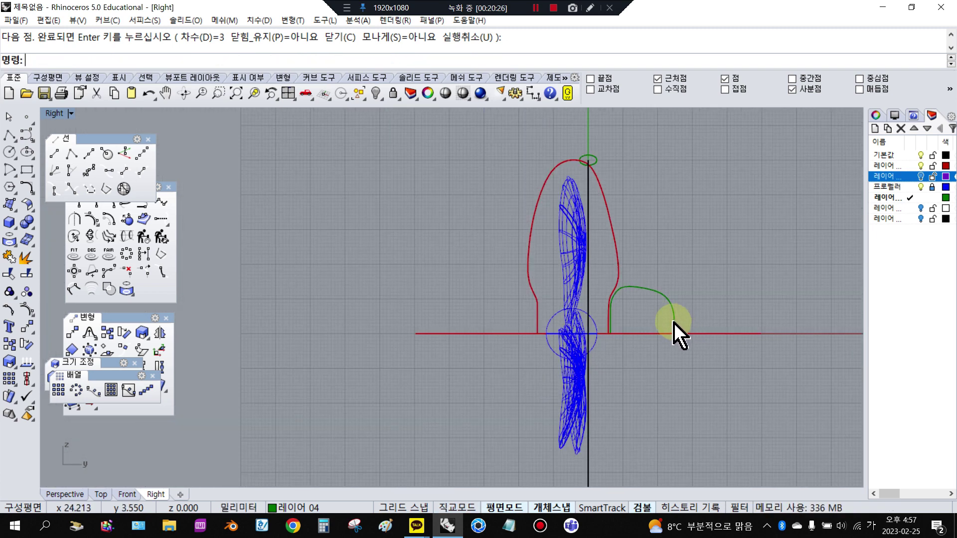
# - Show the control points of the new curve and nudge the points on its outer side to smooth the bend down to the axis
pyautogui.click(673, 320)
pyautogui.scroll(3, 678, 329)
pyautogui.click(27, 310)
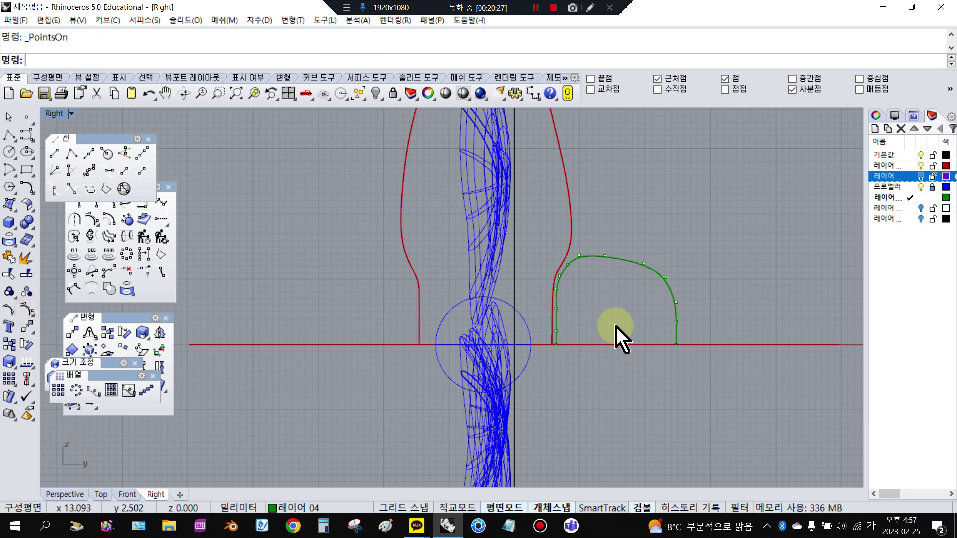
pyautogui.scroll(2, 653, 324)
pyautogui.moveTo(652, 309); pyautogui.dragTo(721, 343)
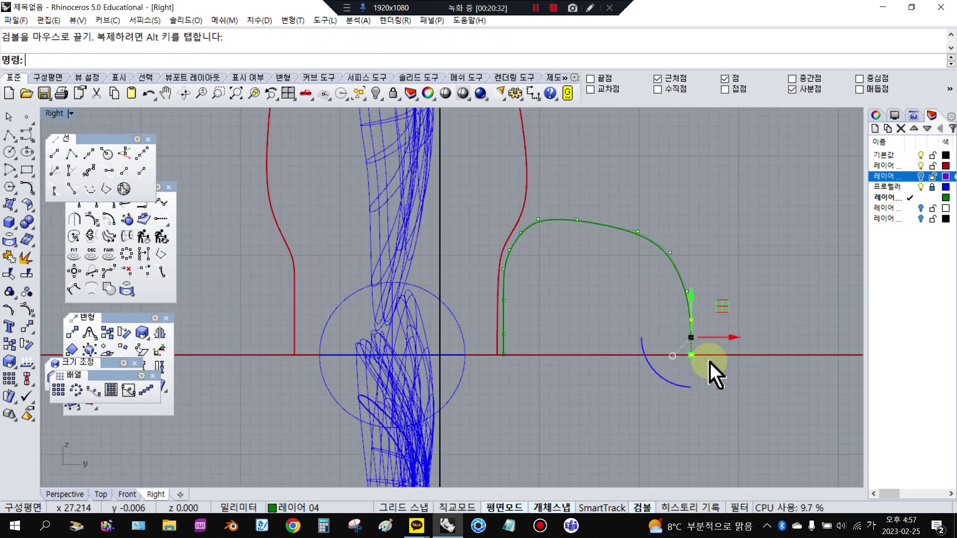
pyautogui.click(715, 384)
pyautogui.moveTo(680, 304); pyautogui.dragTo(713, 398)
pyautogui.click(734, 385)
pyautogui.scroll(2, 703, 332)
pyautogui.click(686, 283)
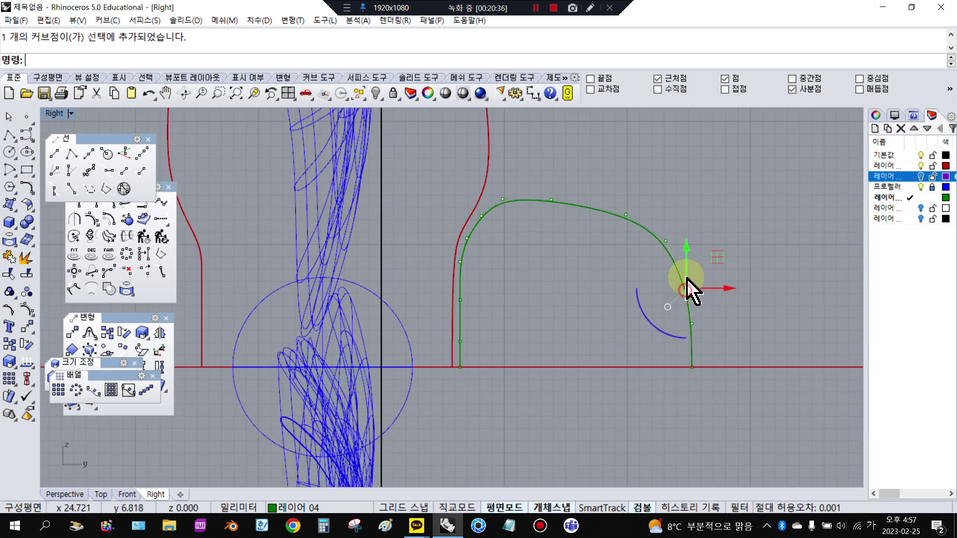
pyautogui.moveTo(685, 272); pyautogui.dragTo(688, 266)
pyautogui.click(777, 259)
pyautogui.scroll(-4, 647, 257)
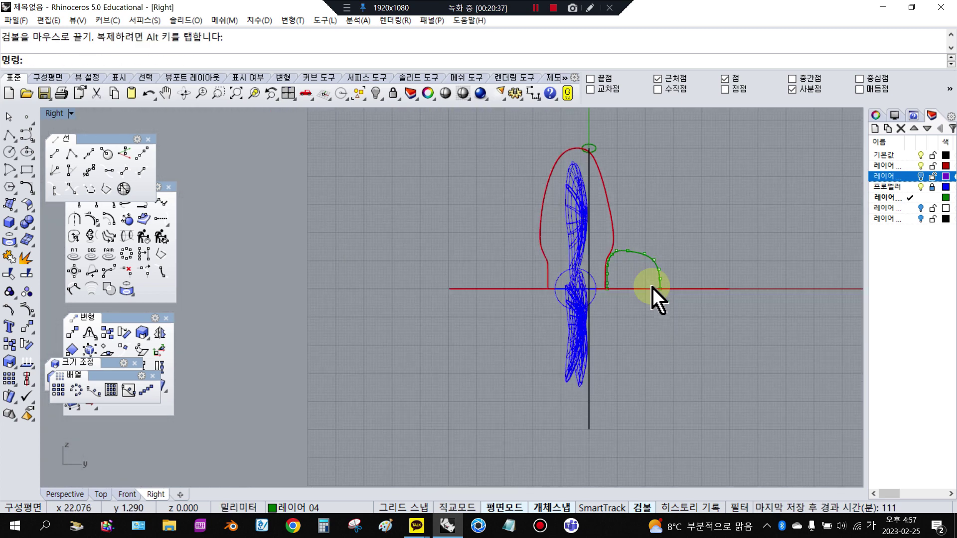
# - Draw a narrow rounded control-point curve left of the guard profile, starting and ending at the red axis, about 3 mm wide and 10 mm high
pyautogui.scroll(3, 656, 293)
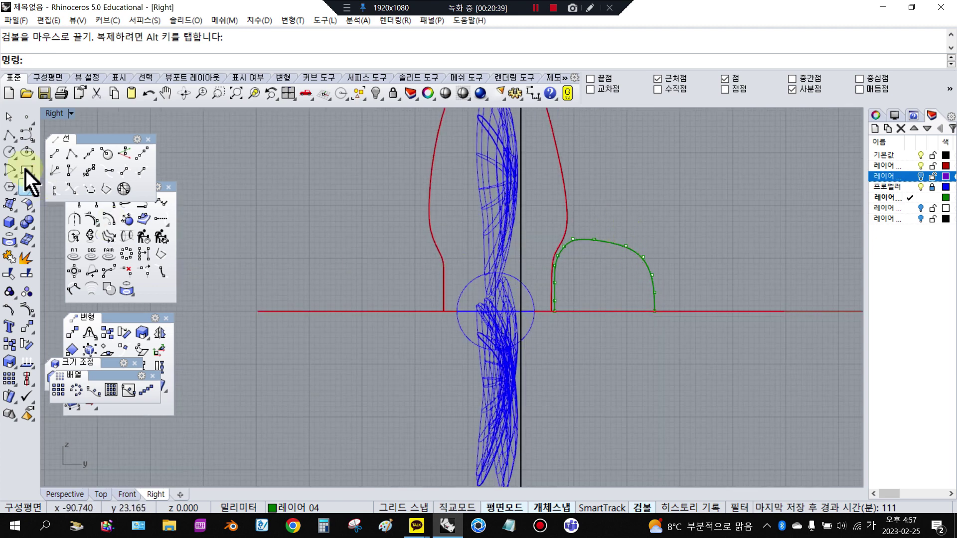
pyautogui.click(26, 135)
pyautogui.scroll(3, 419, 267)
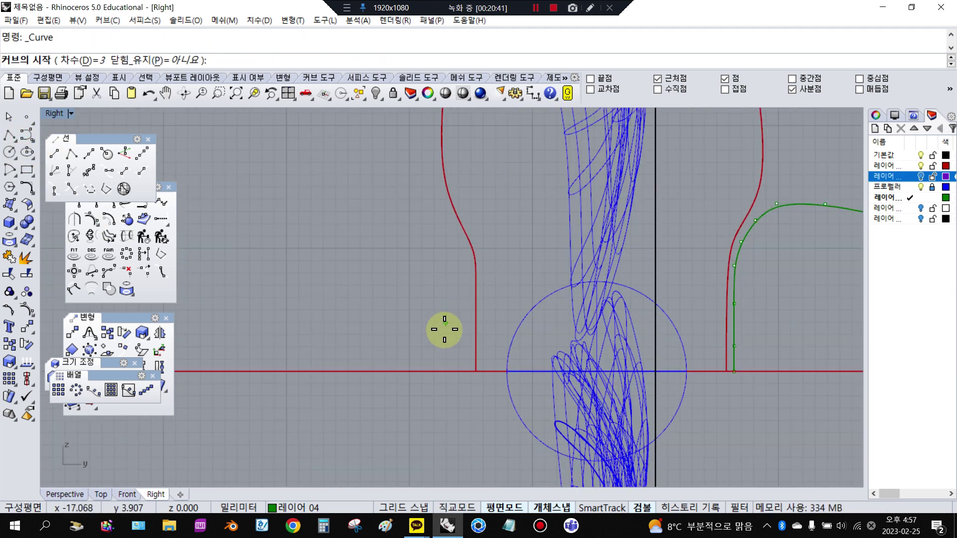
pyautogui.scroll(1, 464, 371)
pyautogui.click(465, 371)
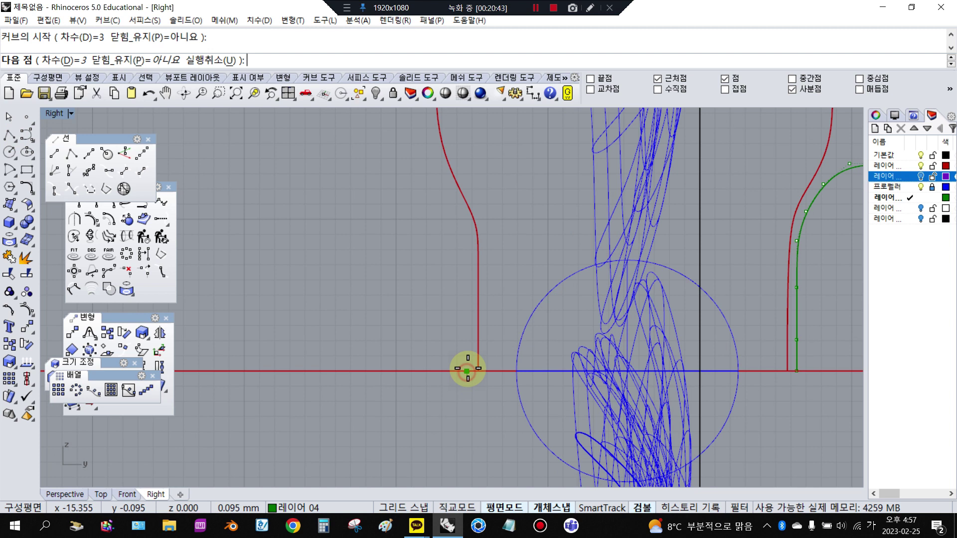
pyautogui.click(467, 334)
pyautogui.click(466, 281)
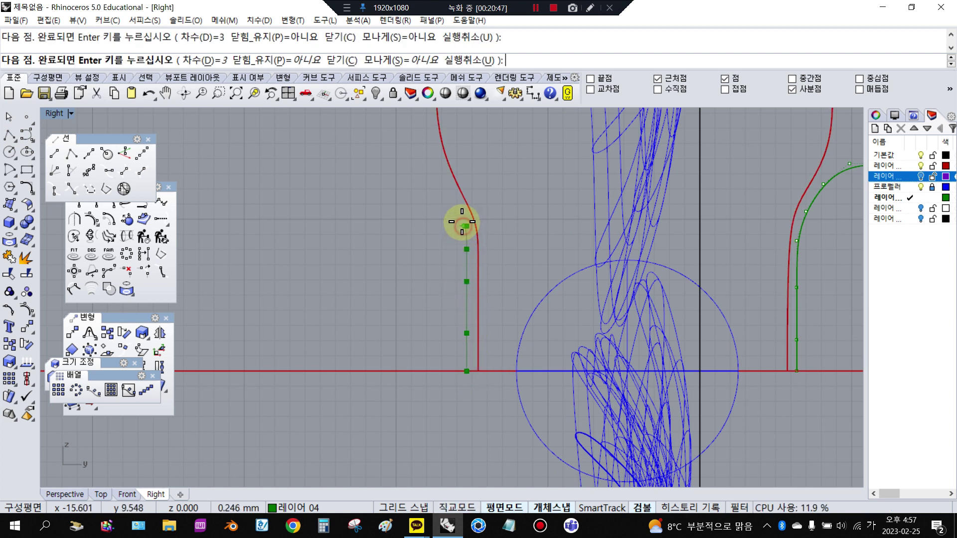
pyautogui.click(466, 226)
pyautogui.click(455, 213)
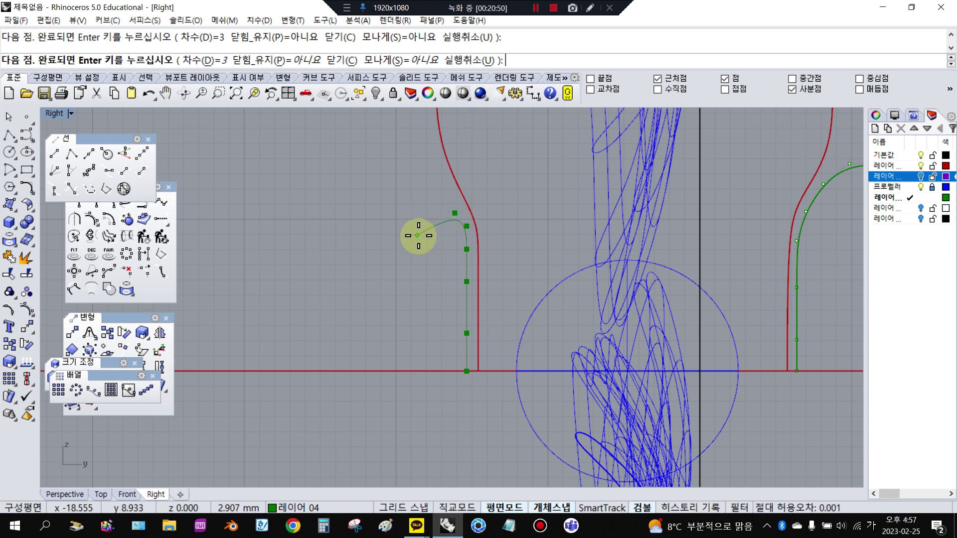
pyautogui.click(432, 237)
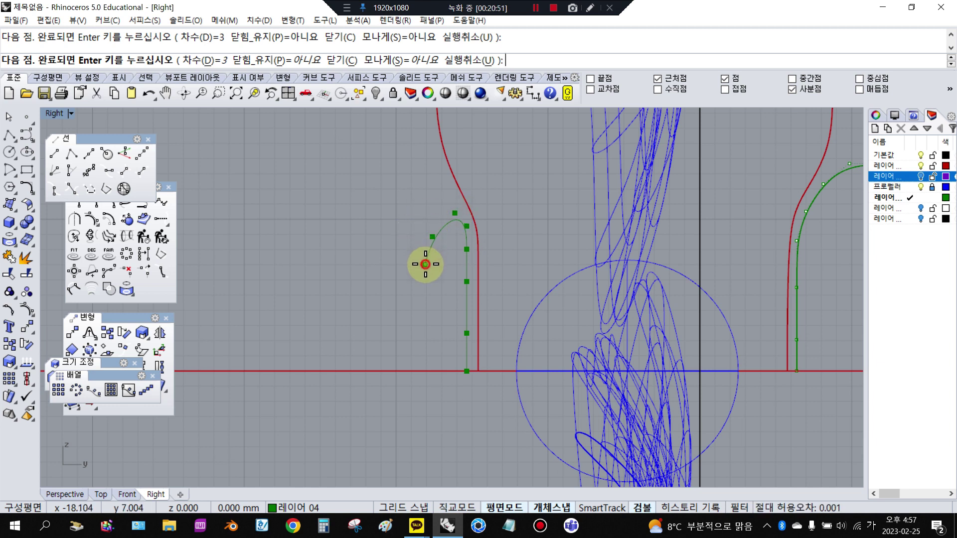
pyautogui.click(425, 265)
pyautogui.click(421, 305)
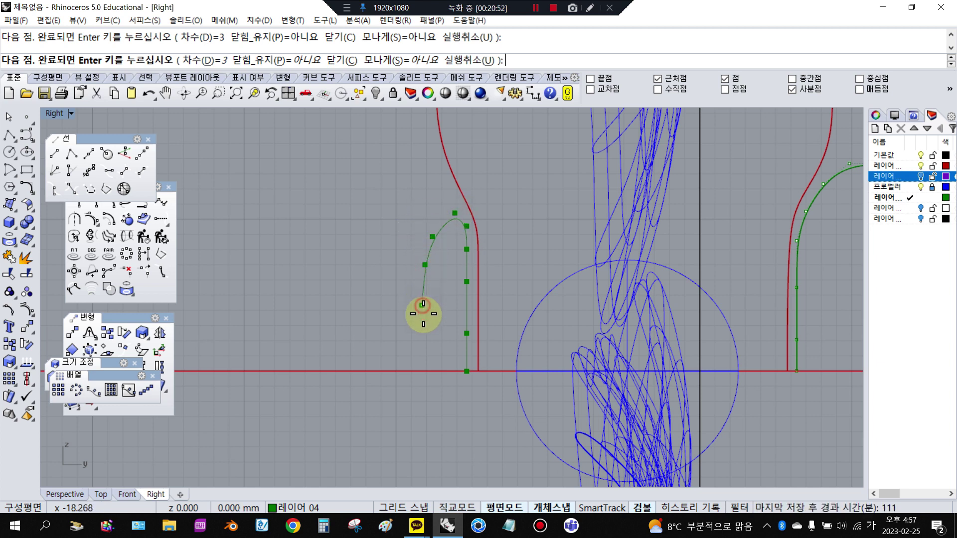
pyautogui.click(426, 342)
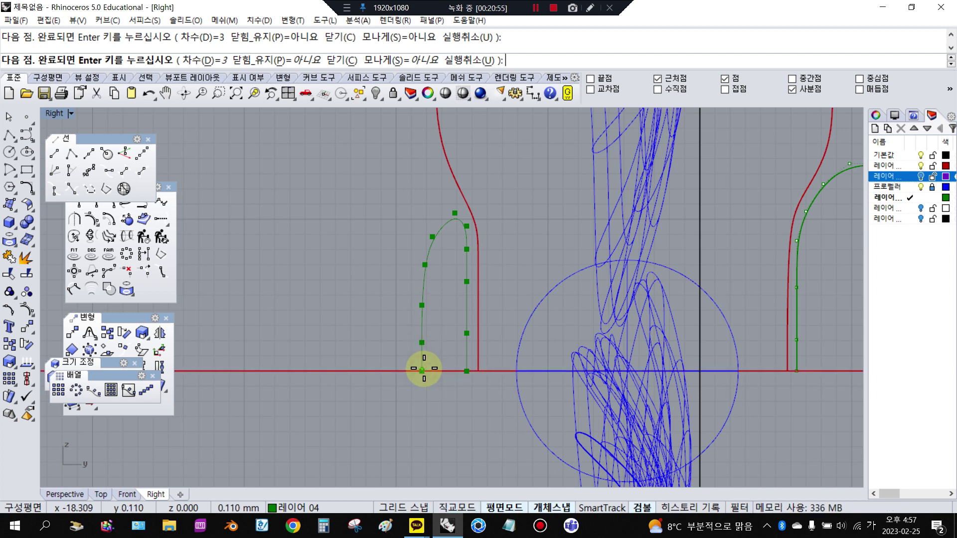
pyautogui.press('Return')
pyautogui.scroll(-4, 424, 372)
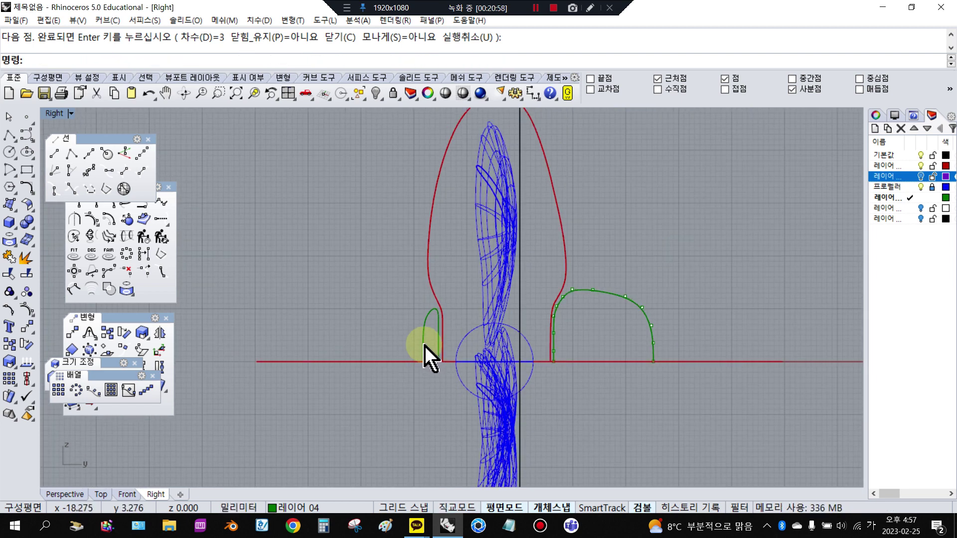
pyautogui.scroll(-4, 637, 342)
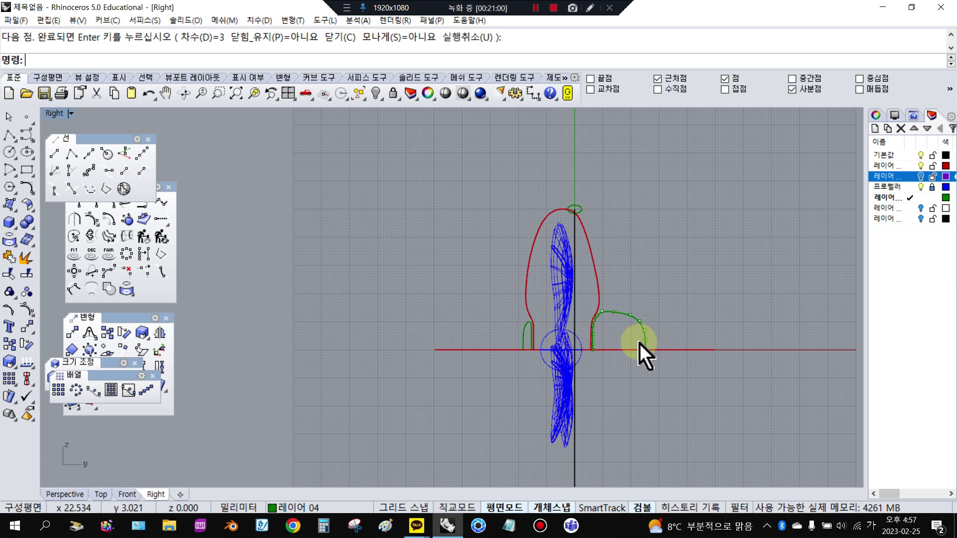
# - Sweep the small green ellipse along the black vertical rim curve as a single rail, using the freeform style without simplification
pyautogui.scroll(3, 585, 219)
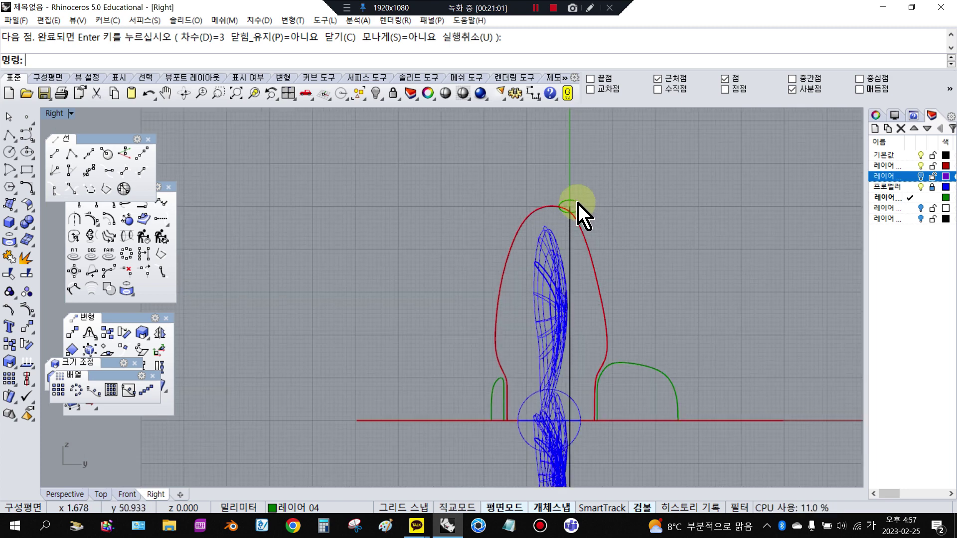
pyautogui.click(571, 219)
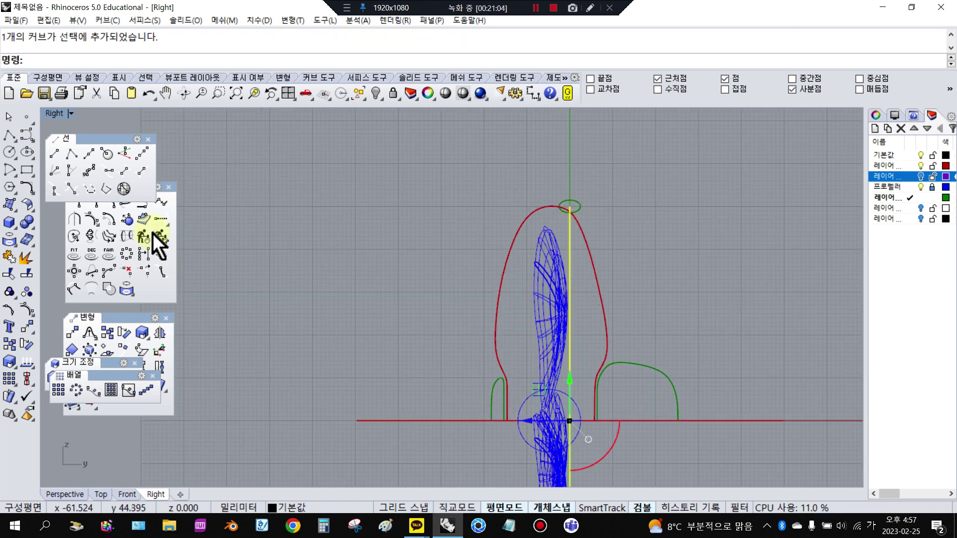
pyautogui.click(11, 207)
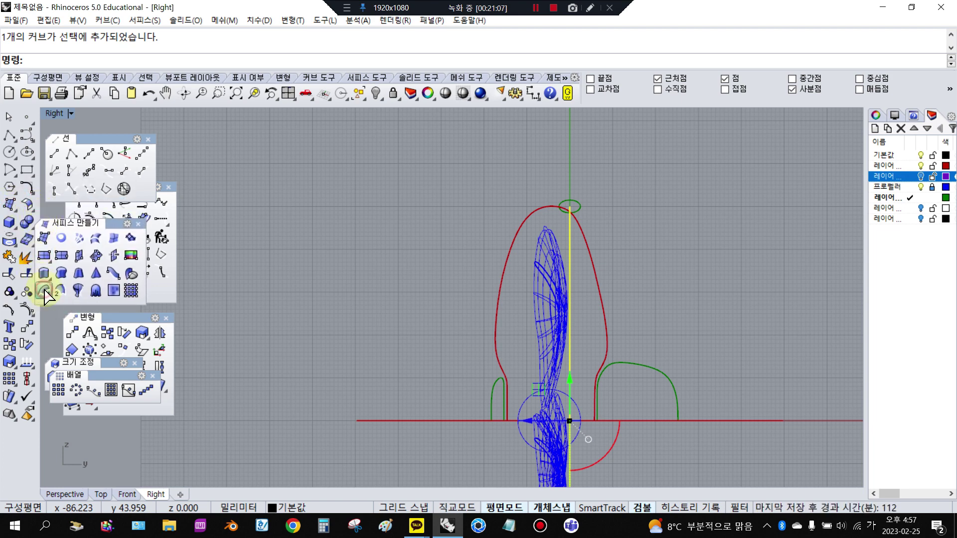
pyautogui.click(45, 291)
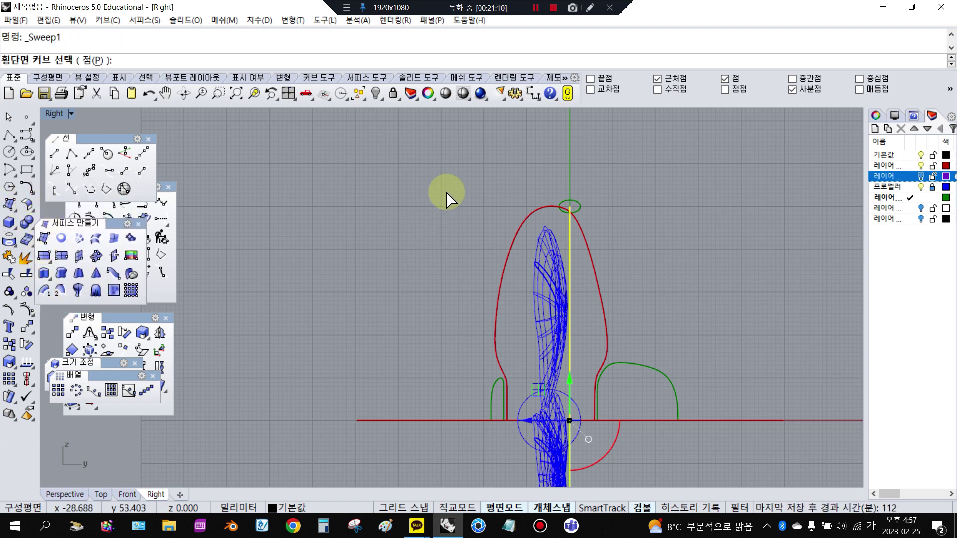
pyautogui.click(578, 205)
pyautogui.rightClick(613, 196)
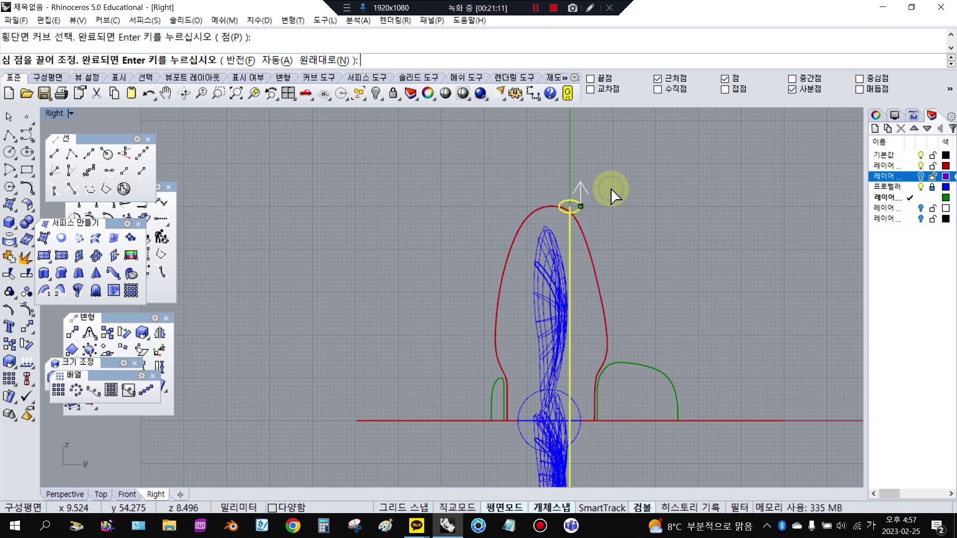
pyautogui.rightClick(614, 190)
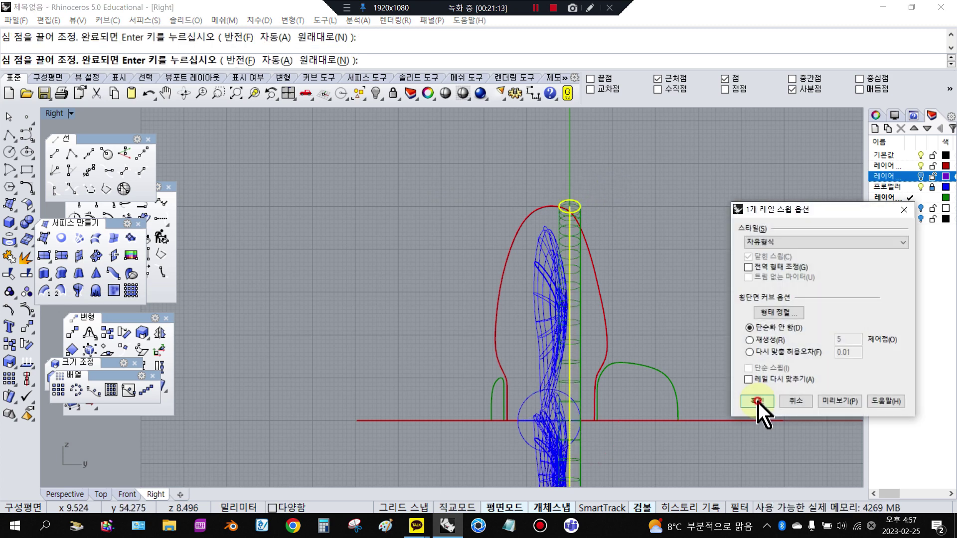
pyautogui.click(757, 401)
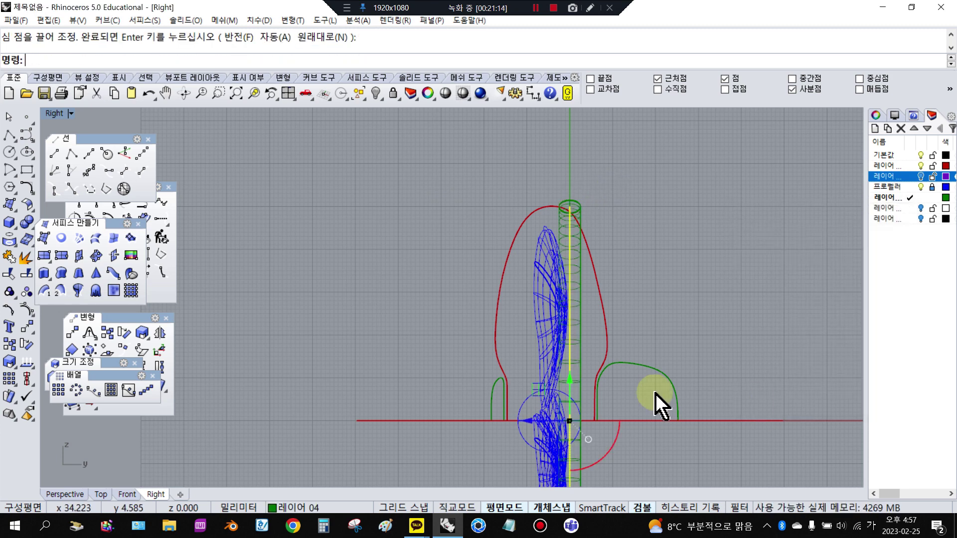
# - Revolve the two green profile curves in front of and behind the guard a full 360 degrees around the red horizontal axis
pyautogui.click(78, 291)
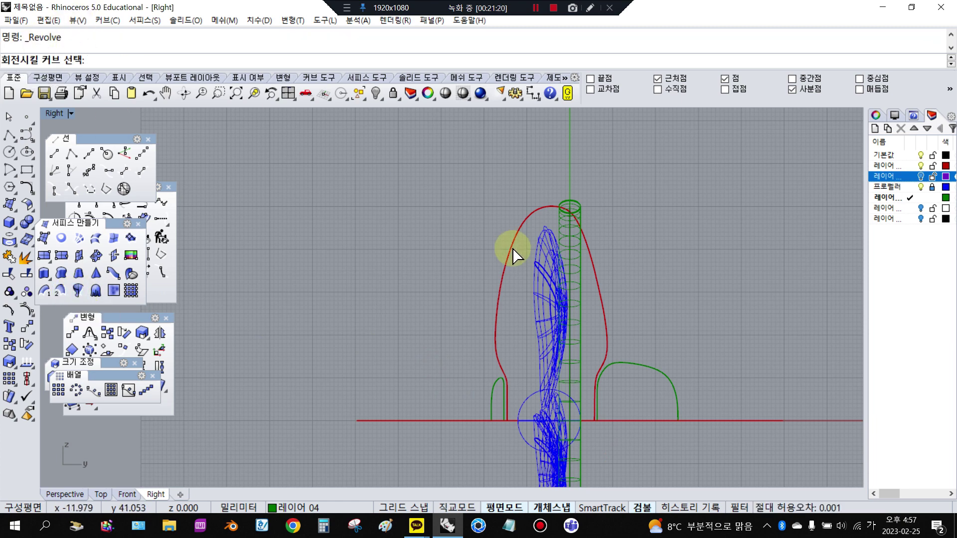
pyautogui.click(499, 382)
pyautogui.click(650, 364)
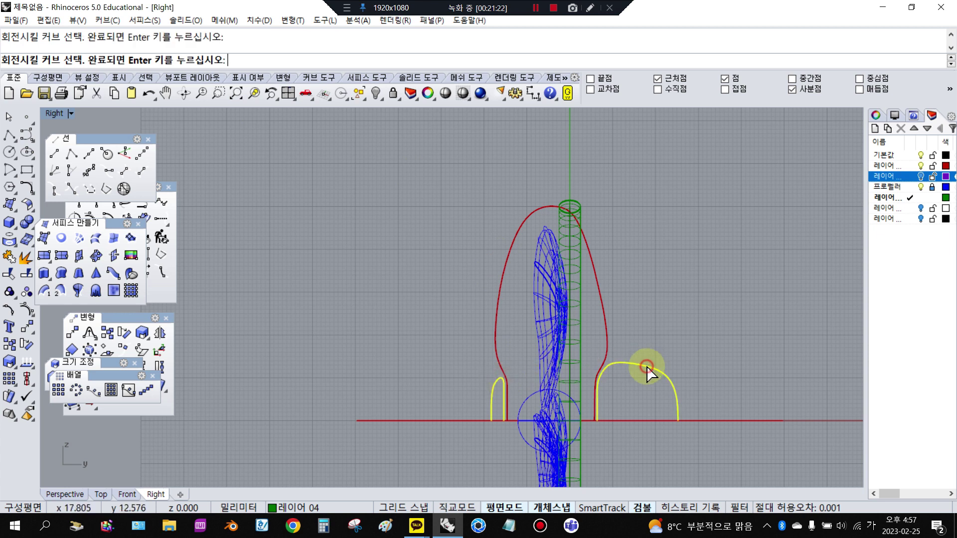
pyautogui.press('Return')
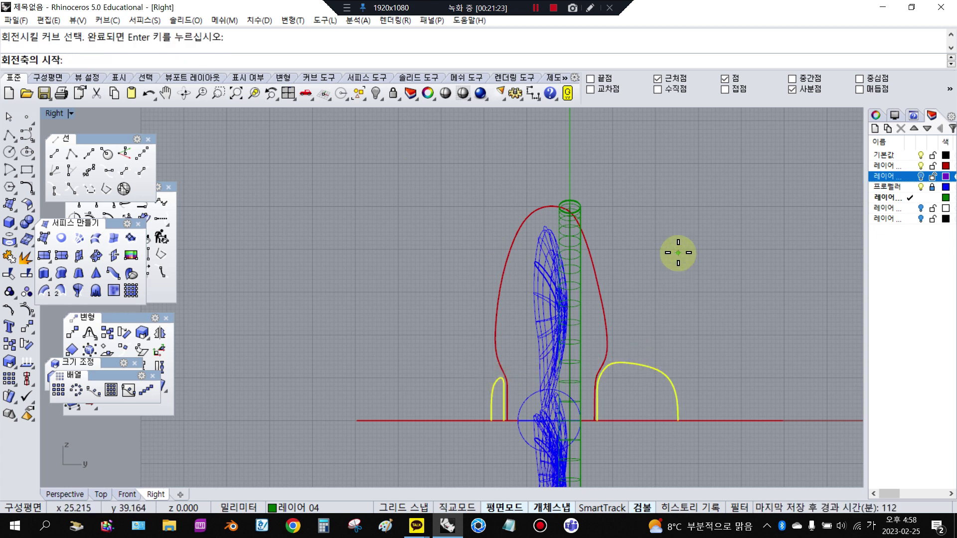
pyautogui.click(427, 420)
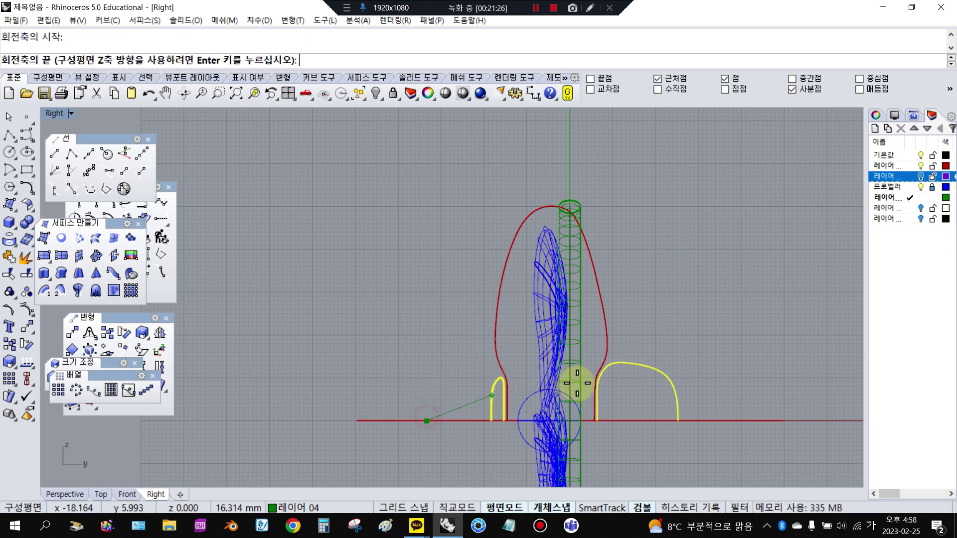
pyautogui.click(655, 420)
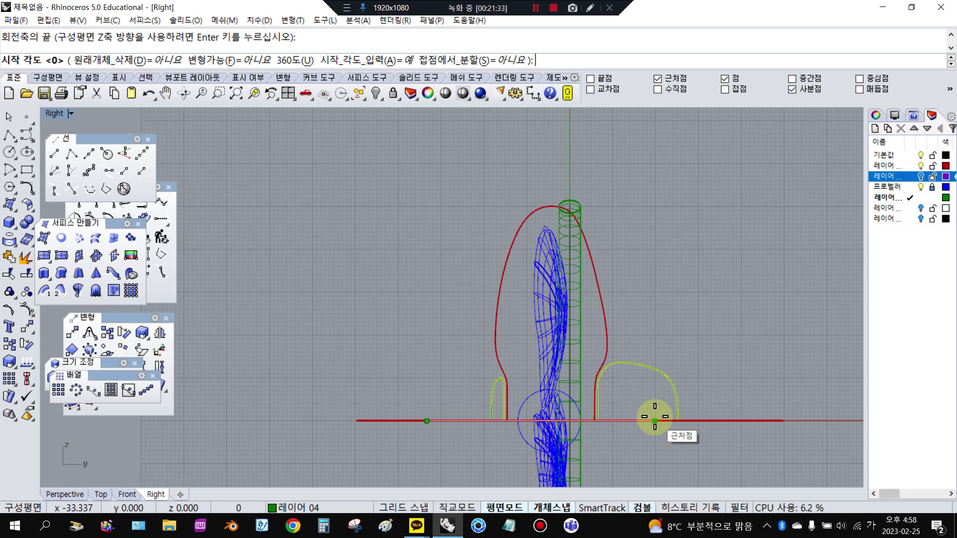
pyautogui.press('Return')
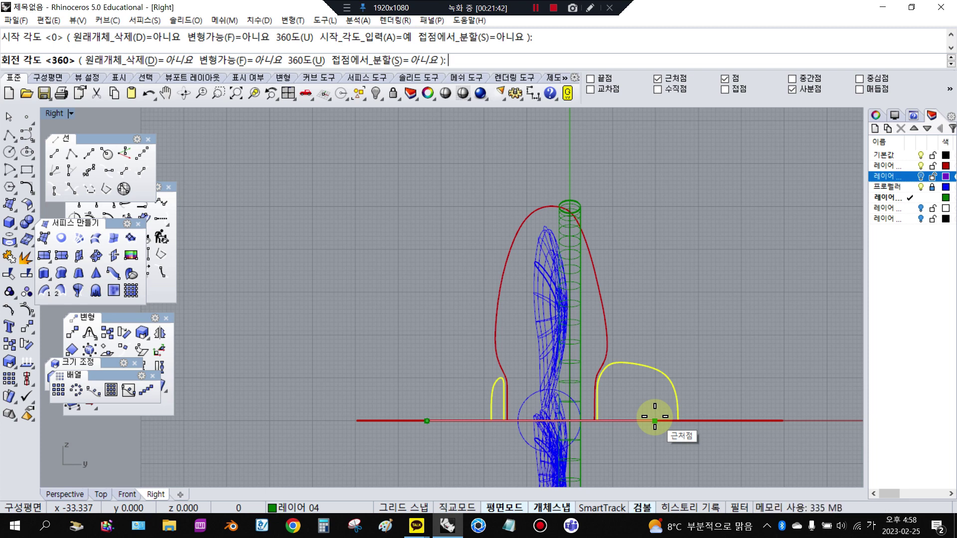
pyautogui.press('Return')
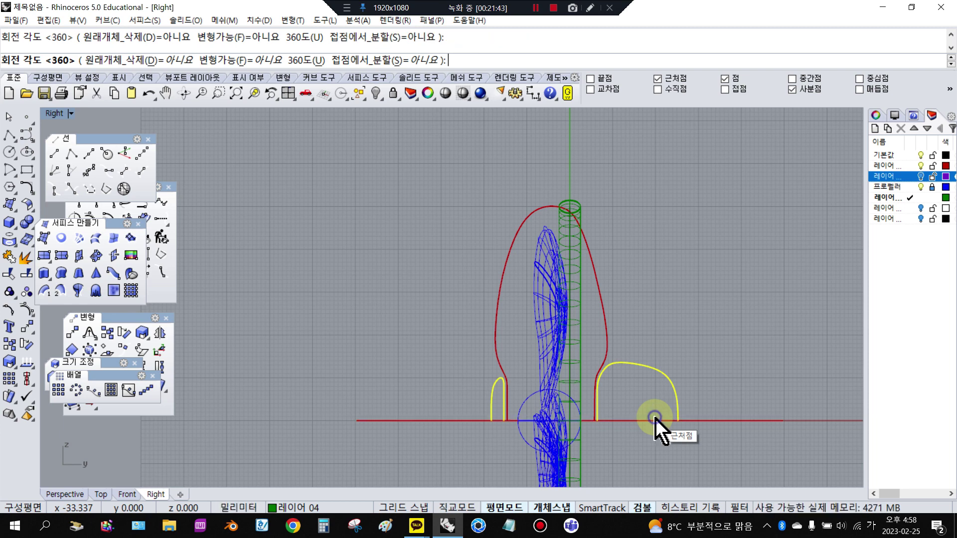
# - Move the swept green rim slightly forward along the fan axis, towards the middle of the guard profile
pyautogui.doubleClick(60, 113)
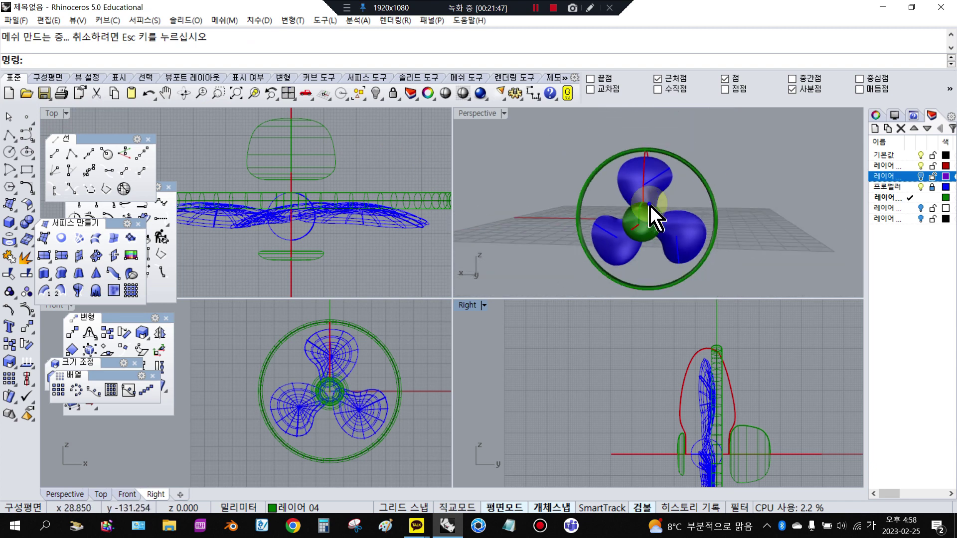
pyautogui.moveTo(651, 212)
pyautogui.mouseDown(button='right')
pyautogui.moveTo(513, 203)
pyautogui.moveTo(923, 196)
pyautogui.moveTo(642, 150)
pyautogui.moveTo(671, 172)
pyautogui.mouseUp(button='right')
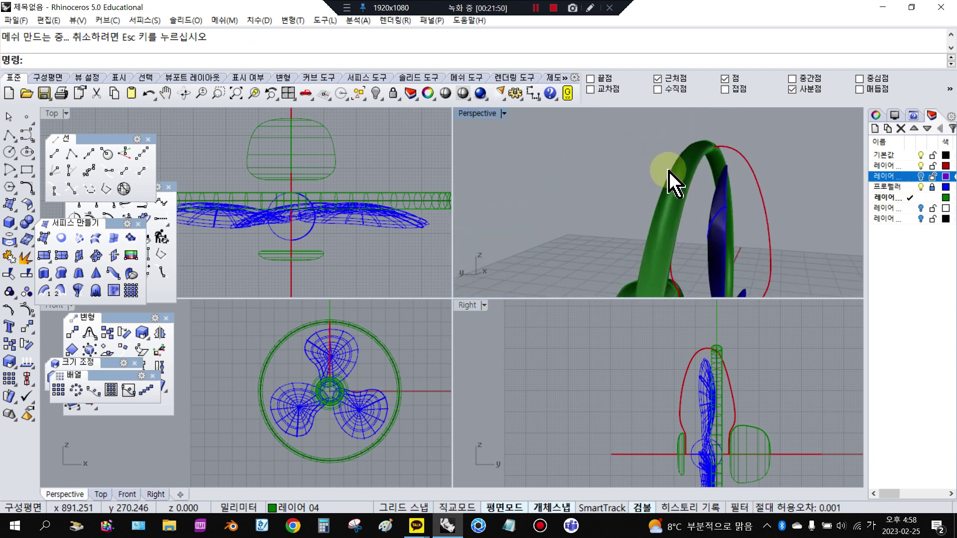
pyautogui.click(671, 172)
pyautogui.click(753, 456)
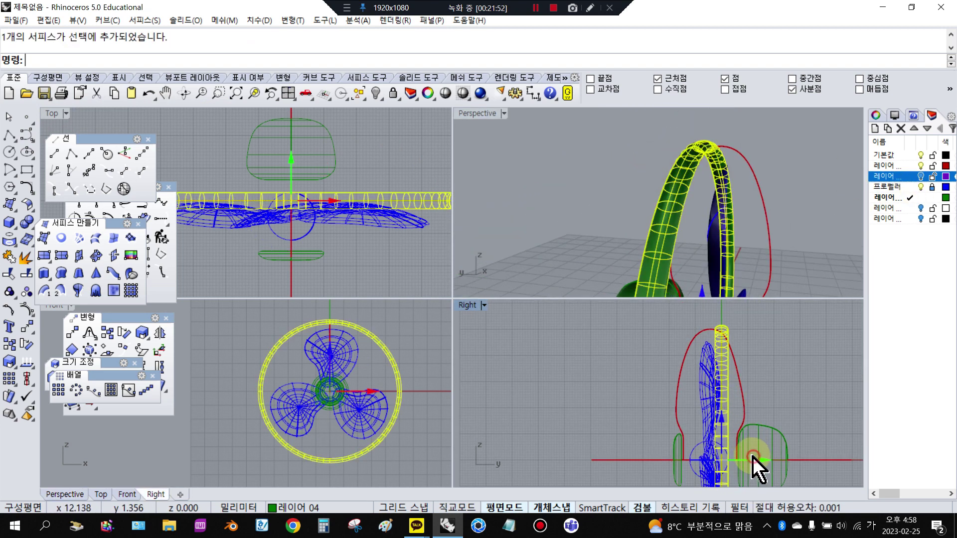
pyautogui.moveTo(753, 456); pyautogui.dragTo(750, 453)
pyautogui.press('Escape')
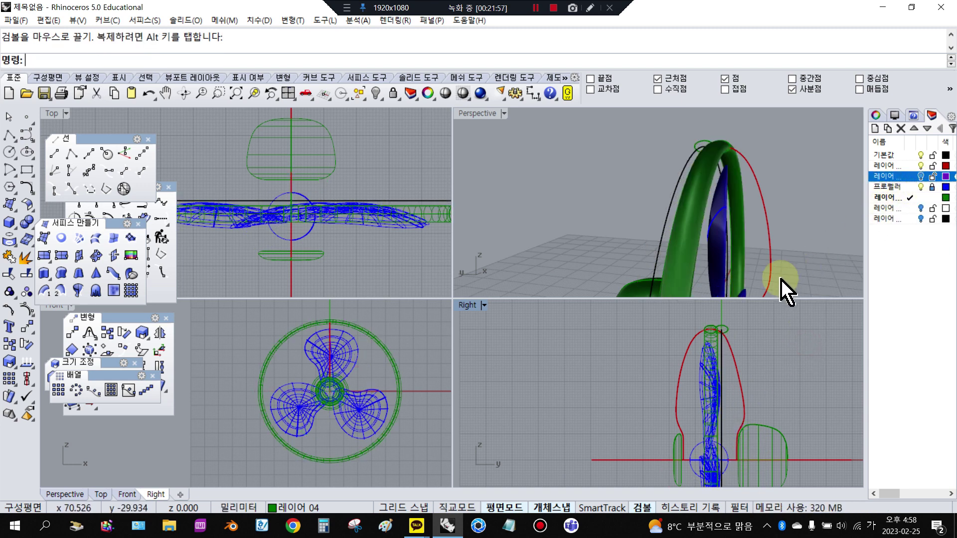
# - Delete the leftover green ellipse and the black circular rail curve that were used for the rim sweep
pyautogui.scroll(4, 728, 342)
pyautogui.click(725, 323)
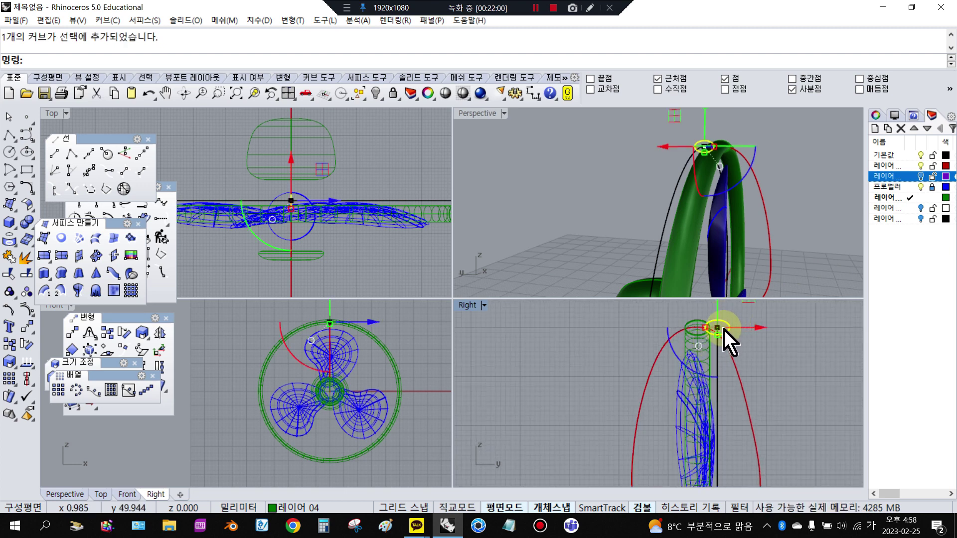
pyautogui.press('Delete')
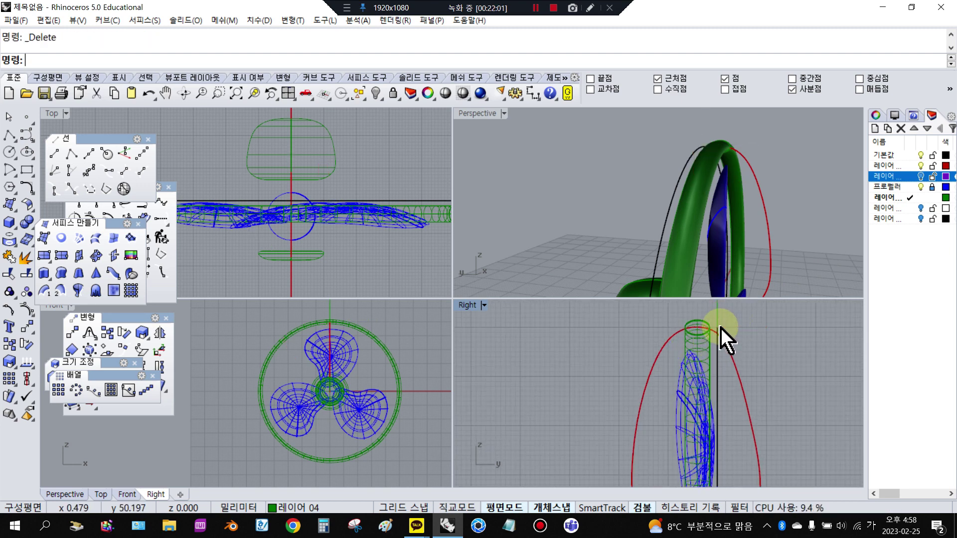
pyautogui.click(717, 353)
pyautogui.scroll(-1, 715, 349)
pyautogui.scroll(-3, 715, 348)
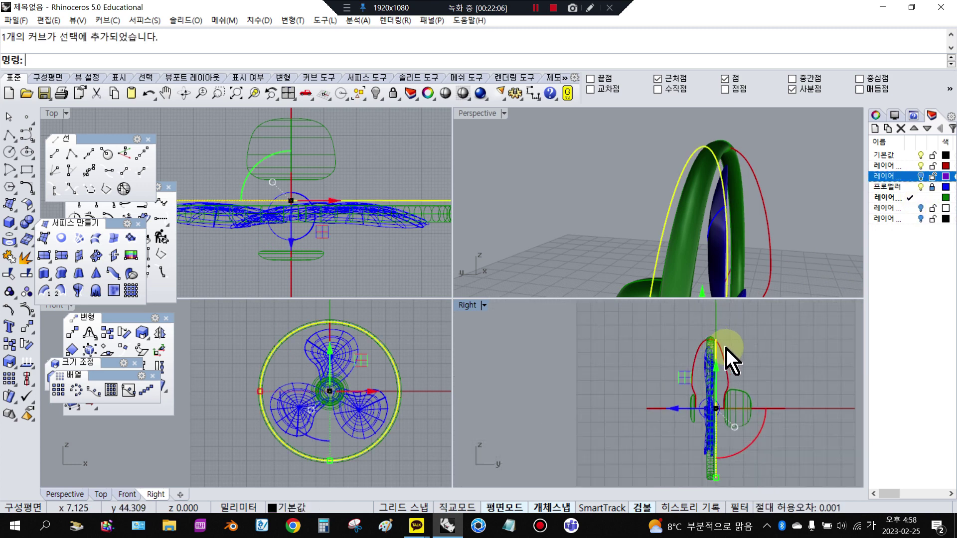
pyautogui.press('Delete')
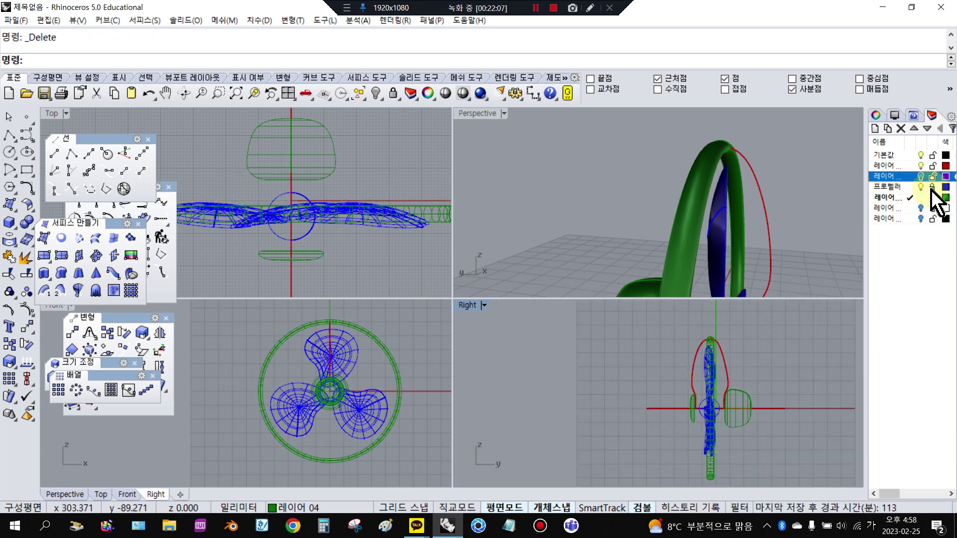
# - Hide the red guide curve layer and show the purple guard wire layer
pyautogui.click(921, 165)
pyautogui.click(921, 166)
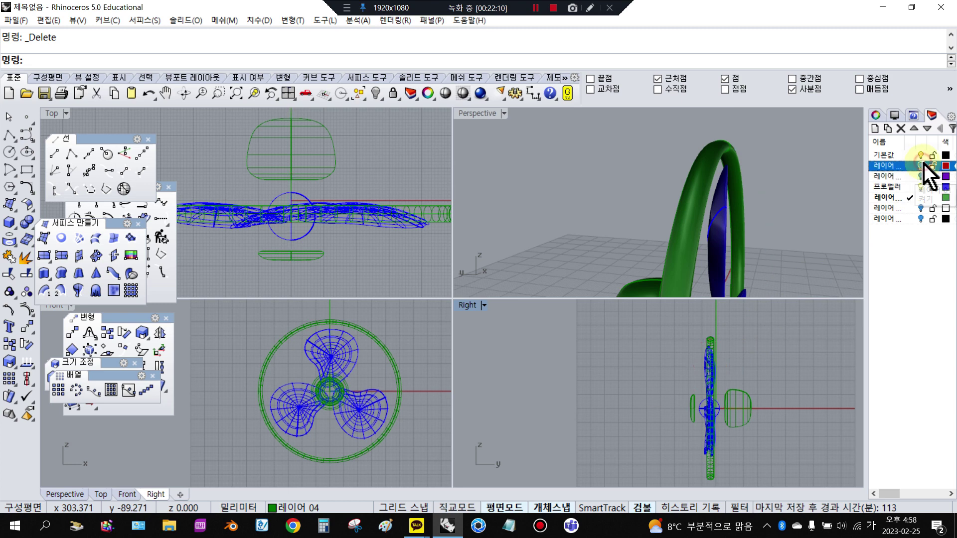
pyautogui.click(922, 176)
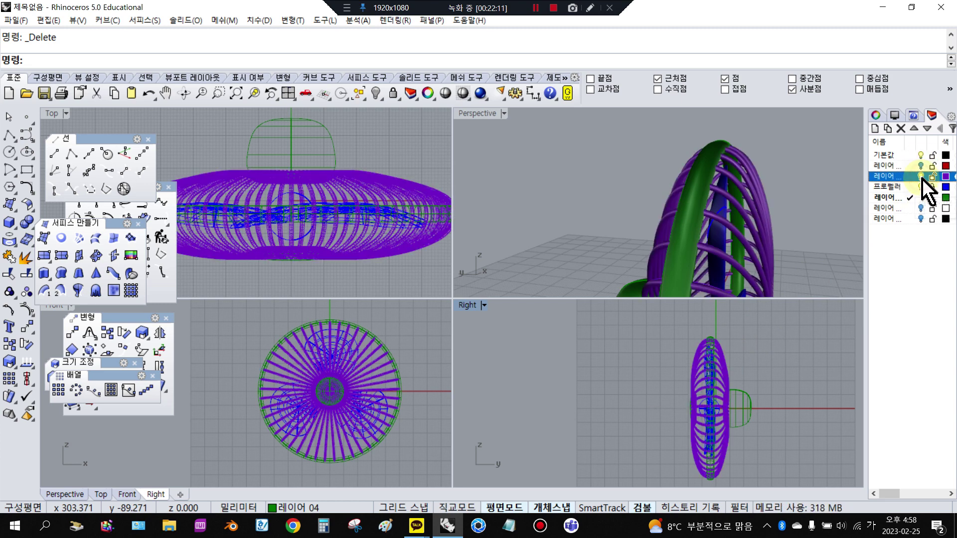
# - Shade the views and examine how the rear housing meets the guard wires and the propeller hub
pyautogui.doubleClick(476, 113)
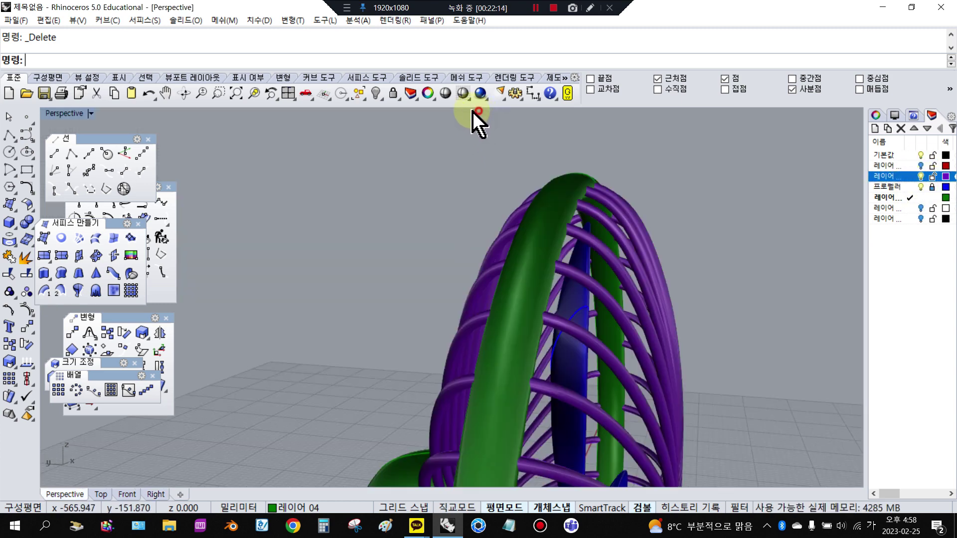
pyautogui.click(445, 95)
pyautogui.moveTo(485, 212)
pyautogui.mouseDown(button='right')
pyautogui.moveTo(442, 278)
pyautogui.moveTo(680, 274)
pyautogui.moveTo(860, 255)
pyautogui.mouseUp(button='right')
pyautogui.moveTo(60, 257); pyautogui.dragTo(405, 262, button='right')
pyautogui.scroll(6, 487, 331)
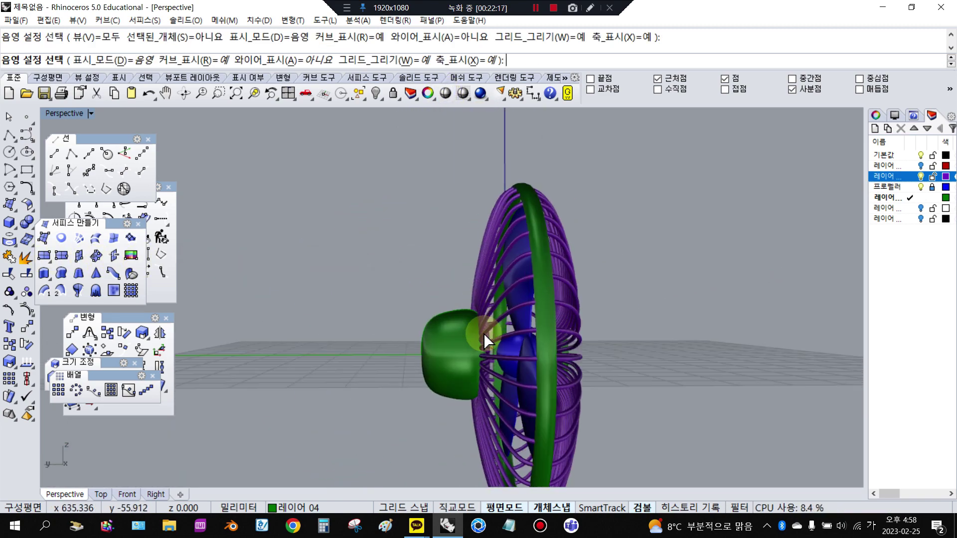
pyautogui.scroll(3, 519, 359)
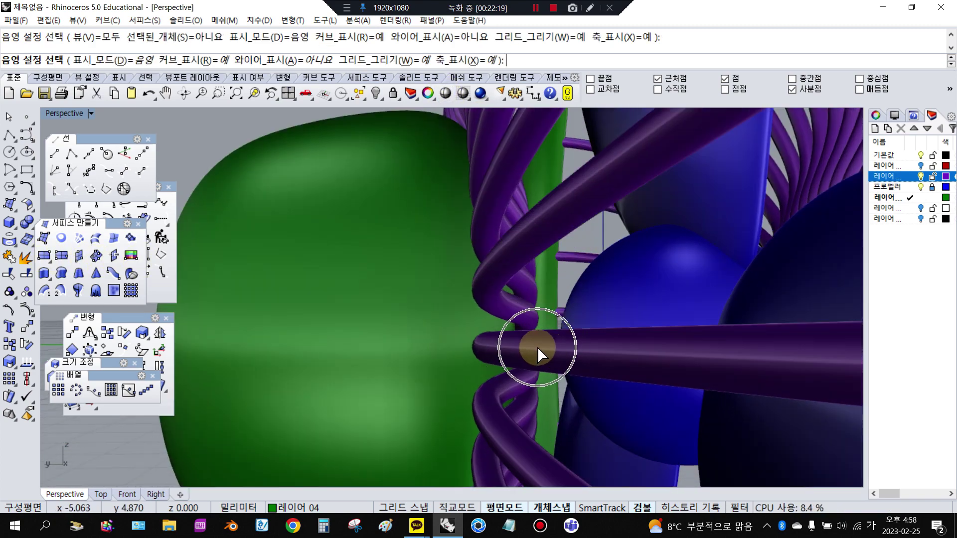
pyautogui.doubleClick(54, 114)
pyautogui.scroll(8, 690, 378)
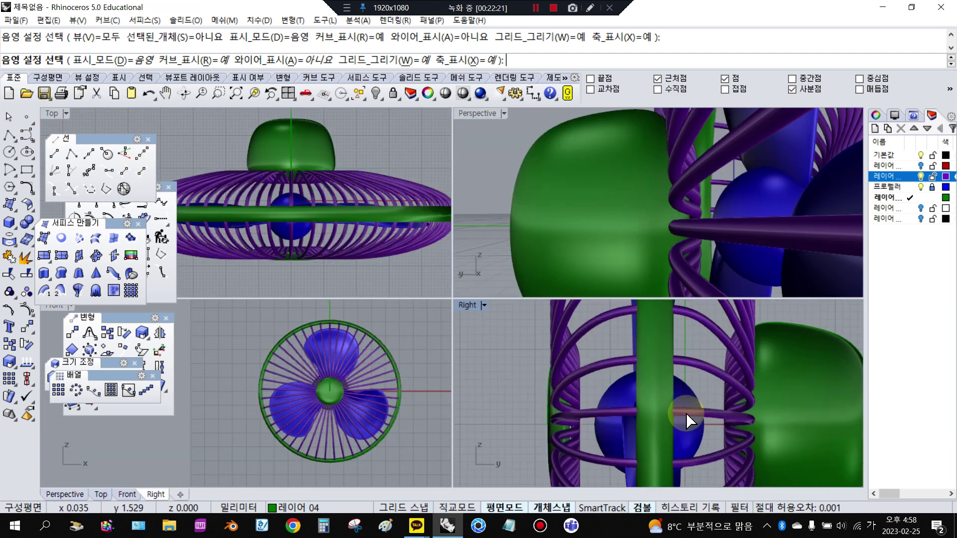
pyautogui.scroll(-6, 668, 399)
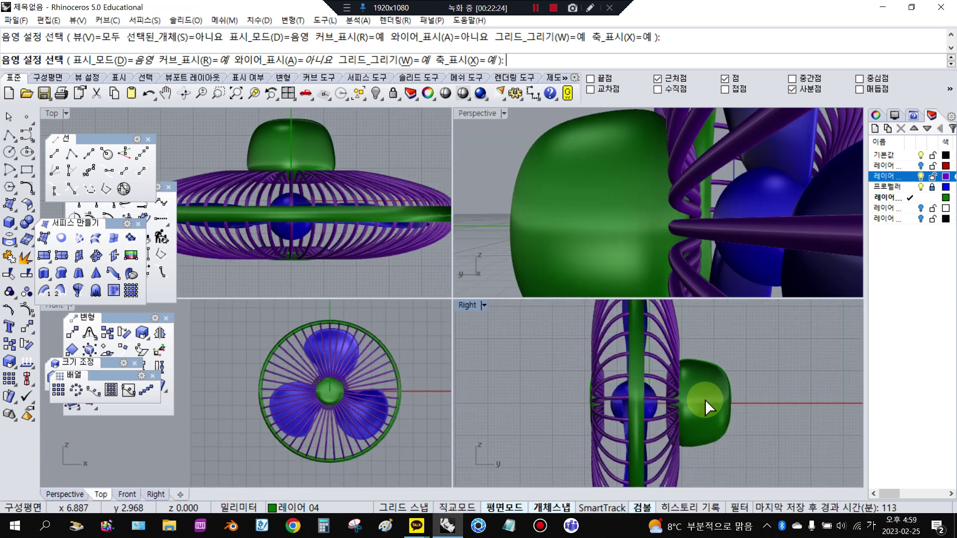
pyautogui.scroll(4, 670, 414)
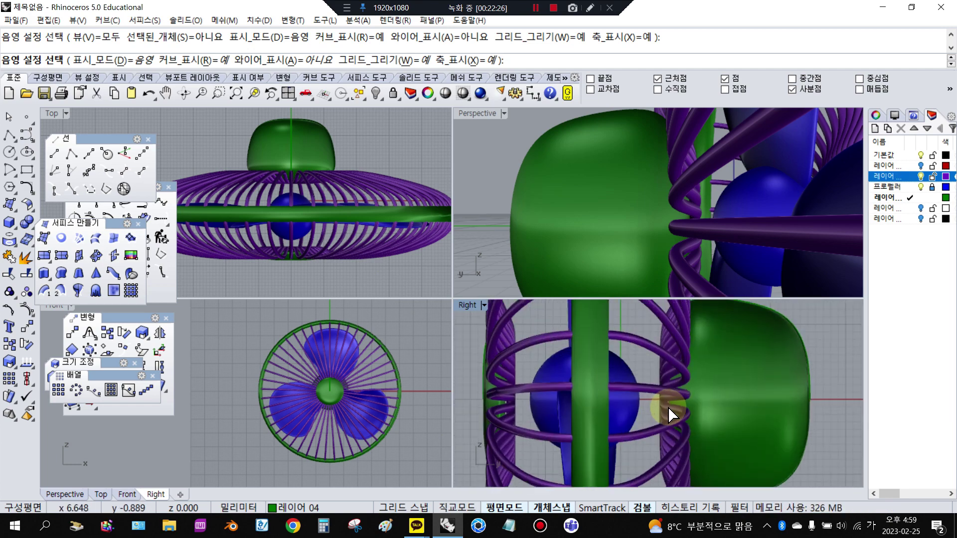
pyautogui.scroll(-3, 663, 409)
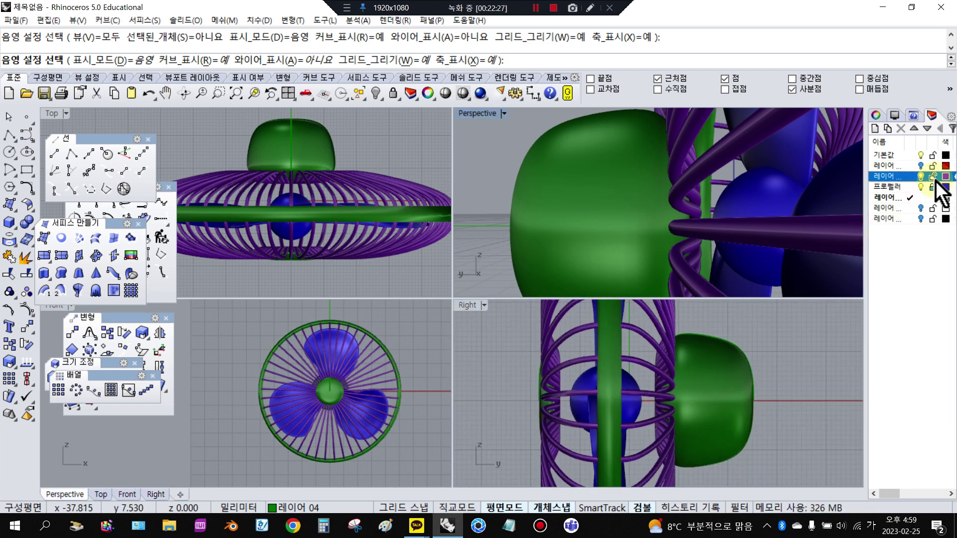
# - Hide the purple guard wire layer to expose the gap between the rear housing and the propeller hub
pyautogui.click(932, 187)
pyautogui.moveTo(523, 188); pyautogui.dragTo(573, 215, button='right')
pyautogui.click(920, 176)
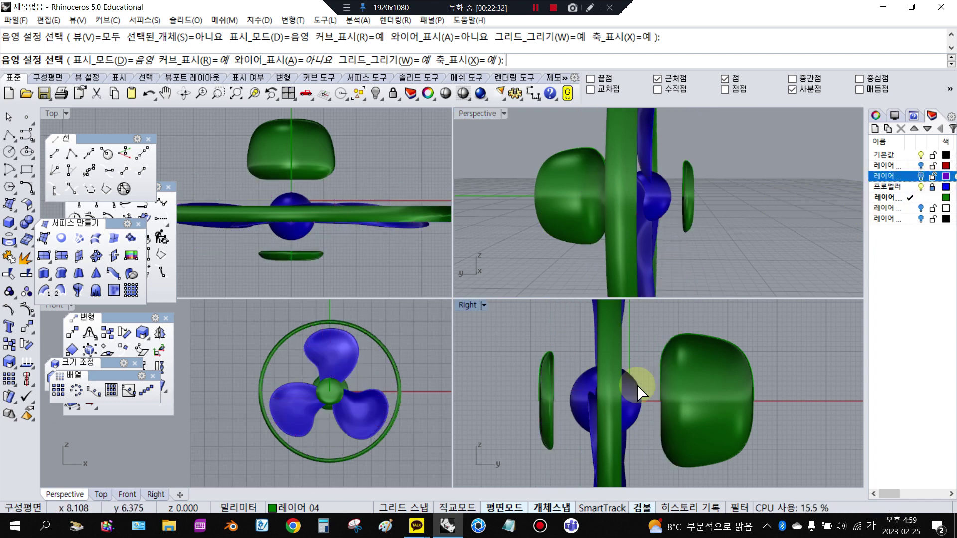
pyautogui.scroll(3, 639, 391)
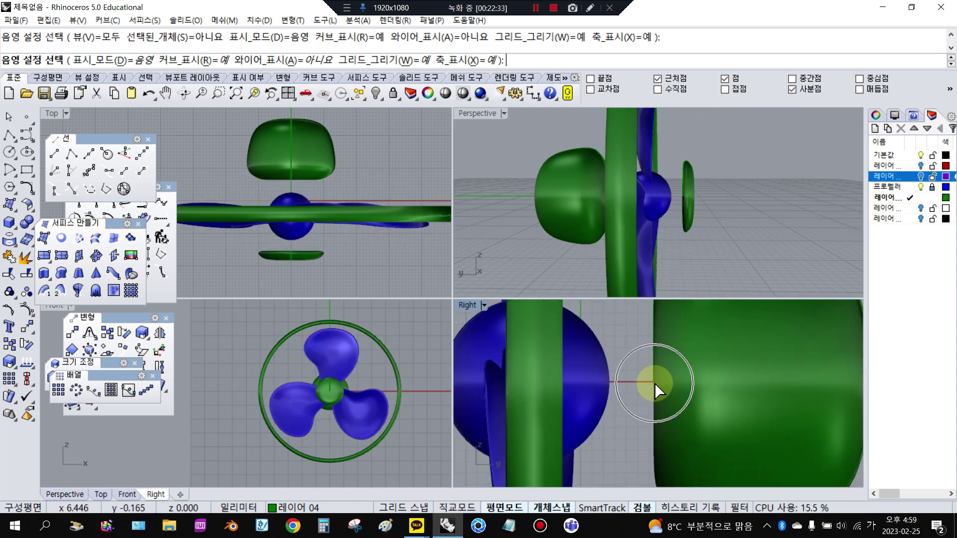
# - With only the End snap and Ortho active, draw a line about 5.4 mm long from the rear housing's front centre into the propeller hub
pyautogui.click(10, 135)
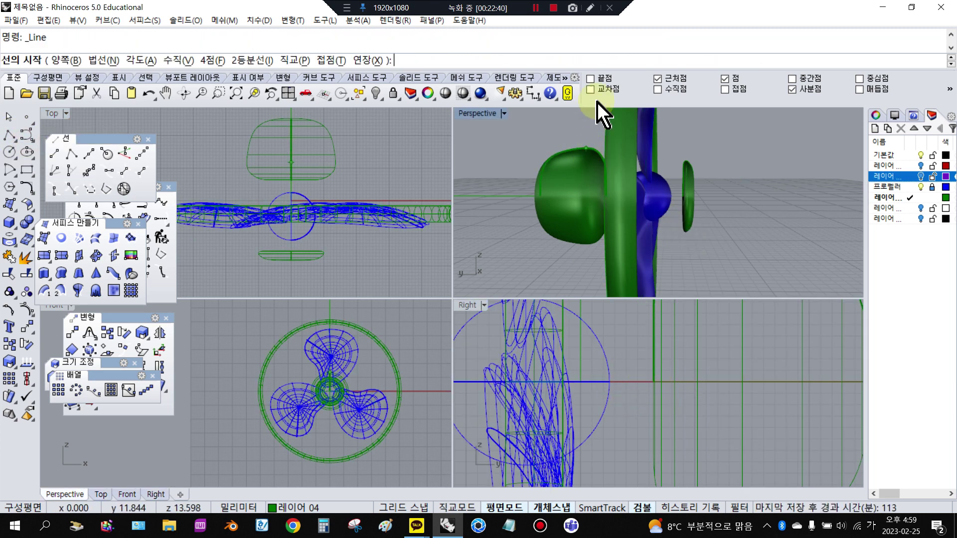
pyautogui.click(652, 379)
pyautogui.scroll(3, 648, 378)
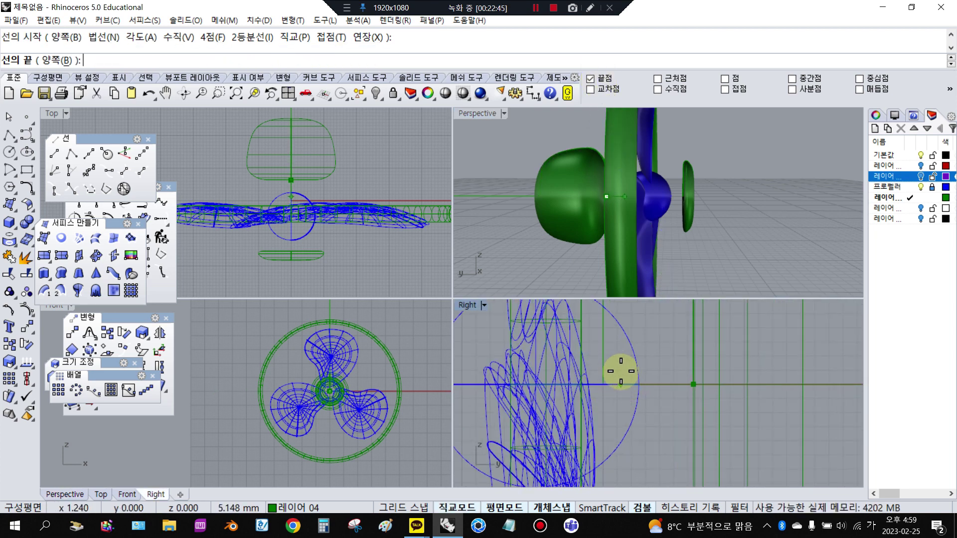
pyautogui.click(619, 383)
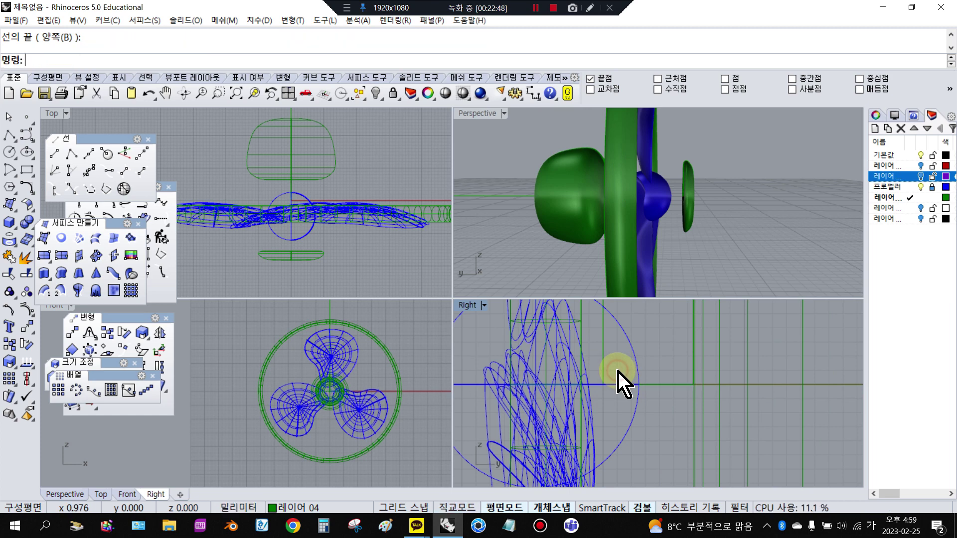
# - Create a flat-capped solid pipe with a 3 mm diameter along the short line between the housing and hub
pyautogui.click(655, 384)
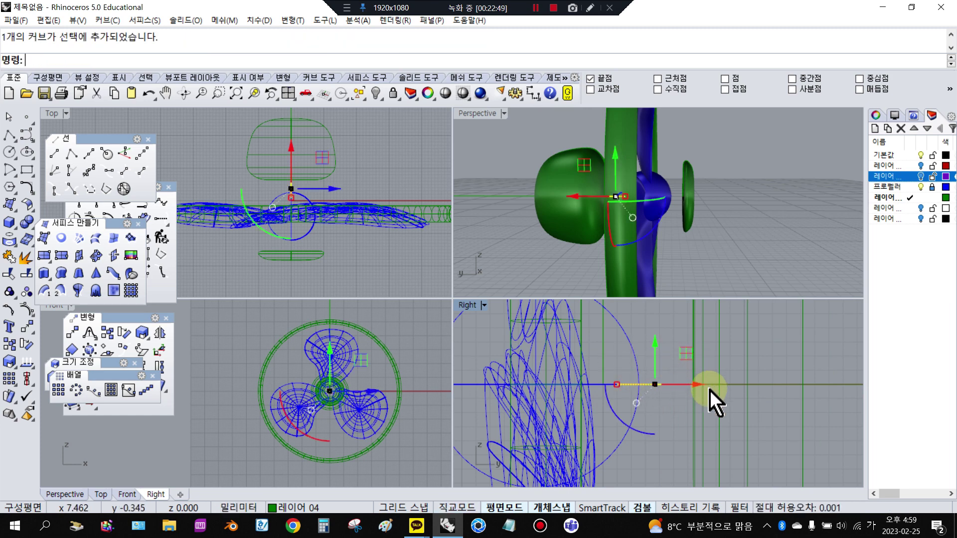
pyautogui.click(11, 223)
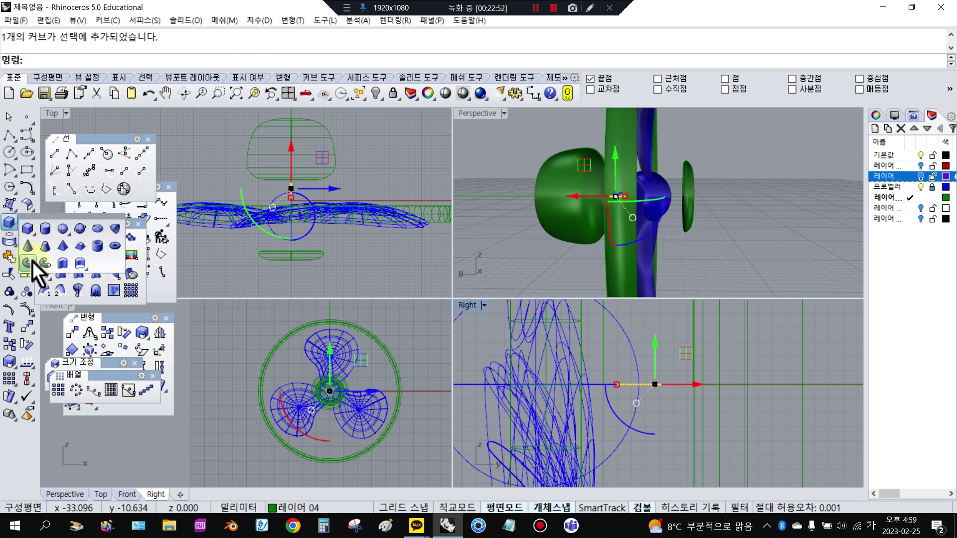
pyautogui.click(33, 272)
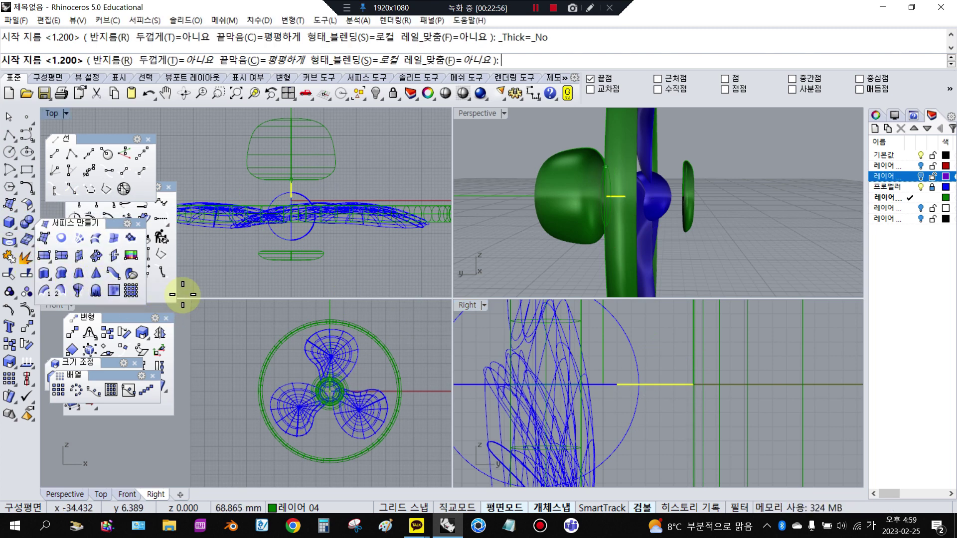
pyautogui.write('3')
pyautogui.press('Return')
pyautogui.press('Return')
pyautogui.press('Return')
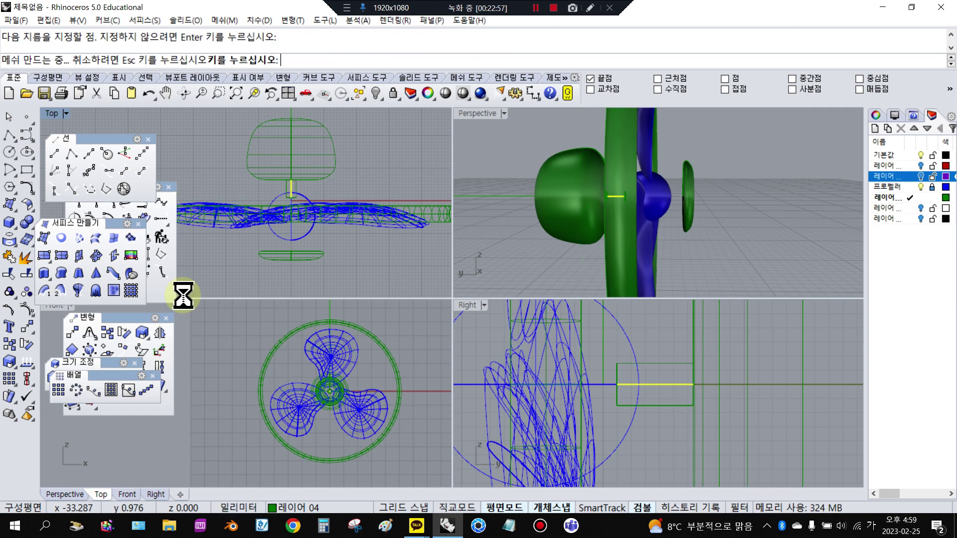
# - Create a new layer and move the short shaft pipe between the rear housing and hub onto it
pyautogui.click(722, 241)
pyautogui.scroll(3, 573, 267)
pyautogui.scroll(-3, 765, 241)
pyautogui.scroll(4, 598, 204)
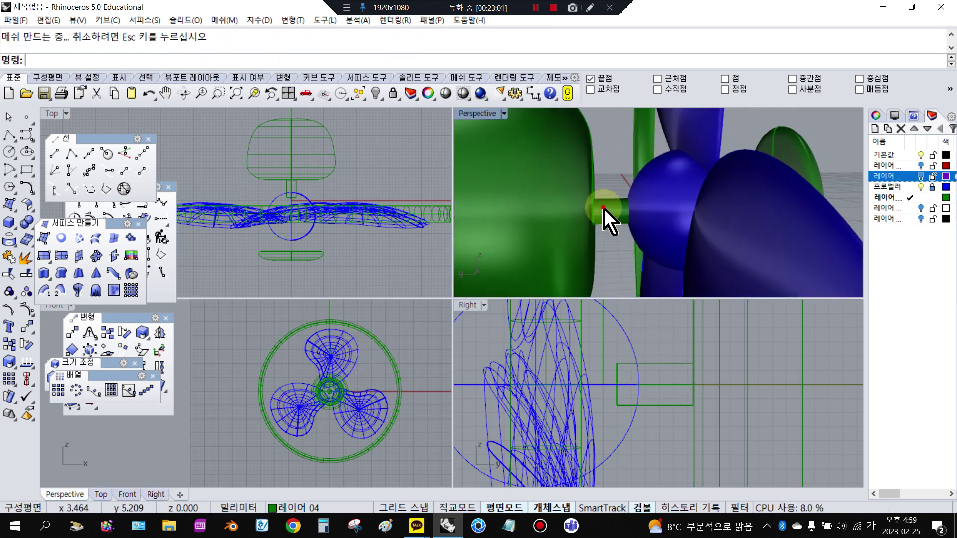
pyautogui.click(601, 209)
pyautogui.rightClick(902, 259)
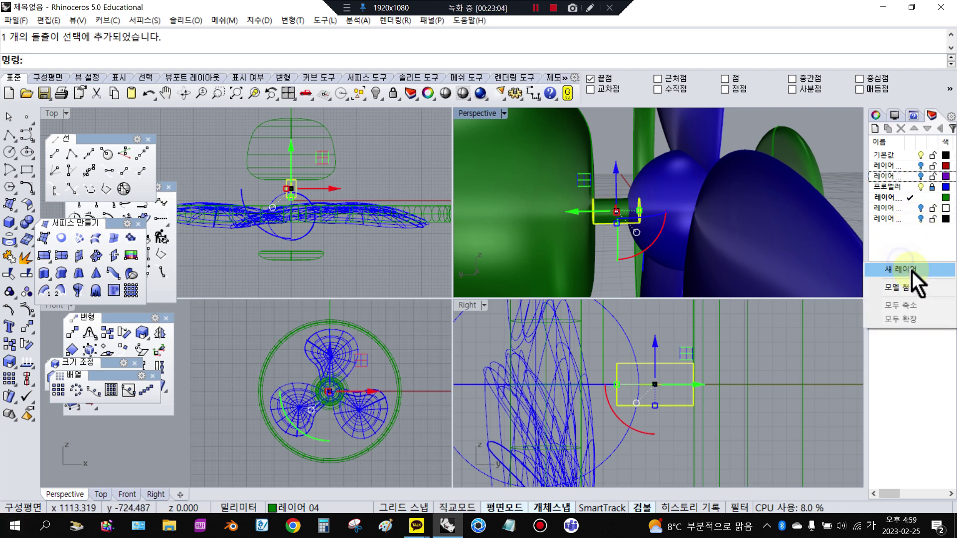
pyautogui.click(908, 267)
pyautogui.rightClick(916, 230)
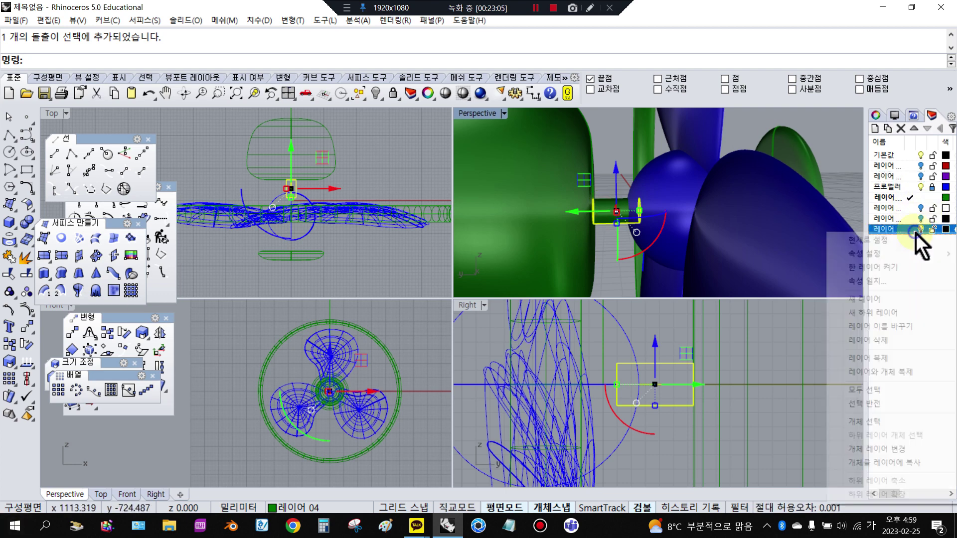
pyautogui.click(882, 449)
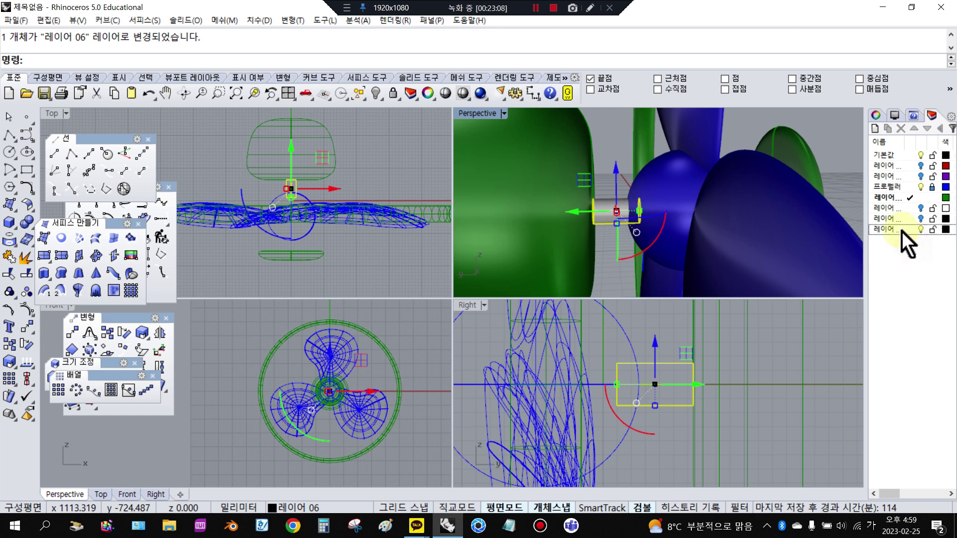
# - Shift the shaft pipe about 0.4 mm along the fan axis so its end sinks into the rear housing
pyautogui.click(635, 196)
pyautogui.moveTo(635, 196); pyautogui.dragTo(646, 264, button='right')
pyautogui.click(644, 166)
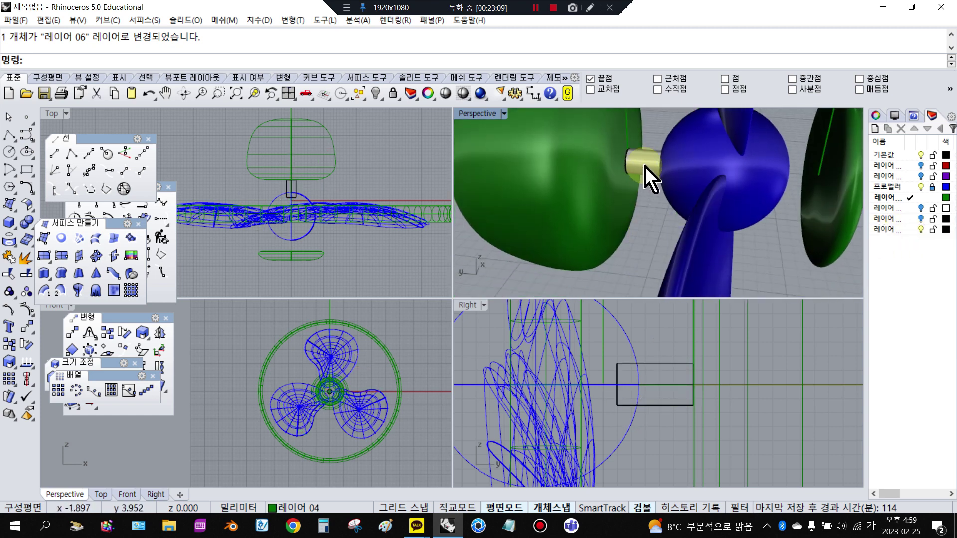
pyautogui.click(645, 163)
pyautogui.scroll(3, 695, 403)
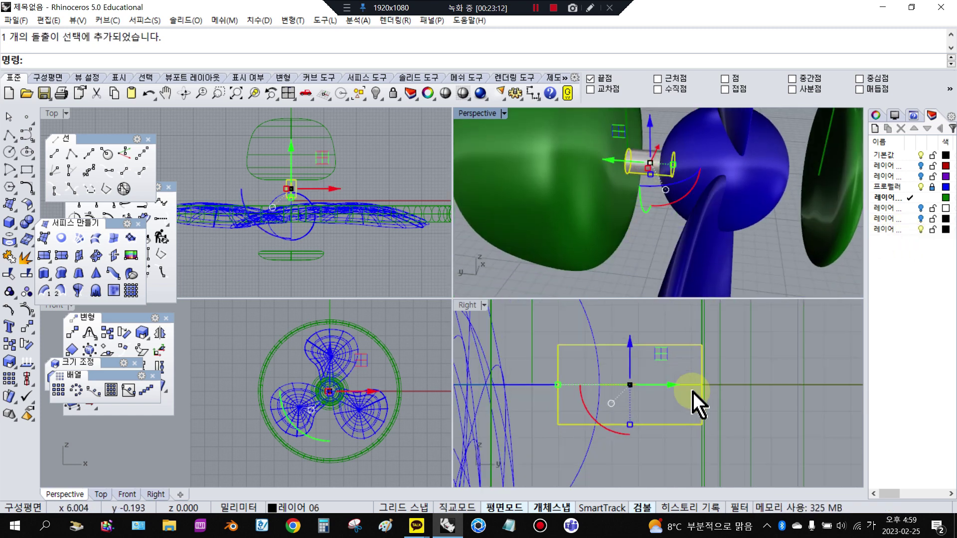
pyautogui.moveTo(677, 386); pyautogui.dragTo(688, 387)
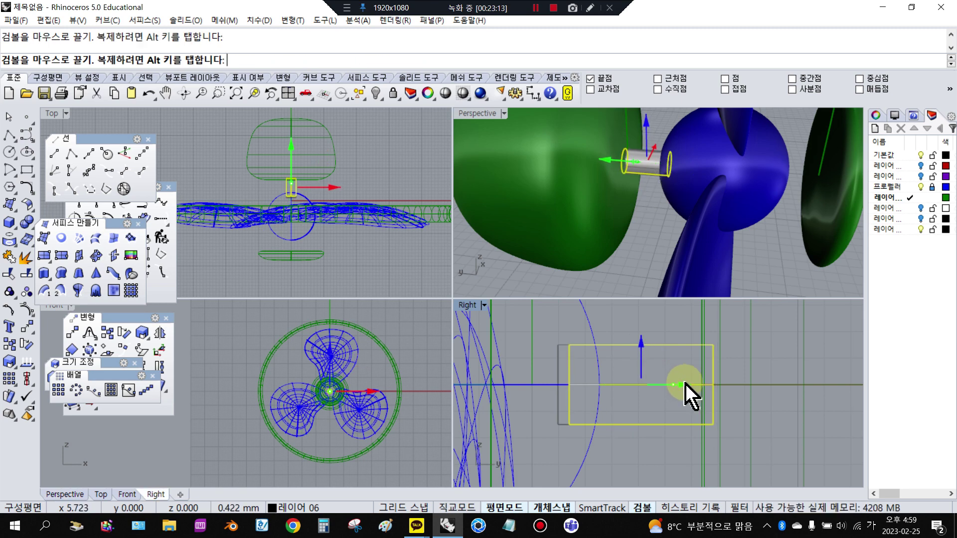
pyautogui.click(641, 230)
pyautogui.moveTo(643, 239); pyautogui.dragTo(538, 202, button='right')
pyautogui.scroll(-5, 634, 214)
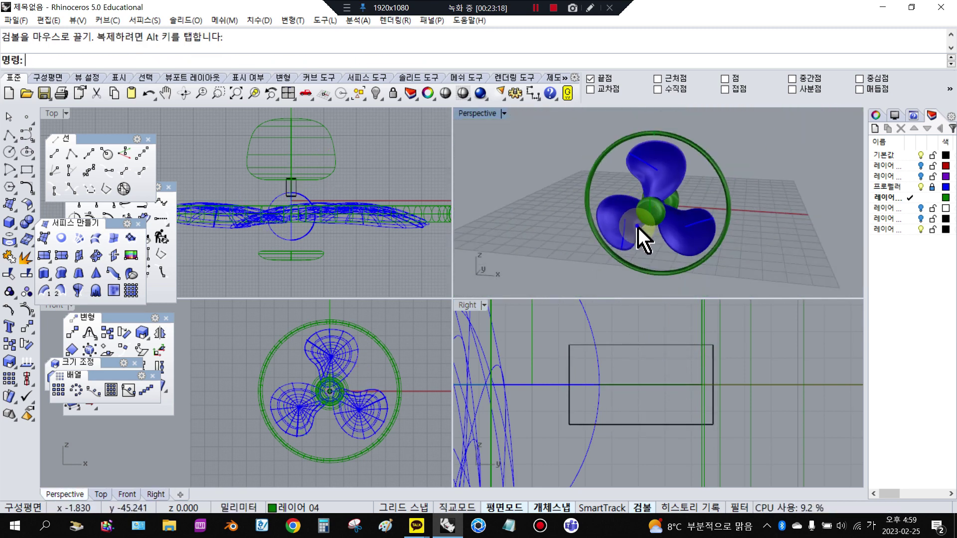
# - Show the purple guard wire layer and the white stand layer again
pyautogui.moveTo(641, 234); pyautogui.dragTo(647, 220, button='right')
pyautogui.click(921, 176)
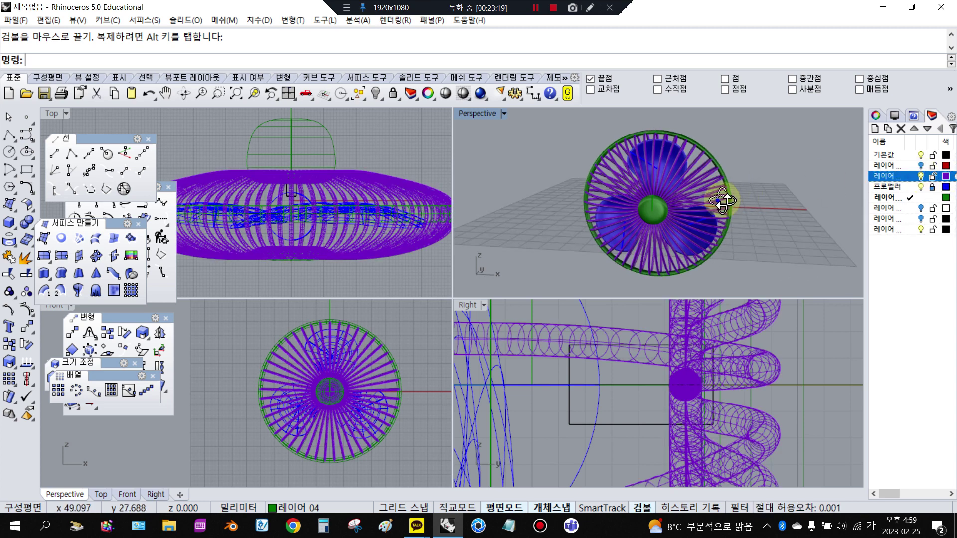
pyautogui.moveTo(721, 199); pyautogui.dragTo(613, 280, button='right')
pyautogui.click(921, 208)
pyautogui.scroll(-5, 703, 414)
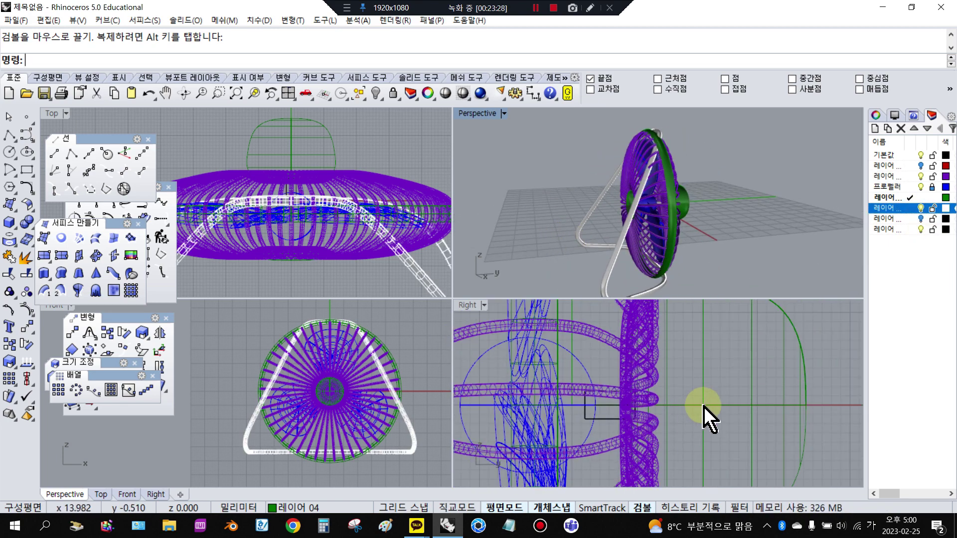
pyautogui.scroll(-5, 704, 414)
pyautogui.click(656, 397)
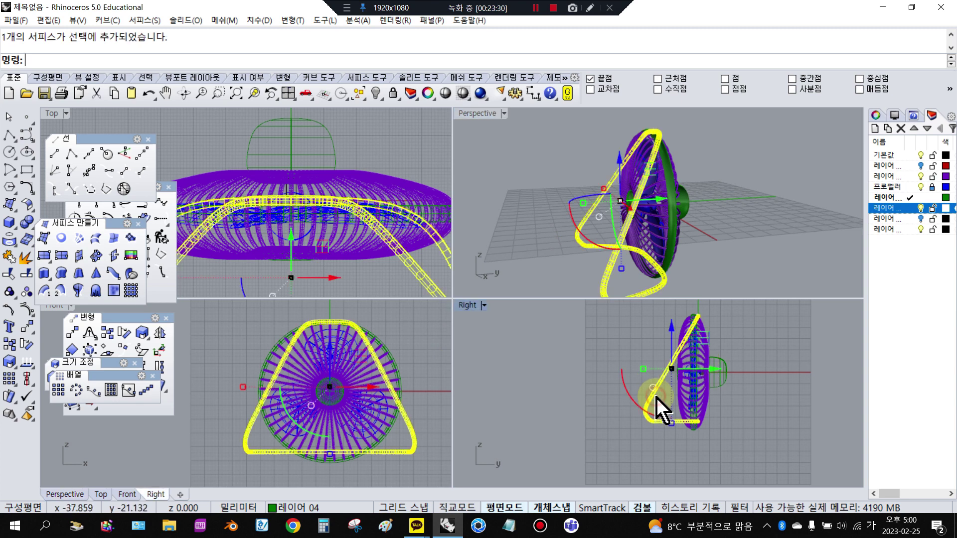
pyautogui.click(932, 208)
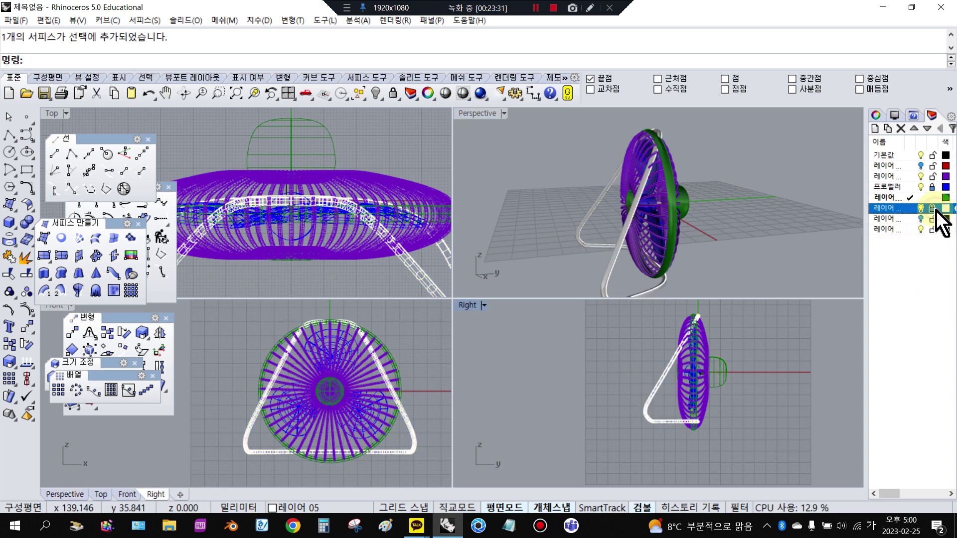
pyautogui.moveTo(670, 408); pyautogui.dragTo(683, 421, button='right')
pyautogui.moveTo(690, 321); pyautogui.dragTo(763, 479)
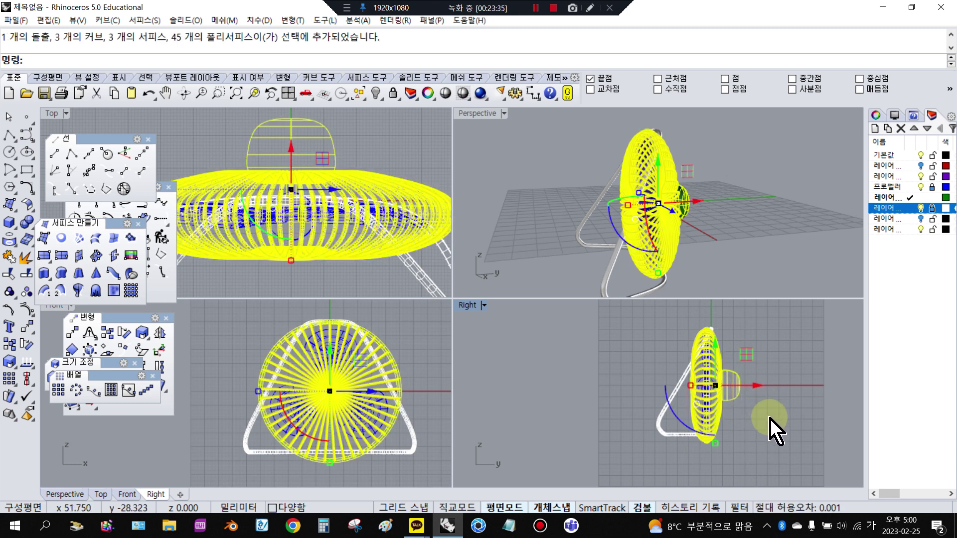
pyautogui.click(768, 414)
pyautogui.click(922, 208)
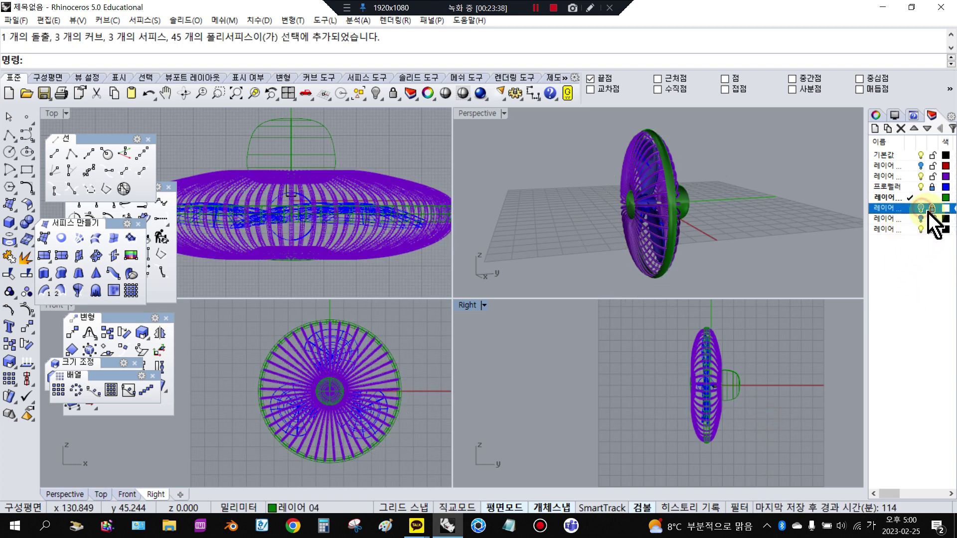
pyautogui.click(922, 209)
# - Move the white stand down and backward in the side view so its upper end sits behind the rear housing
pyautogui.click(712, 392)
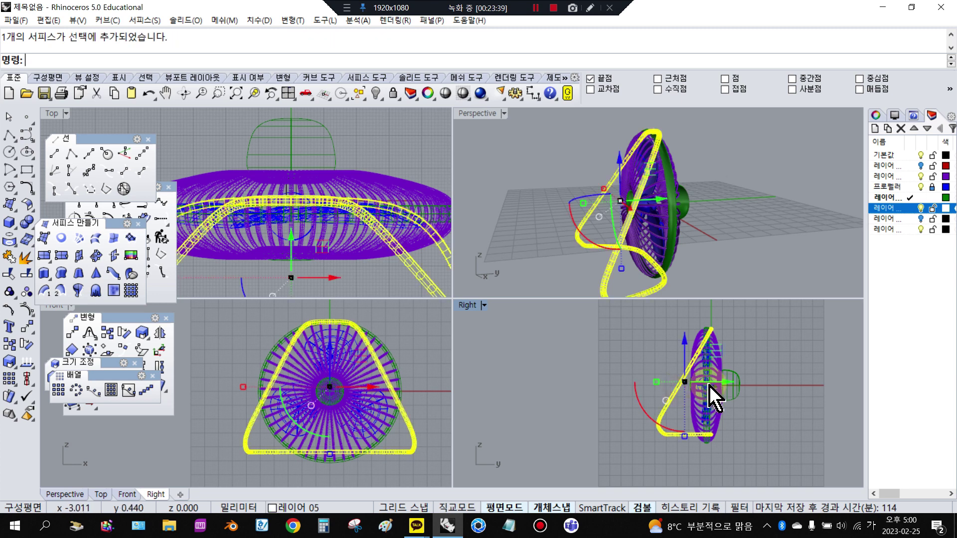
pyautogui.moveTo(712, 393); pyautogui.dragTo(748, 433)
pyautogui.click(743, 420)
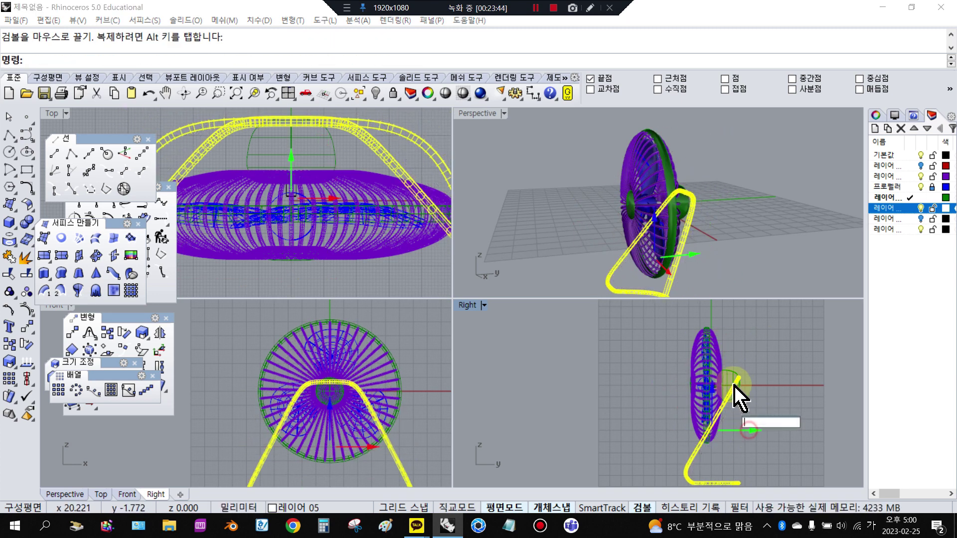
pyautogui.click(732, 406)
pyautogui.click(720, 471)
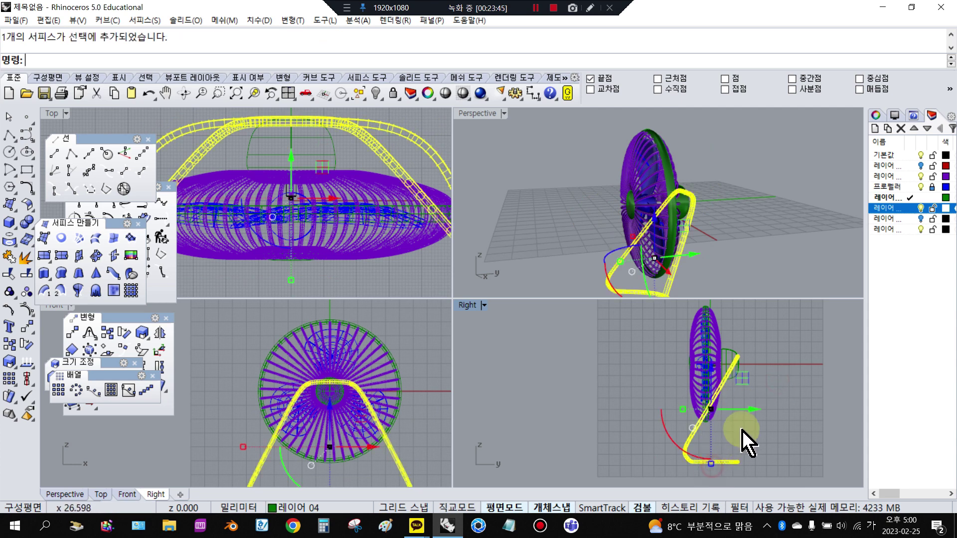
pyautogui.moveTo(744, 442)
pyautogui.mouseDown()
pyautogui.moveTo(757, 422)
pyautogui.moveTo(769, 438)
pyautogui.moveTo(751, 442)
pyautogui.mouseUp()
pyautogui.press('Escape')
# - Fine-tune the stand's height so its upper end lines up closely with the fan's horizontal axis
pyautogui.scroll(6, 720, 428)
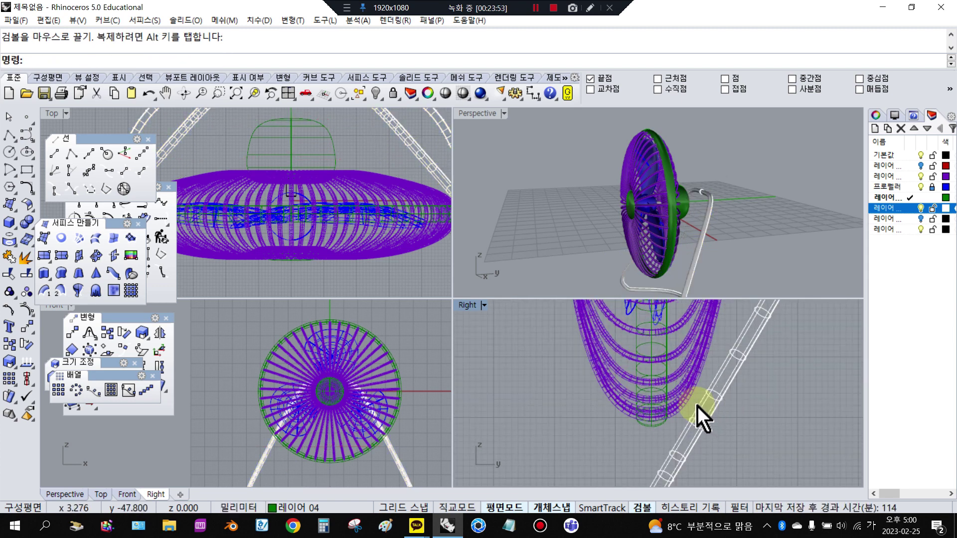
pyautogui.scroll(-6, 698, 406)
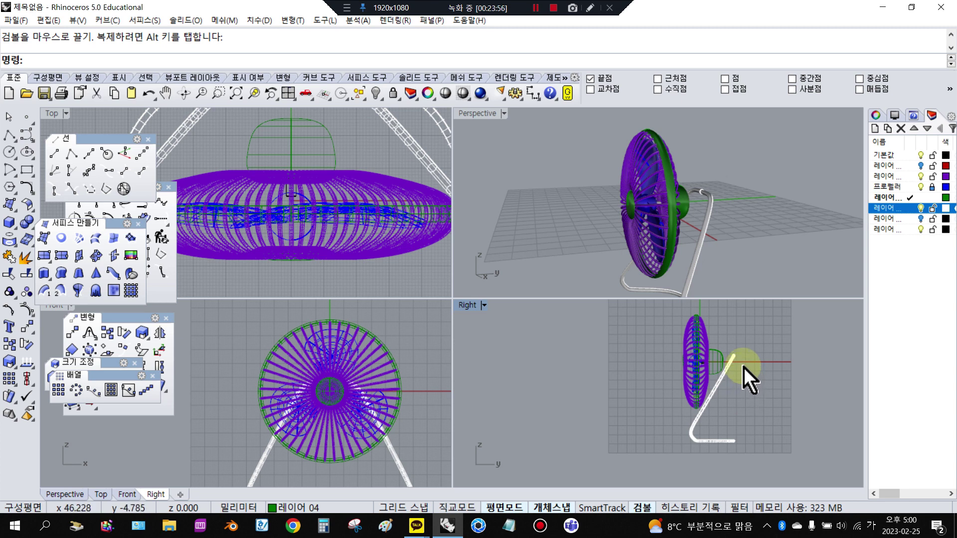
pyautogui.scroll(2, 738, 366)
pyautogui.click(727, 367)
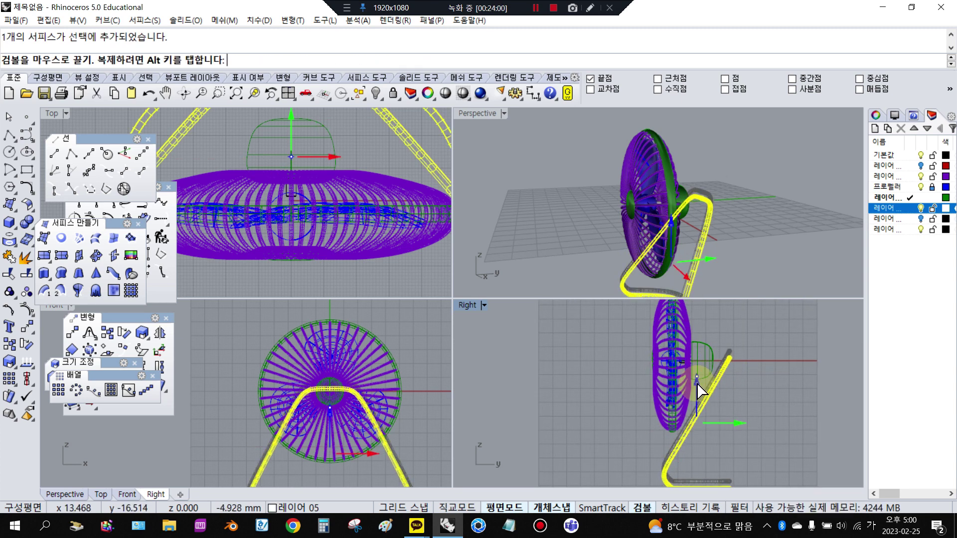
pyautogui.click(761, 341)
# - Maximize the Right view around the housing and stand, and make the red layer 레이어 01 current
pyautogui.scroll(4, 696, 210)
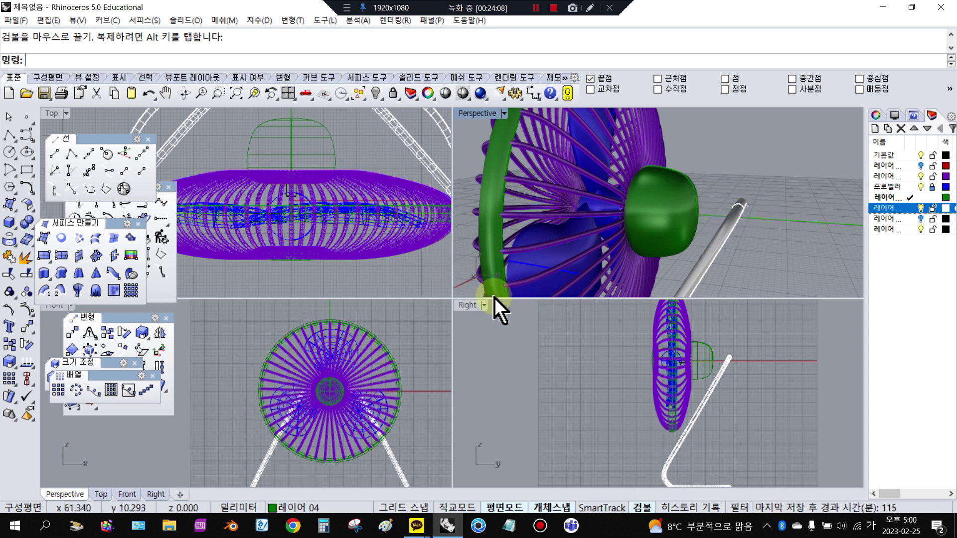
pyautogui.scroll(-4, 329, 225)
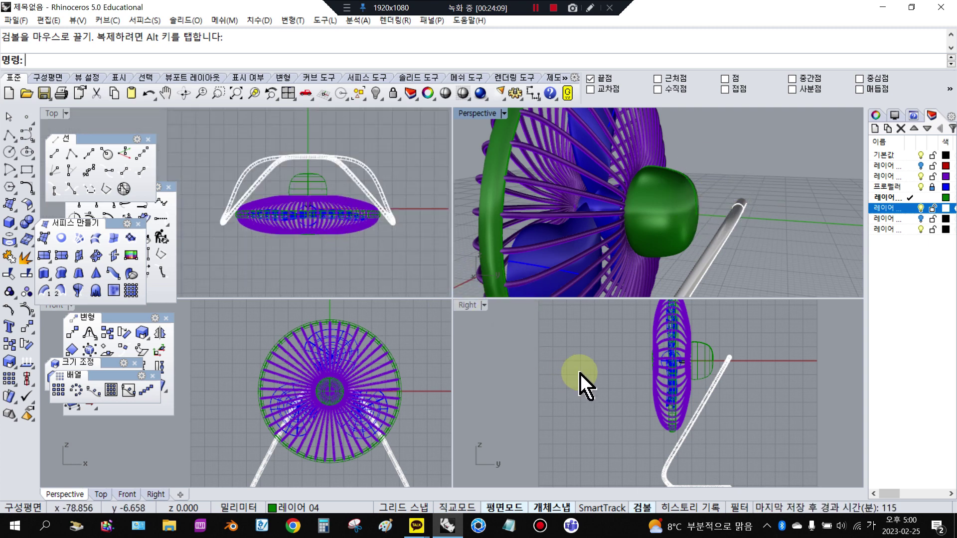
pyautogui.doubleClick(467, 305)
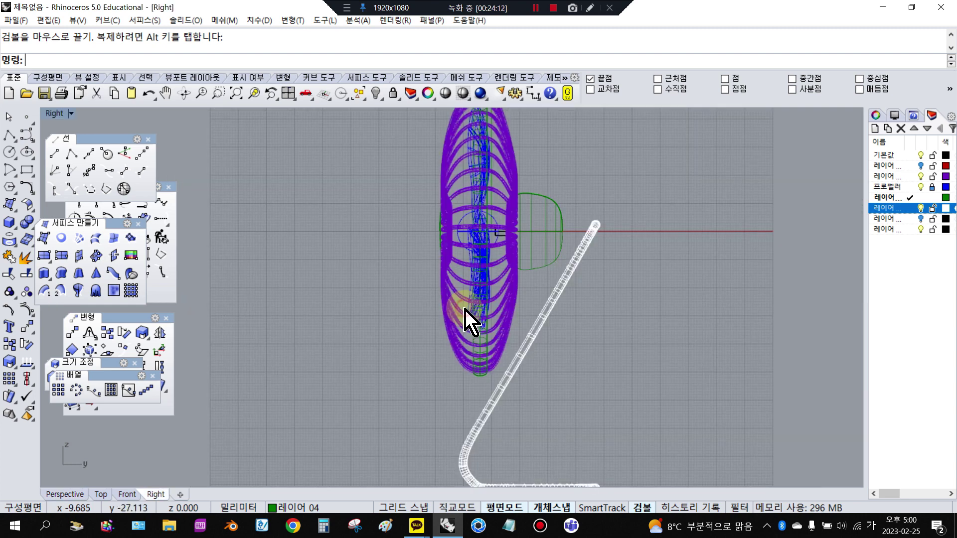
pyautogui.scroll(-3, 535, 282)
pyautogui.scroll(2, 560, 273)
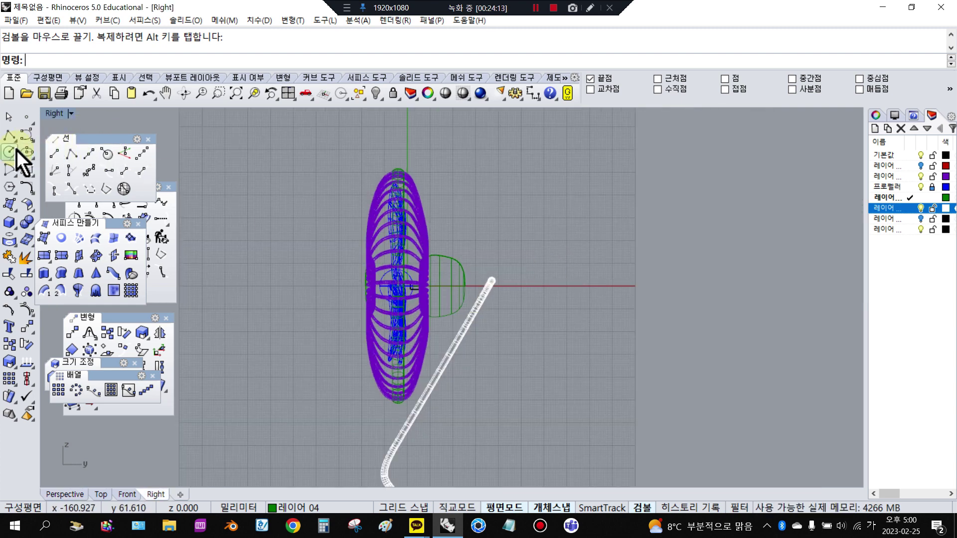
pyautogui.scroll(2, 423, 269)
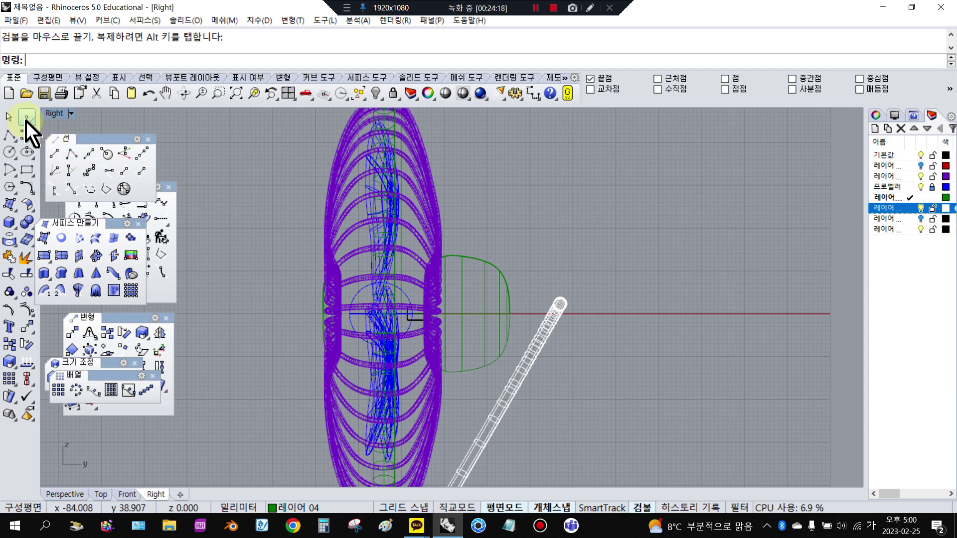
pyautogui.click(906, 166)
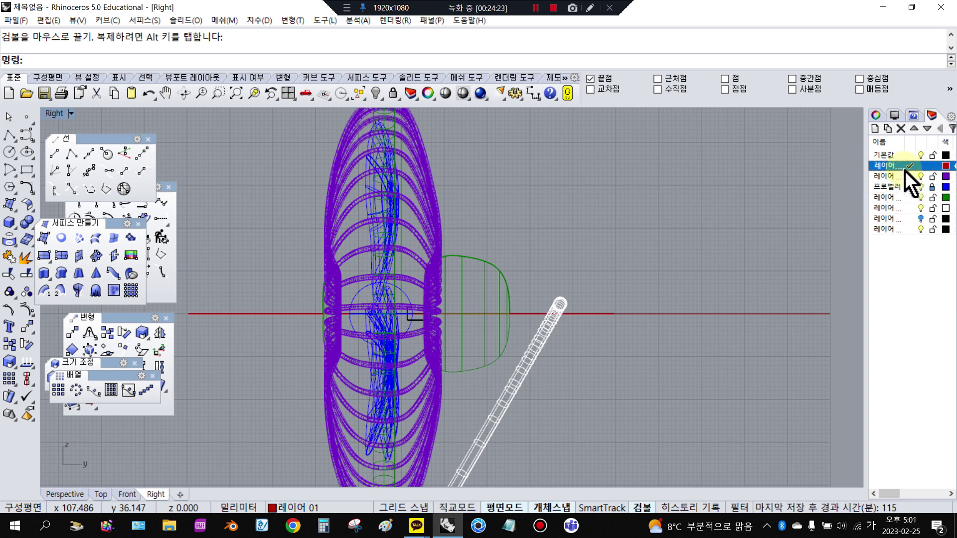
pyautogui.hscroll(1, 911, 182)
pyautogui.scroll(-2, 675, 246)
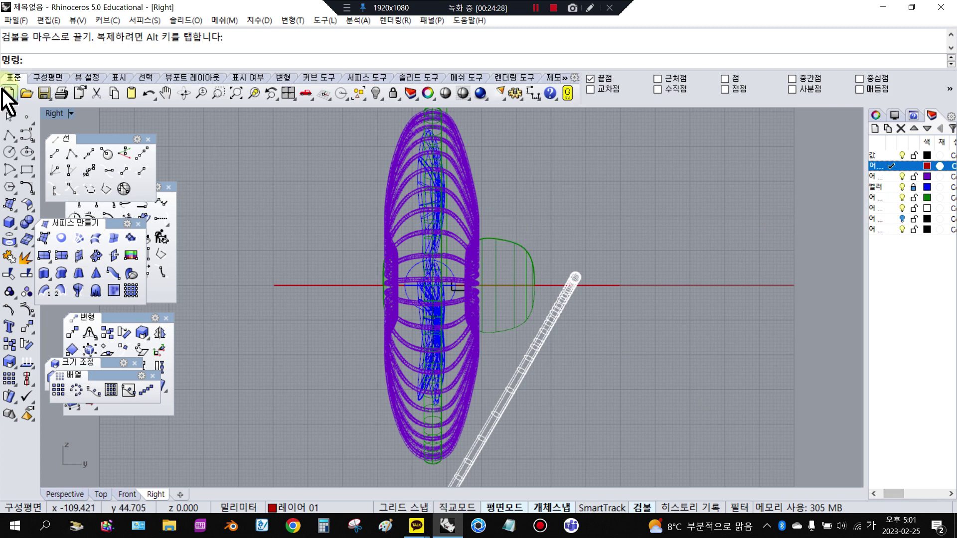
# - With the Near snap enabled, draw a circle about 18 mm in diameter centred on the fan axis, just behind the stand's upper end
pyautogui.click(27, 134)
pyautogui.scroll(5, 578, 235)
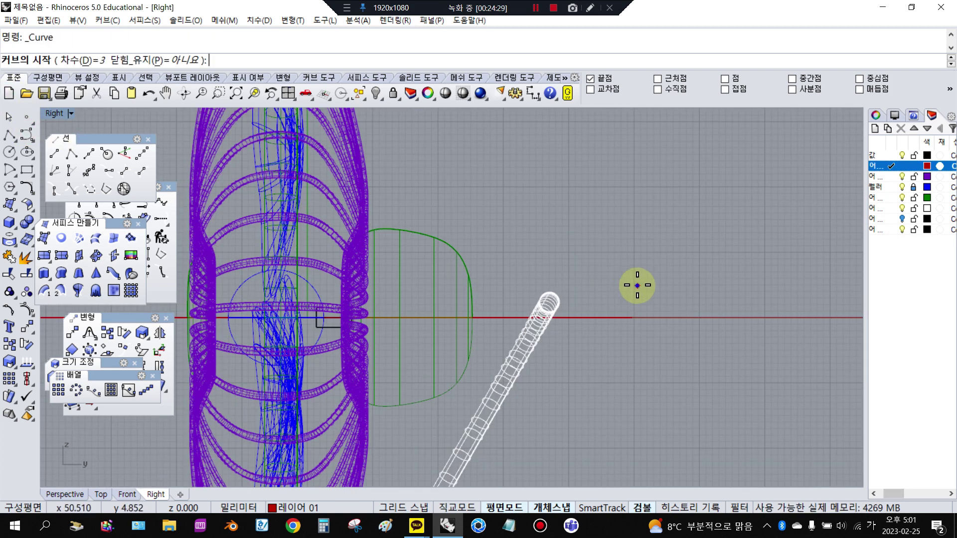
pyautogui.click(9, 154)
pyautogui.scroll(-2, 527, 280)
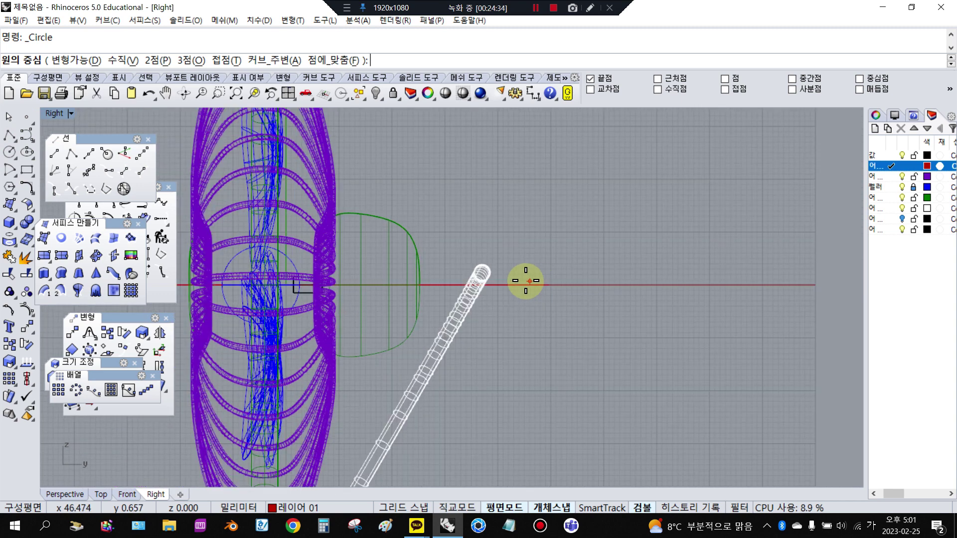
pyautogui.scroll(-2, 529, 281)
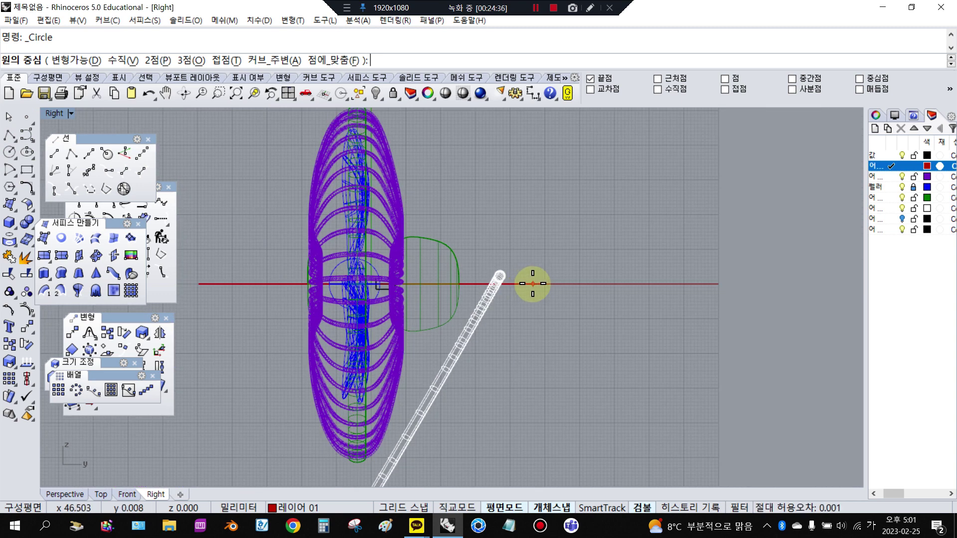
pyautogui.click(674, 78)
pyautogui.scroll(3, 530, 285)
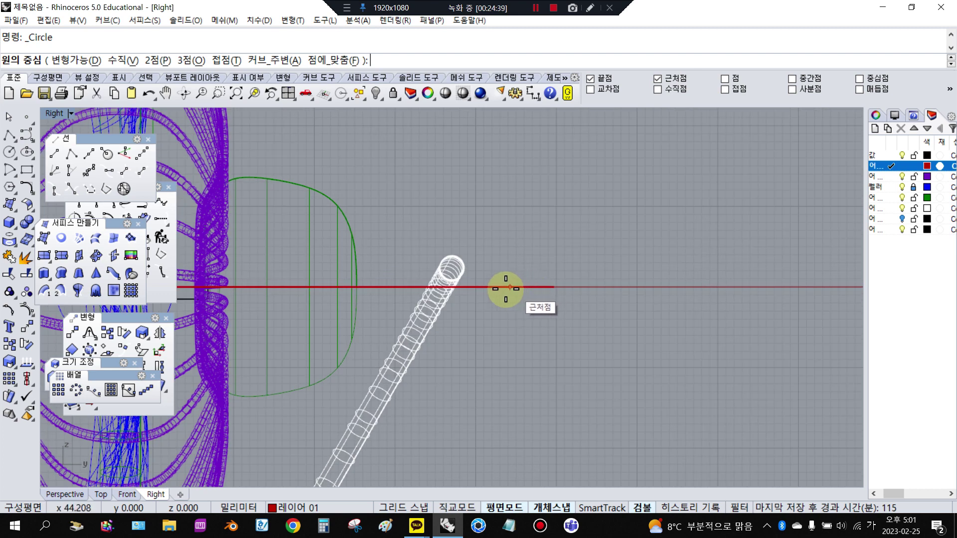
pyautogui.click(481, 288)
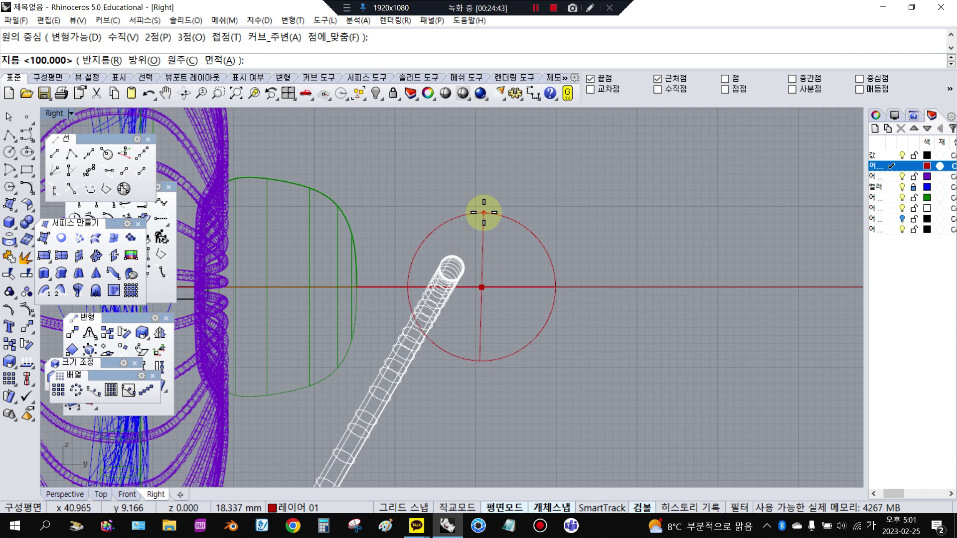
pyautogui.scroll(-3, 482, 211)
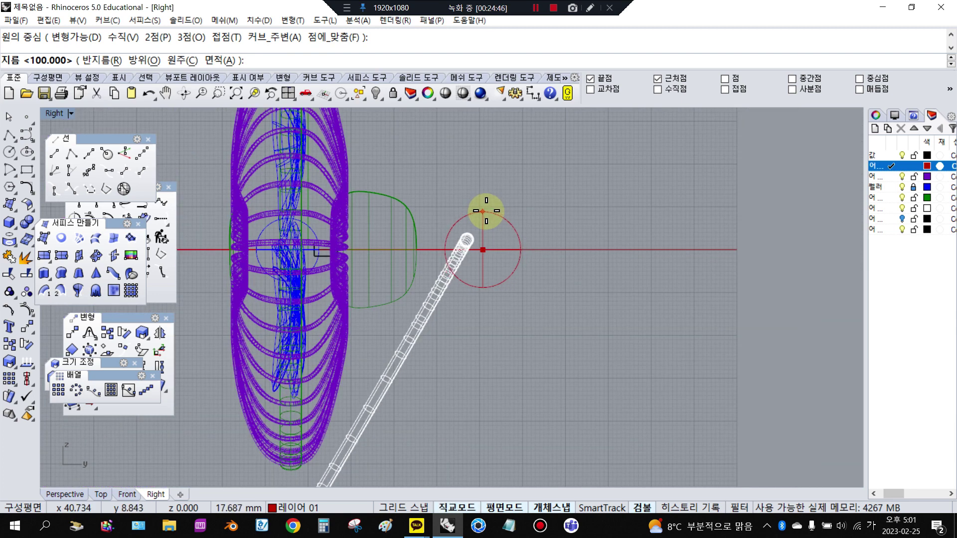
pyautogui.click(489, 209)
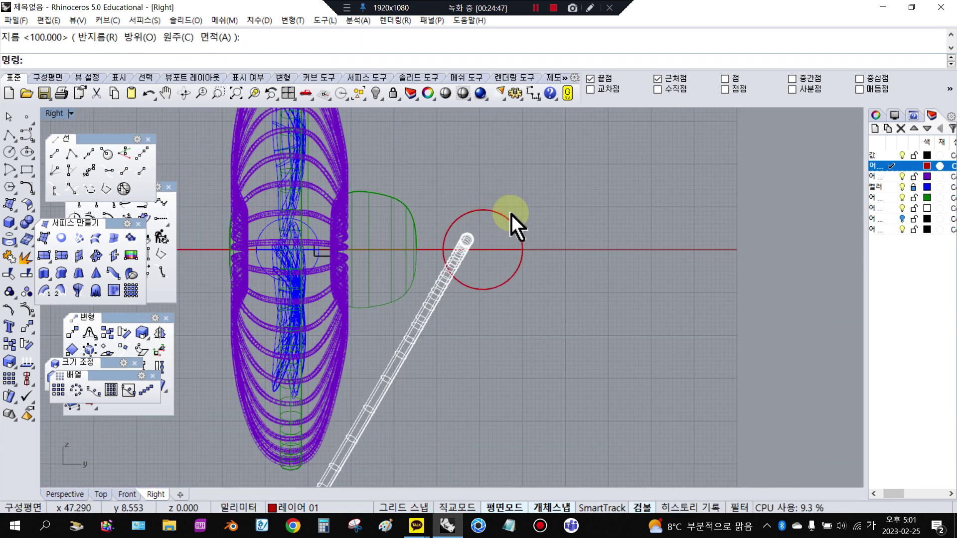
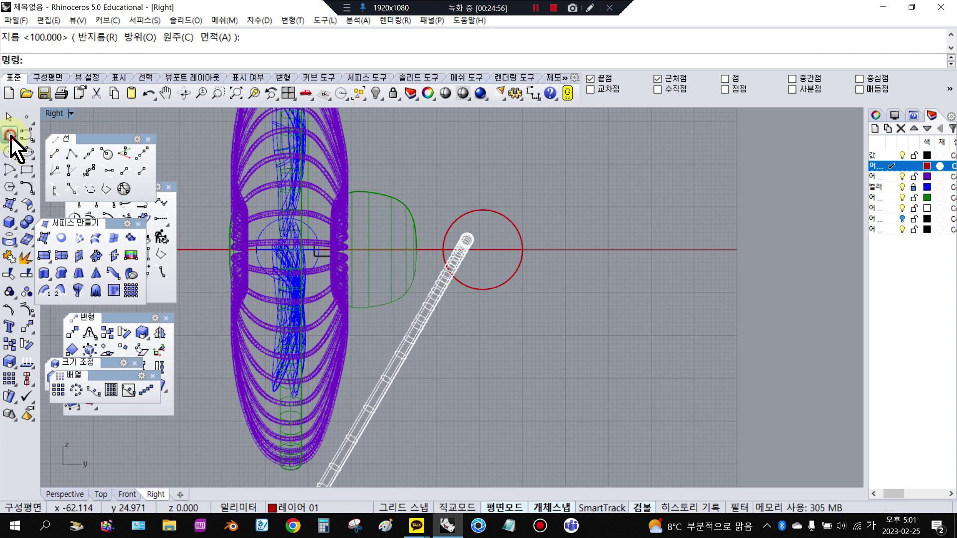
# - With the Quadrant snap enabled, draw an L-shaped polyline from the circle's top quadrant, about 7.8 mm rearward and straight down to the fan axis
pyautogui.click(10, 135)
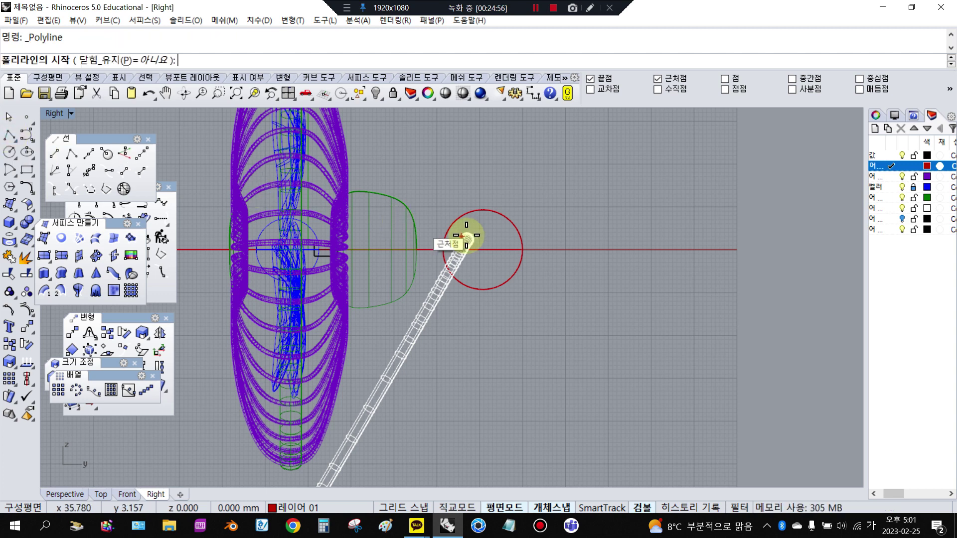
pyautogui.click(813, 90)
pyautogui.scroll(6, 513, 229)
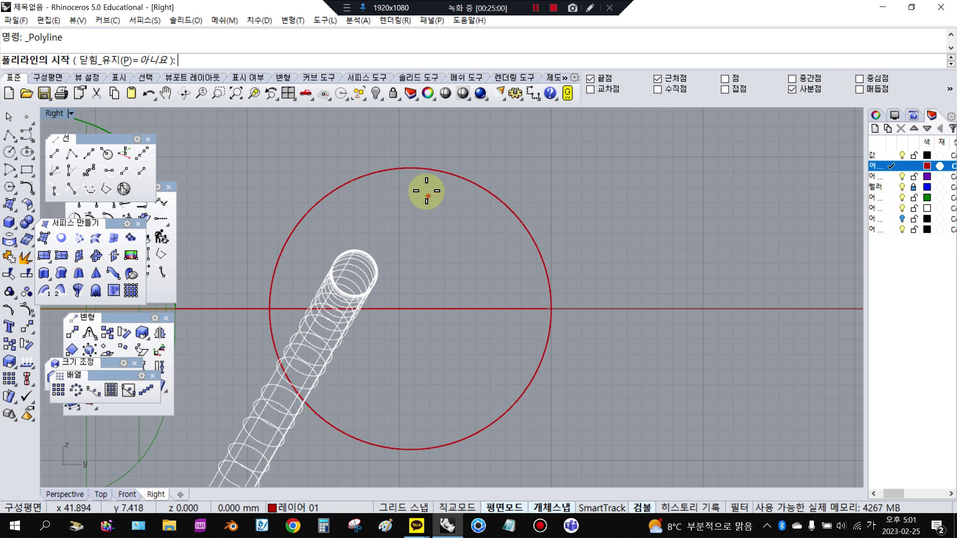
pyautogui.click(410, 163)
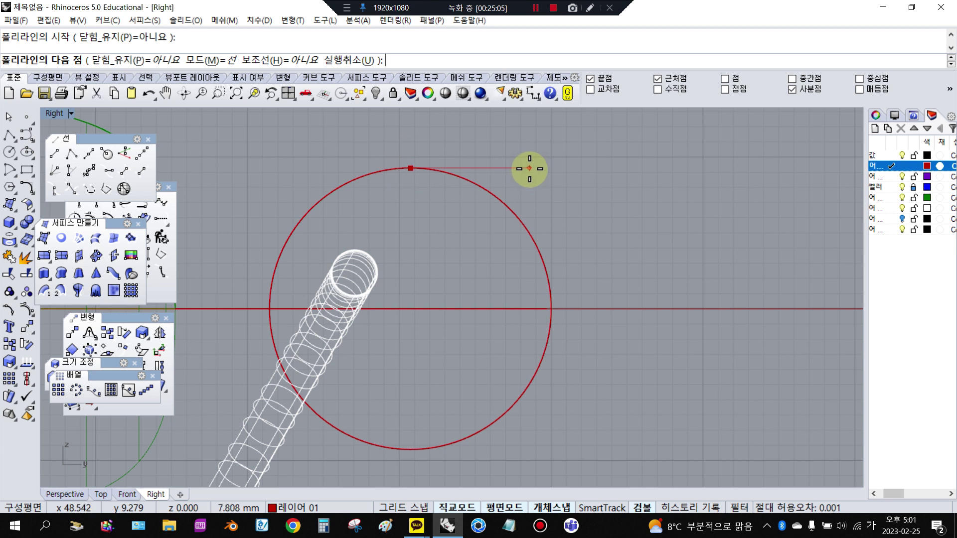
pyautogui.click(529, 168)
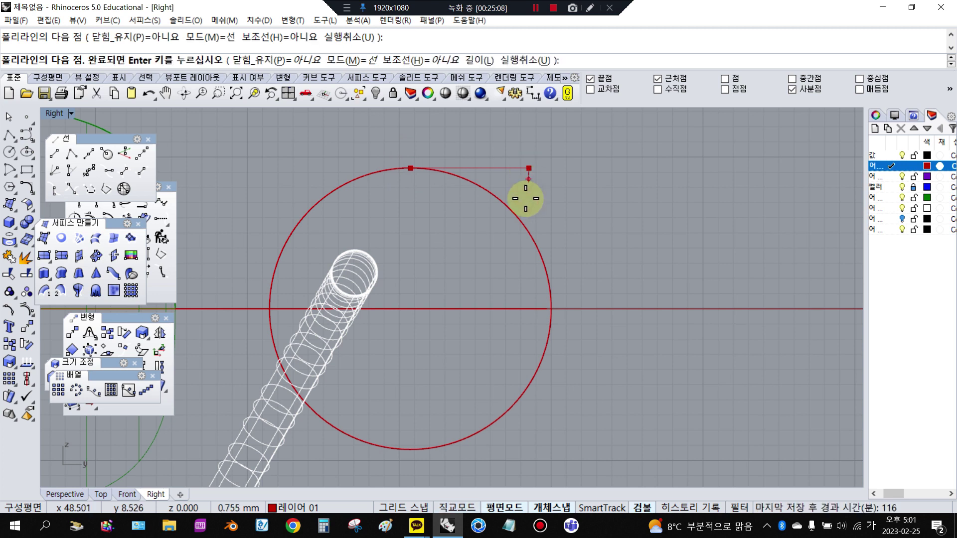
pyautogui.click(530, 308)
pyautogui.press('Return')
# - Mirror the L-shaped polyline across the horizontal fan axis, keeping the original
pyautogui.click(492, 168)
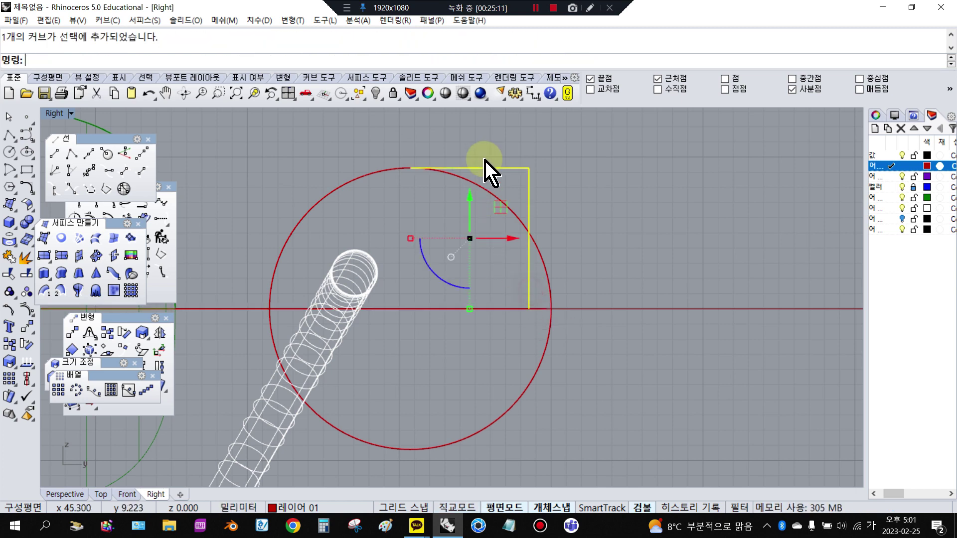
pyautogui.scroll(-3, 507, 224)
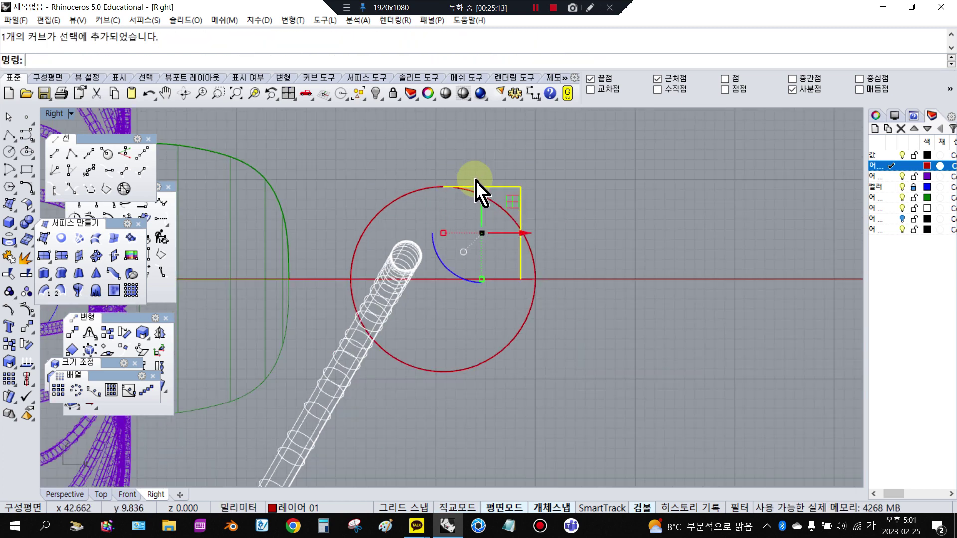
pyautogui.click(26, 327)
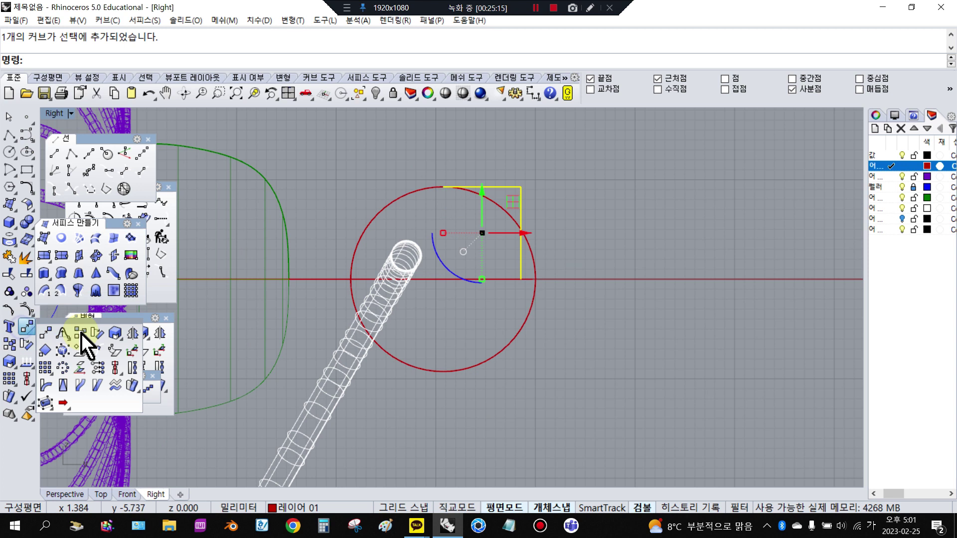
pyautogui.click(133, 344)
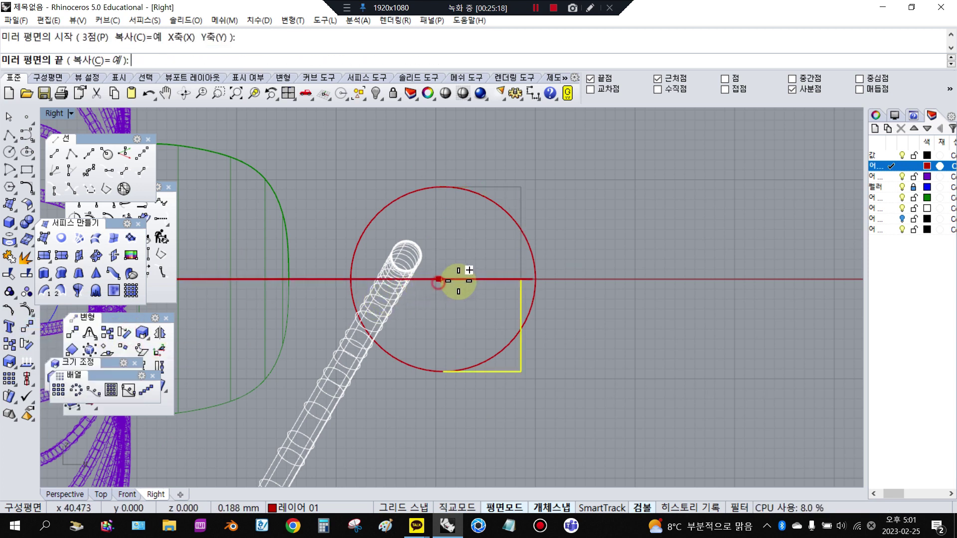
pyautogui.click(486, 279)
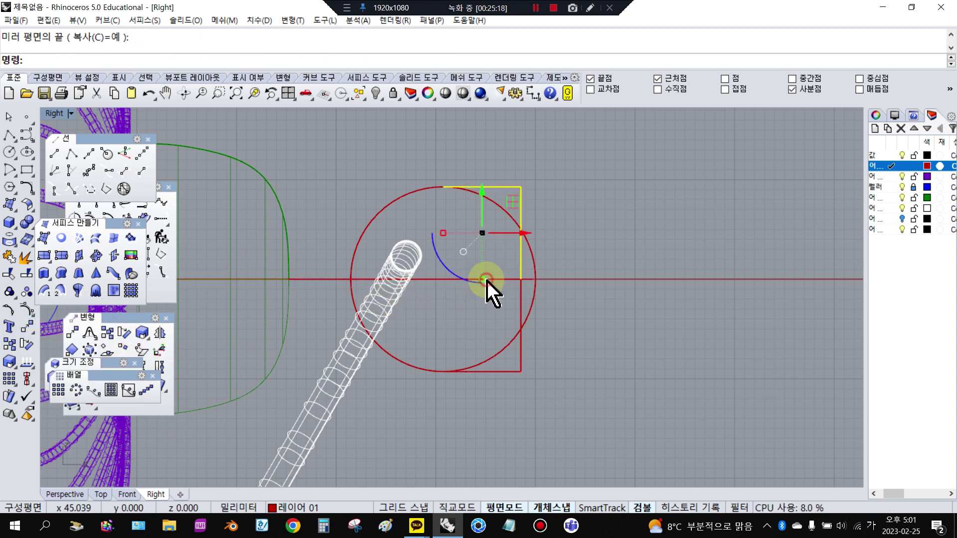
# - Trim away the circle's rear half inside the polylines and join the remaining curves into one closed D-shaped profile
pyautogui.click(522, 305)
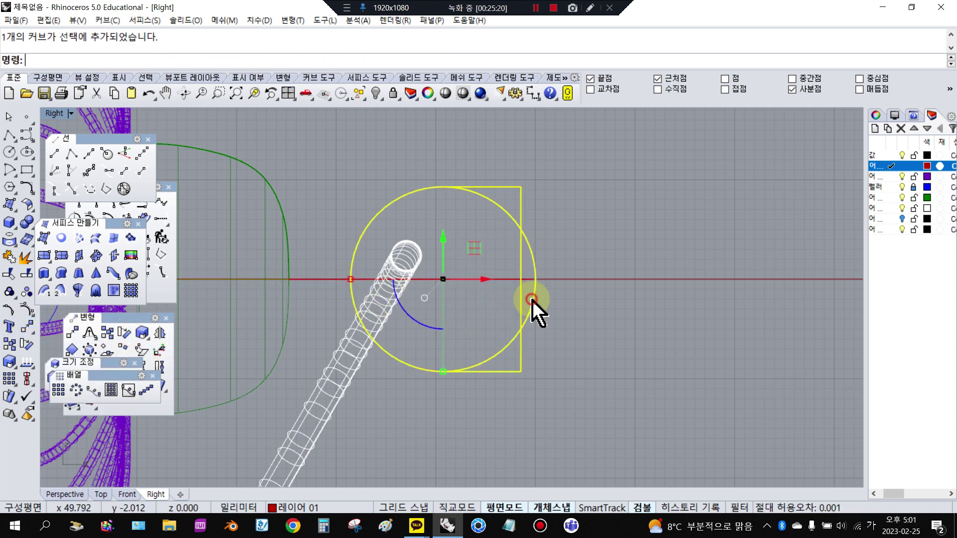
pyautogui.click(9, 275)
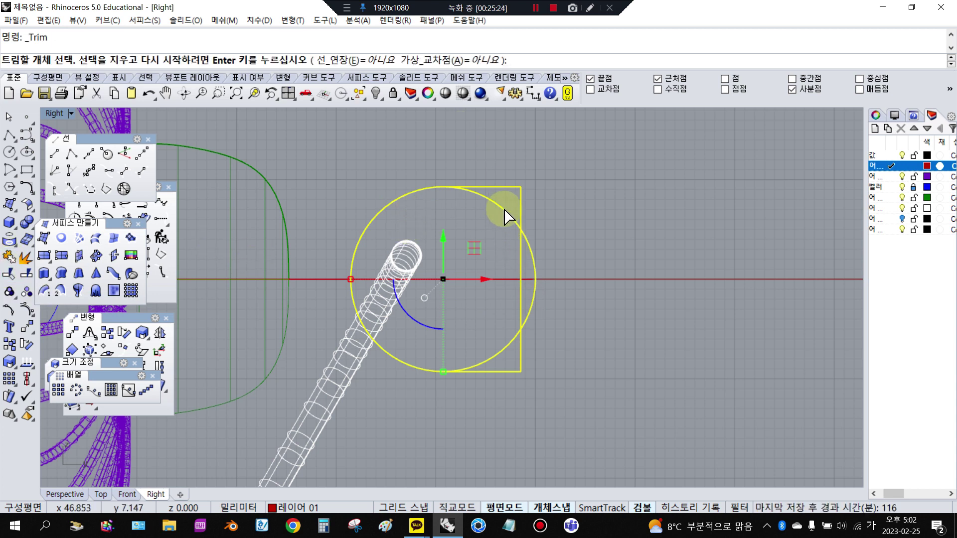
pyautogui.click(527, 250)
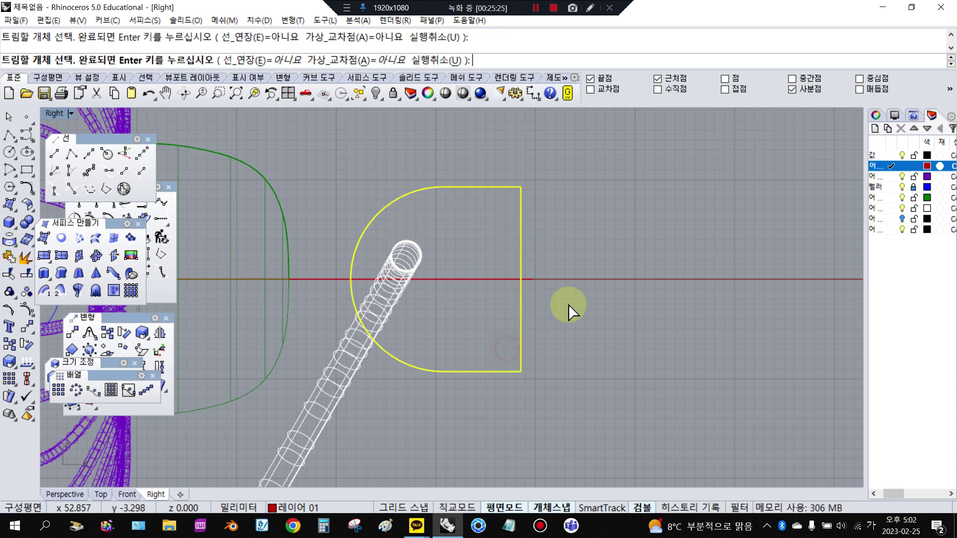
pyautogui.rightClick(587, 244)
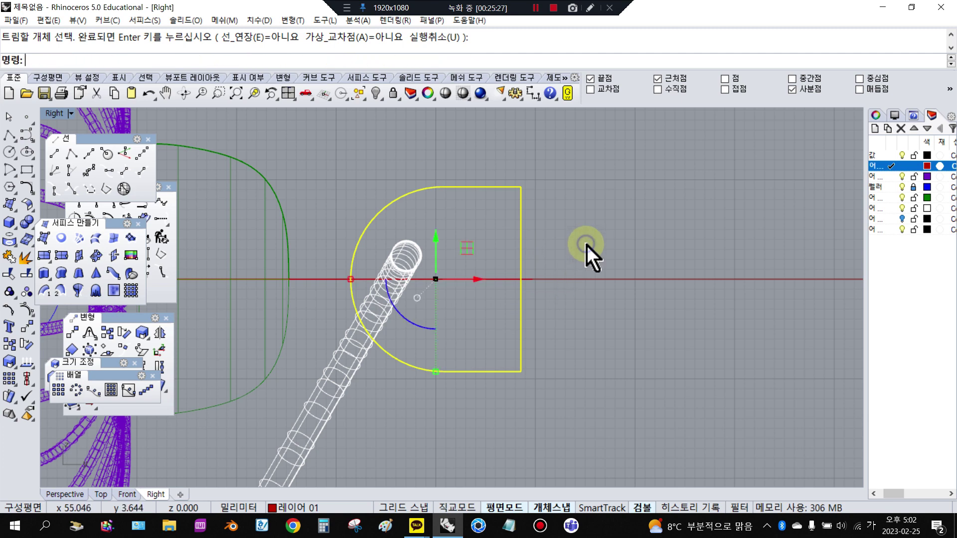
pyautogui.click(10, 259)
# - Mirror the D-shaped profile about a vertical line near its middle so the copy's round end faces backward
pyautogui.scroll(-3, 437, 234)
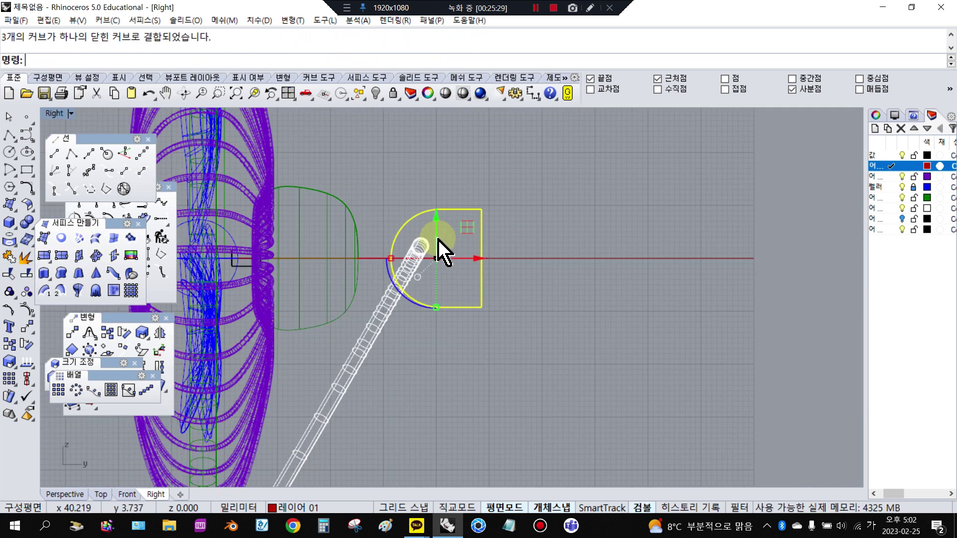
pyautogui.scroll(-2, 438, 240)
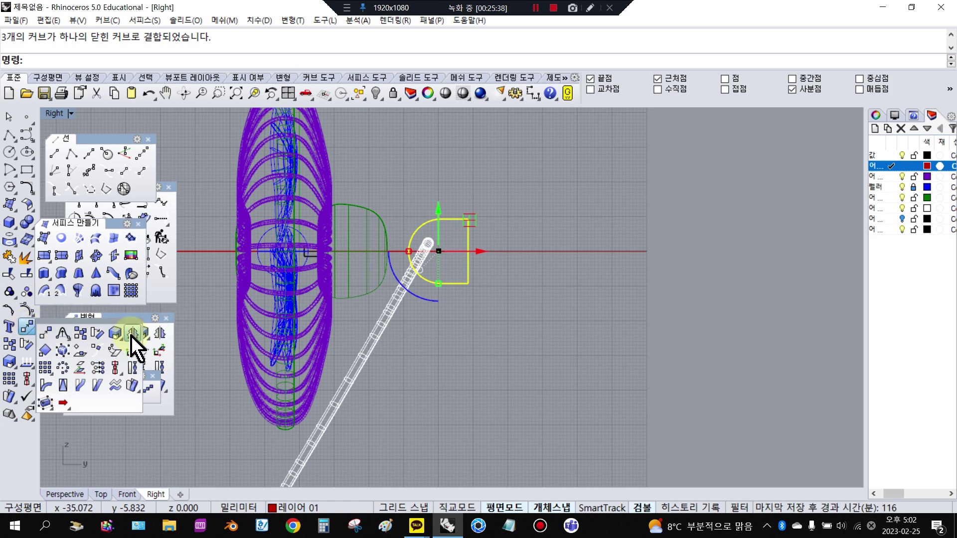
pyautogui.click(131, 334)
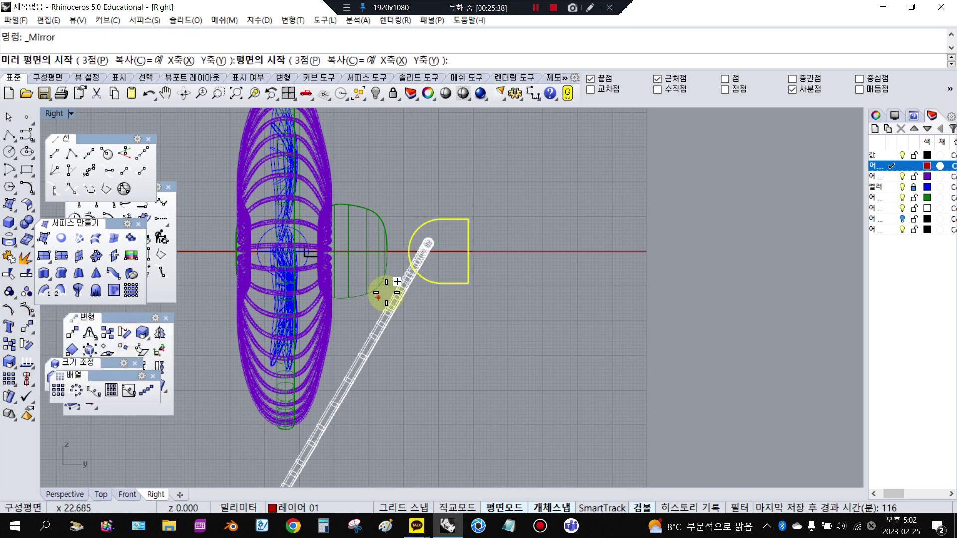
pyautogui.click(444, 251)
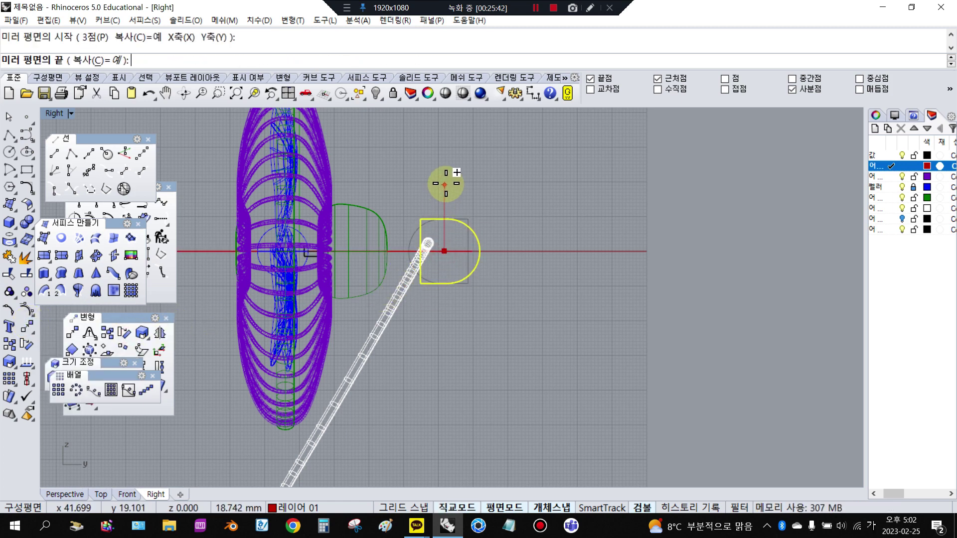
pyautogui.click(445, 157)
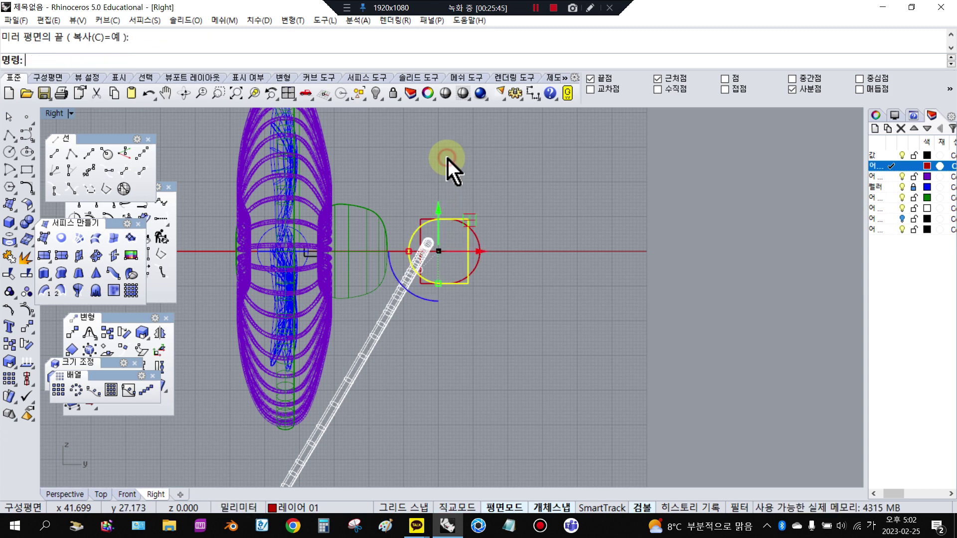
# - Move the mirrored profile forward along the axis so its flat edge slightly overlaps the back of the green housing
pyautogui.moveTo(473, 255); pyautogui.dragTo(371, 259)
pyautogui.hotkey('ctrl', 'z')
pyautogui.click(480, 246)
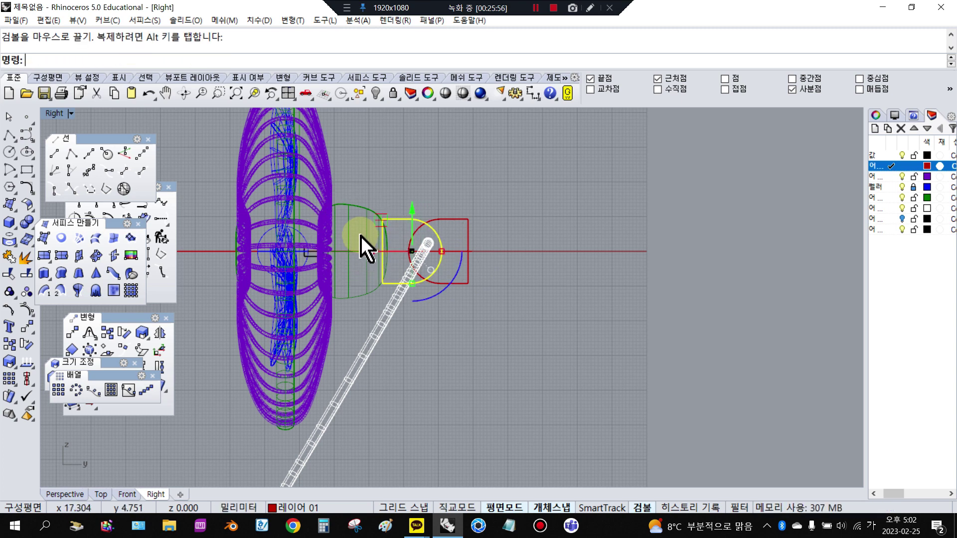
pyautogui.click(433, 230)
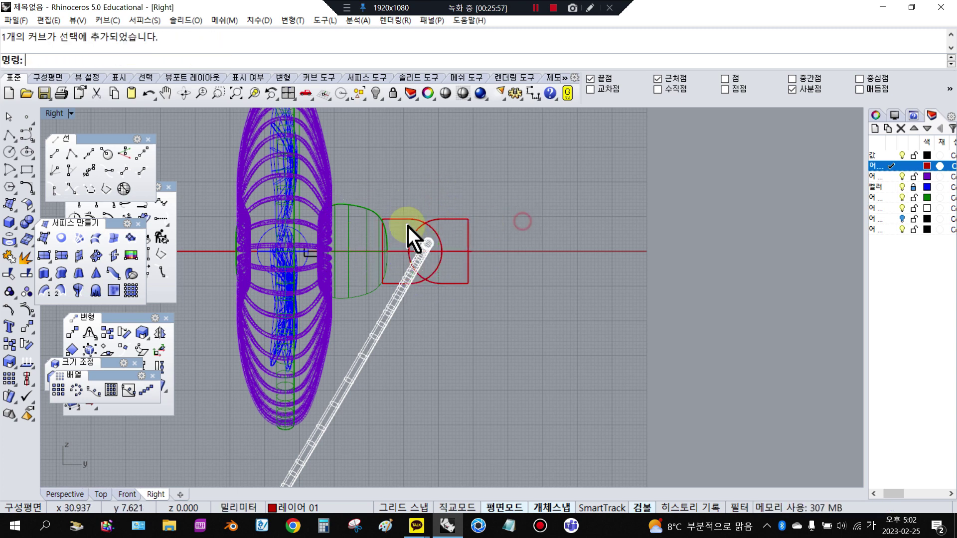
pyautogui.scroll(1, 408, 219)
pyautogui.click(387, 267)
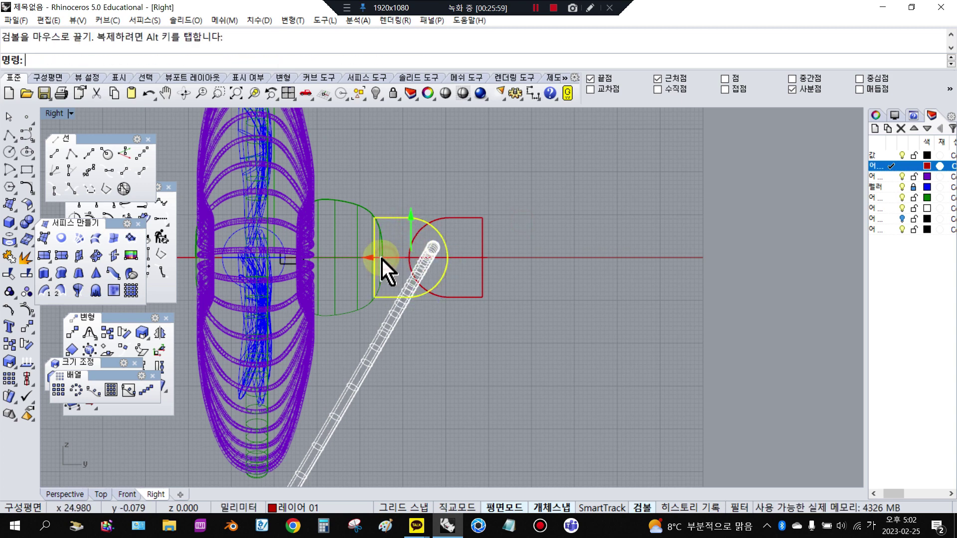
pyautogui.click(432, 196)
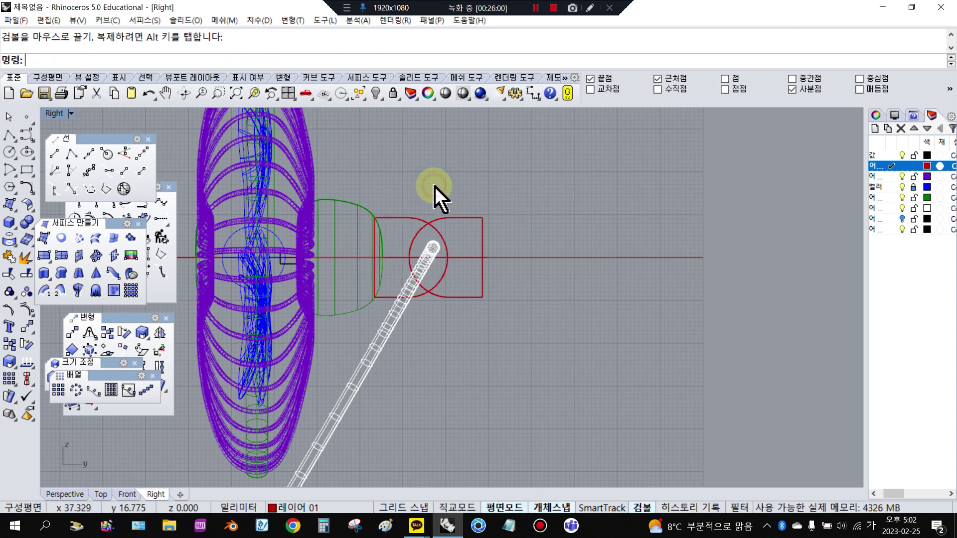
# - Return to the four-view layout with the rear D-shaped profile selected, and add a new layer, 레이어 07
pyautogui.click(453, 220)
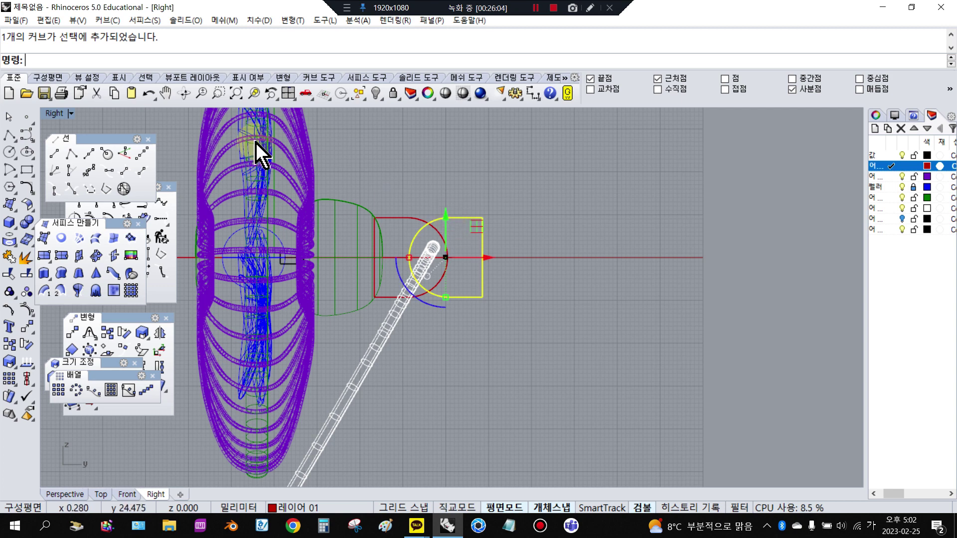
pyautogui.doubleClick(58, 113)
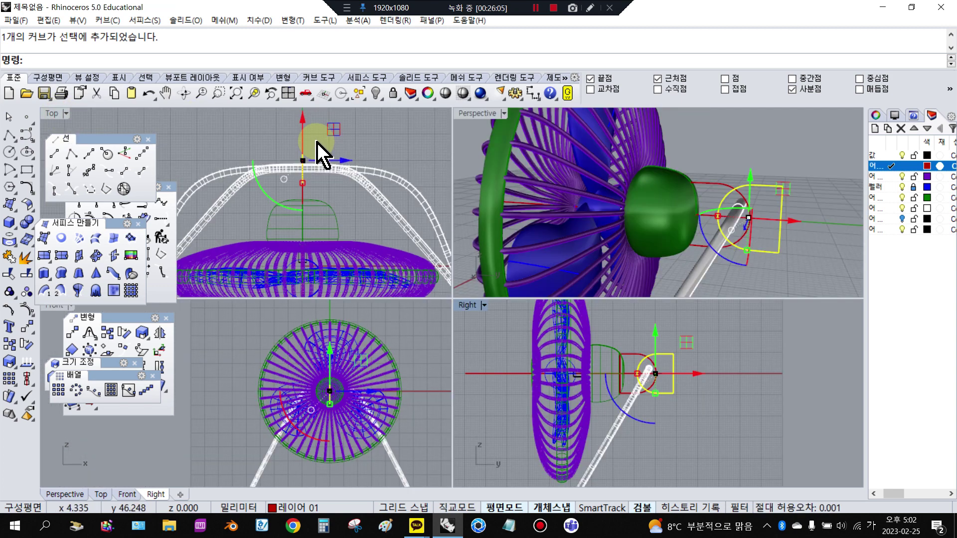
pyautogui.click(362, 159)
pyautogui.click(747, 188)
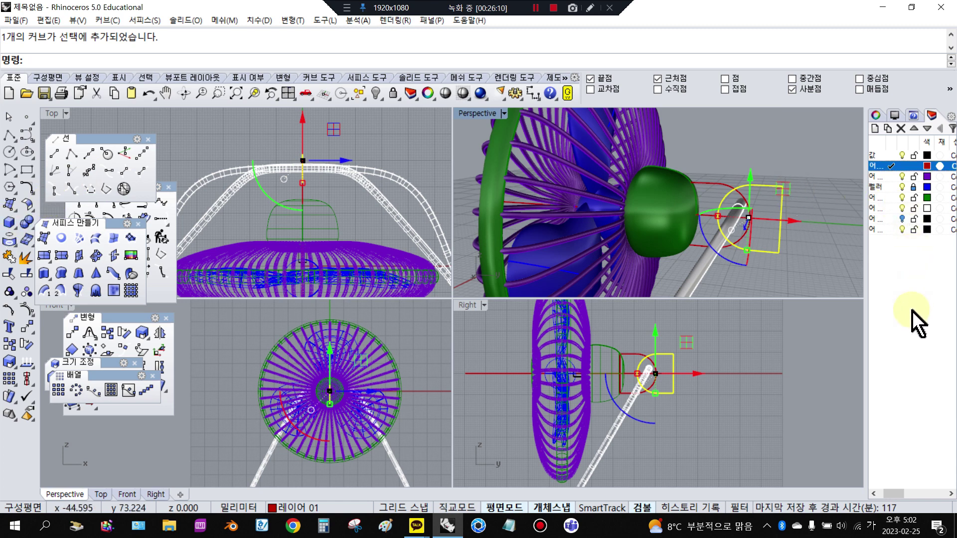
pyautogui.rightClick(900, 293)
pyautogui.click(912, 298)
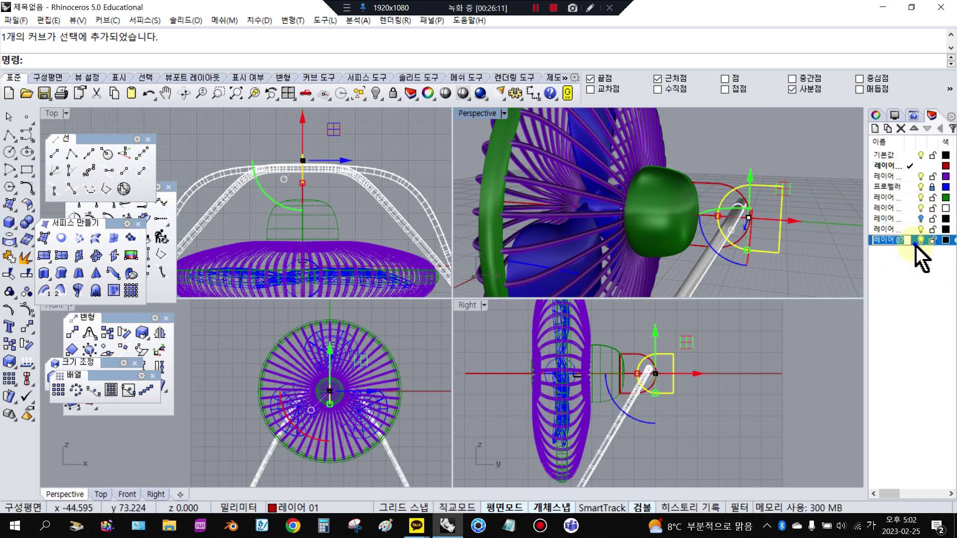
# - Try to assign the rear D-shaped profile to layer 레이어 07
pyautogui.rightClick(916, 245)
pyautogui.click(889, 454)
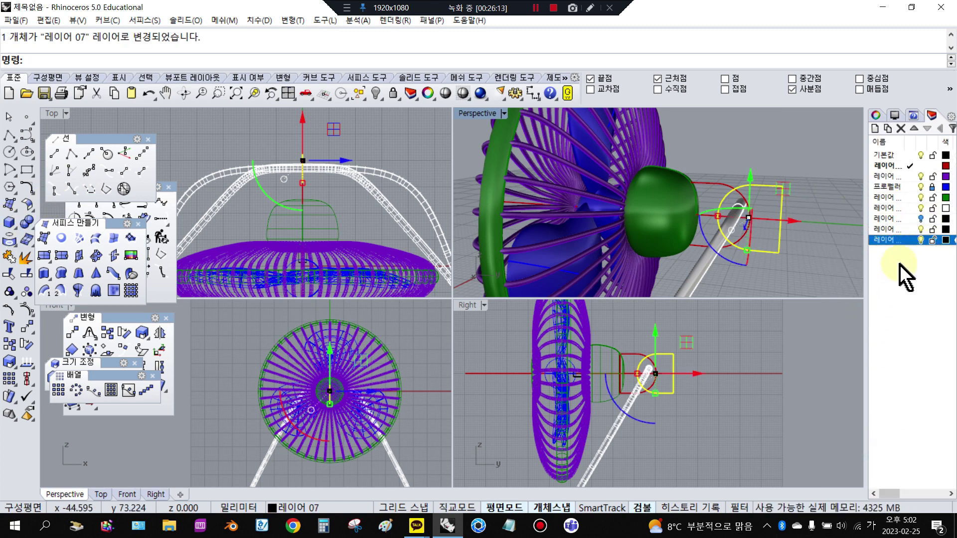
pyautogui.hotkey('ctrl', 'z')
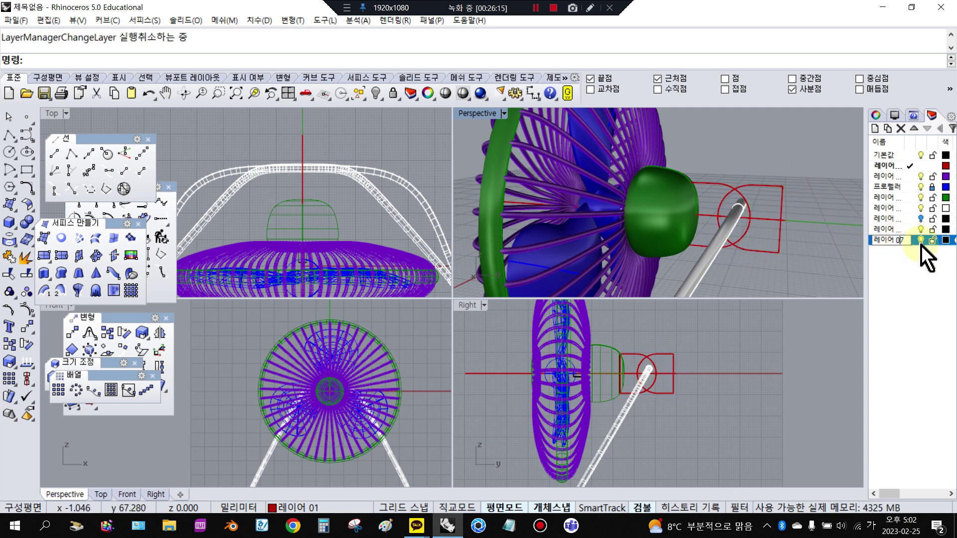
# - Make layer 레이어 07 current and extrude the rear D-shaped profile as a solid to both sides, about 17 mm each way
pyautogui.click(914, 244)
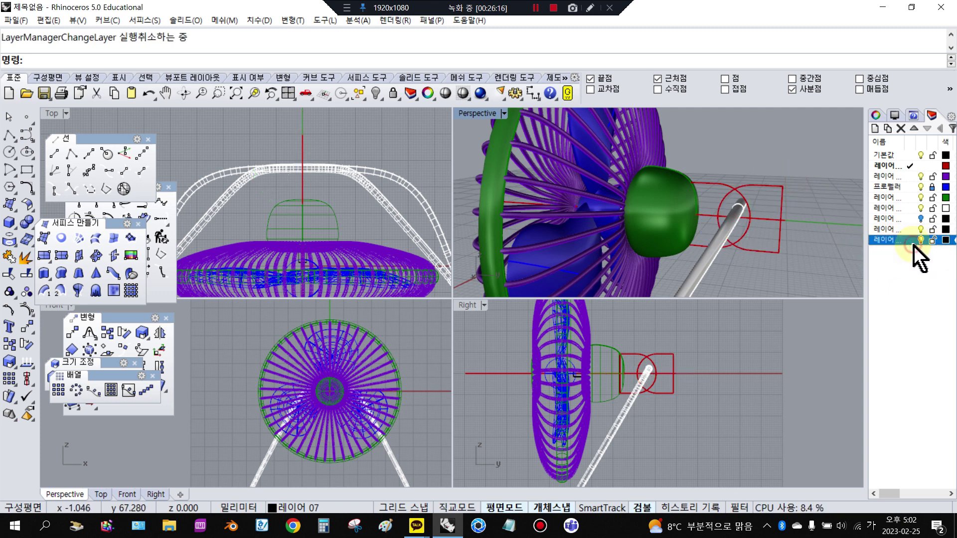
pyautogui.click(755, 190)
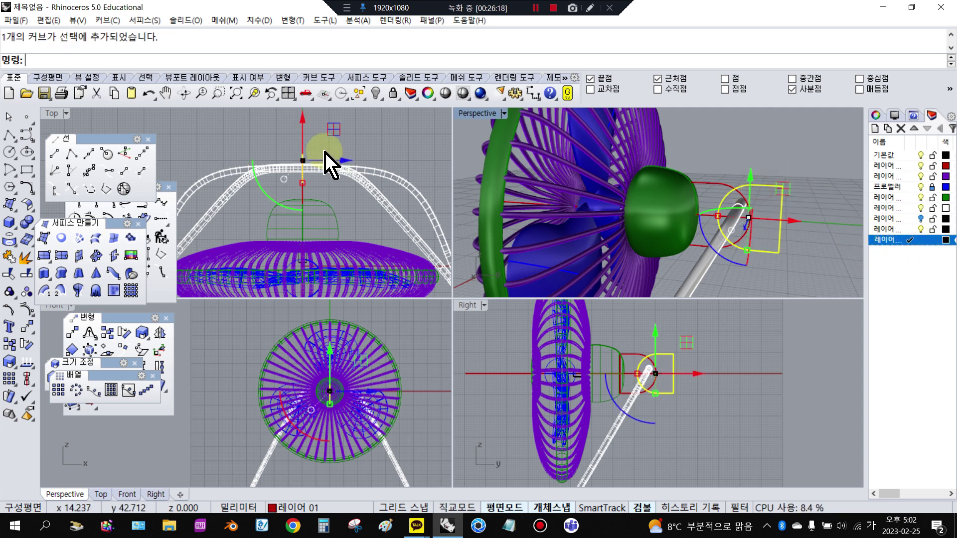
pyautogui.click(8, 222)
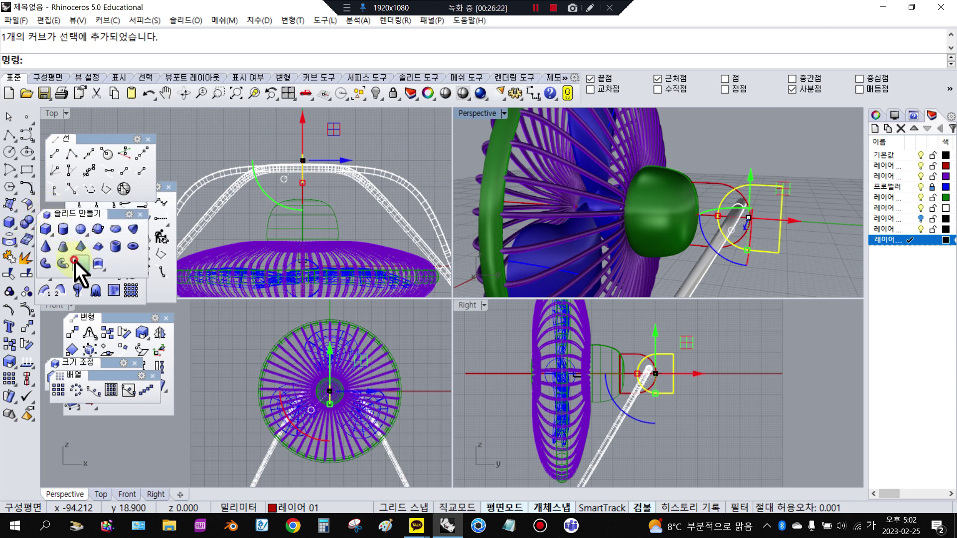
pyautogui.click(76, 262)
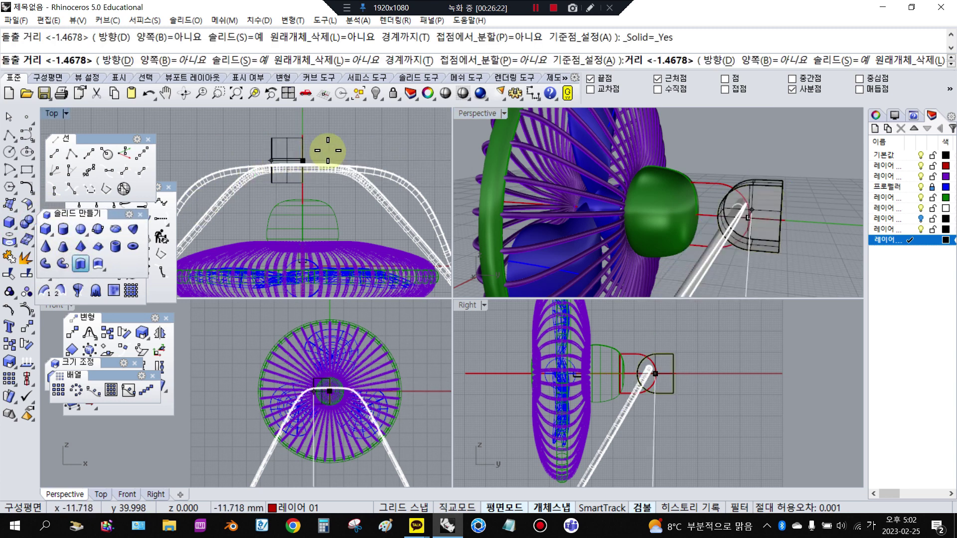
pyautogui.click(197, 63)
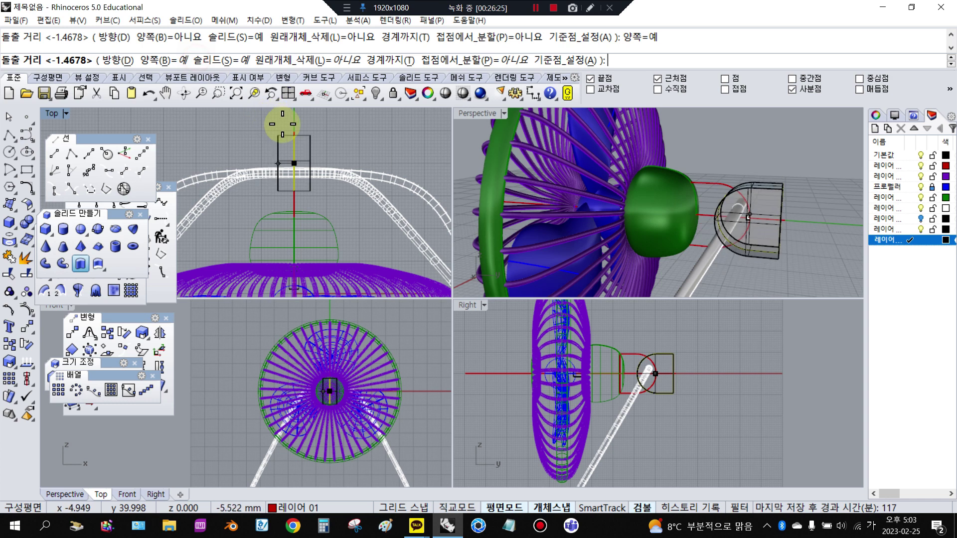
pyautogui.click(349, 135)
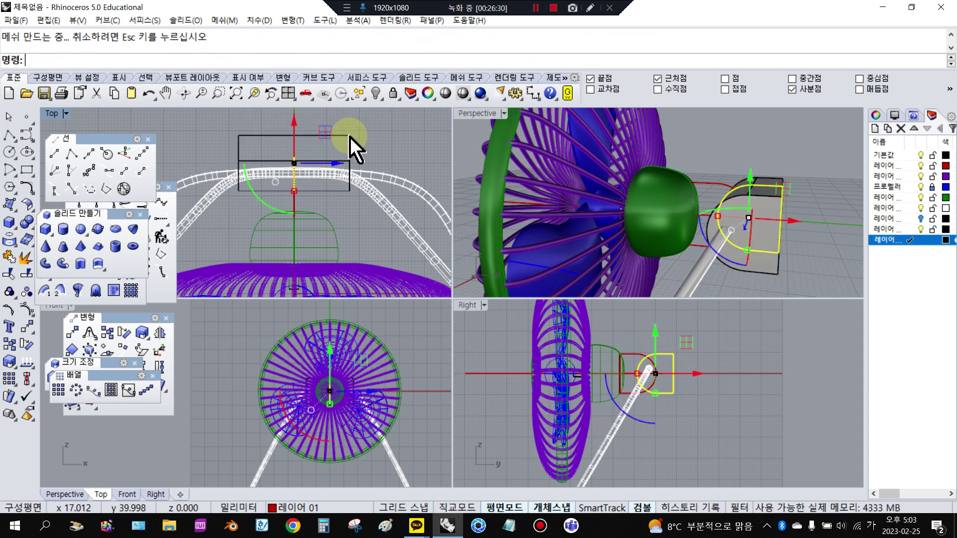
# - Measure the width of the extruded rear block with a linear dimension between its two rear corners in the Top view
pyautogui.click(533, 94)
pyautogui.click(349, 136)
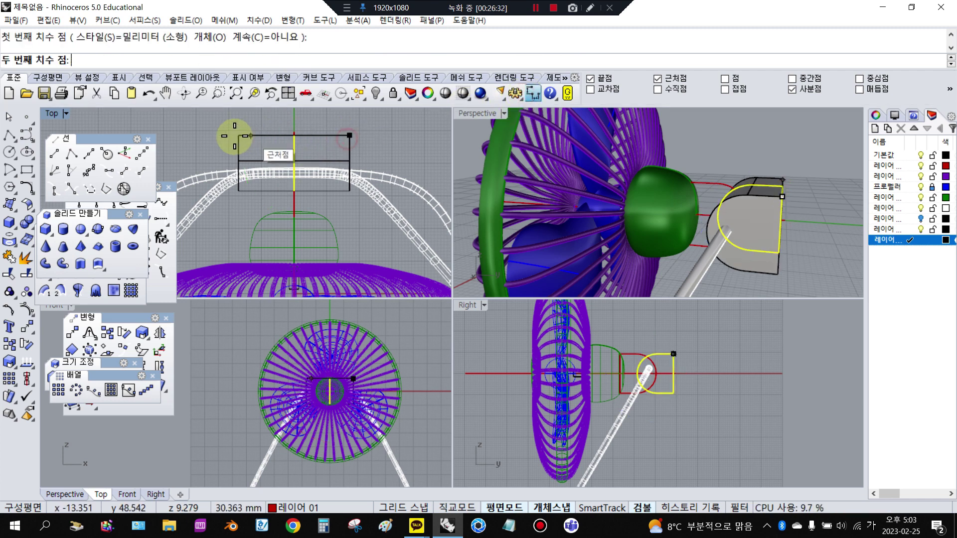
pyautogui.click(239, 136)
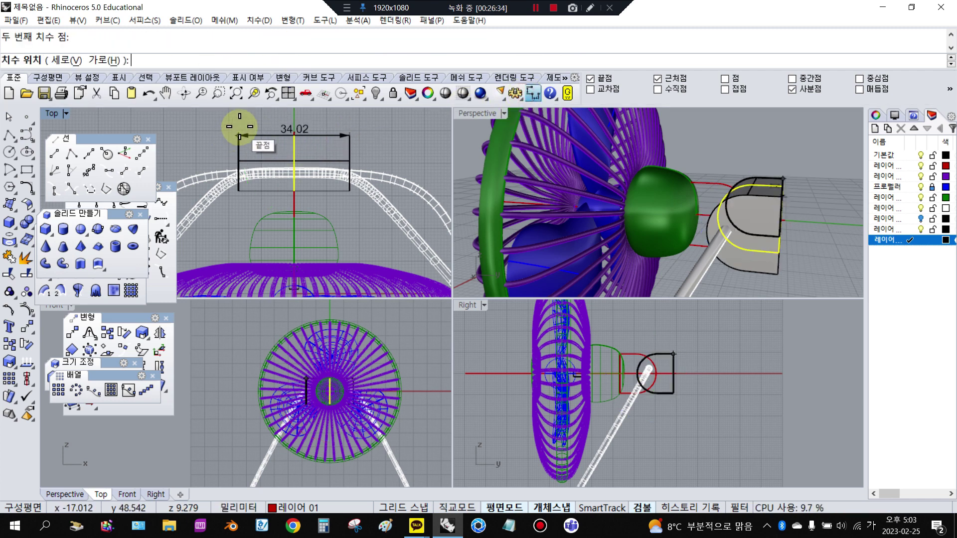
pyautogui.click(239, 126)
pyautogui.click(393, 146)
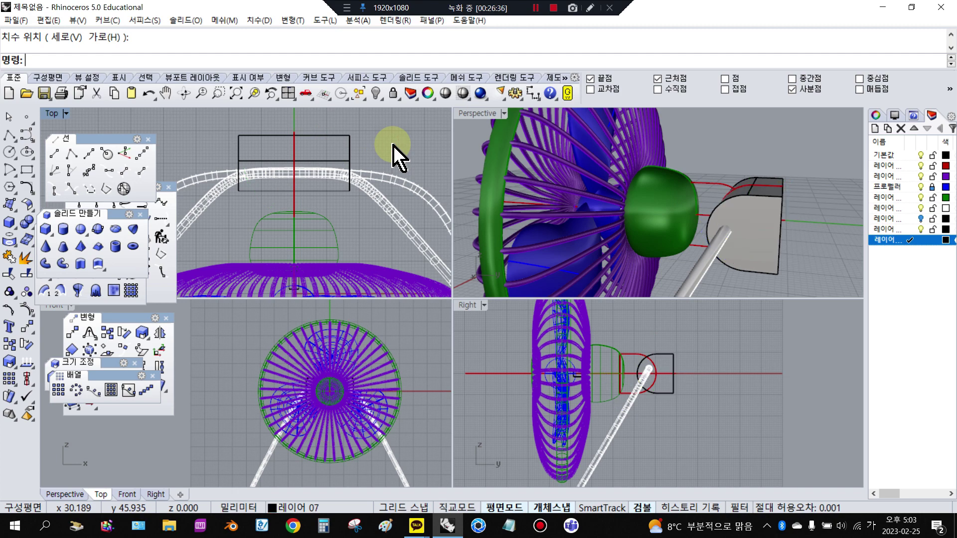
# - Move the extruded rear block together with its profile toward the fan, about 2.7 mm and then slightly farther
pyautogui.moveTo(560, 197); pyautogui.dragTo(762, 196, button='right')
pyautogui.scroll(3, 755, 199)
pyautogui.scroll(4, 646, 374)
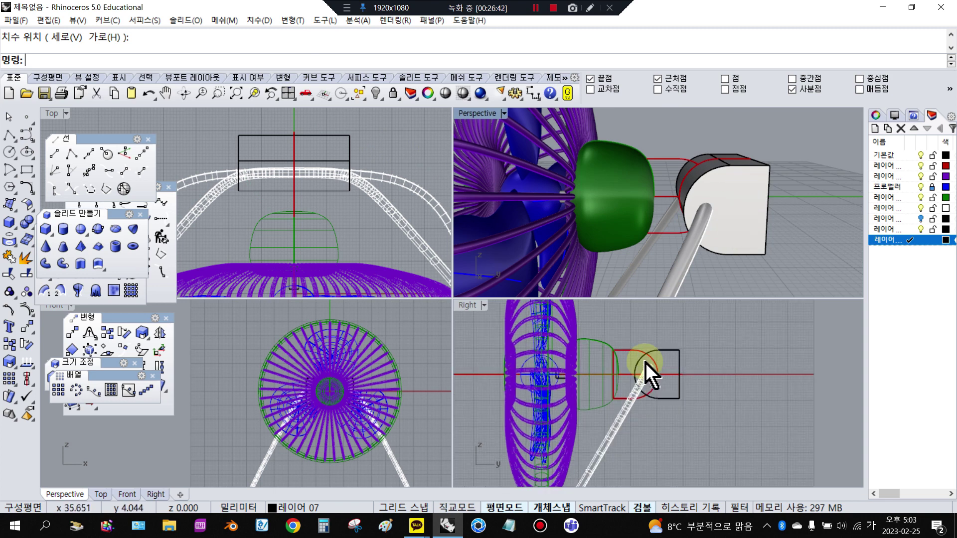
pyautogui.moveTo(624, 327); pyautogui.dragTo(685, 378)
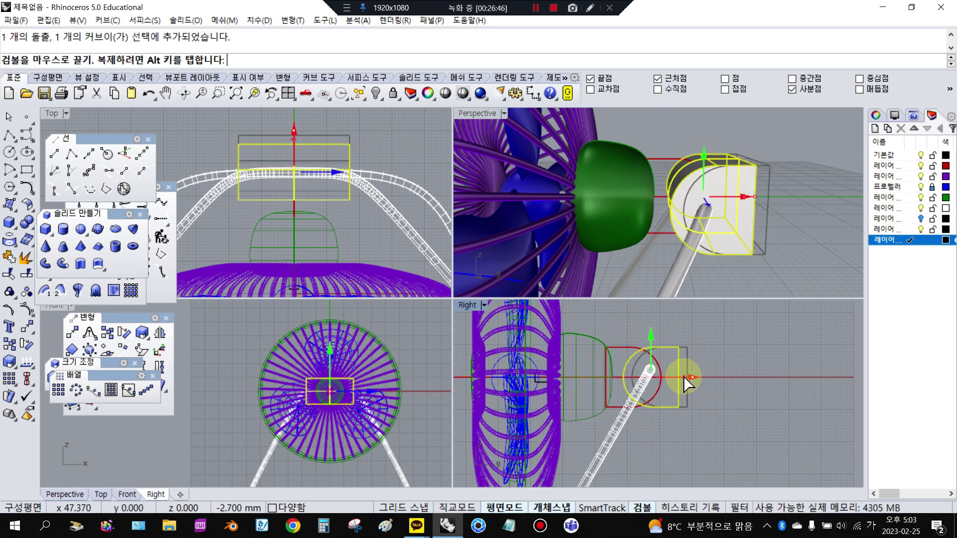
pyautogui.click(734, 358)
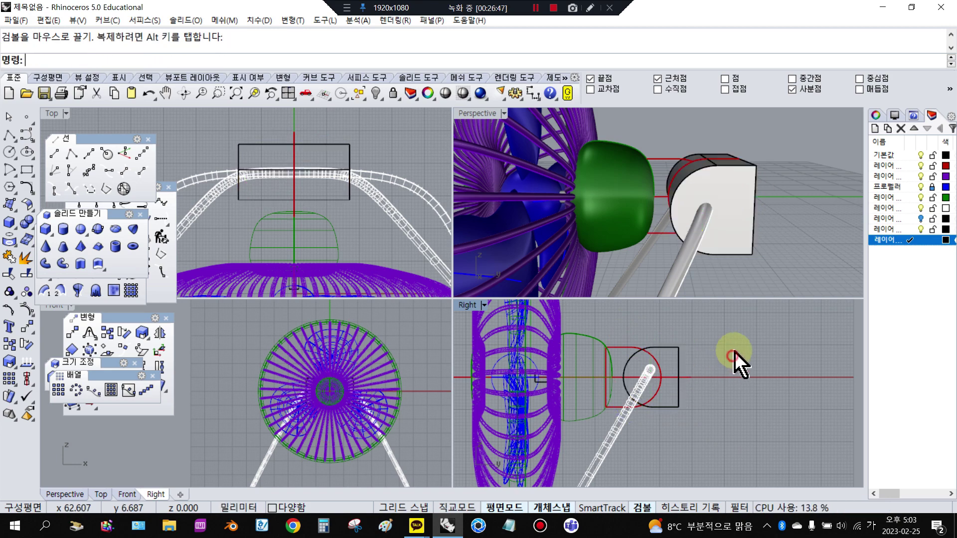
pyautogui.moveTo(703, 209); pyautogui.dragTo(669, 162, button='right')
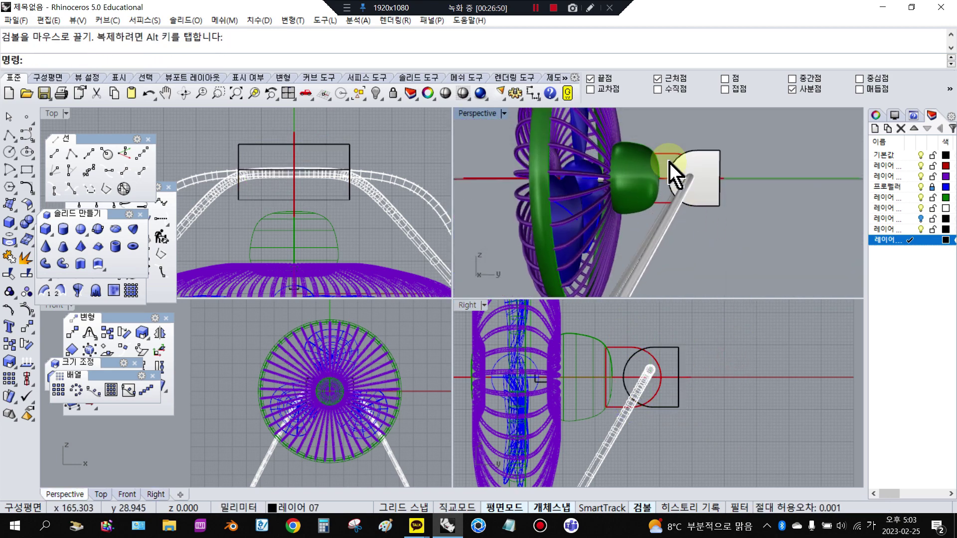
pyautogui.moveTo(713, 192); pyautogui.dragTo(658, 219, button='right')
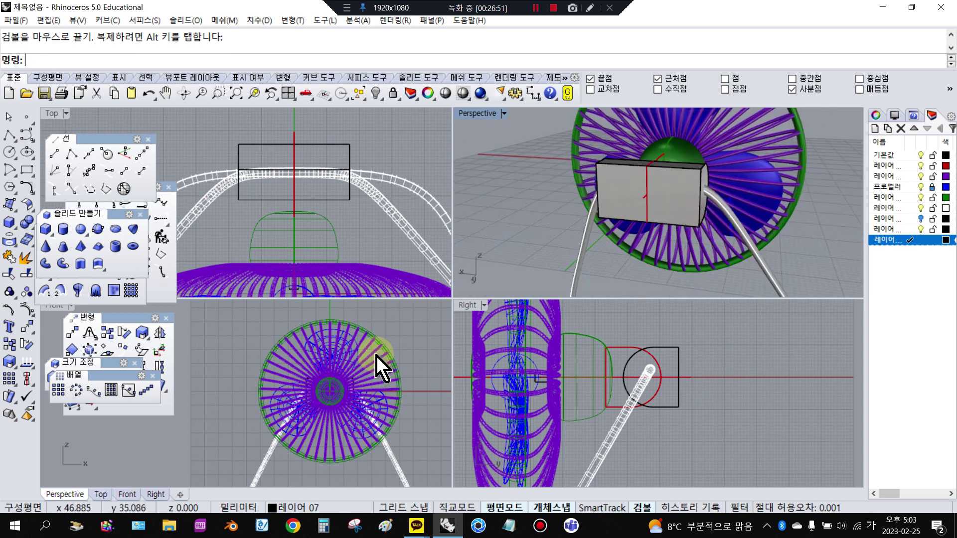
pyautogui.moveTo(634, 340); pyautogui.dragTo(695, 396)
pyautogui.click(691, 384)
pyautogui.press('Escape')
# - Shift the front D-shaped profile slightly toward the fan so its flat edge sits deeper in the green housing
pyautogui.scroll(3, 619, 346)
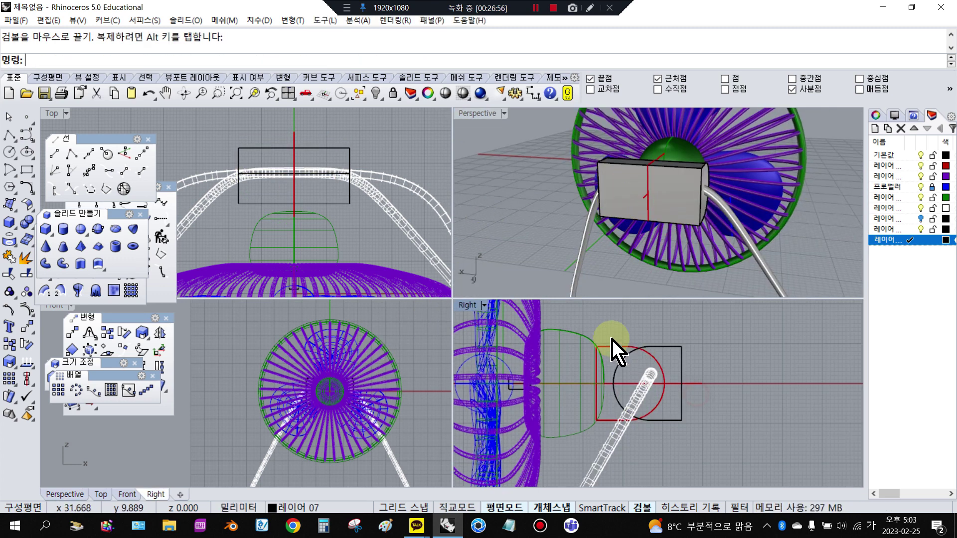
pyautogui.click(663, 375)
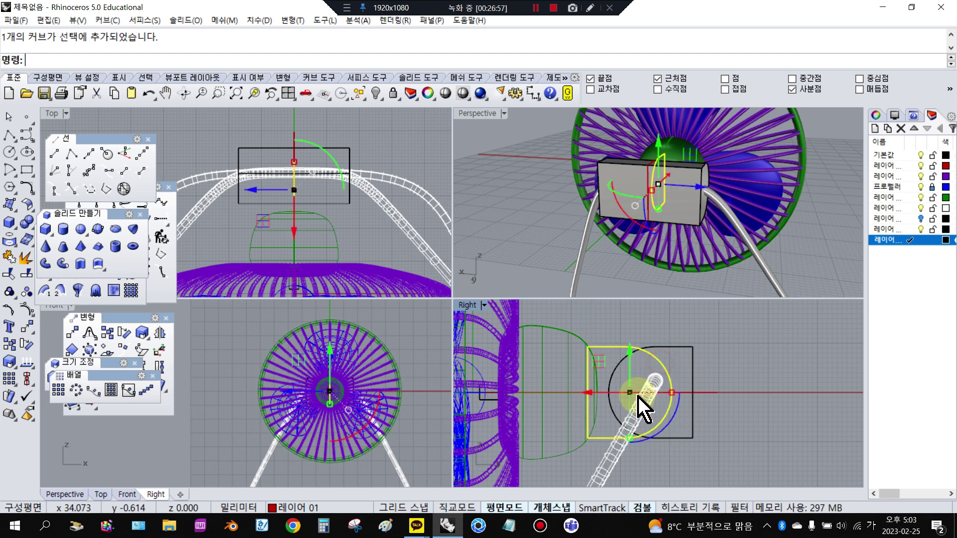
pyautogui.moveTo(615, 398); pyautogui.dragTo(666, 379)
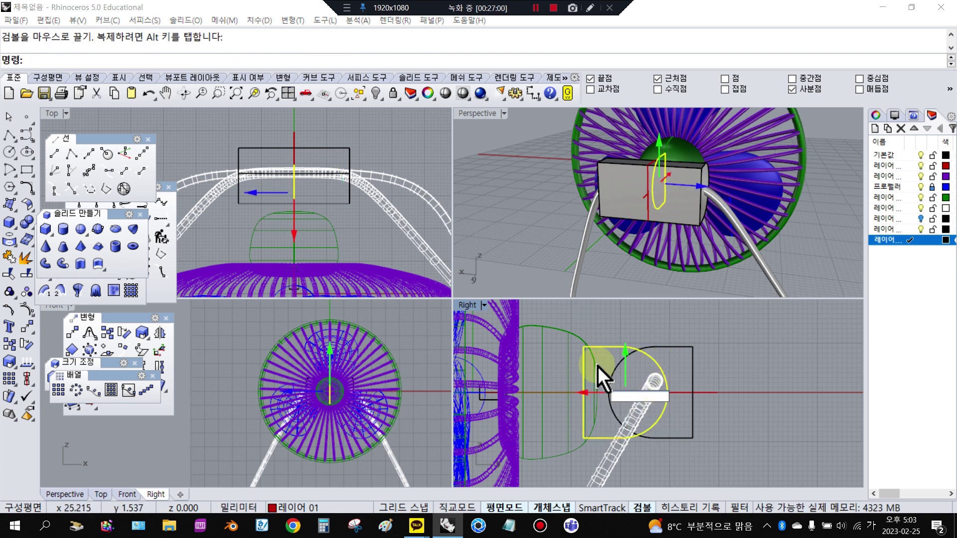
pyautogui.moveTo(602, 379); pyautogui.dragTo(648, 327)
pyautogui.press('Escape')
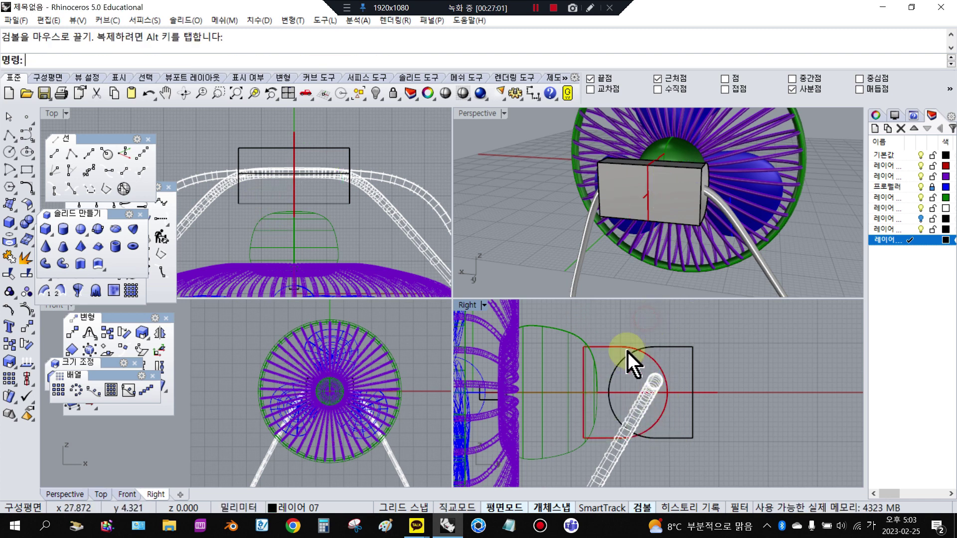
# - Place a point object on the central axis inside the overlap of the two D-shaped outlines in the Right view
pyautogui.click(24, 116)
pyautogui.scroll(4, 598, 364)
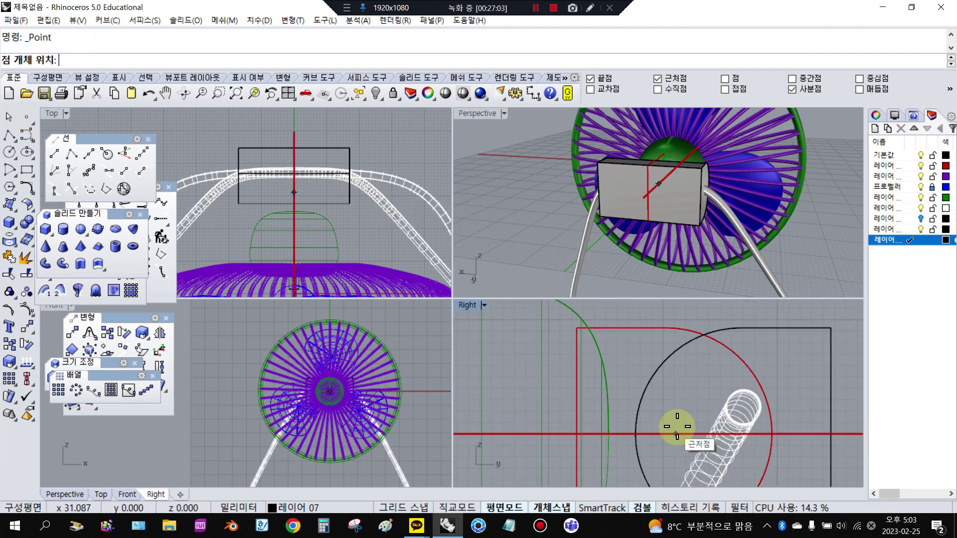
pyautogui.moveTo(684, 414); pyautogui.dragTo(655, 363, button='right')
pyautogui.scroll(2, 671, 361)
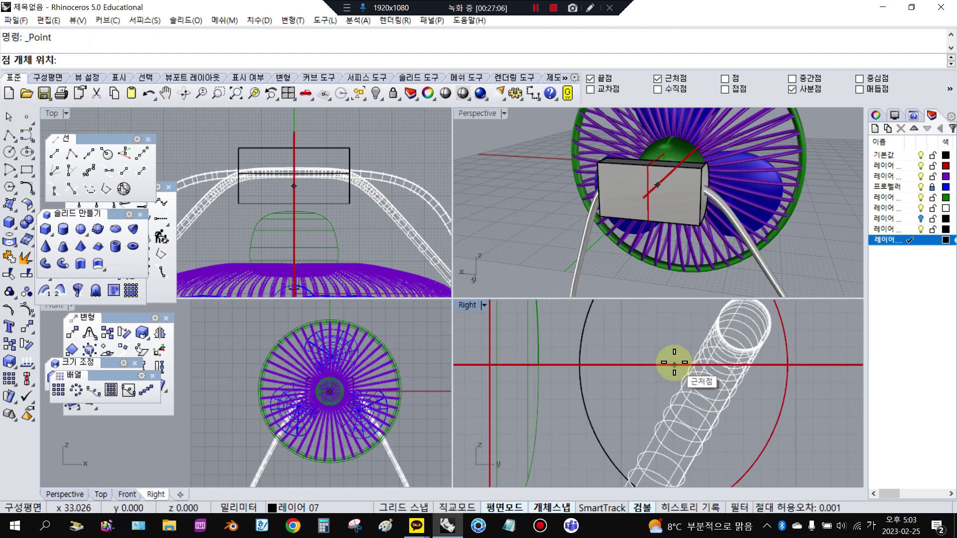
pyautogui.click(679, 364)
pyautogui.scroll(-2, 673, 374)
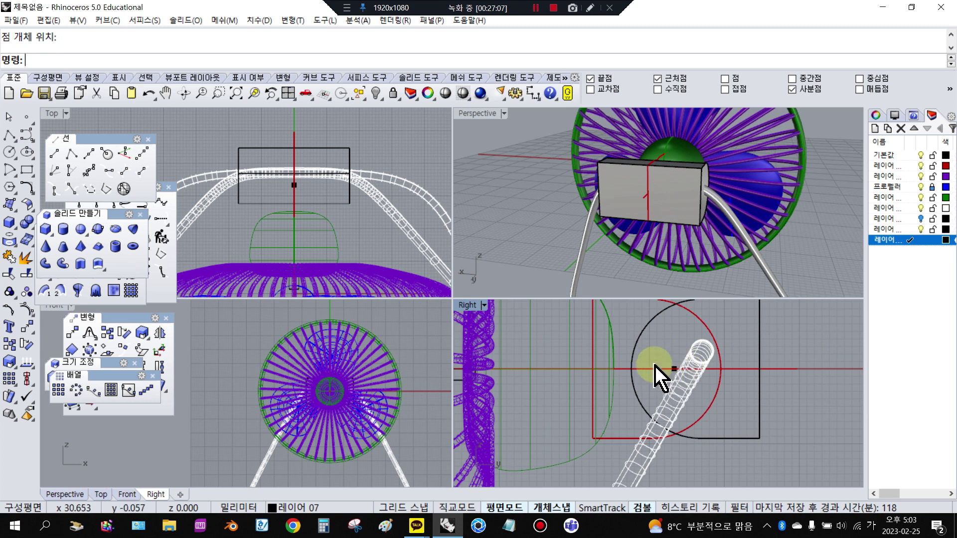
# - Move the new point object to layer 레이어 01
pyautogui.scroll(-1, 679, 383)
pyautogui.click(674, 368)
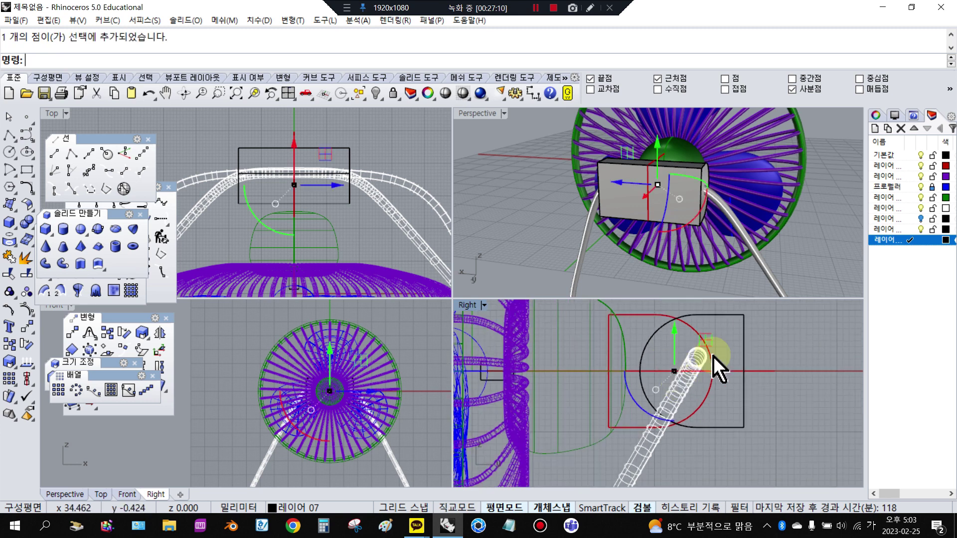
pyautogui.rightClick(910, 167)
pyautogui.click(892, 394)
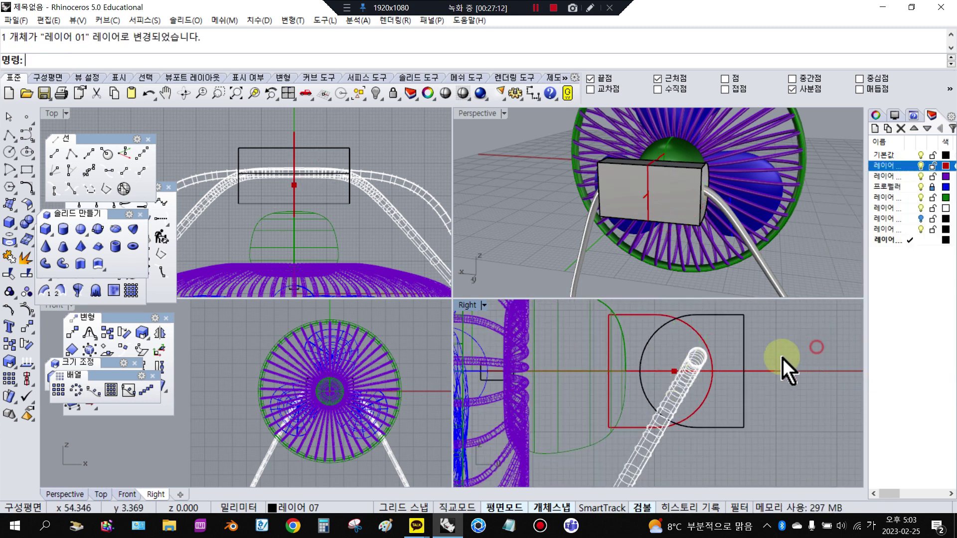
# - Enable point snapping and try rotating the front D-shaped profile about the point on the axis
pyautogui.click(688, 321)
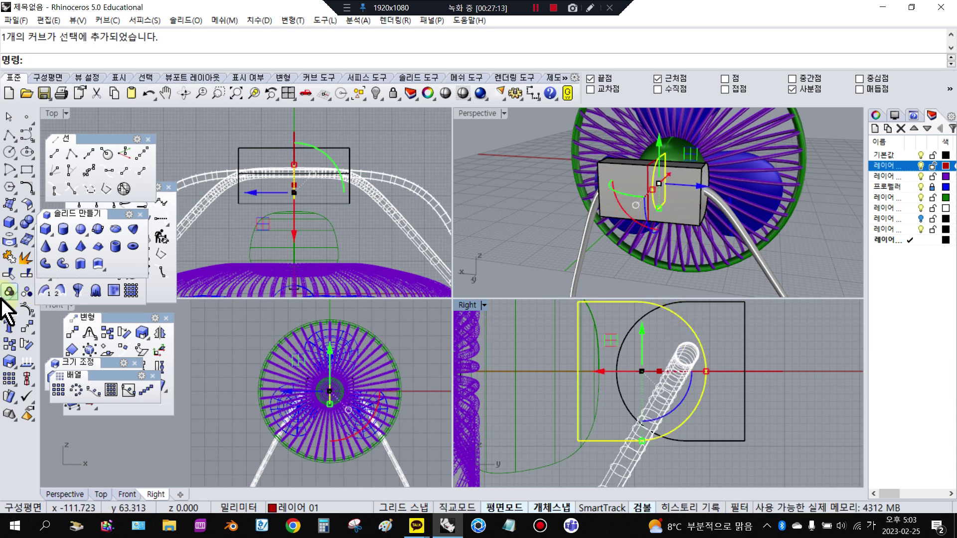
pyautogui.click(26, 345)
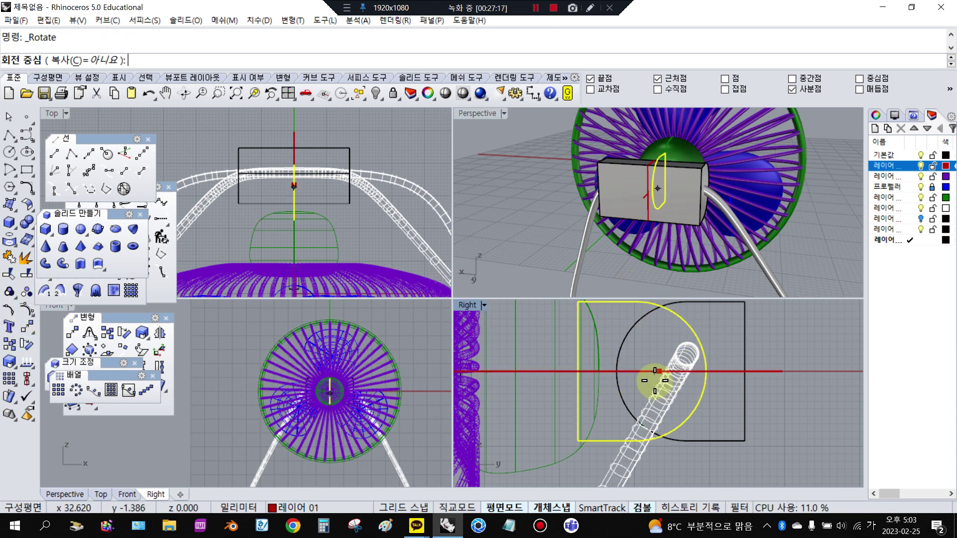
pyautogui.click(725, 78)
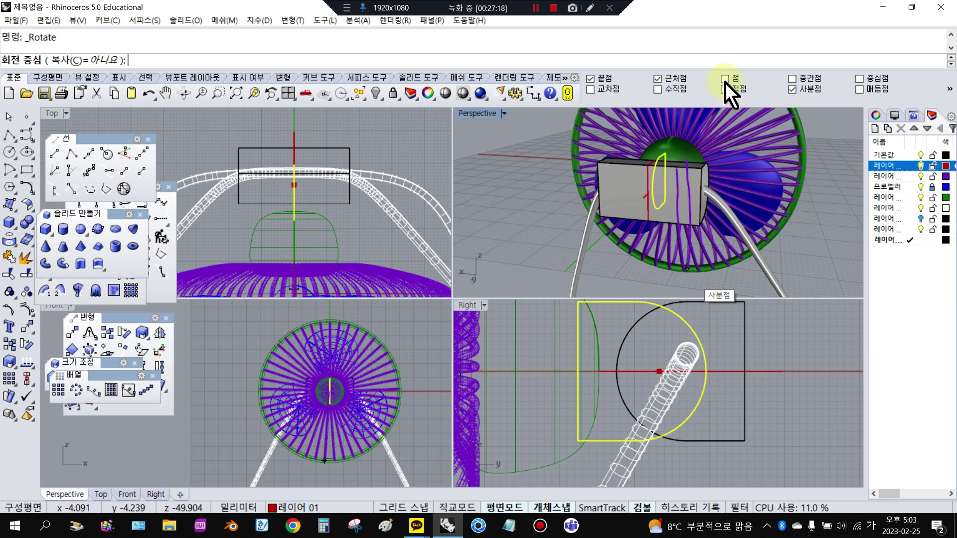
pyautogui.click(655, 372)
pyautogui.scroll(-3, 654, 371)
pyautogui.scroll(-2, 657, 371)
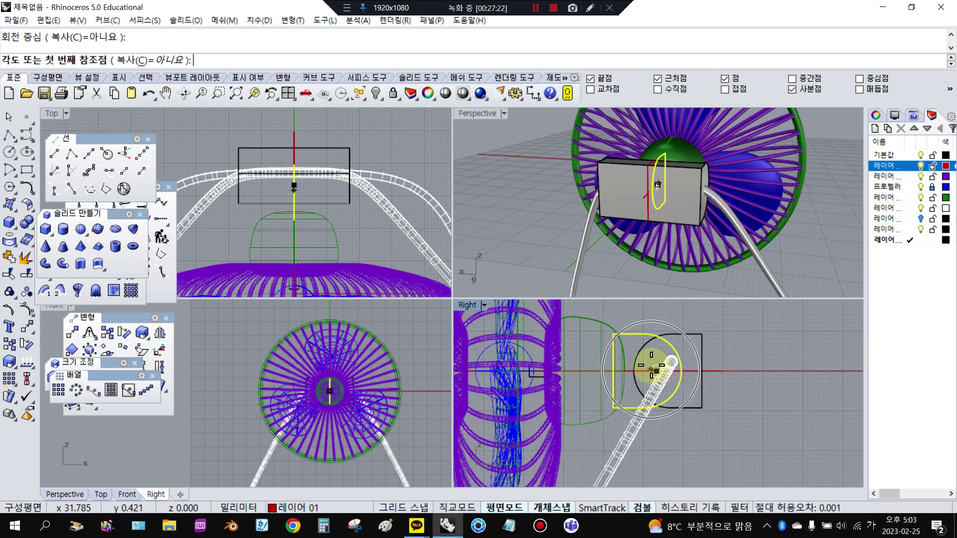
pyautogui.click(584, 367)
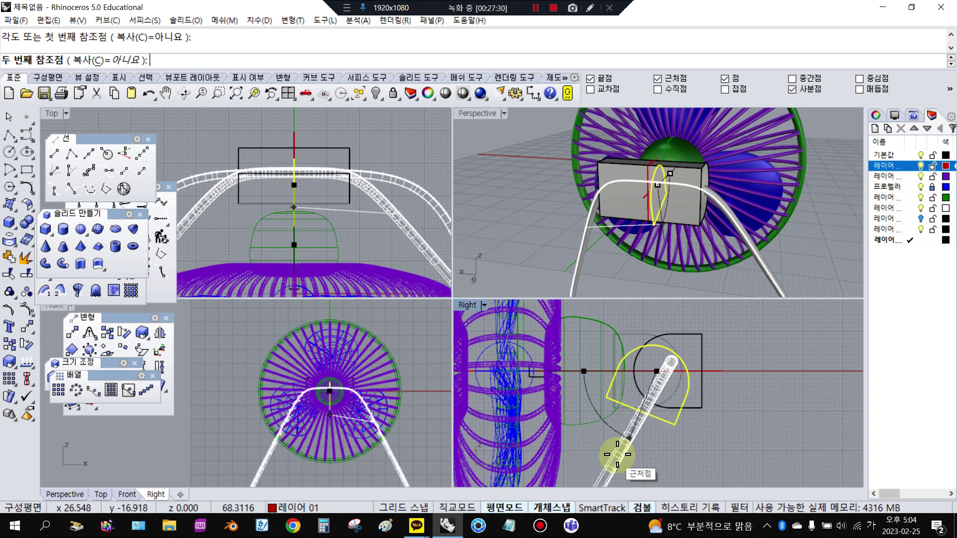
pyautogui.click(554, 381)
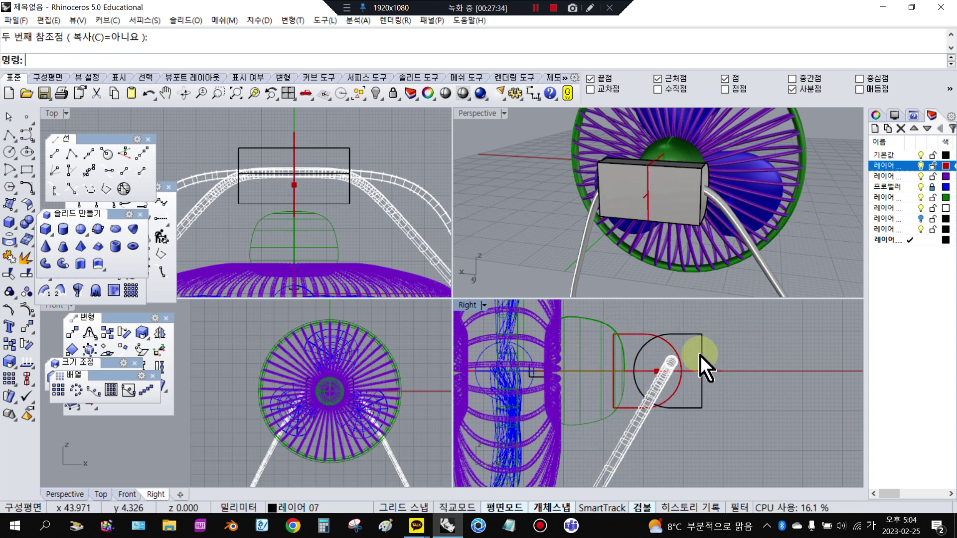
# - Extrude the front D-shaped profile as a solid to both sides, about 10 mm each way
pyautogui.click(726, 371)
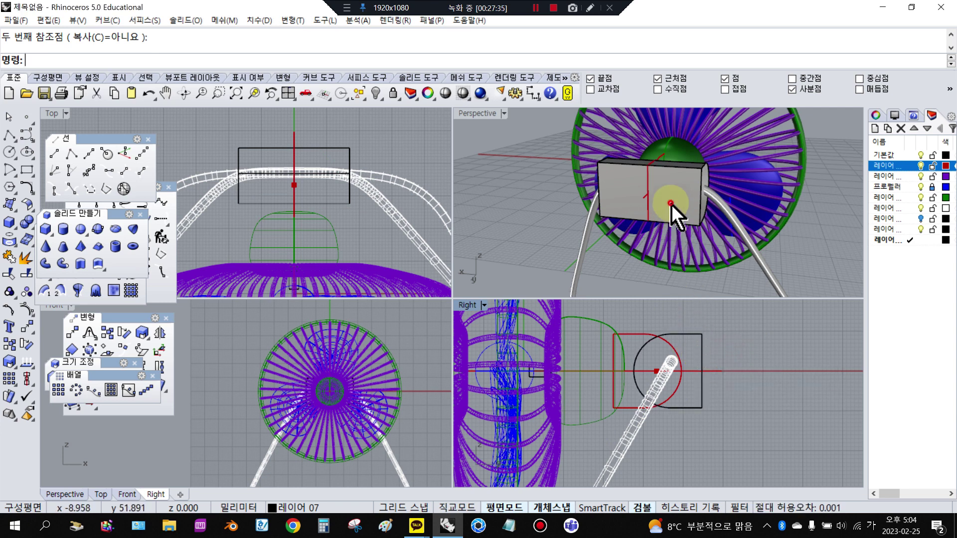
pyautogui.click(673, 206)
pyautogui.click(749, 351)
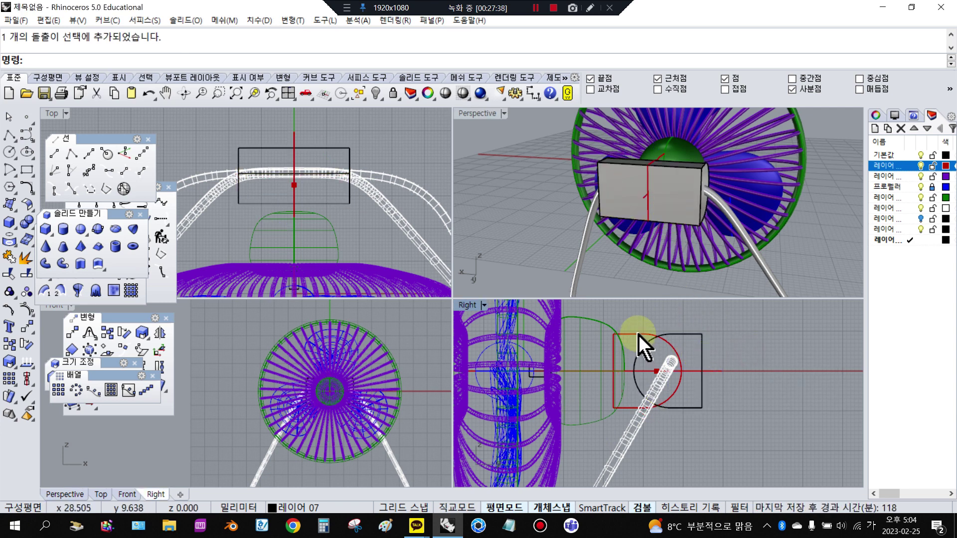
pyautogui.click(632, 335)
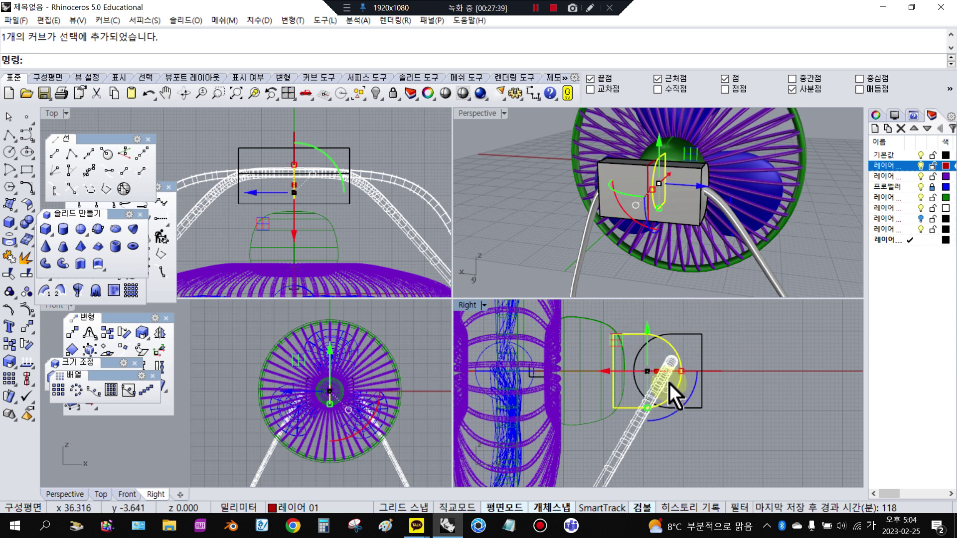
pyautogui.click(270, 199)
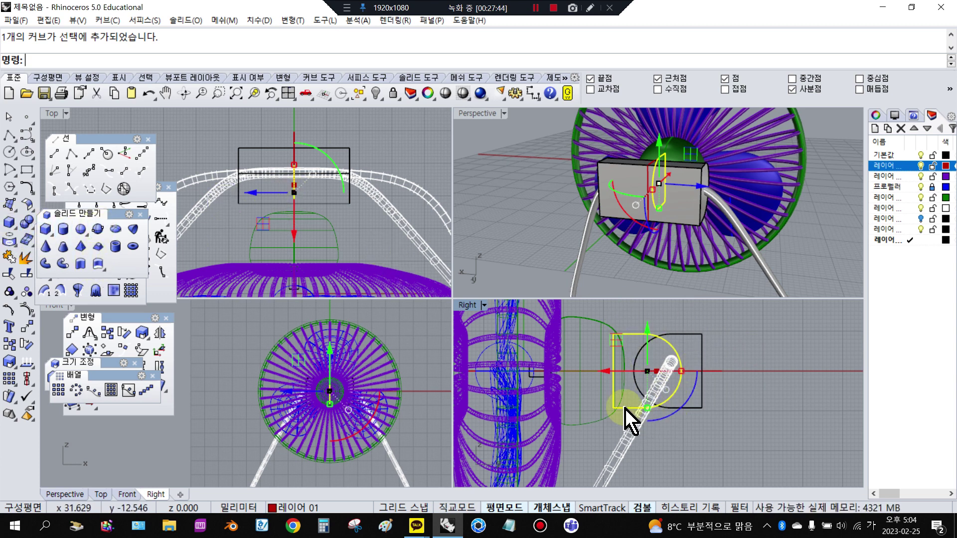
pyautogui.click(78, 265)
pyautogui.scroll(2, 269, 214)
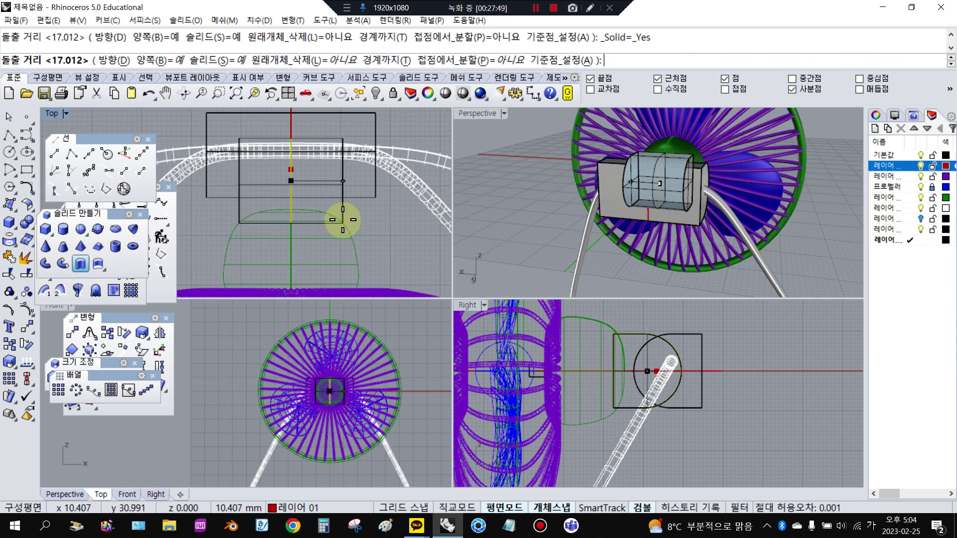
pyautogui.click(341, 220)
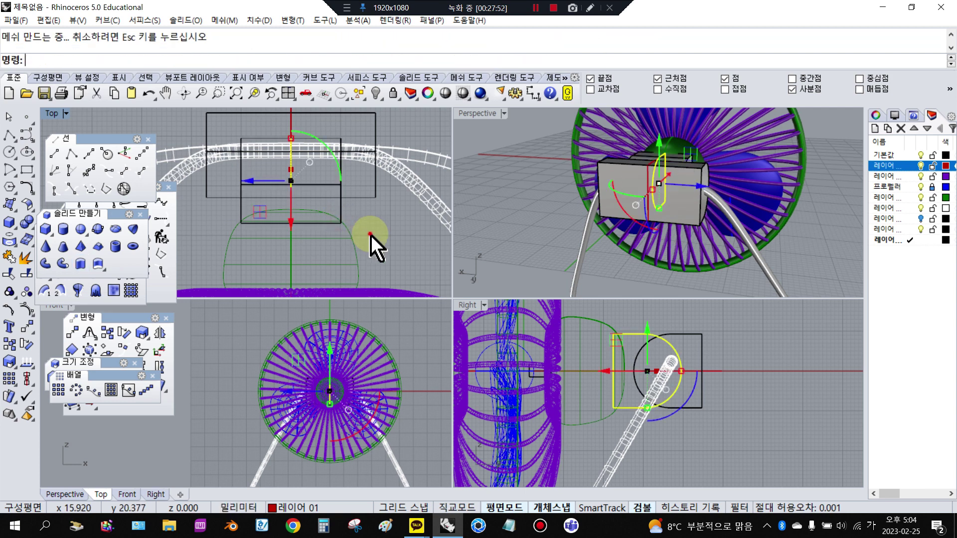
# - Copy and paste the rear block in place, and move the duplicate 2 mm along the axis toward the fan
pyautogui.click(375, 196)
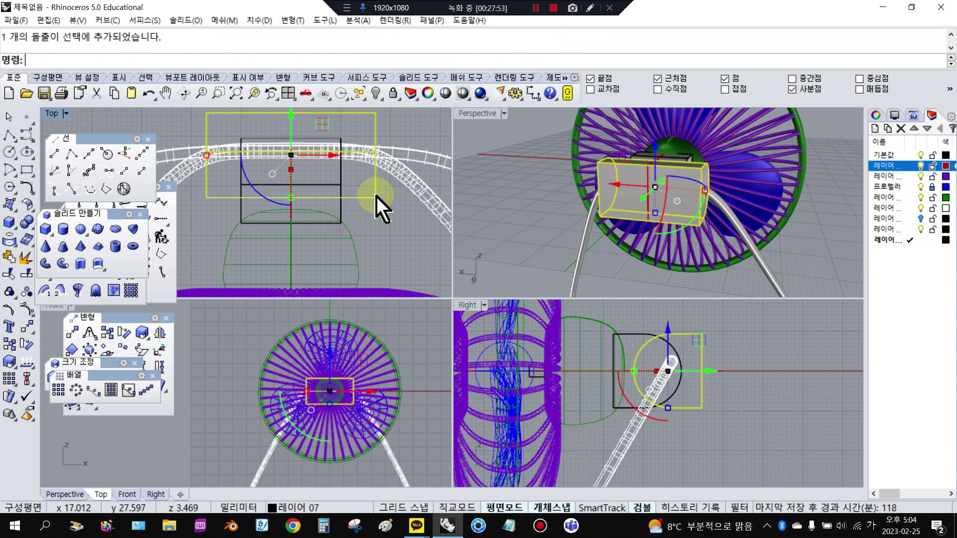
pyautogui.moveTo(652, 198); pyautogui.dragTo(712, 150, button='right')
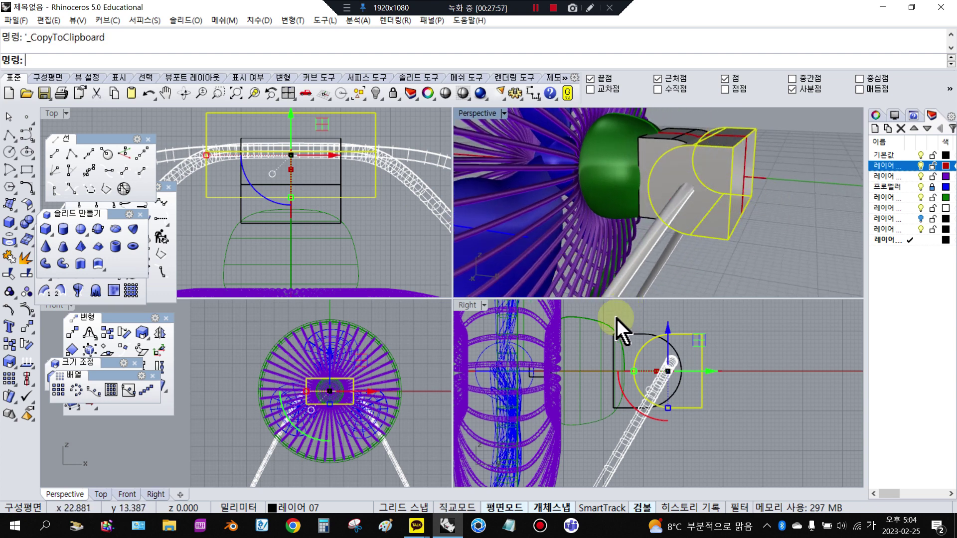
pyautogui.hotkey('ctrl', 'v')
pyautogui.click(709, 371)
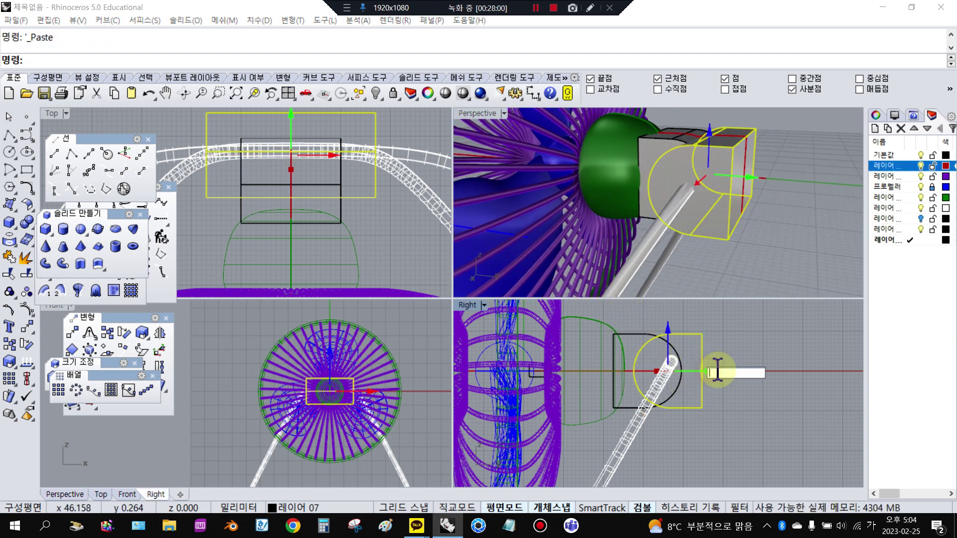
pyautogui.write('-2')
pyautogui.press('Return')
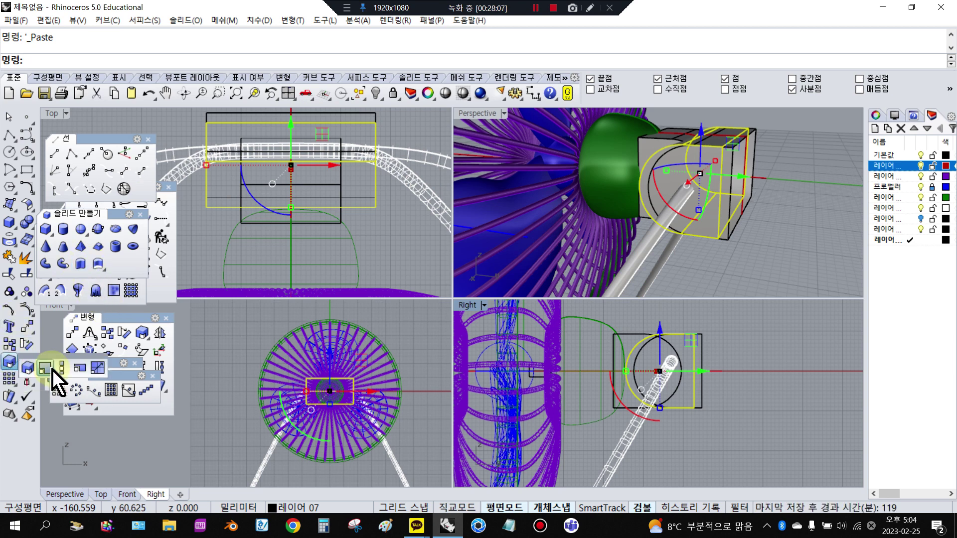
# - Scale the duplicated D-shaped block in one direction across its width, about the central axis, by a factor of about 0.87
pyautogui.click(46, 369)
pyautogui.scroll(1, 280, 149)
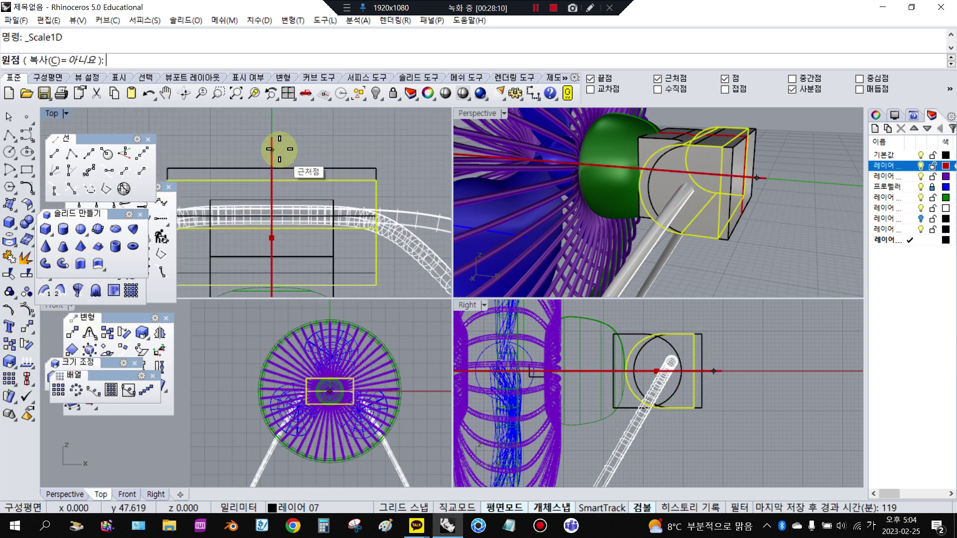
pyautogui.click(279, 149)
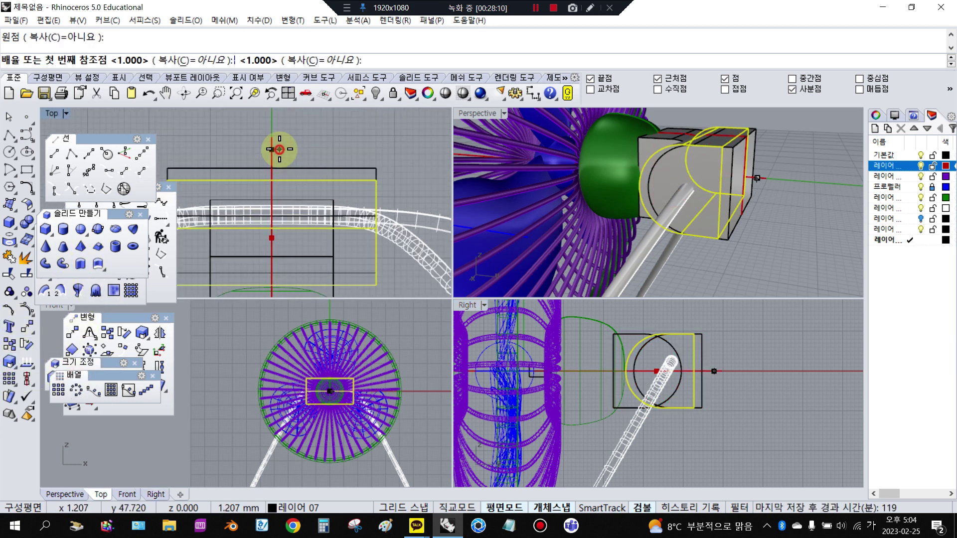
pyautogui.click(414, 140)
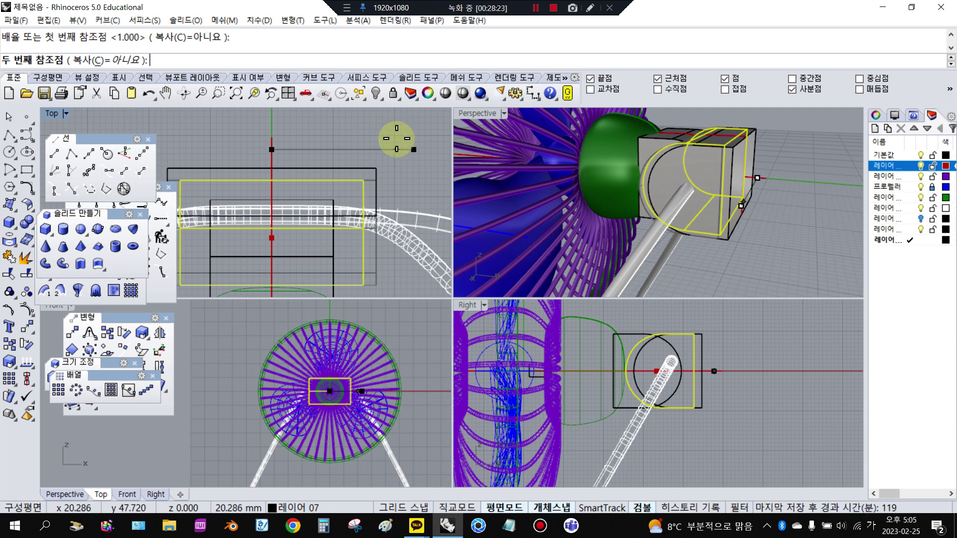
pyautogui.click(399, 149)
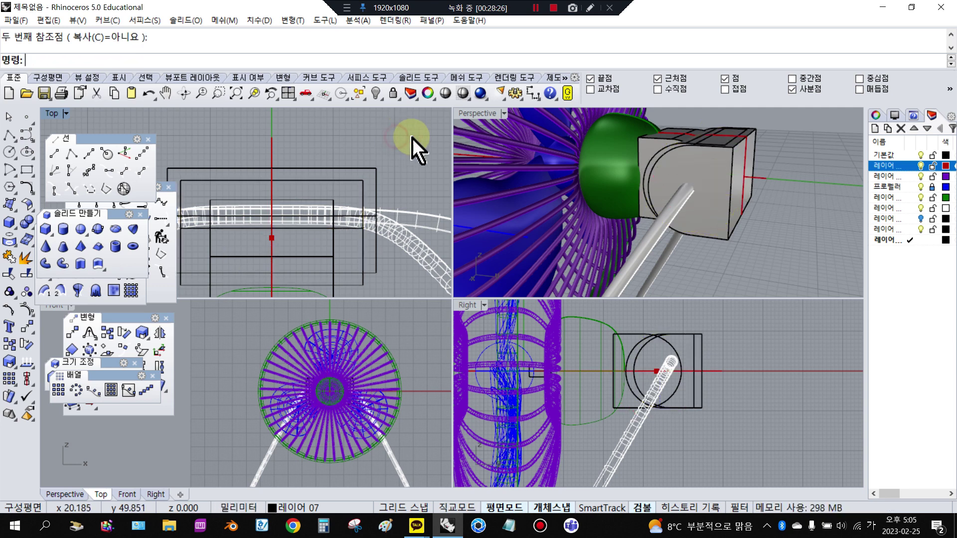
pyautogui.scroll(4, 348, 210)
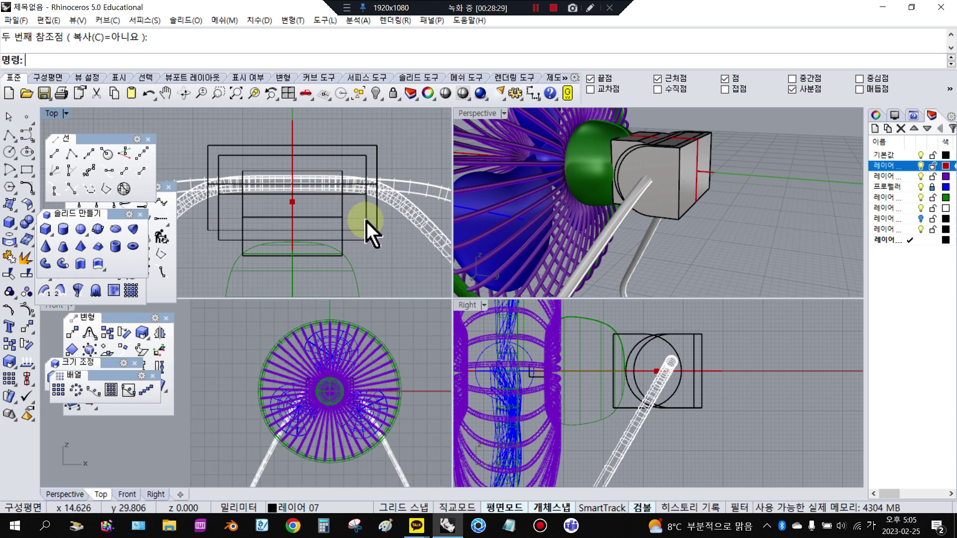
# - Scale both rear D-shaped blocks together in one direction across their width to about 0.8, centred on the axis
pyautogui.click(366, 221)
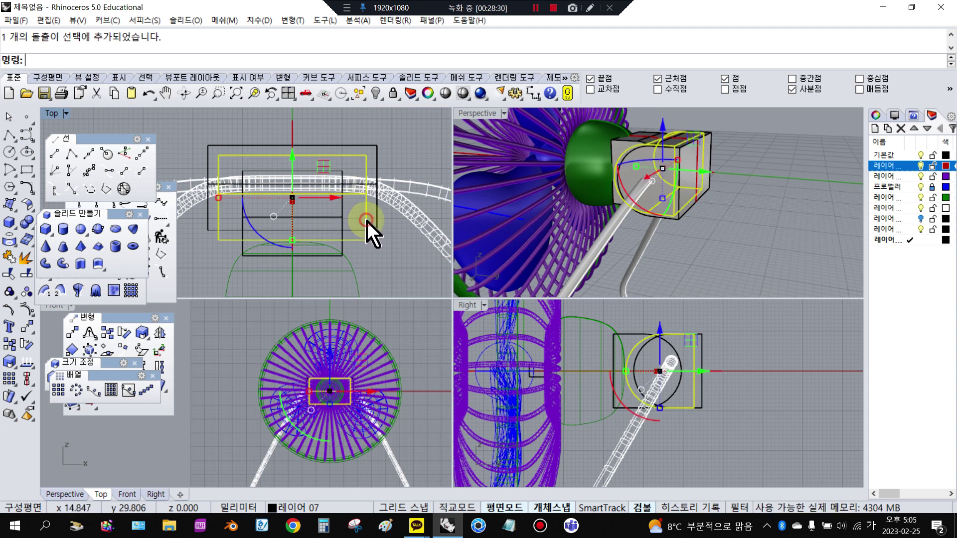
pyautogui.keyDown('shift'); pyautogui.click(364, 147); pyautogui.keyUp('shift')
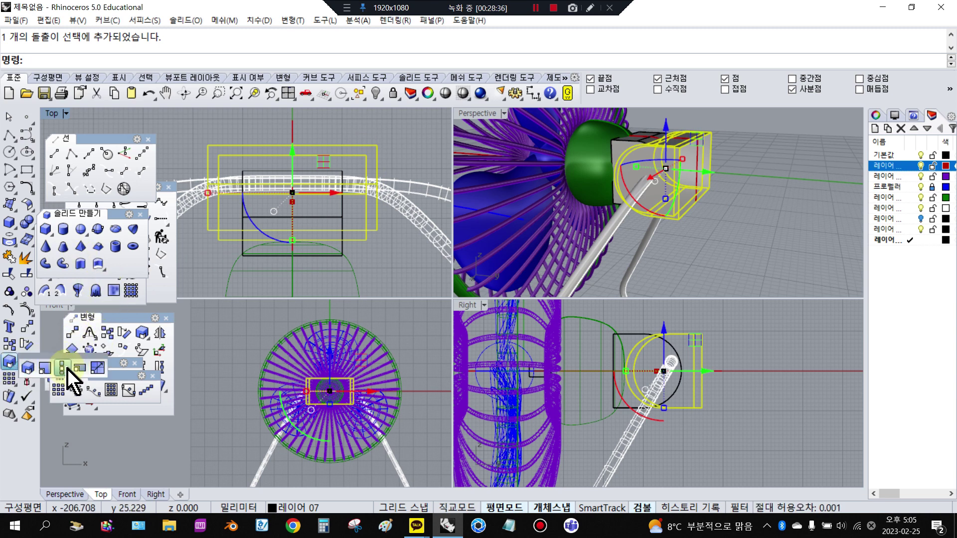
pyautogui.click(11, 364)
pyautogui.click(307, 129)
pyautogui.click(397, 133)
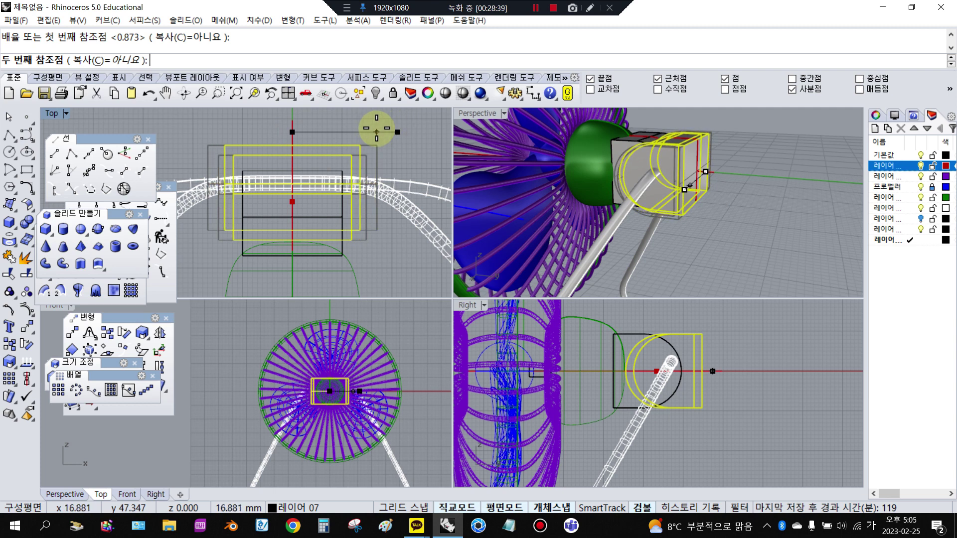
pyautogui.click(377, 129)
# - Scale only the inner duplicate block slightly narrower in one direction across its width, centred on the axis
pyautogui.click(351, 162)
pyautogui.press('Return')
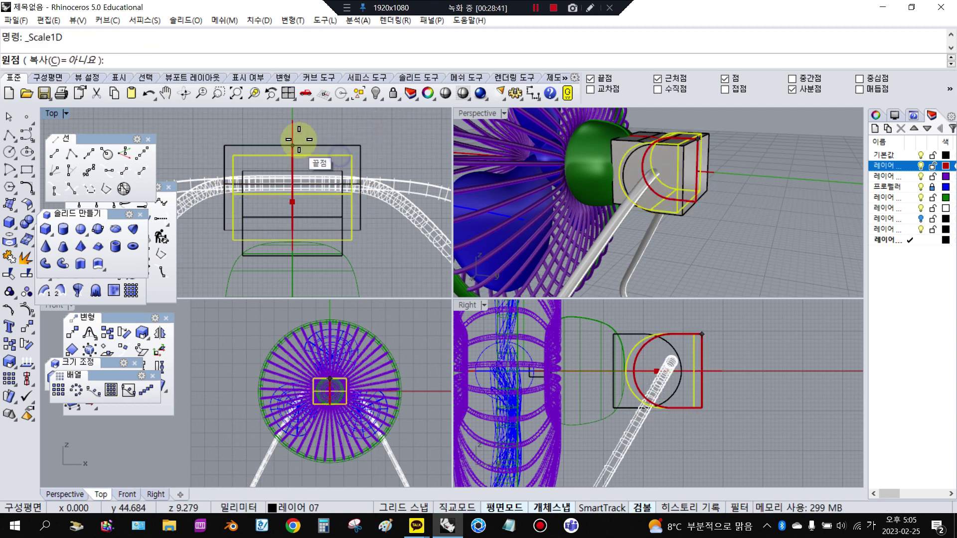
pyautogui.click(293, 134)
pyautogui.click(391, 134)
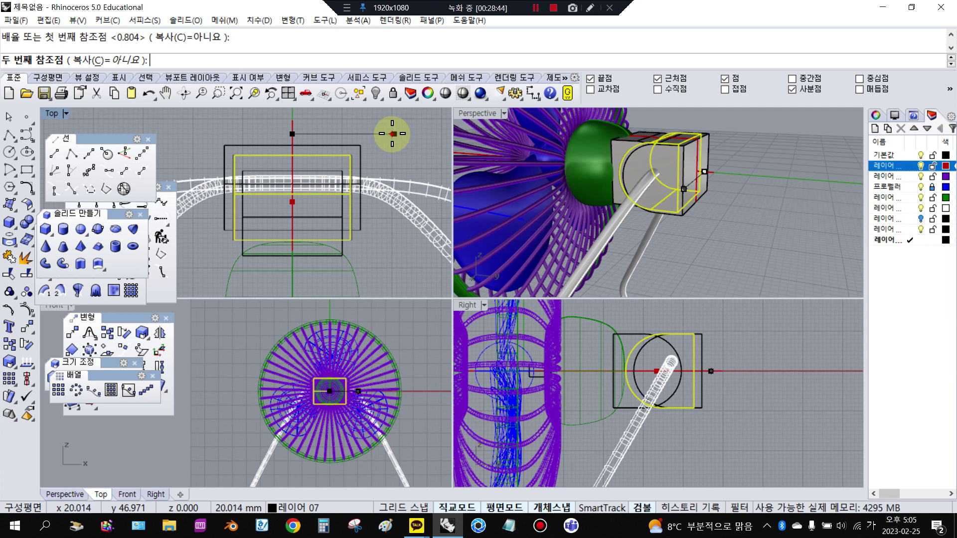
pyautogui.click(393, 134)
pyautogui.scroll(5, 648, 164)
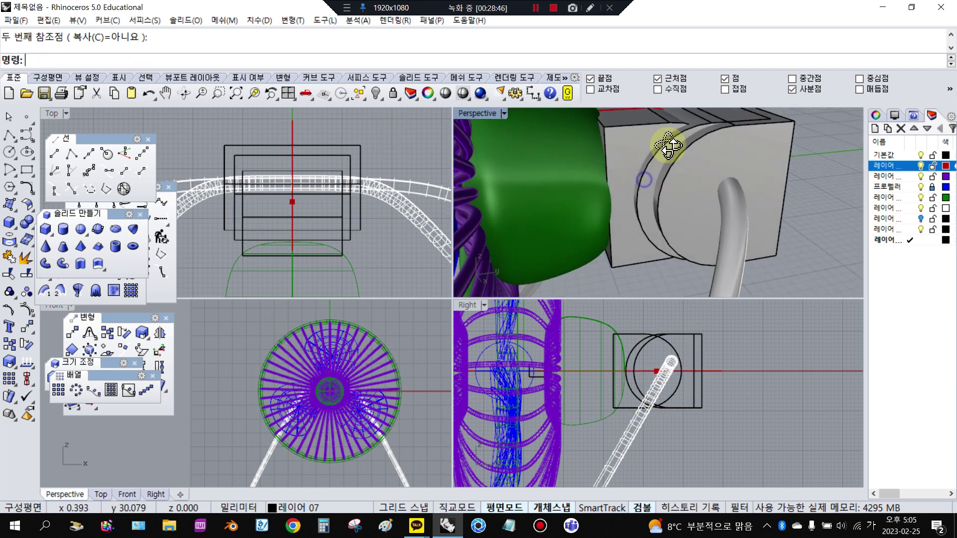
# - Subtract the inner duplicate from the outer rear block with Boolean Difference, hollowing it into a U-shaped bracket
pyautogui.click(748, 145)
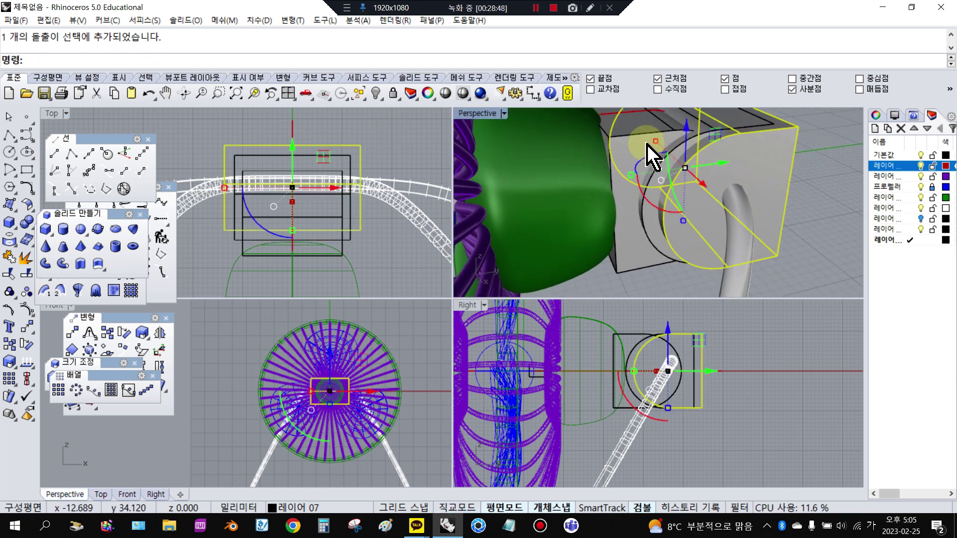
pyautogui.press('Escape')
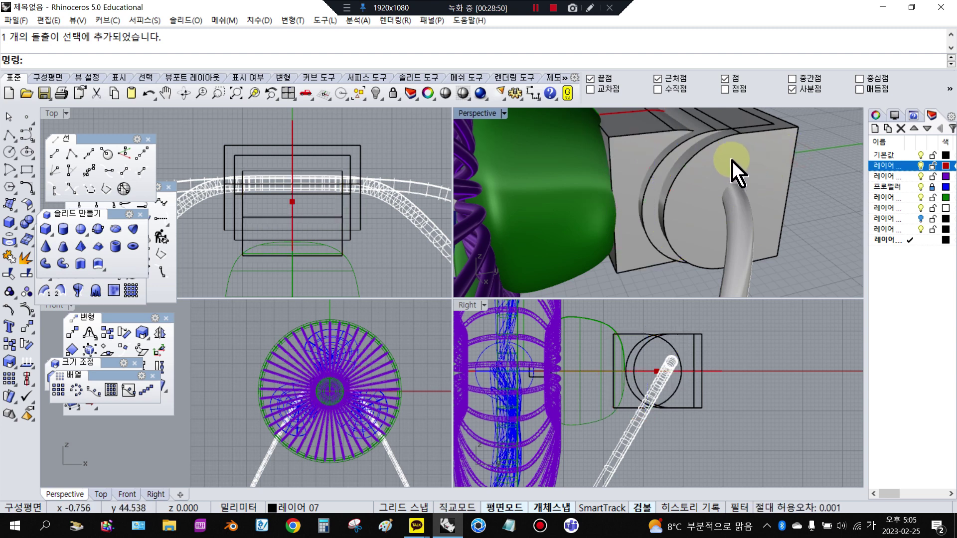
pyautogui.click(732, 160)
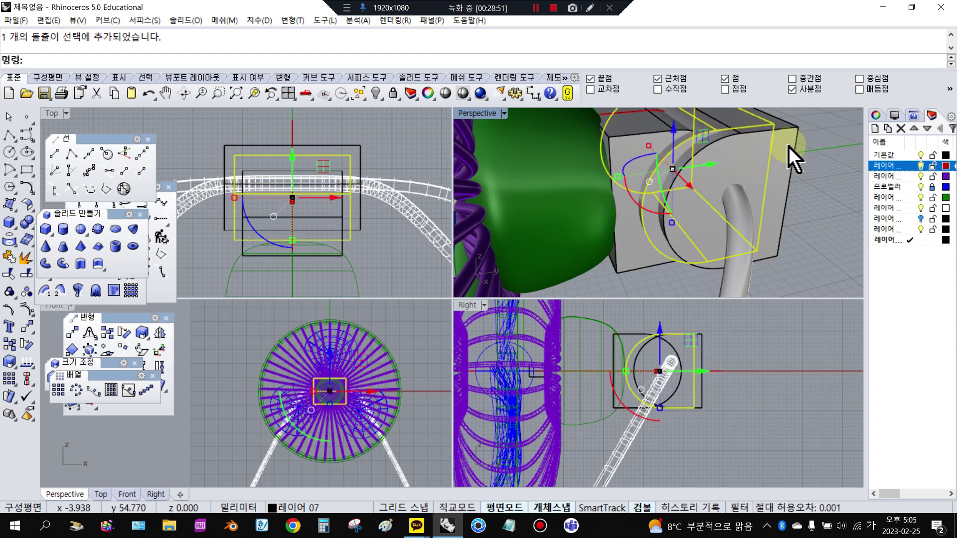
pyautogui.click(23, 225)
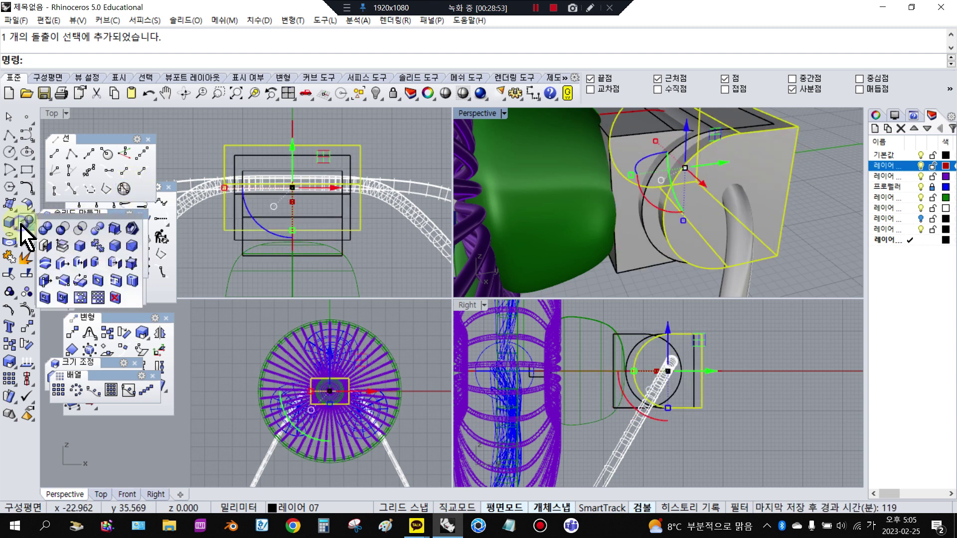
pyautogui.click(77, 230)
pyautogui.scroll(10, 632, 145)
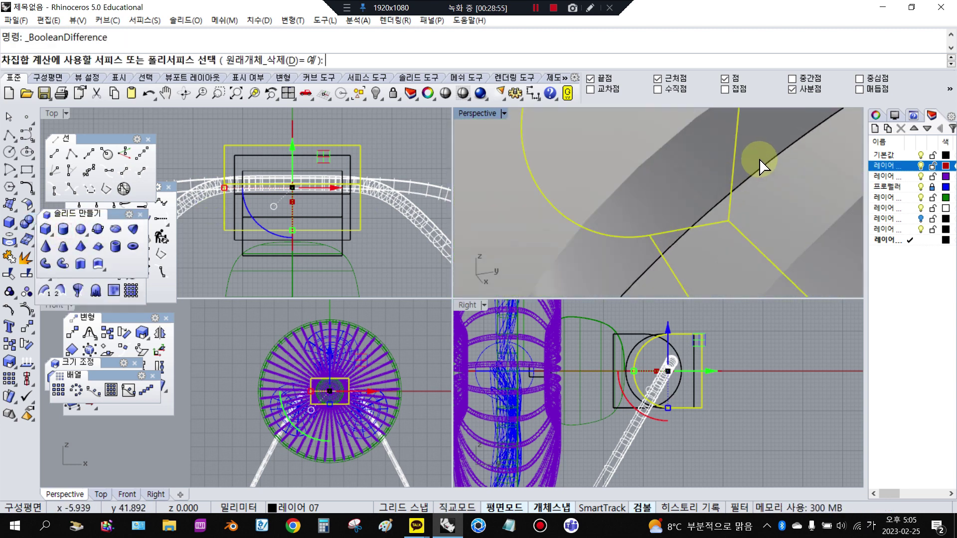
pyautogui.scroll(-4, 761, 161)
pyautogui.click(768, 165)
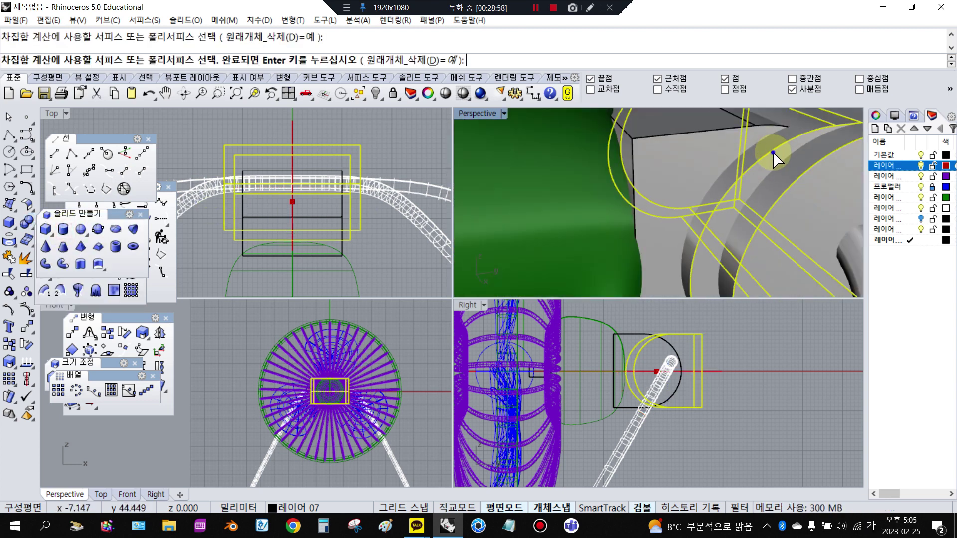
pyautogui.rightClick(773, 160)
pyautogui.moveTo(765, 156); pyautogui.dragTo(695, 150, button='right')
pyautogui.scroll(-3, 705, 153)
pyautogui.moveTo(752, 159); pyautogui.dragTo(723, 243, button='right')
pyautogui.scroll(4, 721, 224)
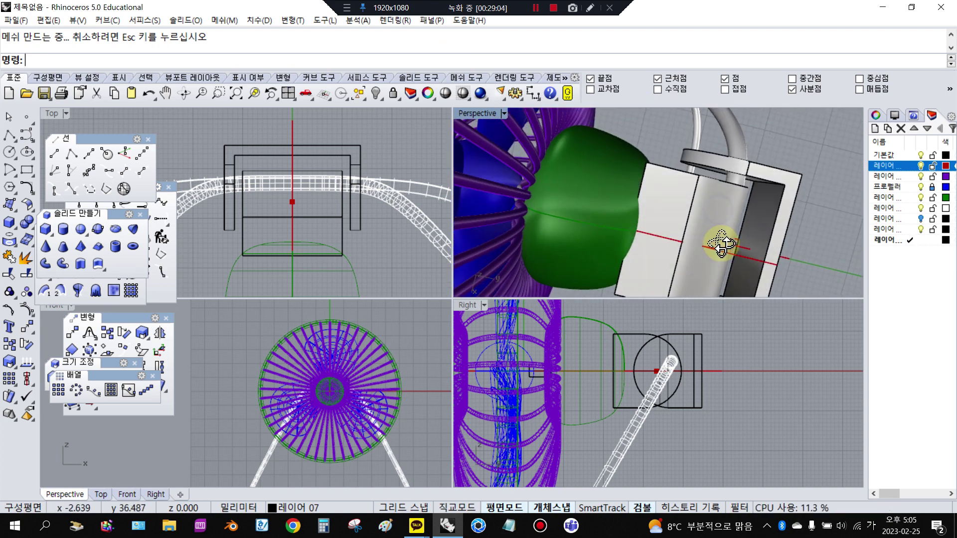
# - Shift the tubular stand about 2.2 mm toward the fan so its upper end approaches the pivot point
pyautogui.scroll(4, 675, 369)
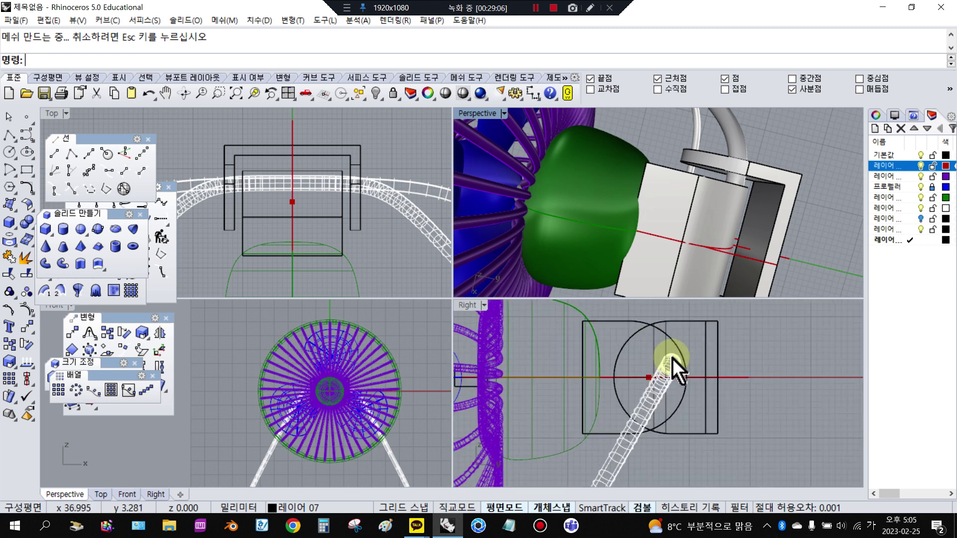
pyautogui.click(672, 358)
pyautogui.scroll(-4, 675, 349)
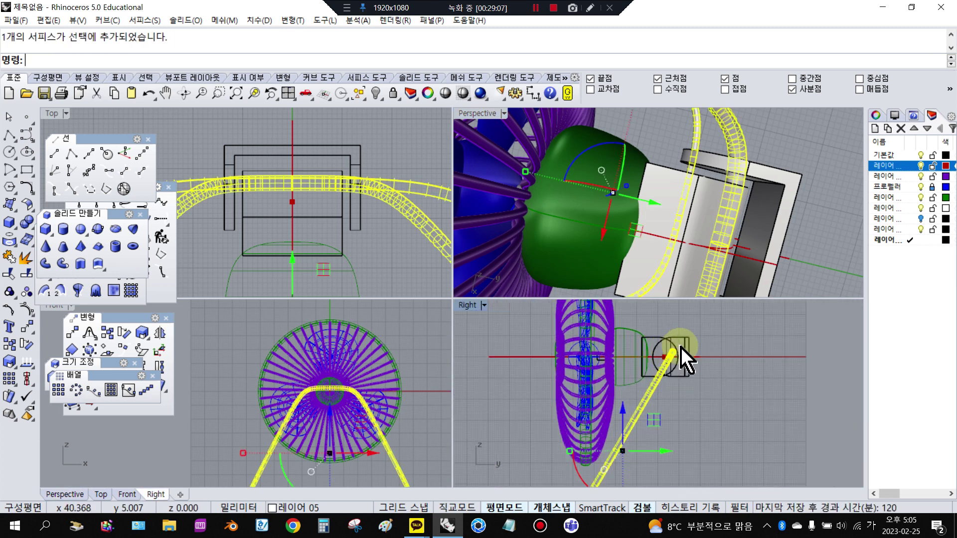
pyautogui.scroll(-3, 633, 367)
pyautogui.scroll(3, 634, 372)
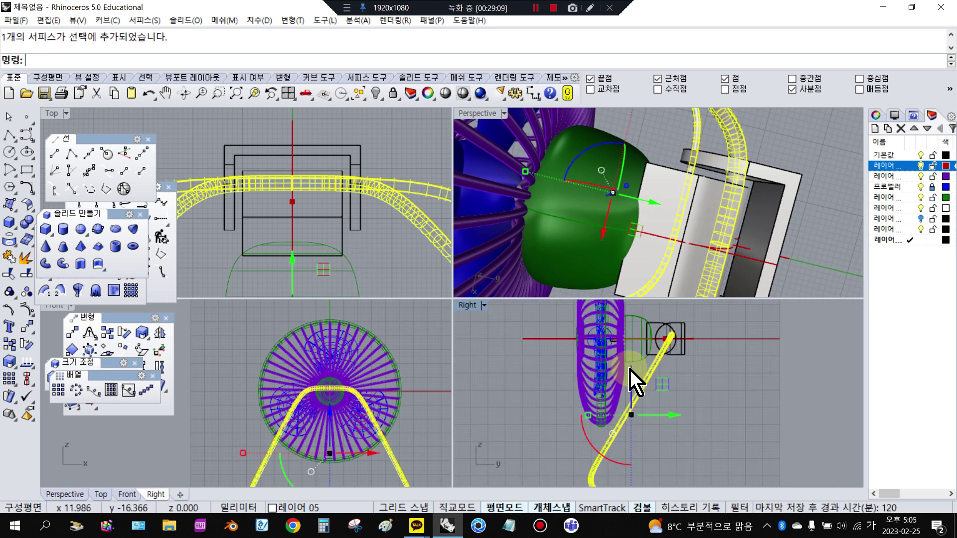
pyautogui.moveTo(631, 373); pyautogui.dragTo(679, 414)
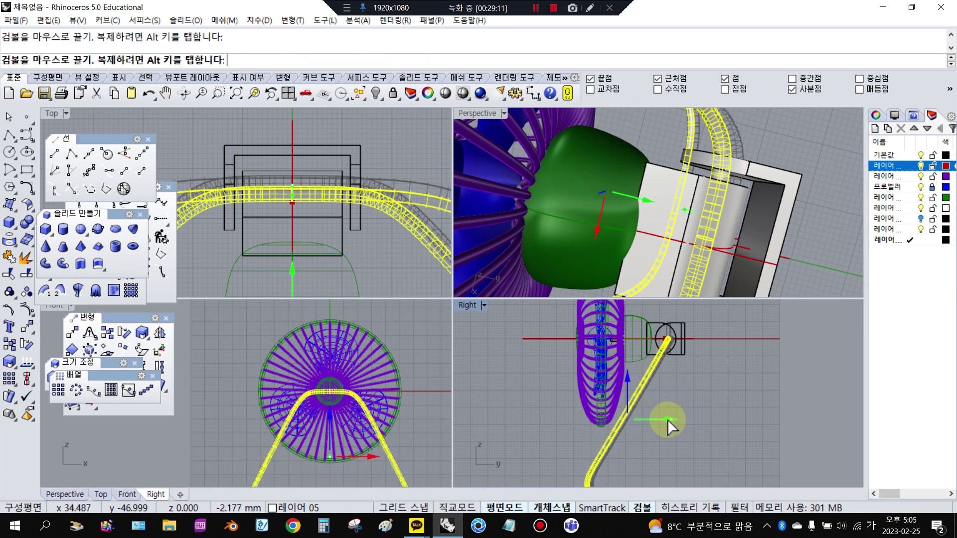
pyautogui.scroll(6, 668, 344)
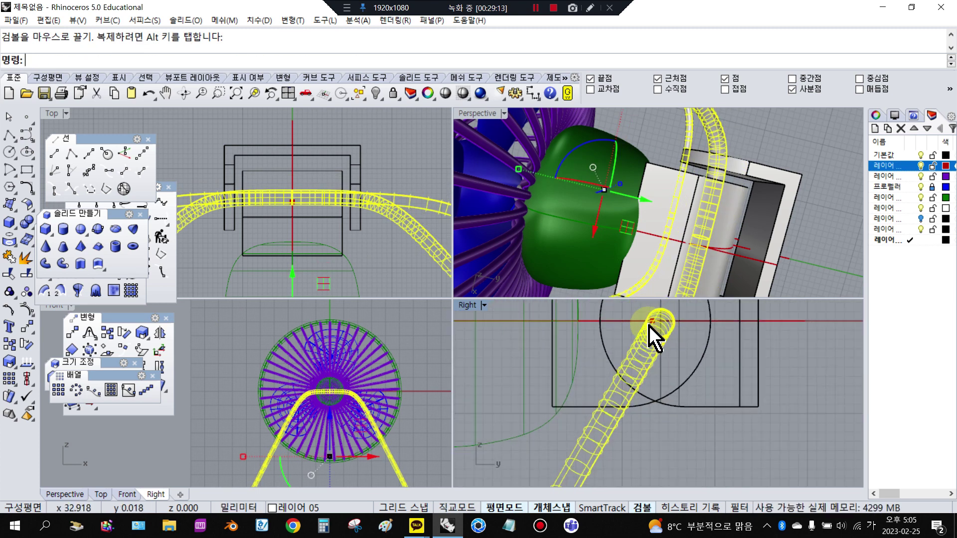
pyautogui.scroll(-6, 659, 336)
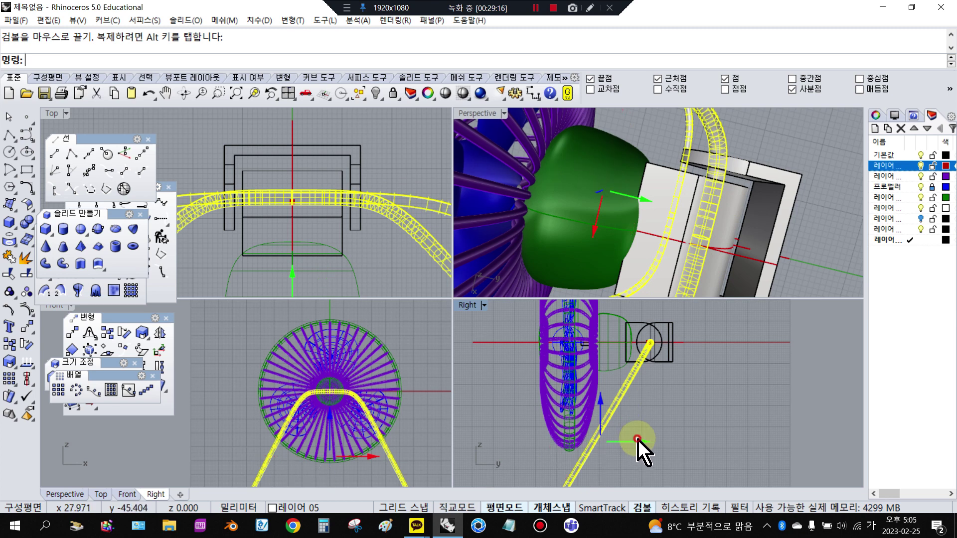
pyautogui.moveTo(641, 444); pyautogui.dragTo(640, 434)
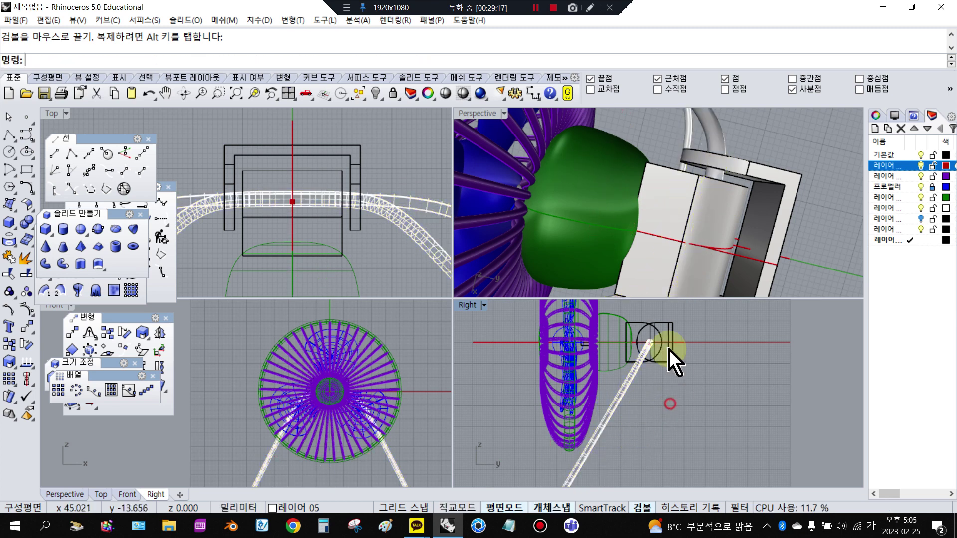
# - Move the tubular stand about 0.6 mm in the side view to centre its upper tube on the pivot point
pyautogui.scroll(5, 648, 341)
pyautogui.scroll(3, 640, 373)
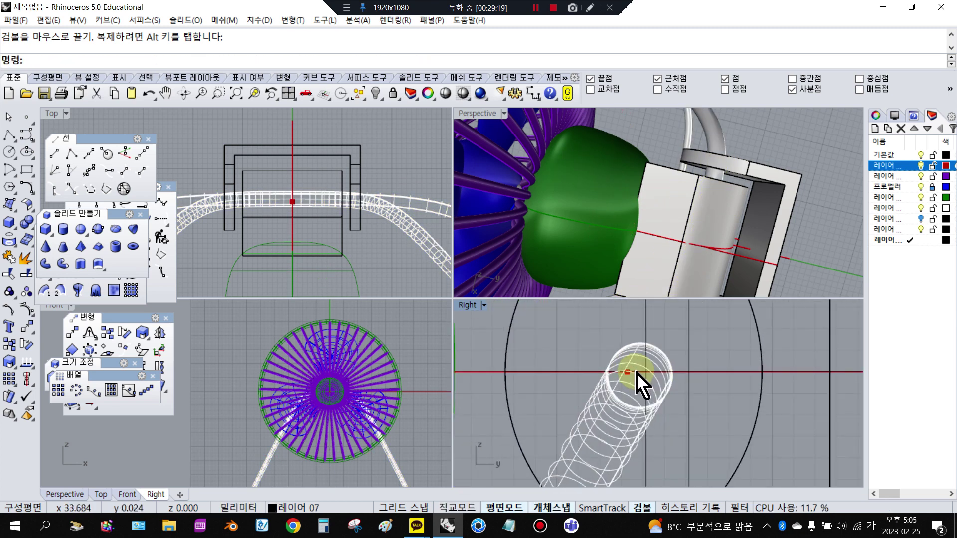
pyautogui.doubleClick(473, 306)
pyautogui.scroll(-3, 537, 320)
pyautogui.click(470, 289)
pyautogui.scroll(3, 485, 305)
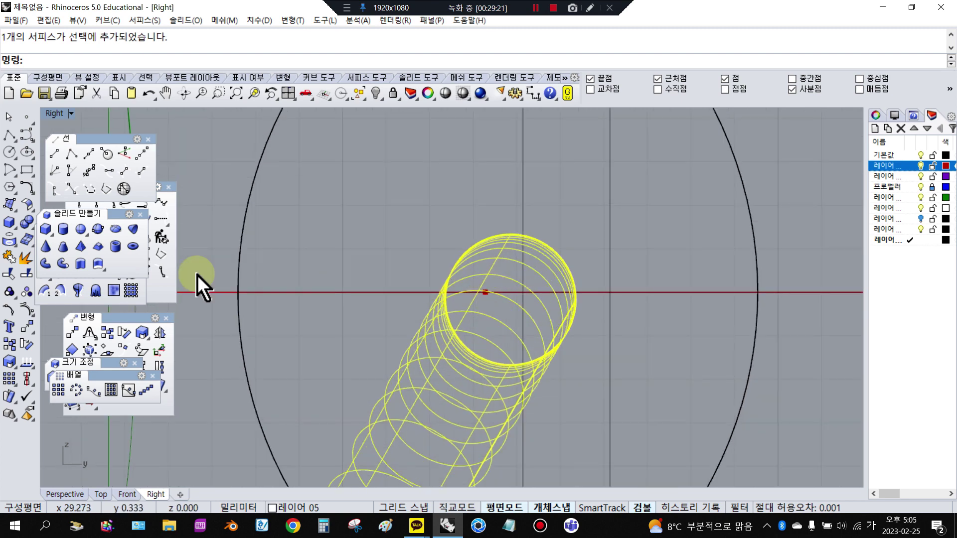
pyautogui.click(28, 327)
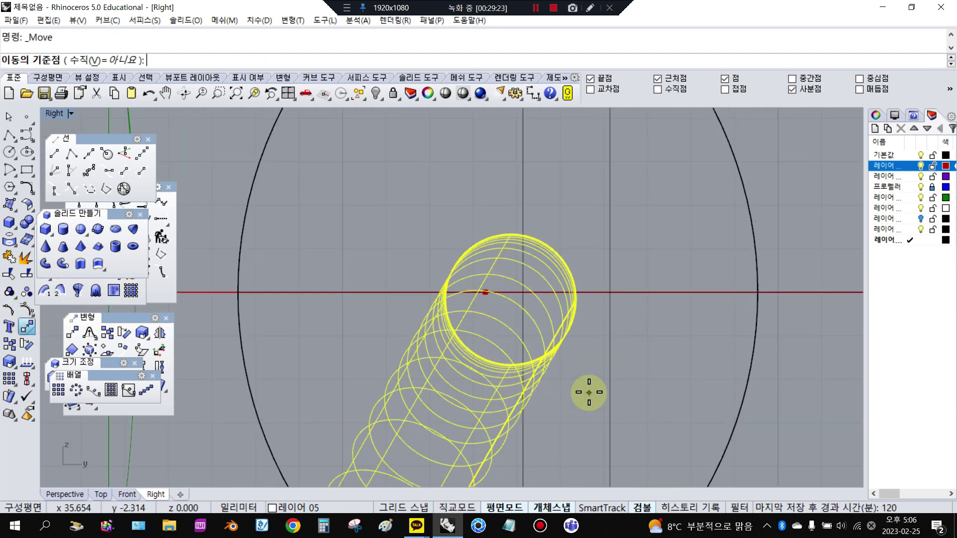
pyautogui.click(589, 393)
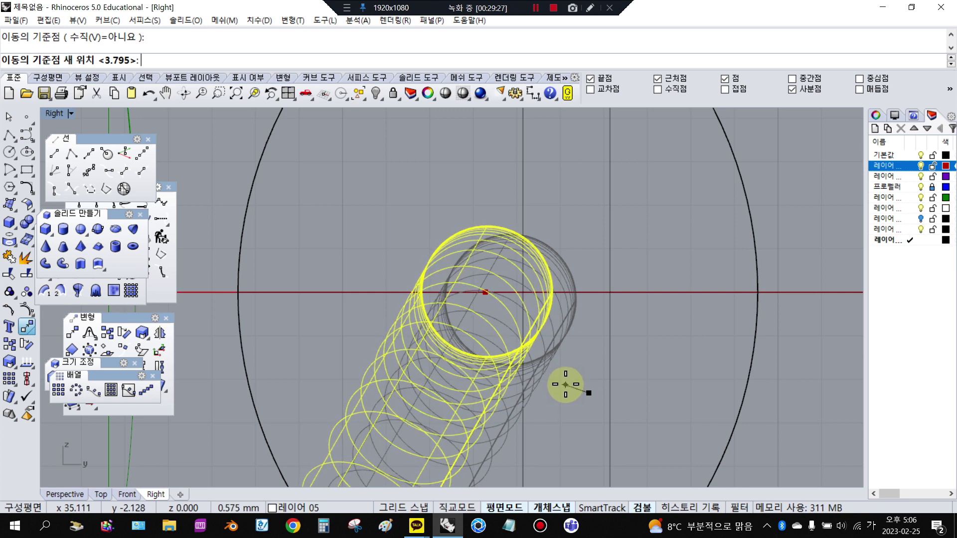
pyautogui.click(568, 387)
pyautogui.press('Escape')
pyautogui.scroll(-5, 585, 364)
pyautogui.scroll(-4, 574, 323)
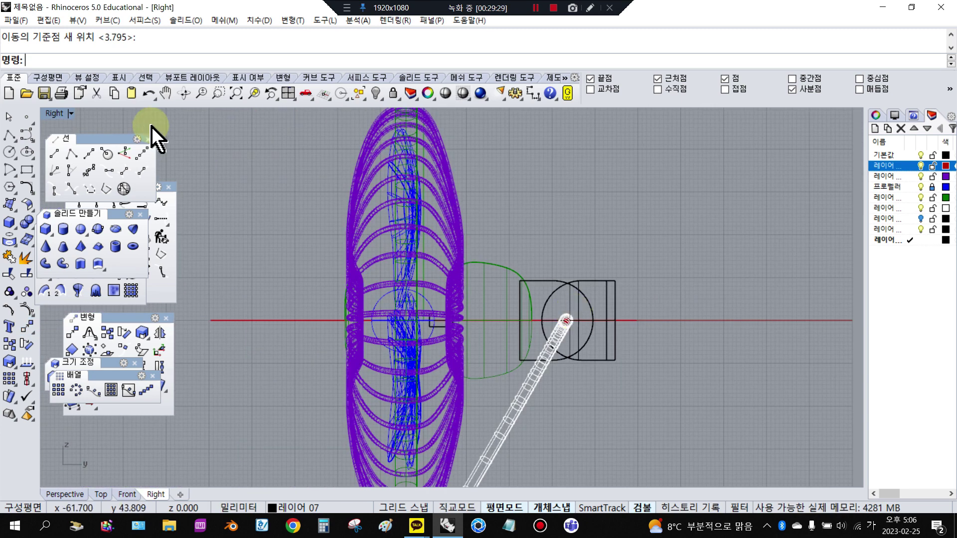
pyautogui.doubleClick(52, 114)
# - Try tilting the fan head upward about 20 degrees together with the D-shaped block, rotating them around the pivot point in the side view
pyautogui.moveTo(594, 188); pyautogui.dragTo(797, 404, button='right')
pyautogui.scroll(5, 726, 417)
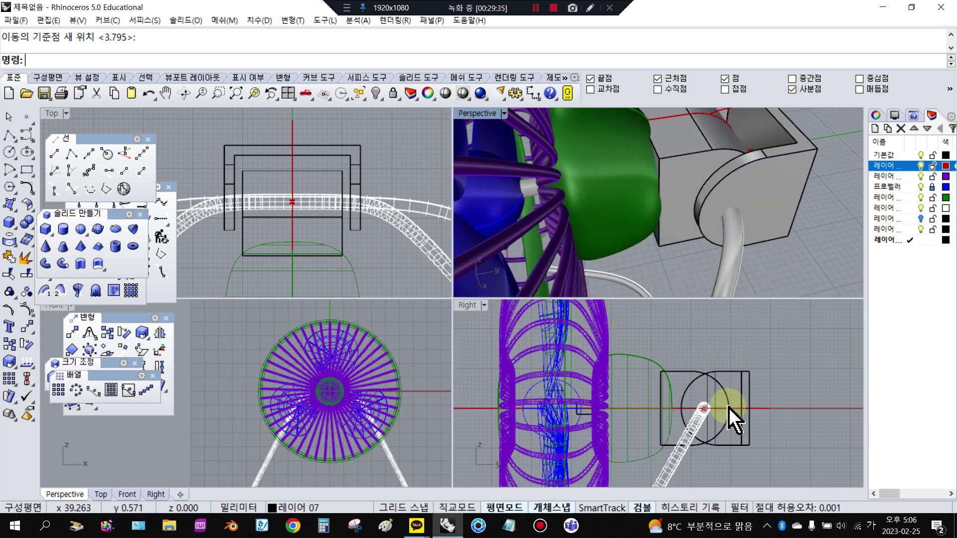
pyautogui.click(675, 182)
pyautogui.scroll(-6, 663, 384)
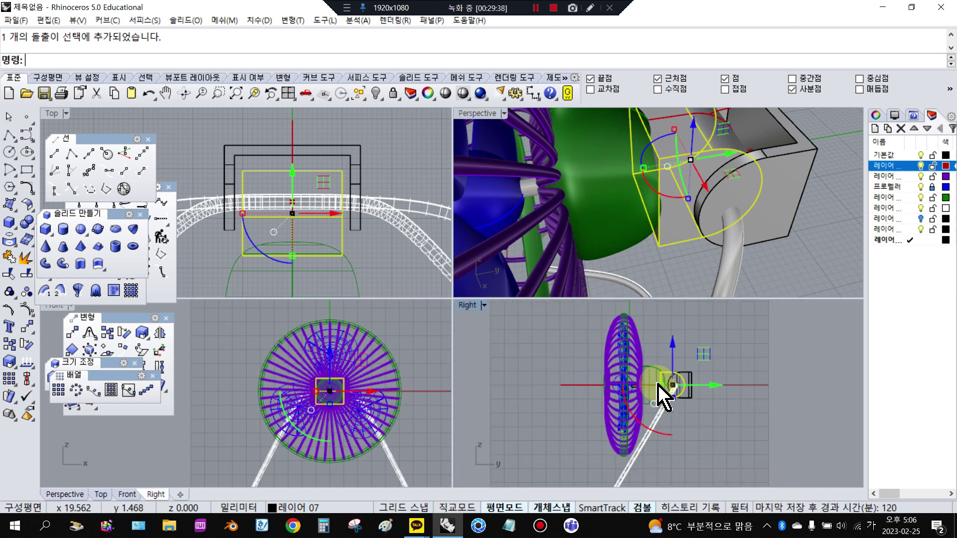
pyautogui.click(650, 371)
pyautogui.scroll(-5, 606, 337)
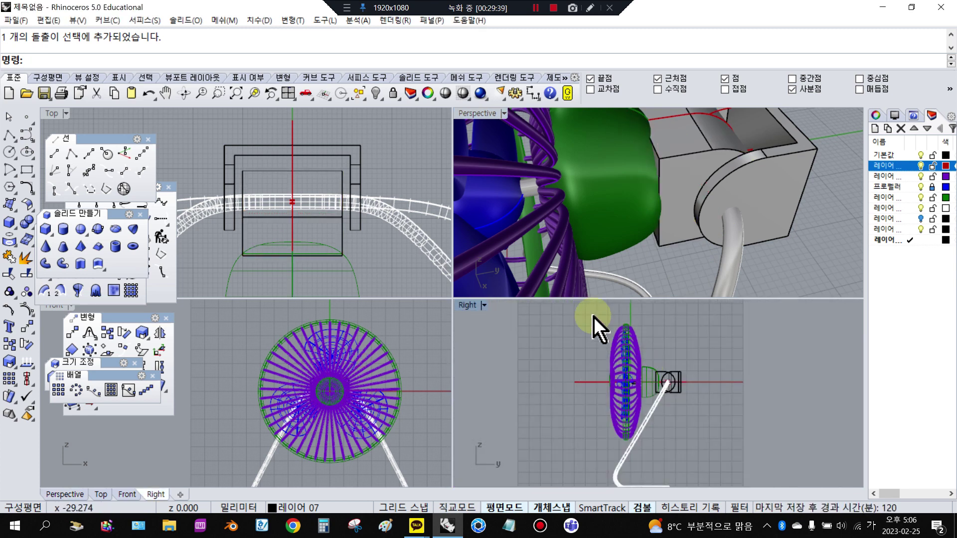
pyautogui.hotkey('ctrl', 'a')
pyautogui.scroll(3, 671, 363)
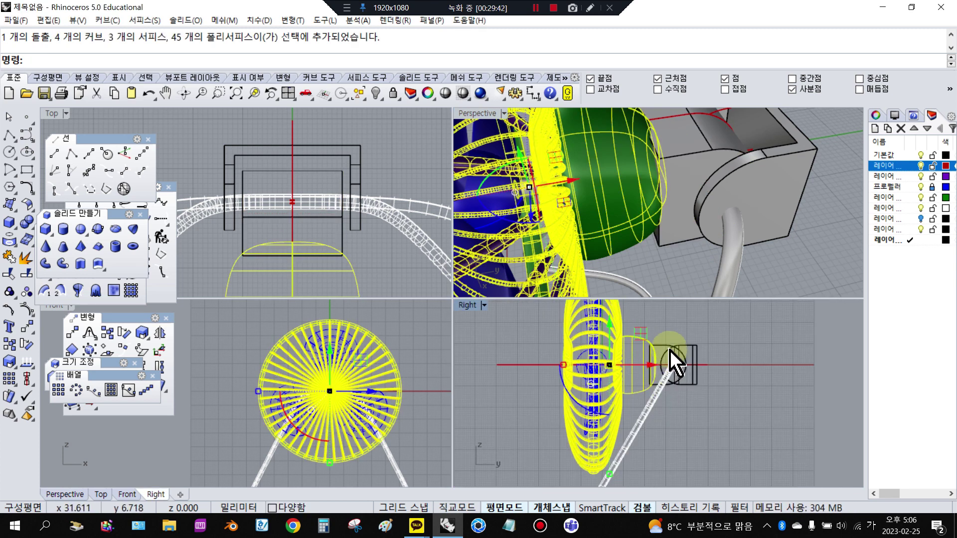
pyautogui.click(680, 394)
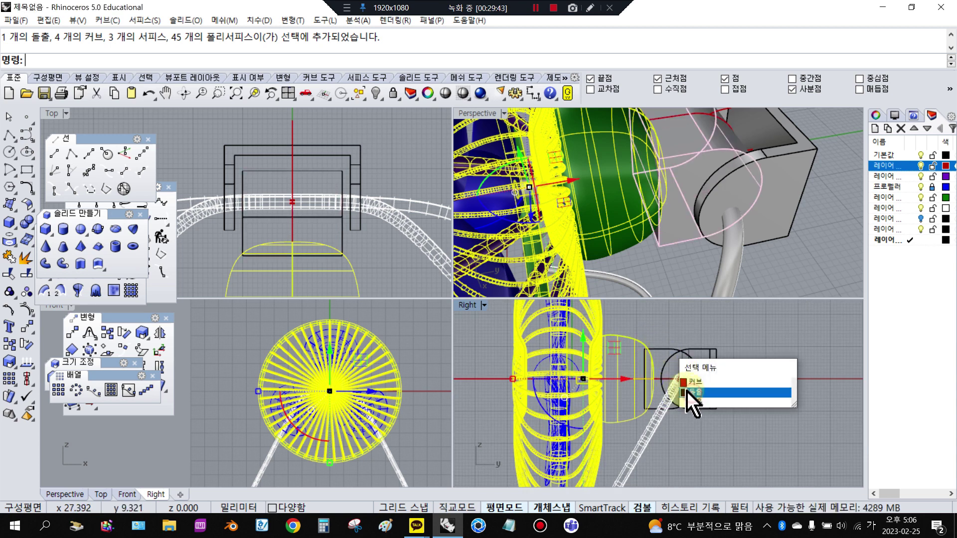
pyautogui.click(687, 393)
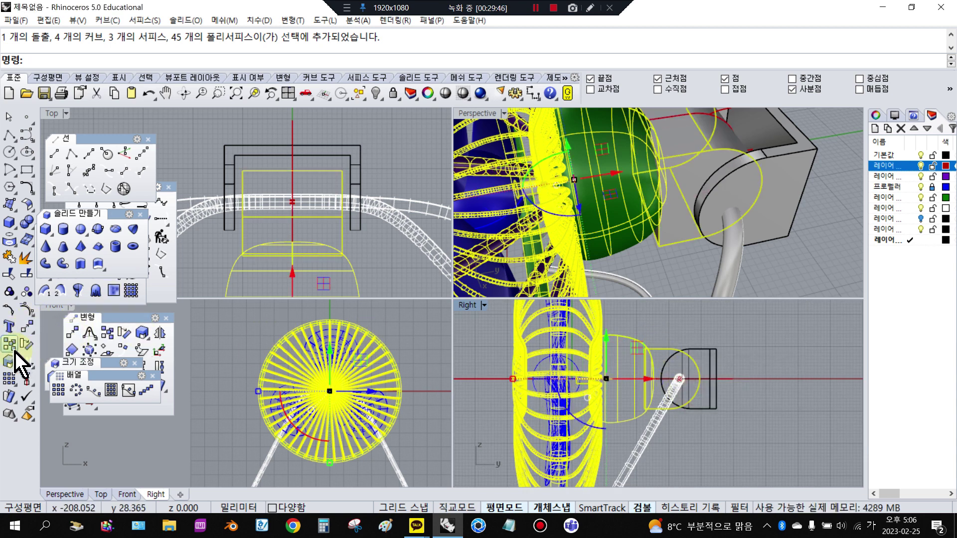
pyautogui.click(27, 343)
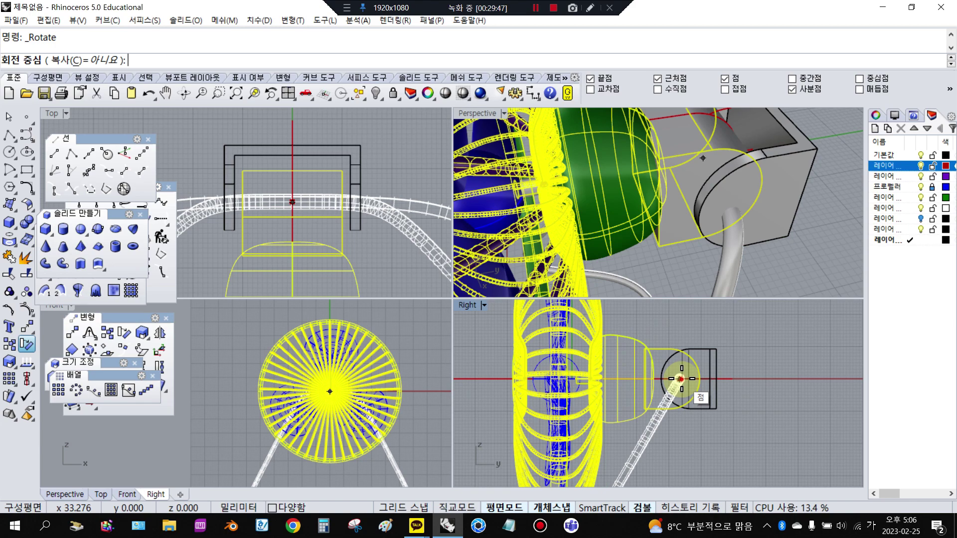
pyautogui.click(681, 379)
pyautogui.scroll(-2, 748, 359)
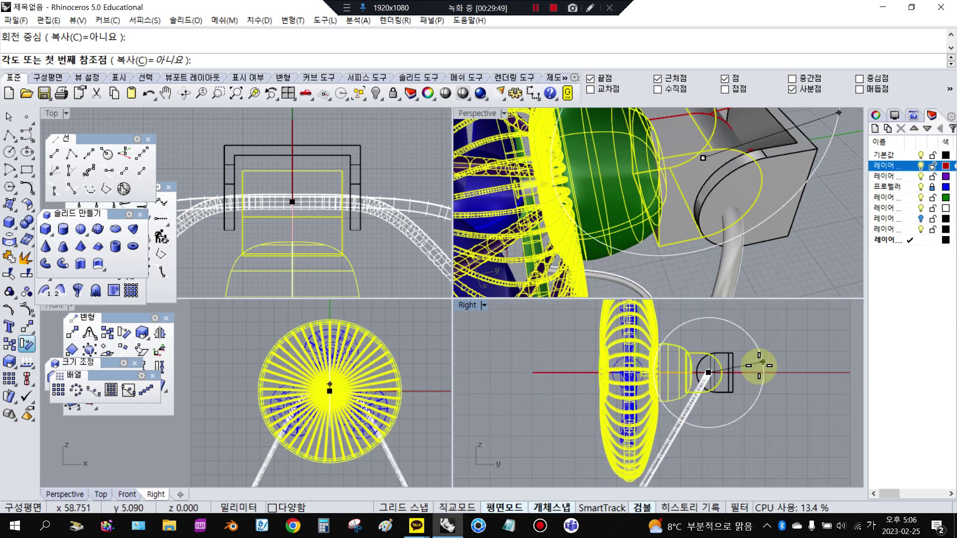
pyautogui.click(504, 344)
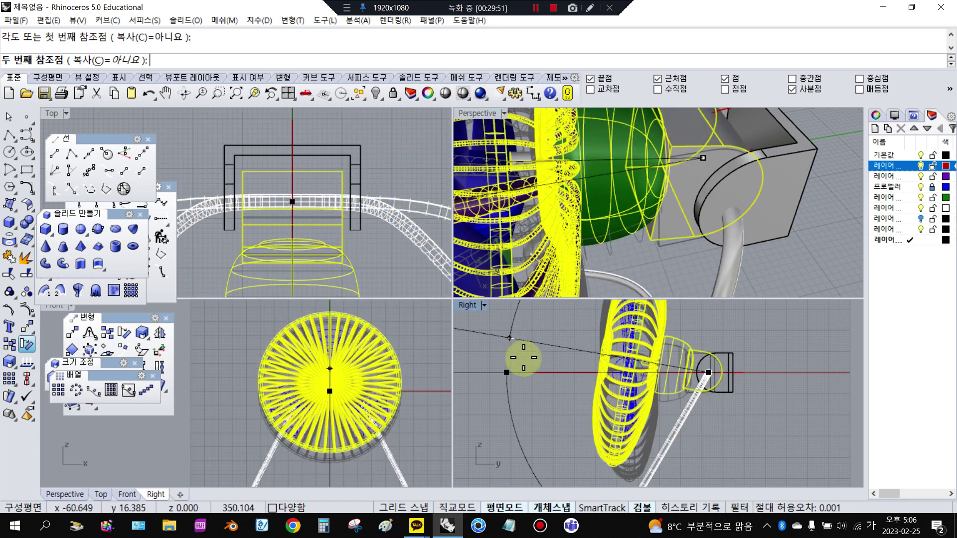
pyautogui.scroll(-2, 603, 386)
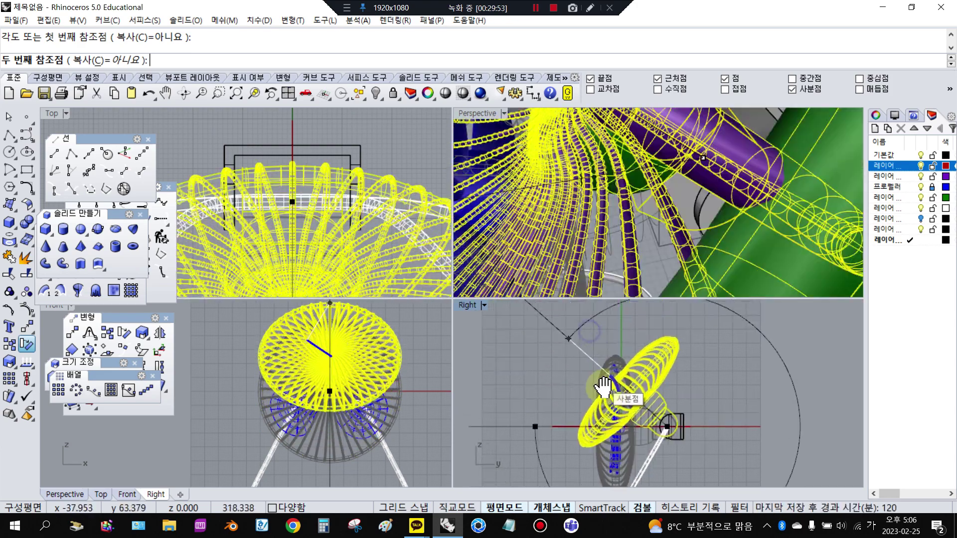
pyautogui.moveTo(604, 387); pyautogui.dragTo(612, 404, button='right')
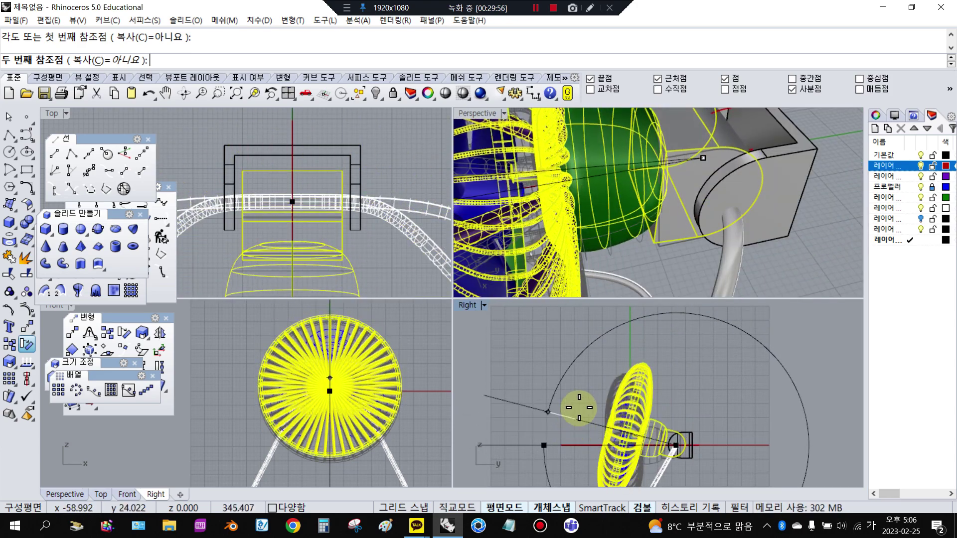
pyautogui.scroll(-2, 572, 410)
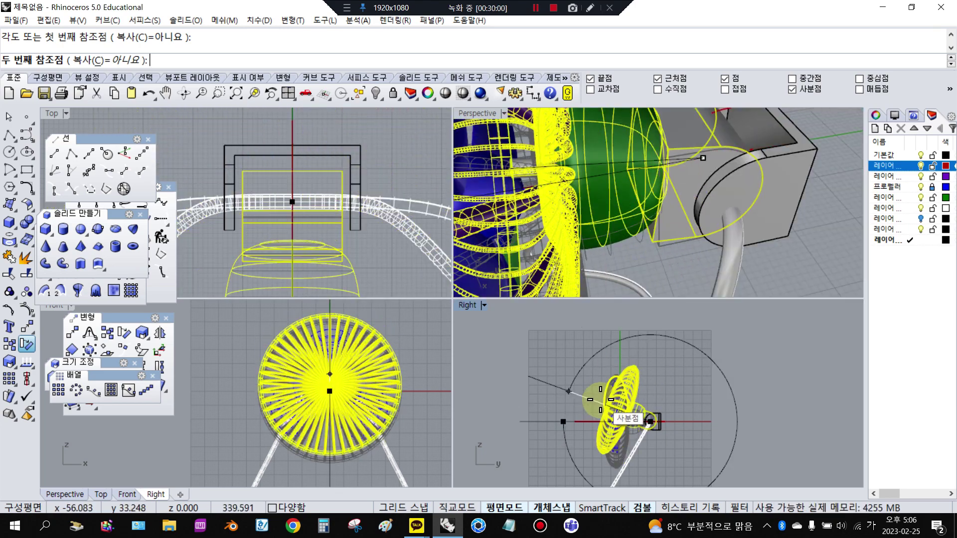
pyautogui.click(604, 406)
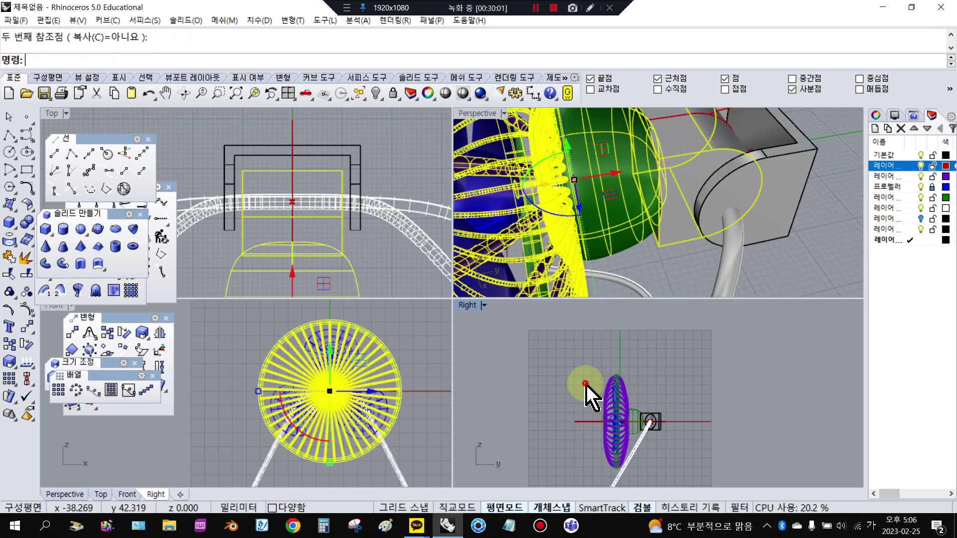
pyautogui.press('Escape')
# - Fillet the two side edge loops of the D-shaped block with a 3 mm radius
pyautogui.moveTo(705, 271); pyautogui.dragTo(678, 215, button='right')
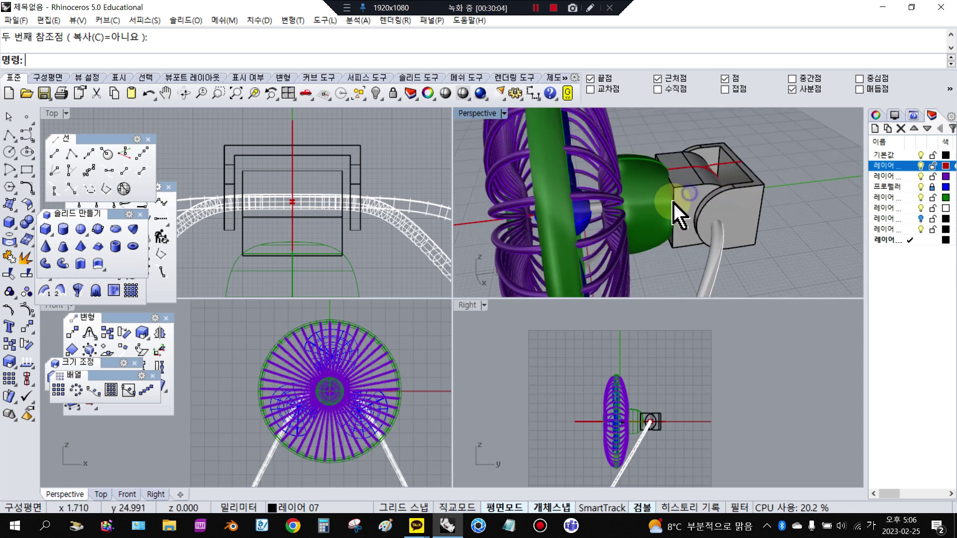
pyautogui.scroll(3, 683, 206)
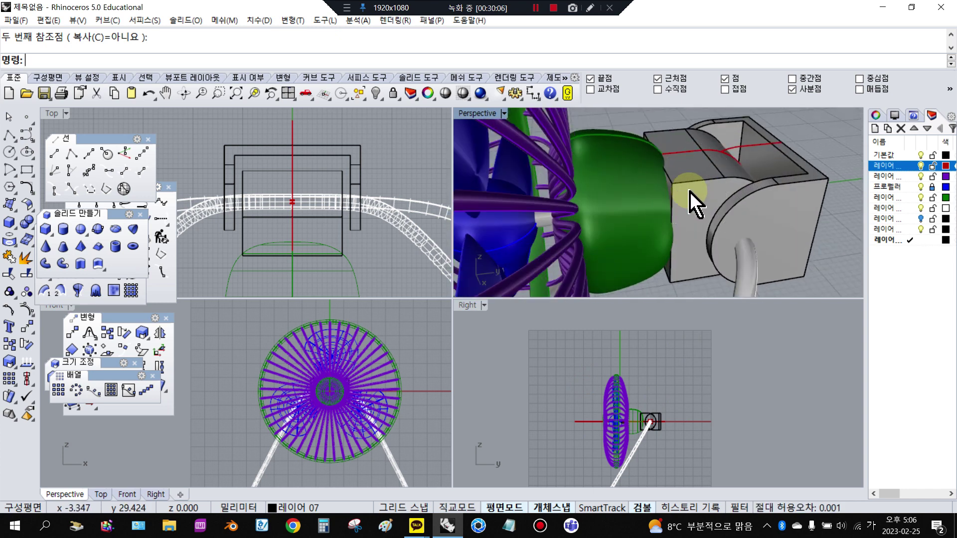
pyautogui.click(28, 225)
pyautogui.click(115, 247)
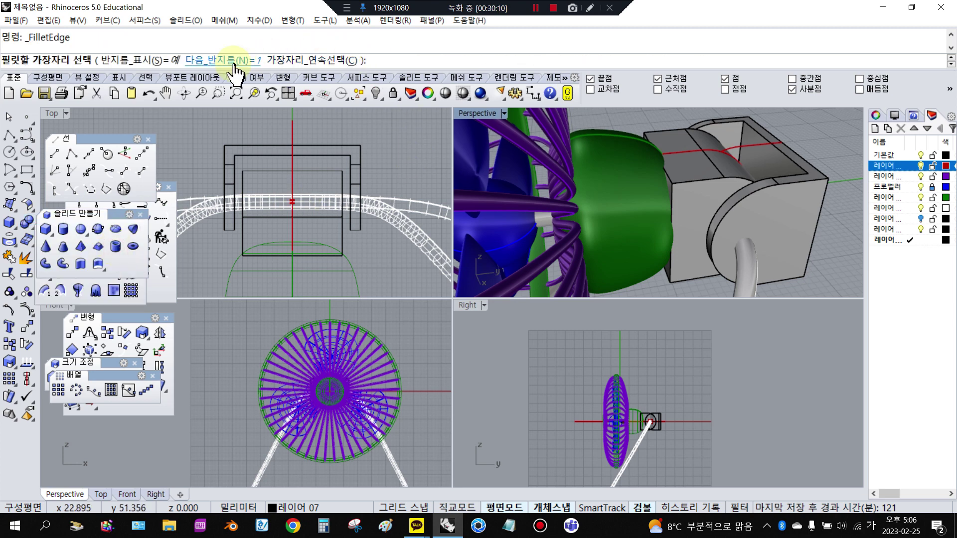
pyautogui.click(218, 60)
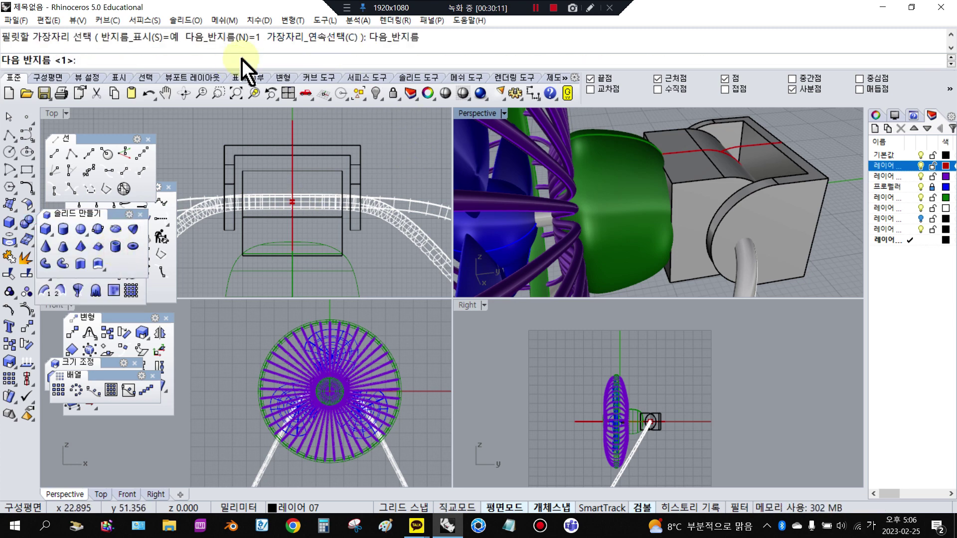
pyautogui.write('3')
pyautogui.press('Return')
pyautogui.scroll(2, 241, 190)
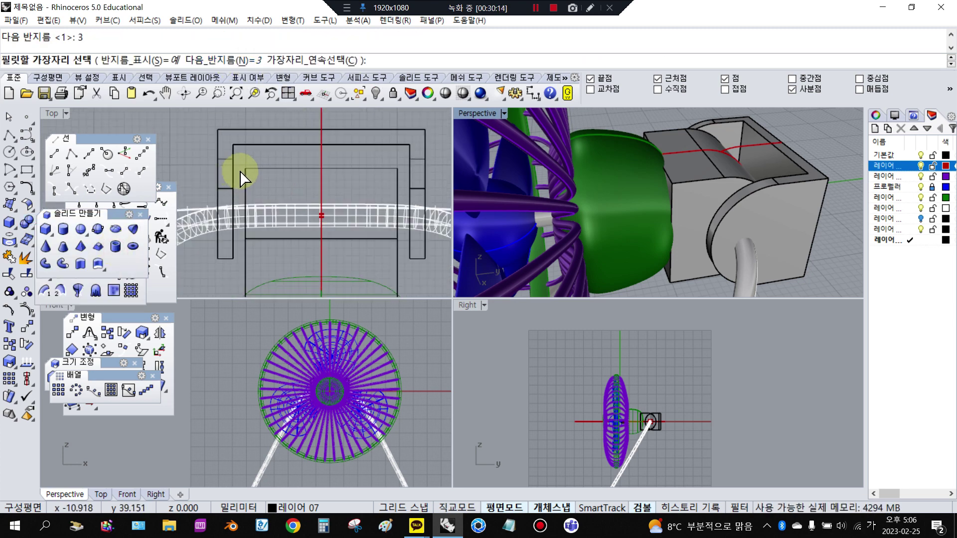
pyautogui.click(246, 272)
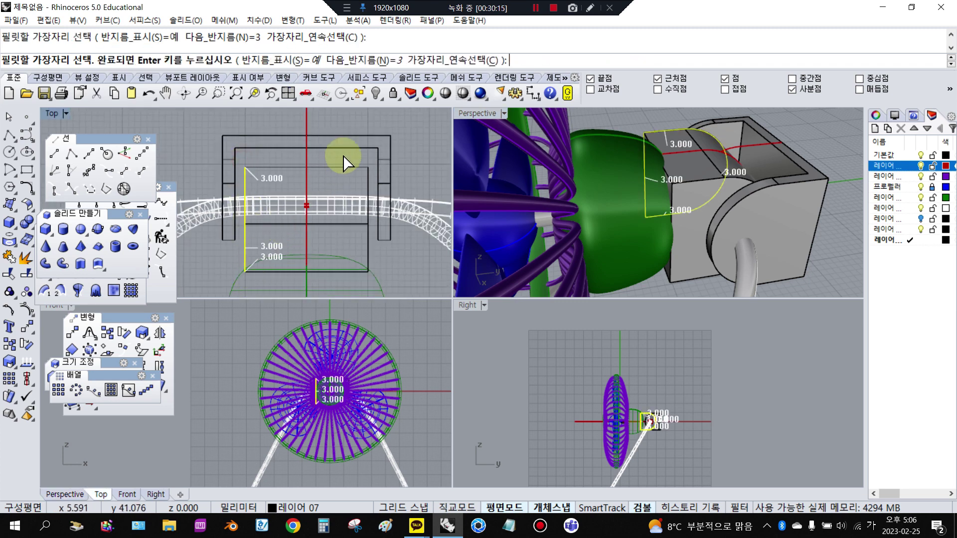
pyautogui.click(371, 294)
pyautogui.rightClick(399, 253)
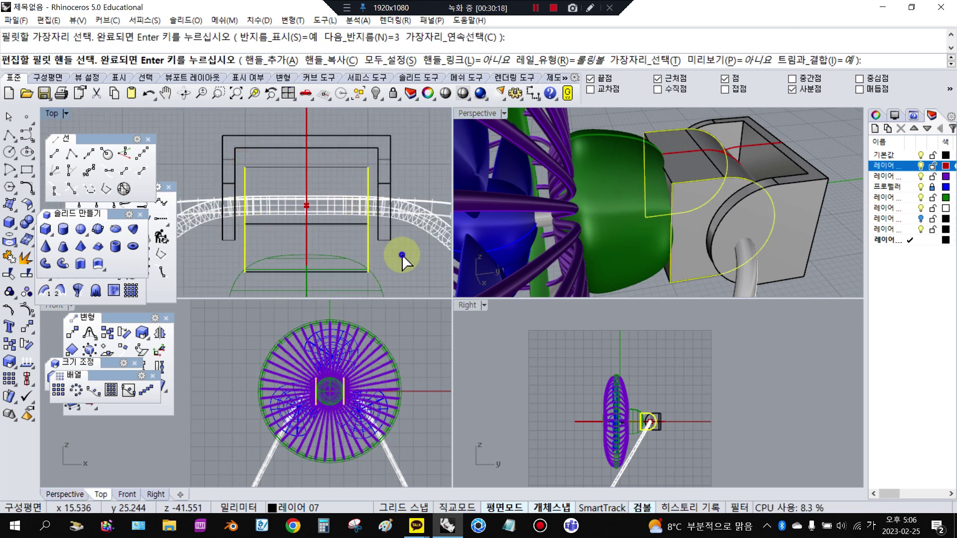
pyautogui.rightClick(399, 253)
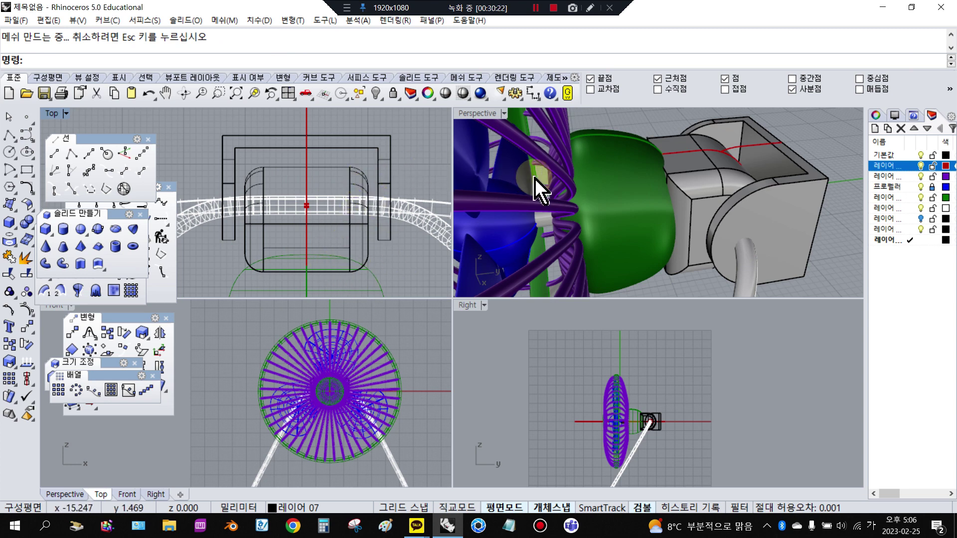
# - Stretch the green rear housing lengthwise with Scale1D from its front end until it overlaps the D-shaped block, and preview it shaded
pyautogui.click(645, 220)
pyautogui.scroll(5, 648, 429)
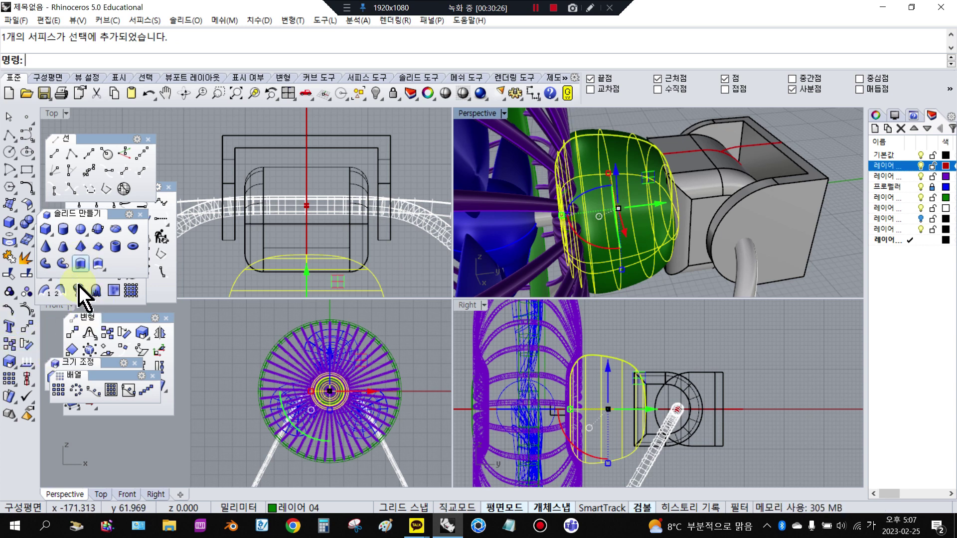
pyautogui.moveTo(108, 361); pyautogui.dragTo(117, 353)
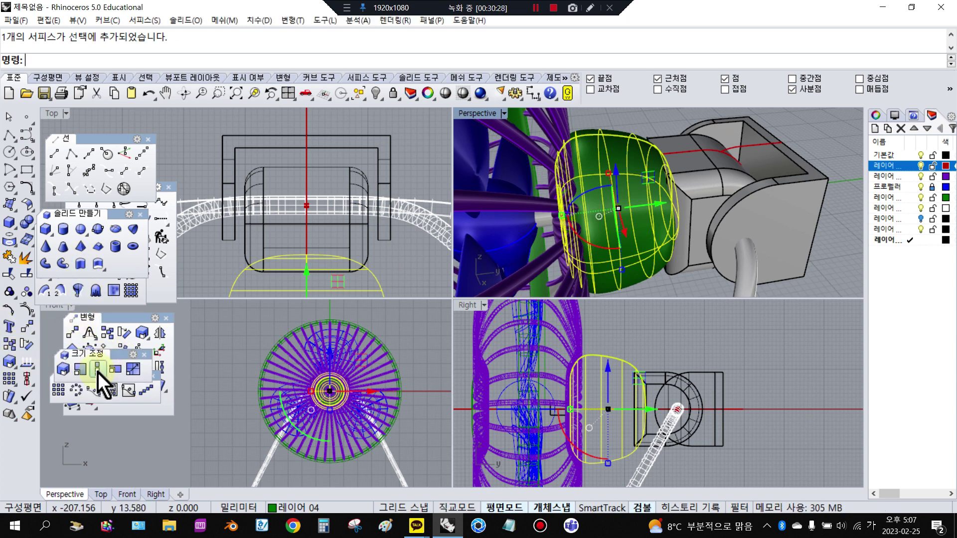
pyautogui.click(98, 369)
pyautogui.scroll(3, 557, 421)
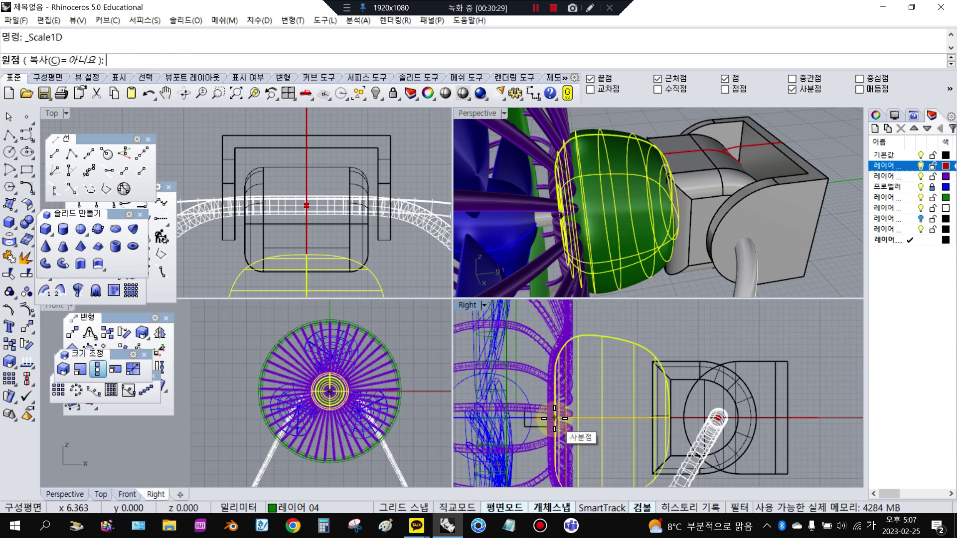
pyautogui.click(556, 417)
pyautogui.scroll(-3, 556, 418)
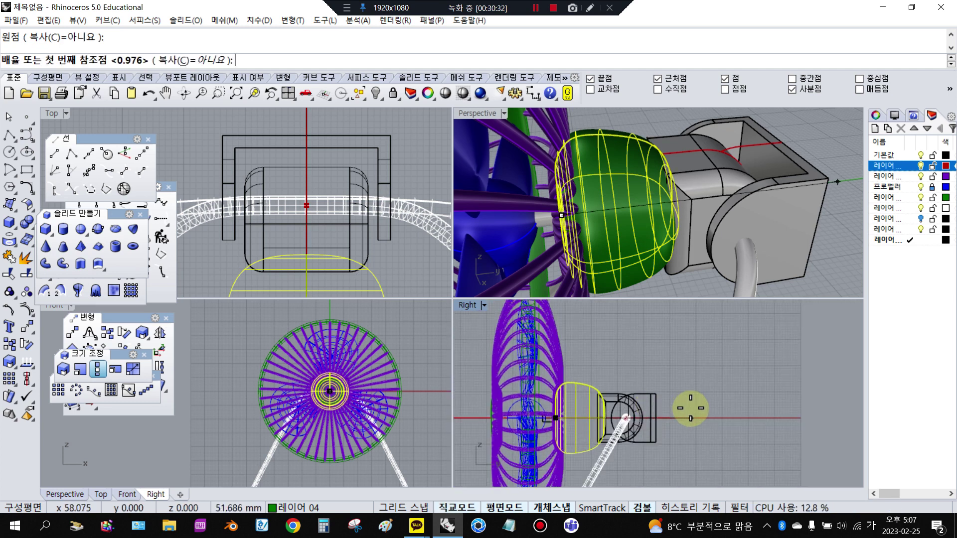
pyautogui.click(691, 417)
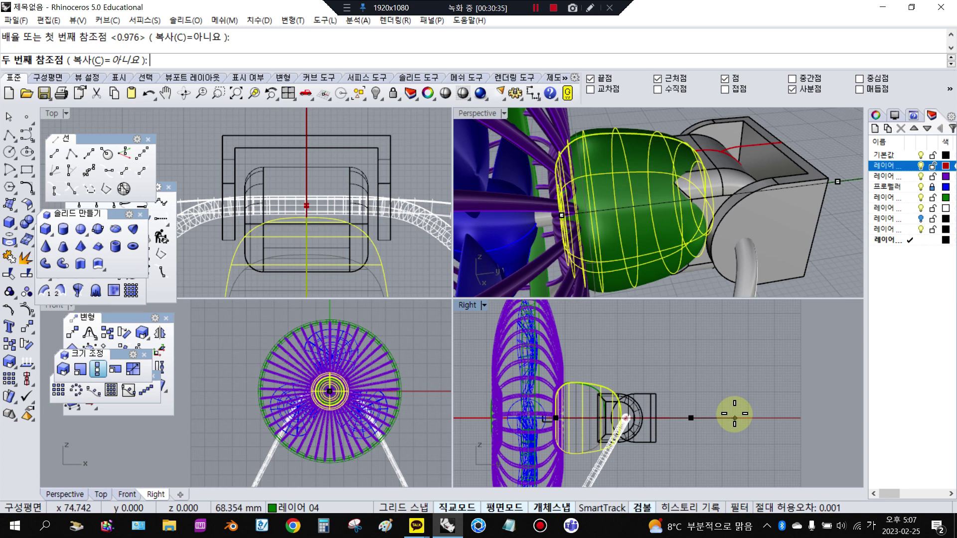
pyautogui.click(731, 412)
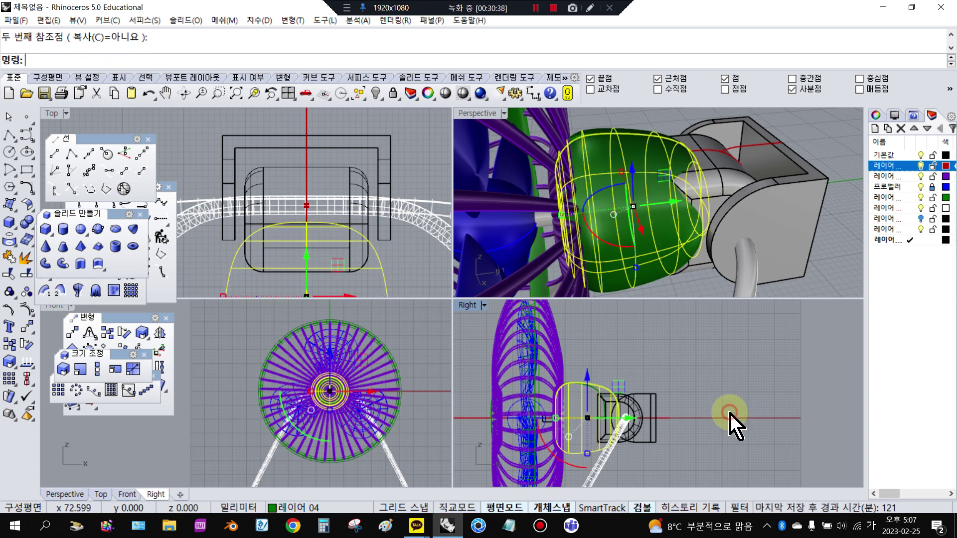
pyautogui.scroll(2, 685, 239)
pyautogui.moveTo(686, 239); pyautogui.dragTo(499, 65, button='right')
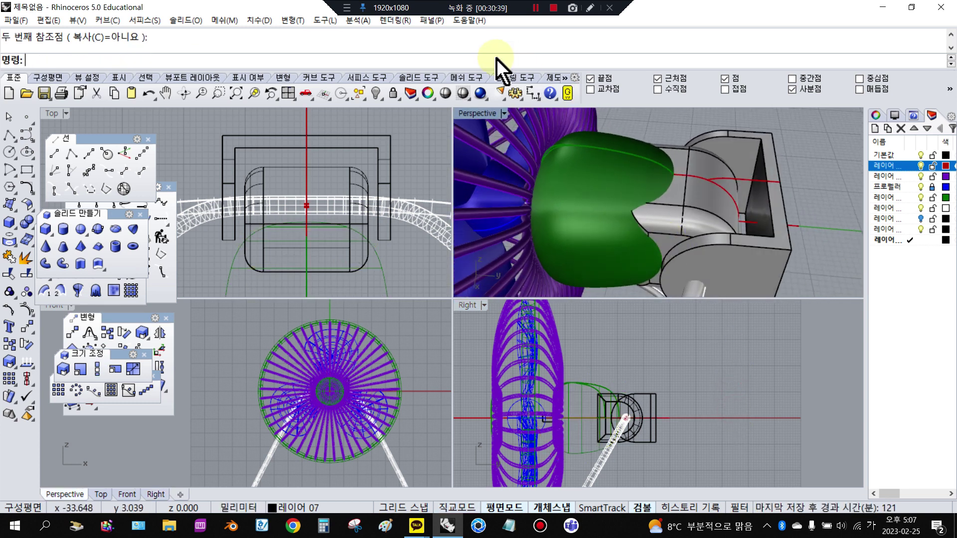
pyautogui.click(444, 94)
pyautogui.moveTo(623, 194)
pyautogui.mouseDown(button='right')
pyautogui.moveTo(668, 158)
pyautogui.moveTo(829, 172)
pyautogui.moveTo(573, 164)
pyautogui.moveTo(636, 160)
pyautogui.moveTo(483, 231)
pyautogui.moveTo(640, 192)
pyautogui.moveTo(632, 197)
pyautogui.mouseUp(button='right')
pyautogui.rightClick(413, 138)
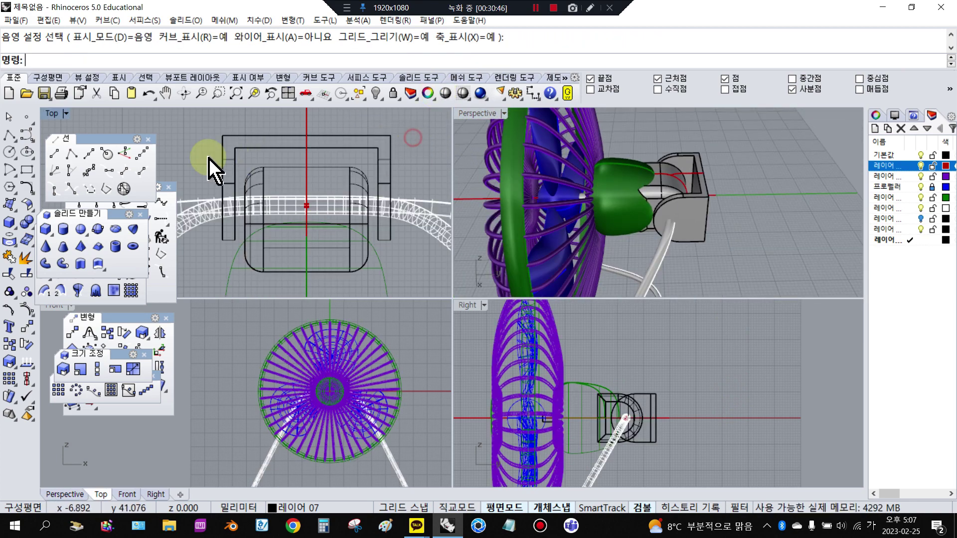
# - Fillet the outer and inner edges of the U-shaped bracket with a 0.5 mm radius
pyautogui.click(28, 225)
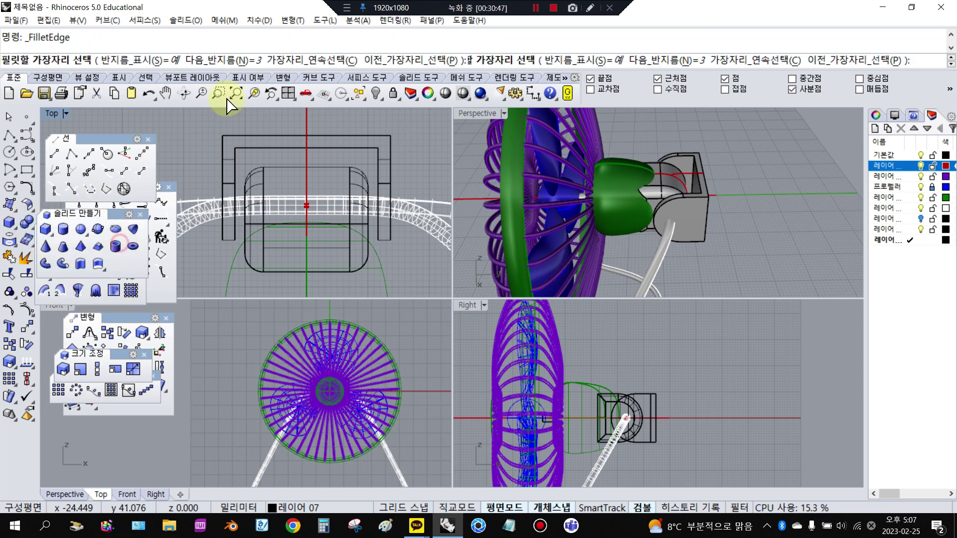
pyautogui.click(121, 254)
pyautogui.click(230, 37)
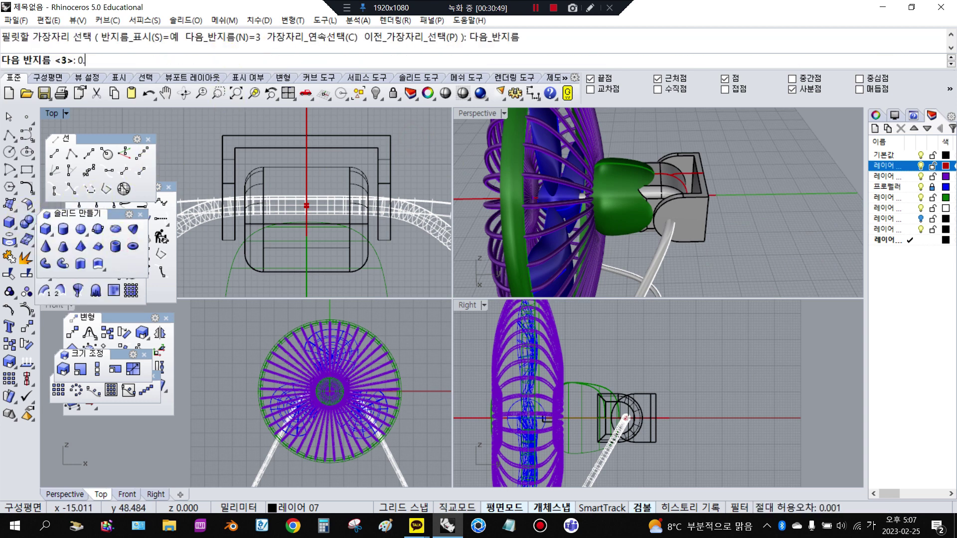
pyautogui.write('0.5')
pyautogui.press('Return')
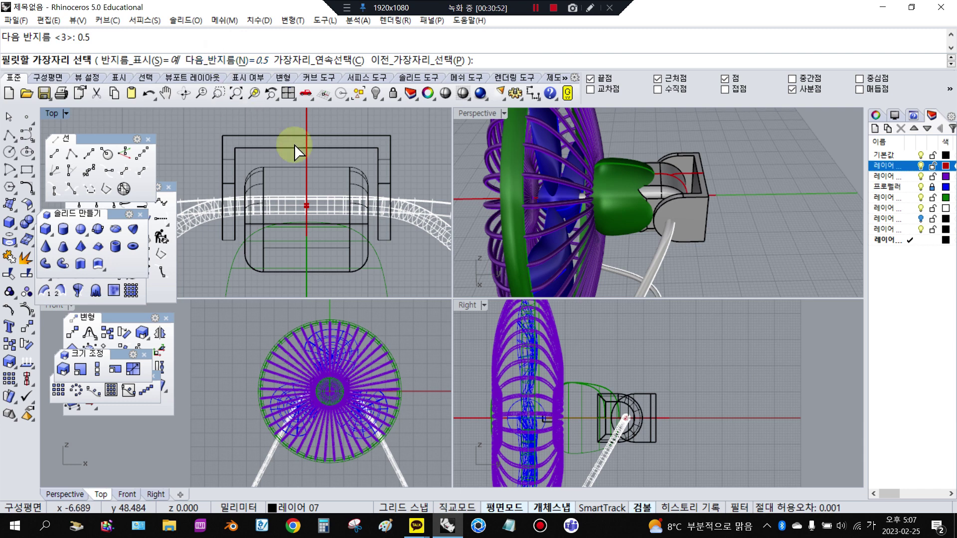
pyautogui.moveTo(203, 128); pyautogui.dragTo(406, 141)
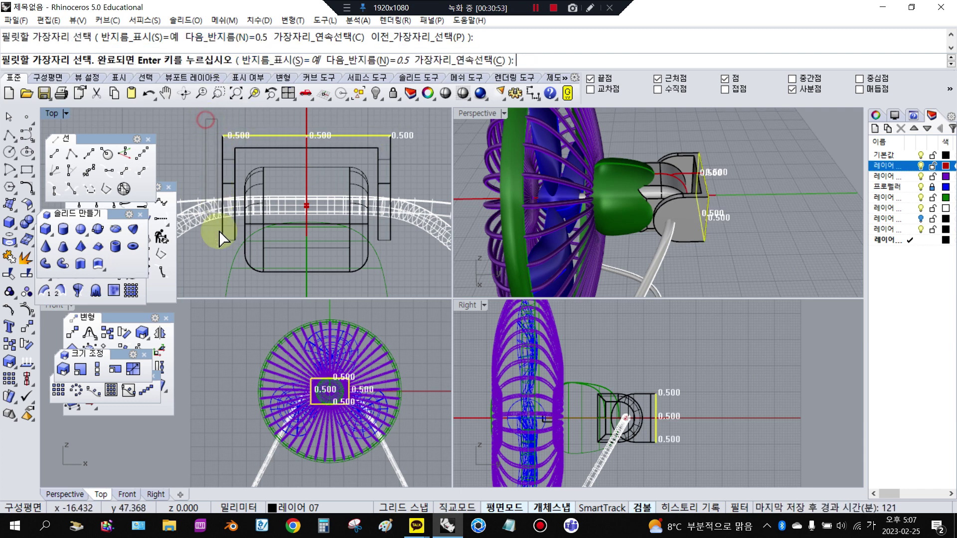
pyautogui.click(224, 145)
pyautogui.scroll(2, 231, 125)
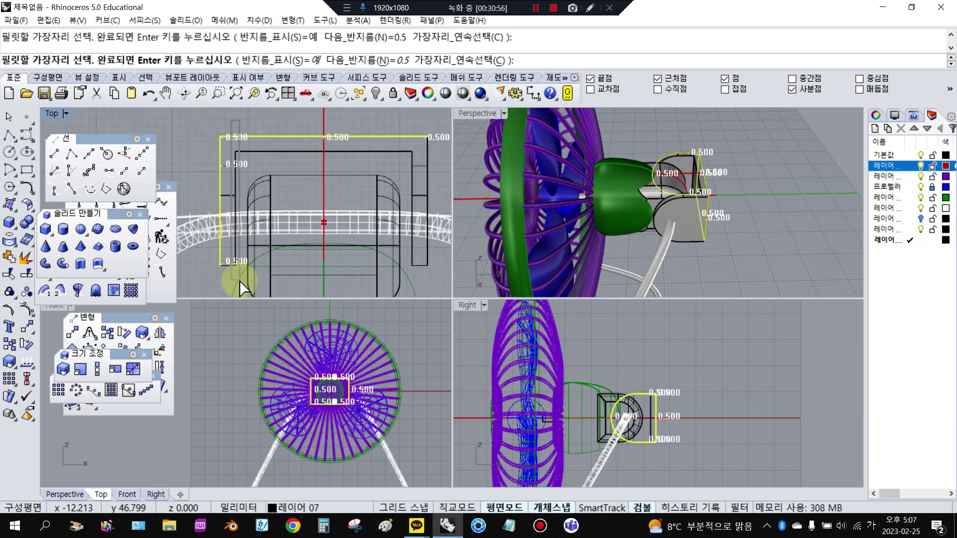
pyautogui.click(244, 199)
pyautogui.scroll(-1, 205, 149)
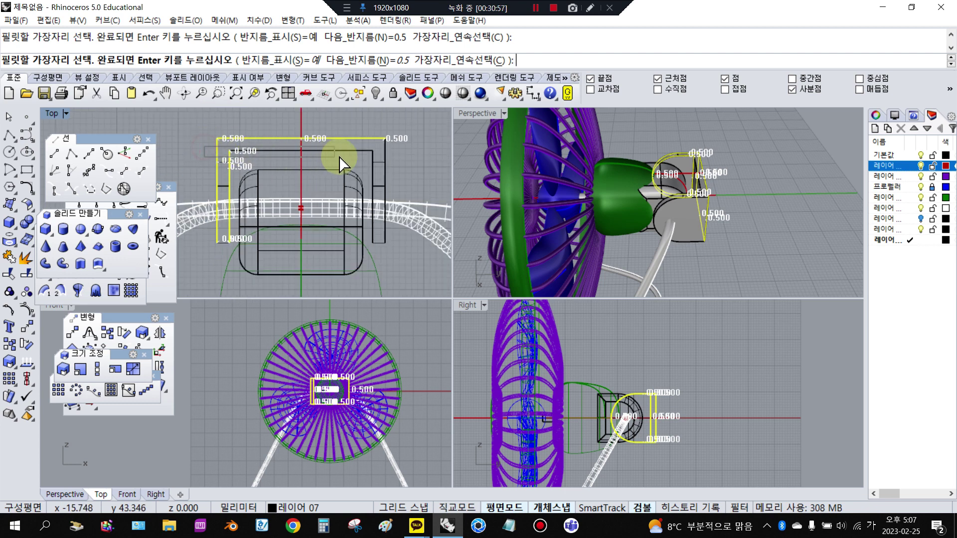
pyautogui.click(371, 148)
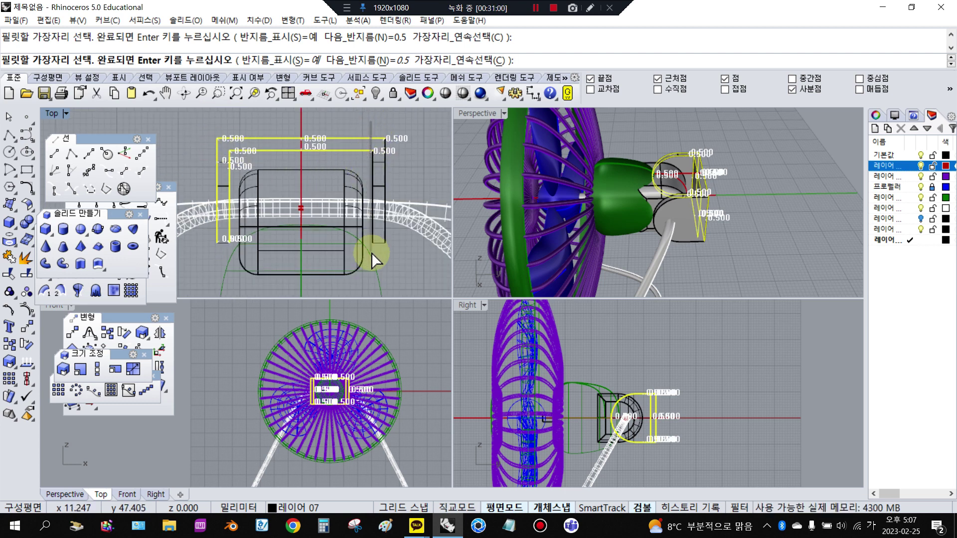
pyautogui.click(382, 232)
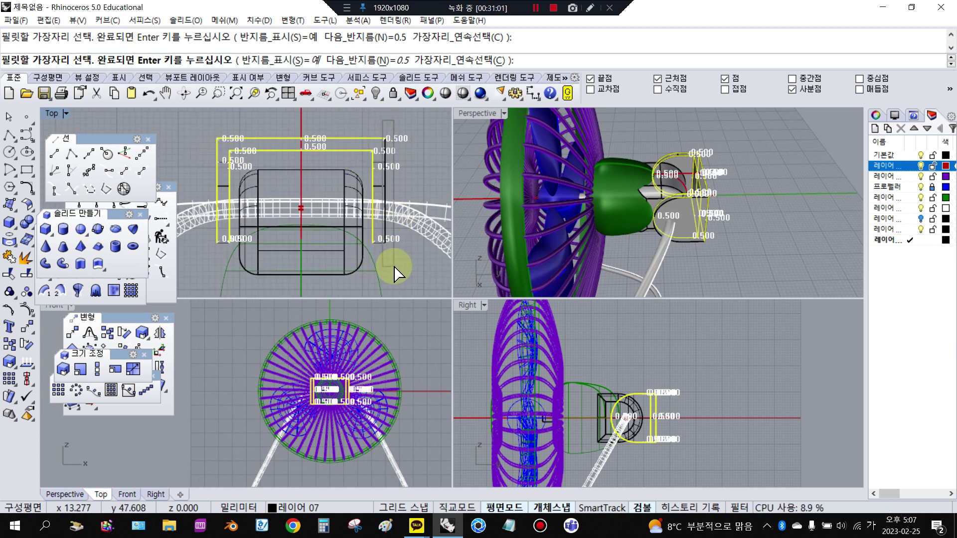
pyautogui.press('Return')
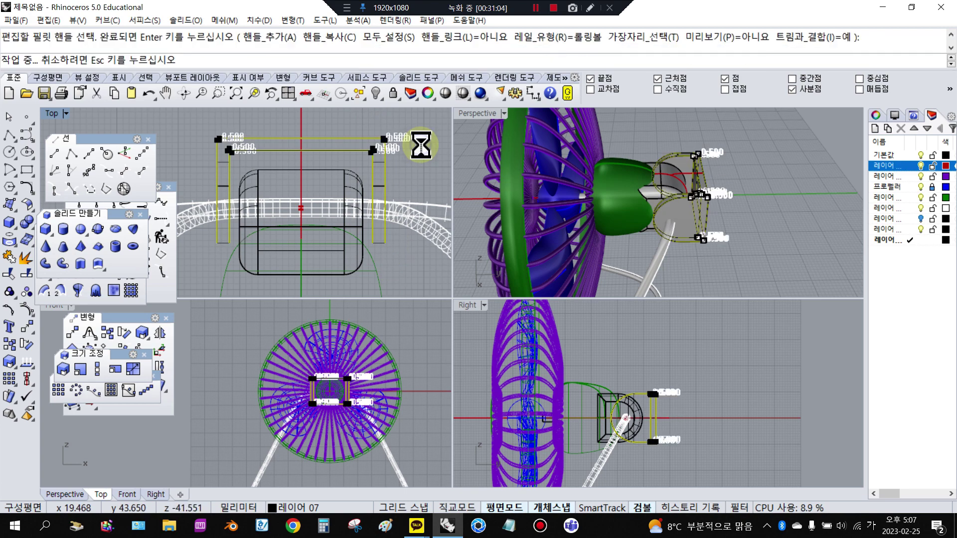
pyautogui.press('Return')
# - Preview the whole fan shaded and examine the rounded bracket, rear housing and stand from several angles
pyautogui.click(445, 93)
pyautogui.moveTo(623, 139); pyautogui.dragTo(708, 138, button='right')
pyautogui.click(418, 142)
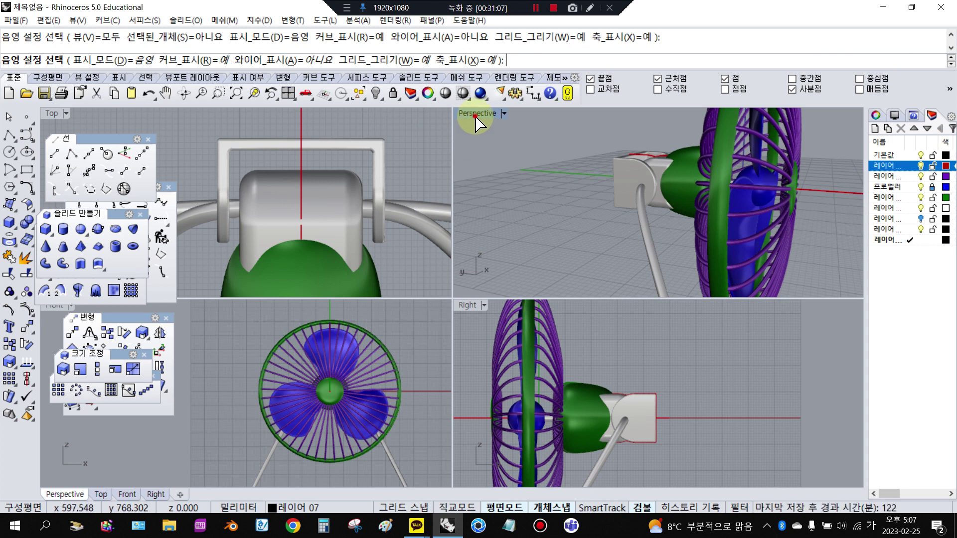
pyautogui.doubleClick(476, 115)
pyautogui.click(359, 96)
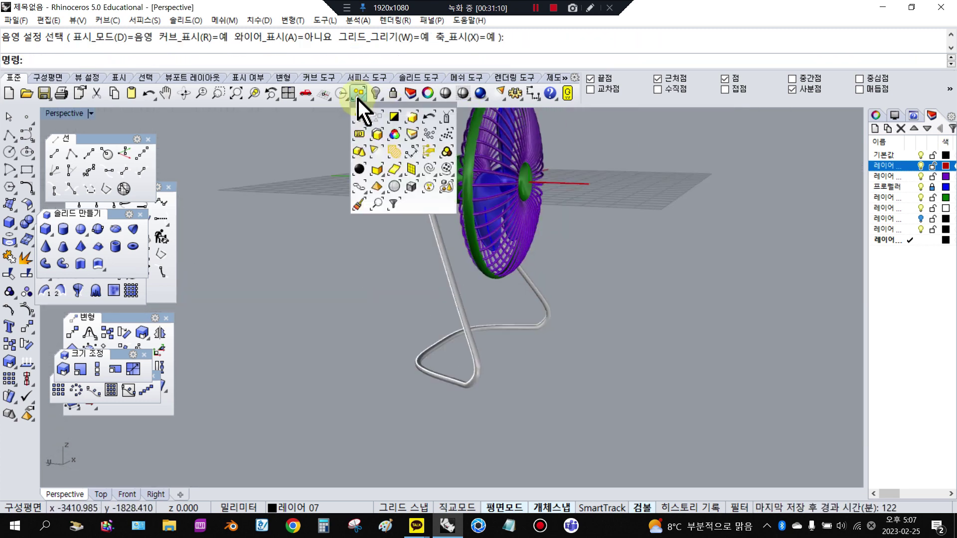
pyautogui.click(430, 168)
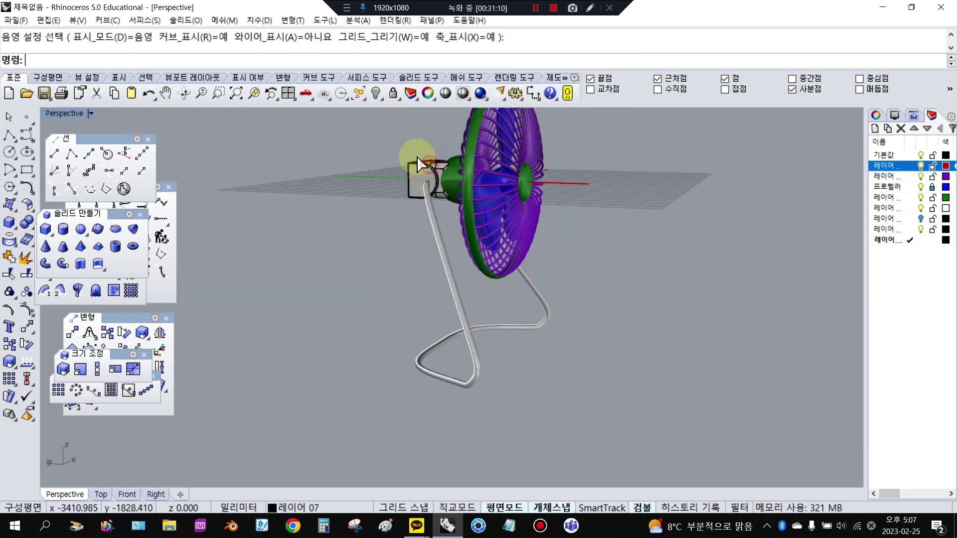
pyautogui.click(378, 93)
pyautogui.click(444, 94)
pyautogui.moveTo(607, 220); pyautogui.dragTo(504, 344, button='right')
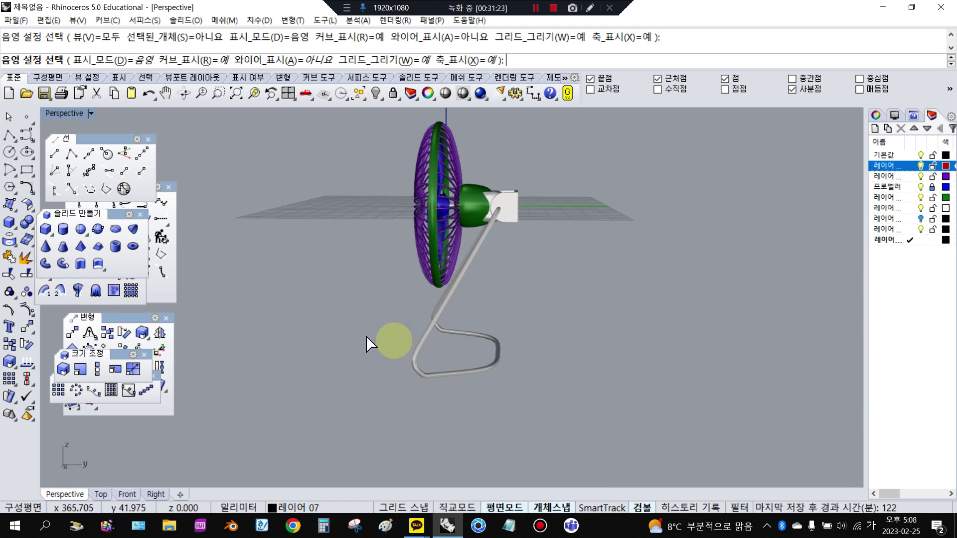
pyautogui.moveTo(368, 344); pyautogui.dragTo(418, 269, button='right')
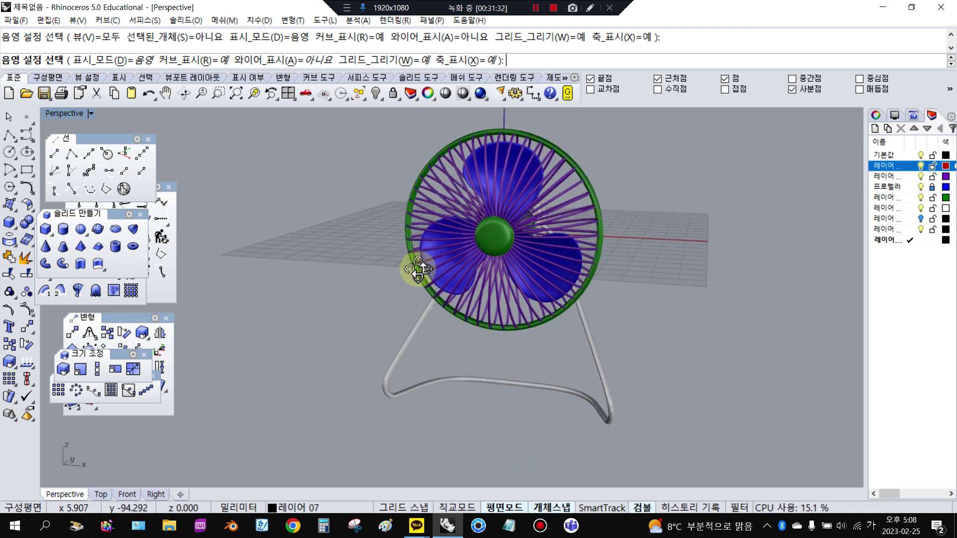
pyautogui.doubleClick(59, 116)
pyautogui.scroll(-3, 623, 364)
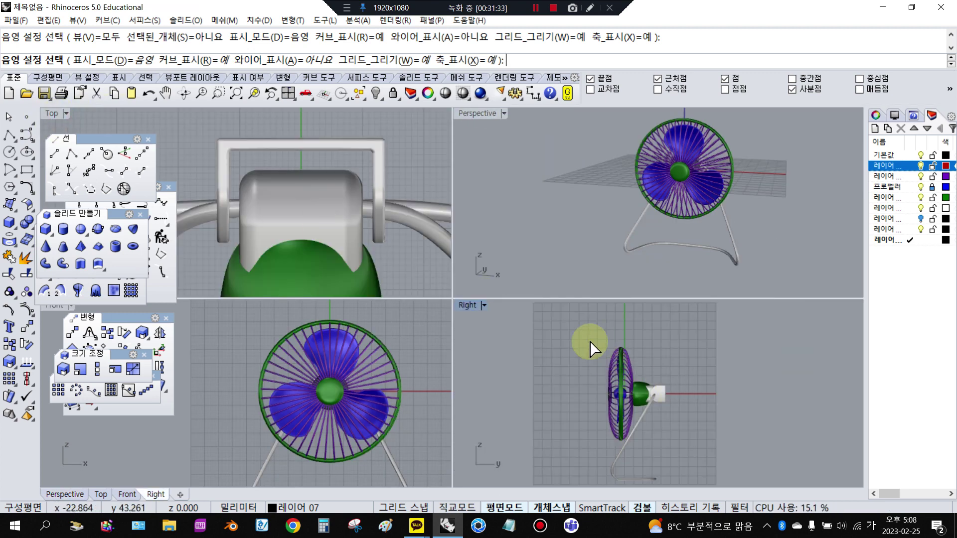
pyautogui.press('Return')
pyautogui.scroll(5, 648, 443)
pyautogui.hotkey('ctrl', 'a')
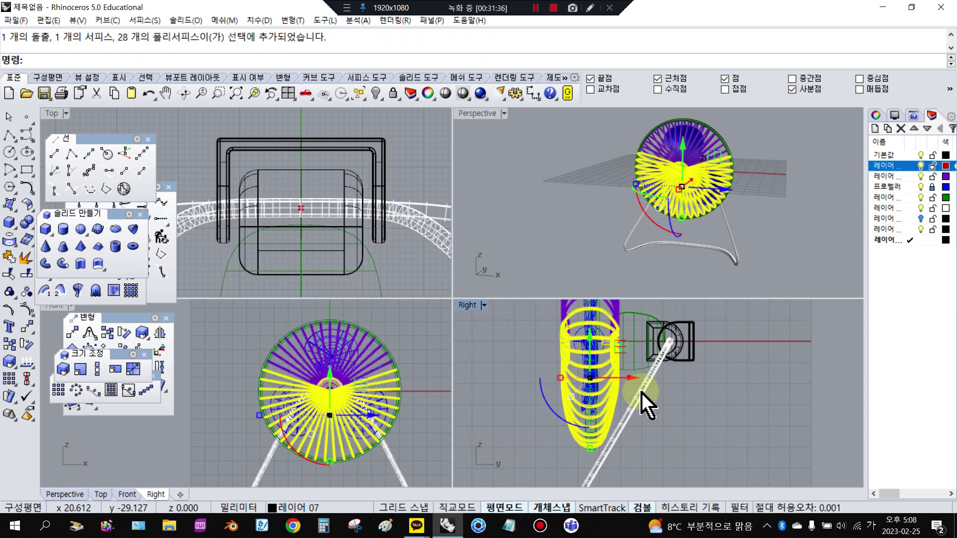
pyautogui.scroll(-4, 605, 320)
pyautogui.click(586, 325)
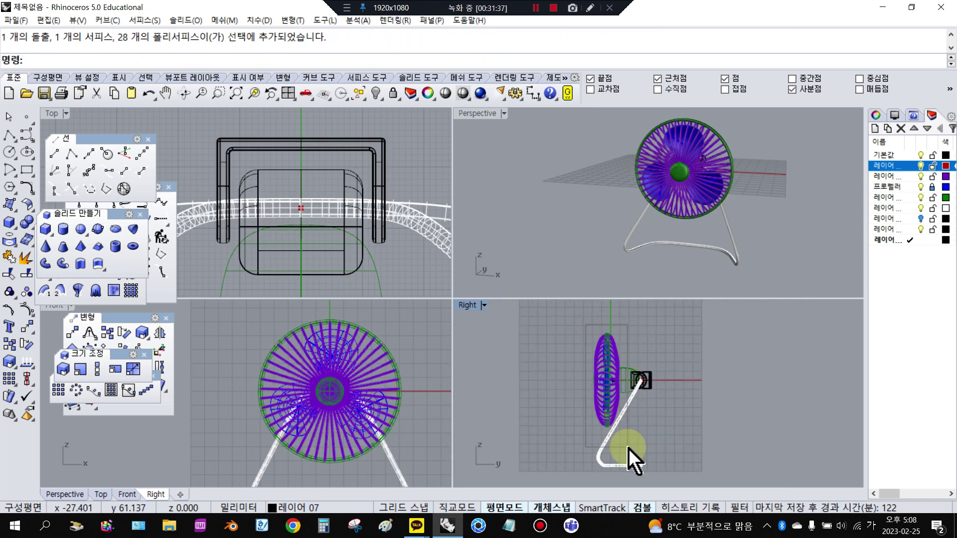
pyautogui.click(629, 353)
pyautogui.scroll(2, 633, 372)
pyautogui.scroll(4, 630, 369)
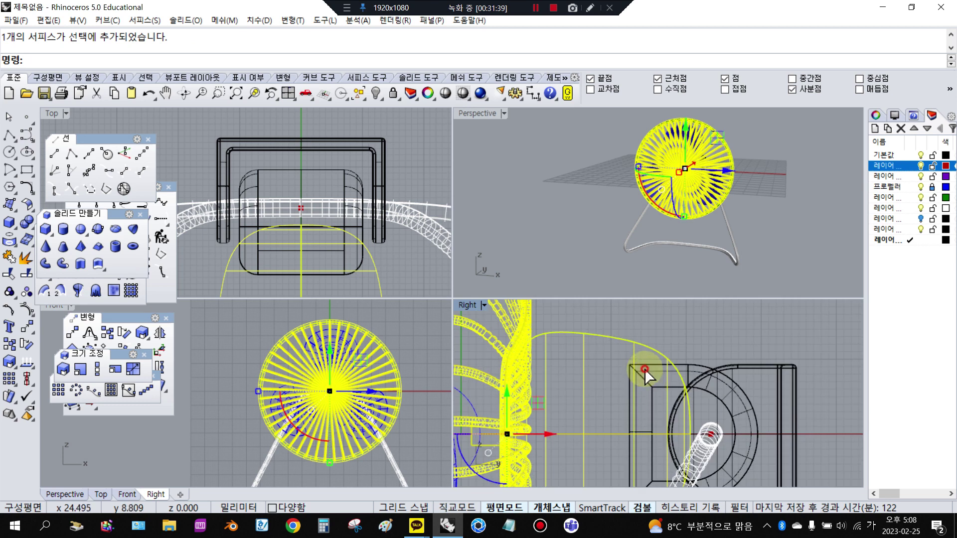
pyautogui.click(644, 379)
pyautogui.scroll(-1, 652, 320)
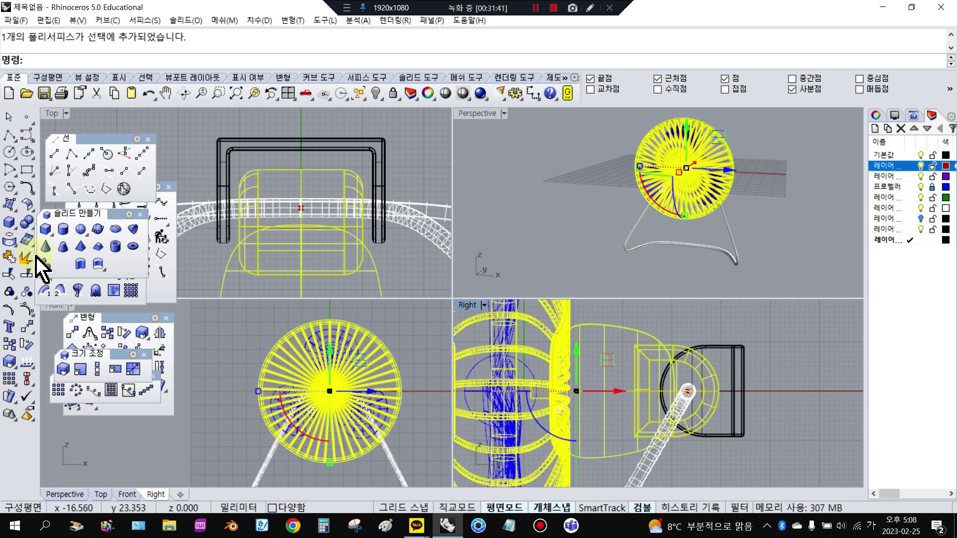
pyautogui.click(27, 344)
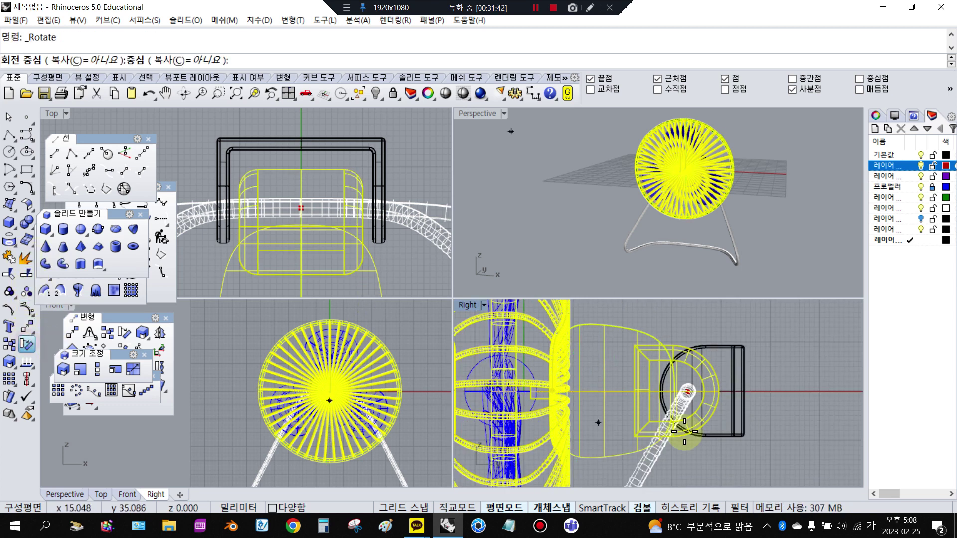
pyautogui.click(688, 392)
pyautogui.scroll(-5, 688, 392)
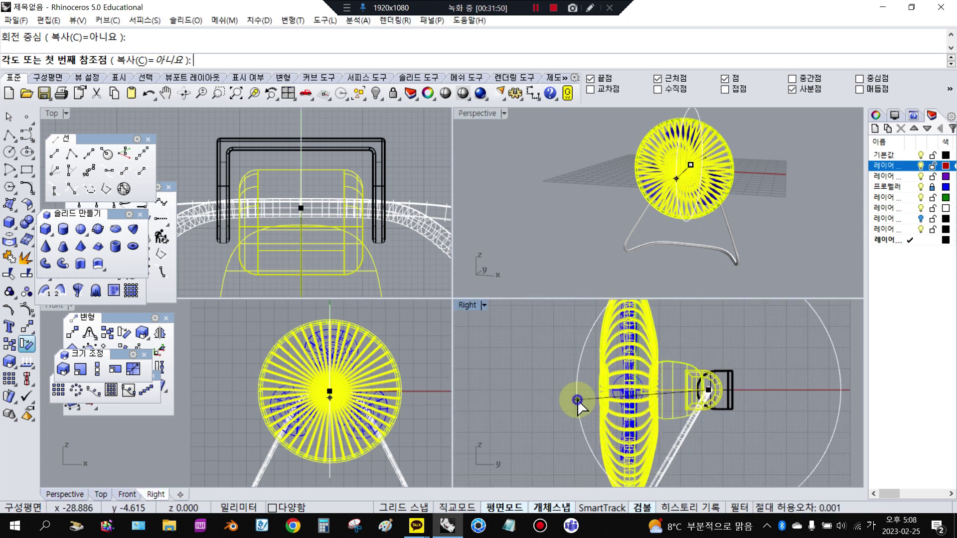
pyautogui.click(599, 400)
pyautogui.scroll(-3, 605, 381)
pyautogui.press('Escape')
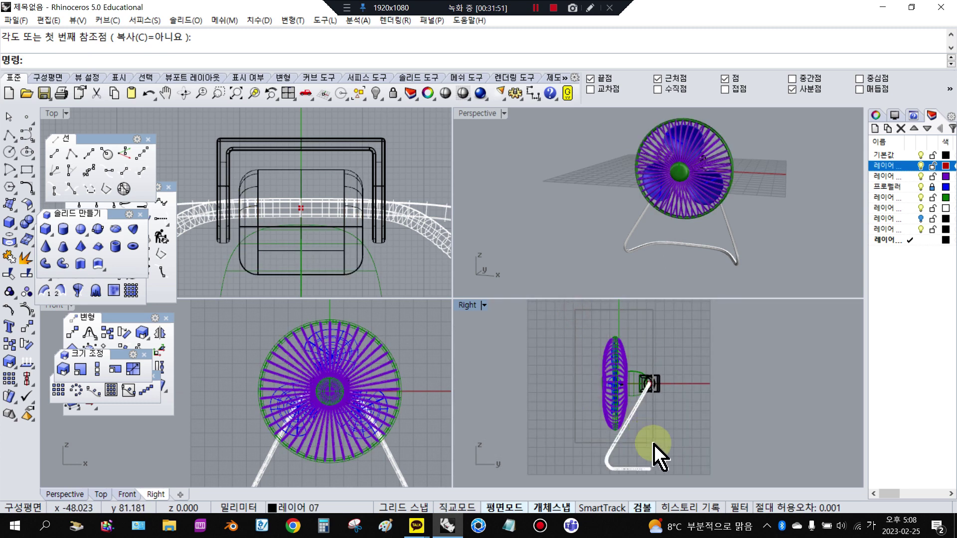
# - Unlock the 프로펠러 layer and select the guard, rear housing, D-shaped block and propeller together in the side view
pyautogui.hotkey('ctrl', 'a')
pyautogui.scroll(5, 648, 399)
pyautogui.press('Return')
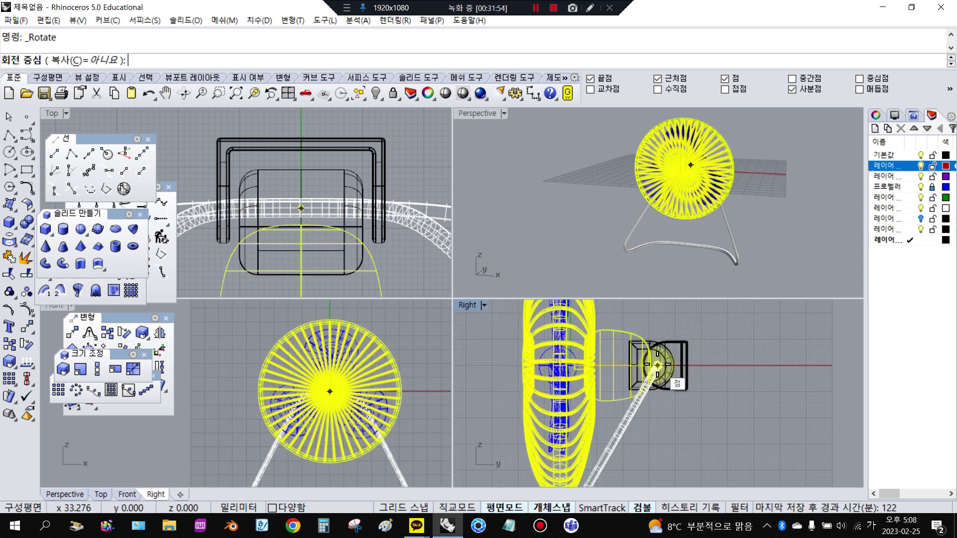
pyautogui.click(657, 365)
pyautogui.scroll(2, 648, 354)
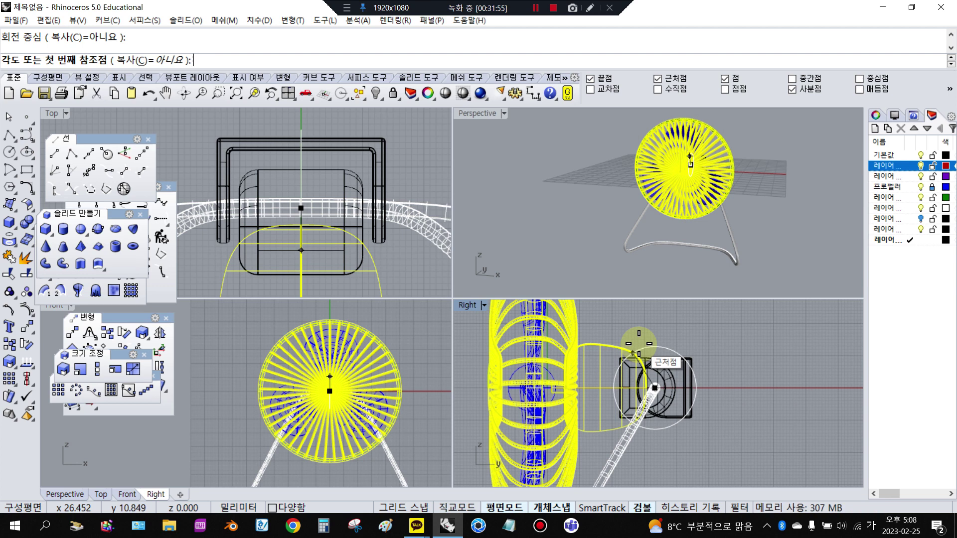
pyautogui.press('Escape')
pyautogui.click(629, 372)
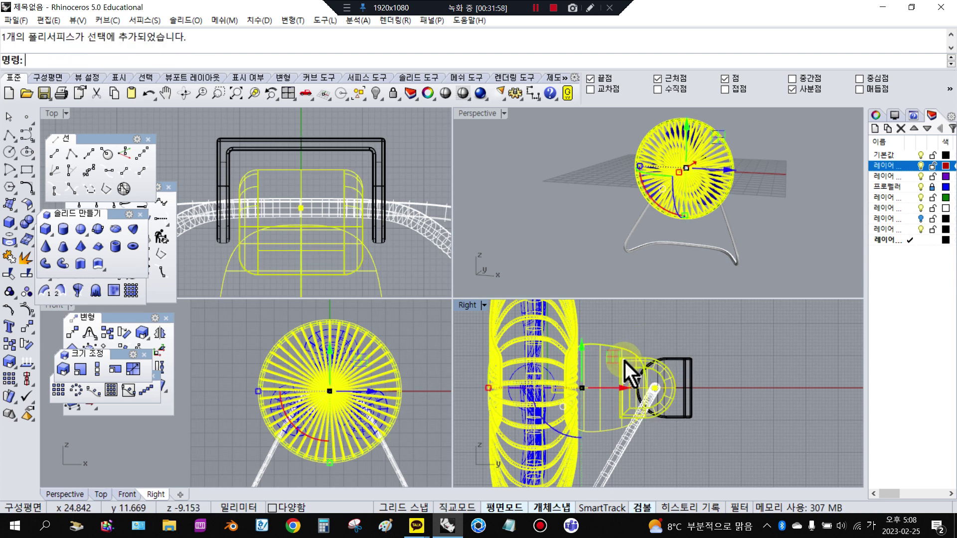
pyautogui.scroll(-5, 568, 331)
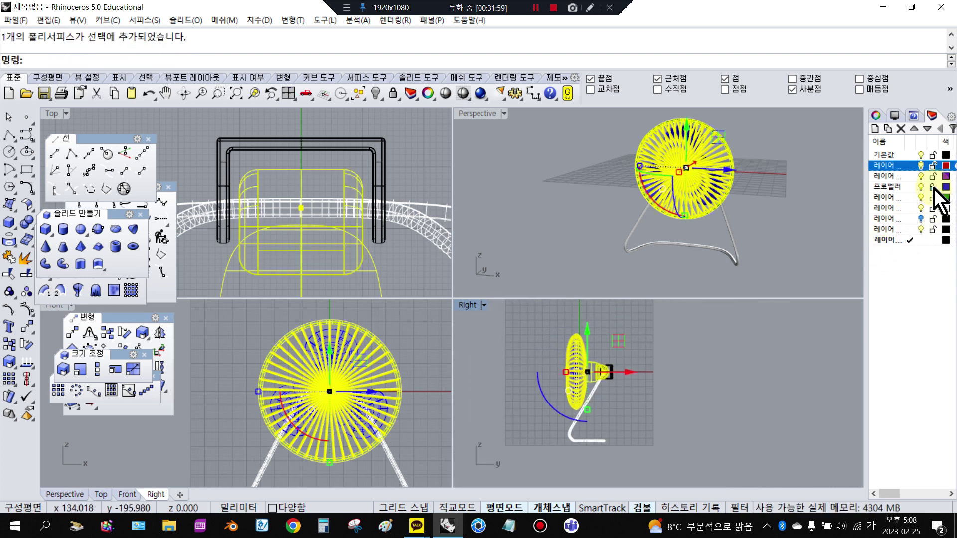
pyautogui.click(589, 419)
pyautogui.scroll(3, 569, 394)
# - Rotate the selected fan head around the pivot point at the top of the stand in the side view
pyautogui.click(27, 343)
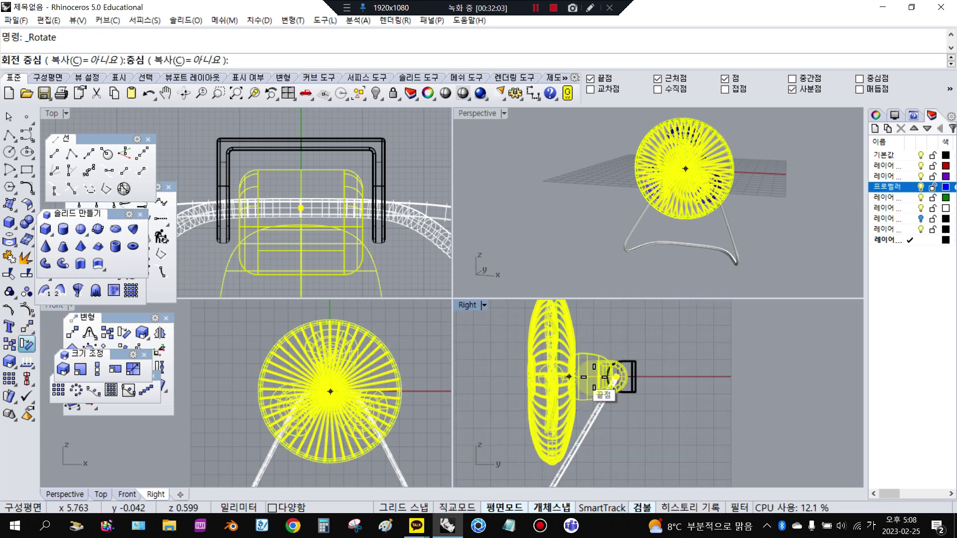
pyautogui.click(619, 377)
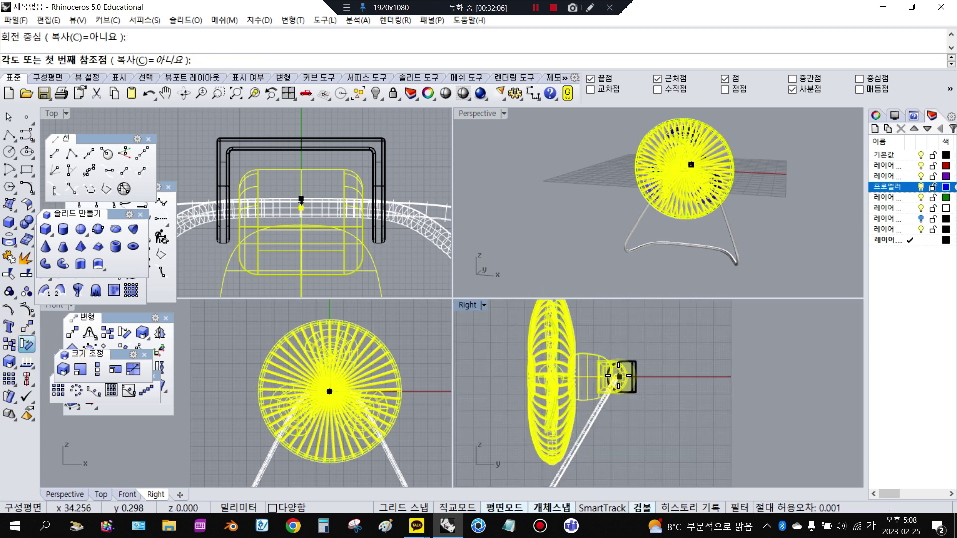
pyautogui.press('Escape')
pyautogui.rightClick(618, 376)
pyautogui.click(617, 376)
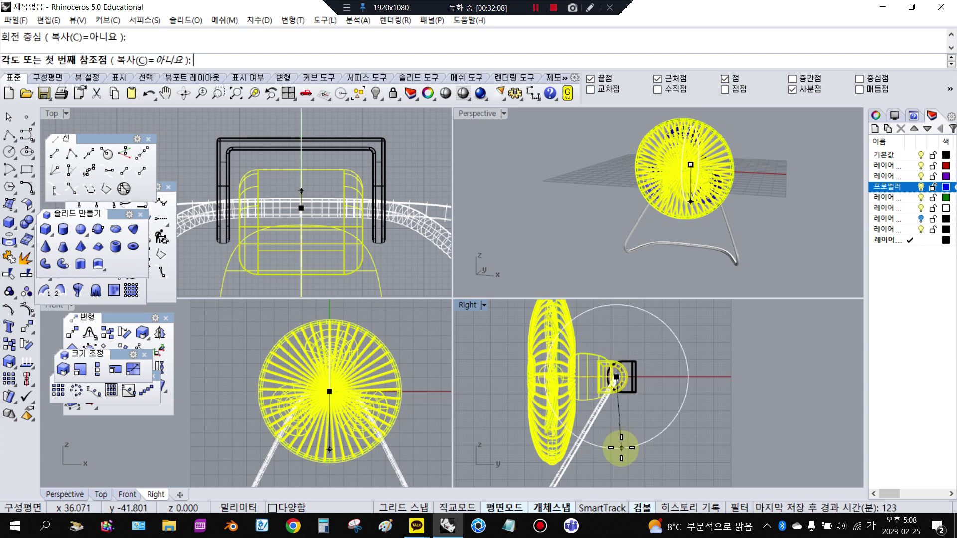